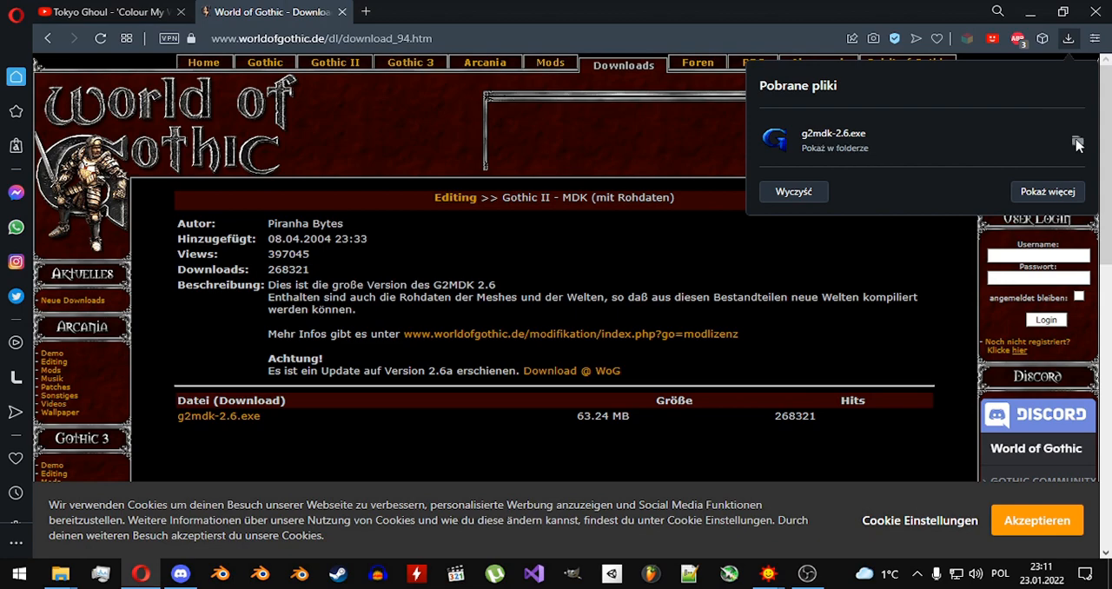
# Run the downloaded g2mdk-2.6 installer with the add/install components option, targeting G:\SteamLibrary\steamapps\common\Gothic II.
pyautogui.click(1077, 142)
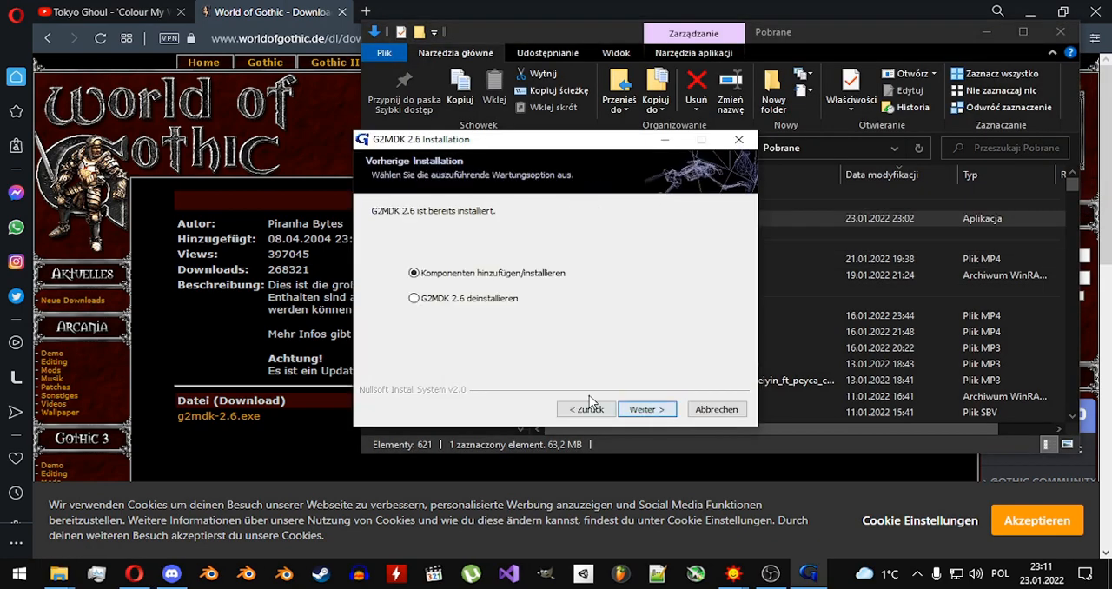
pyautogui.click(647, 409)
pyautogui.click(643, 410)
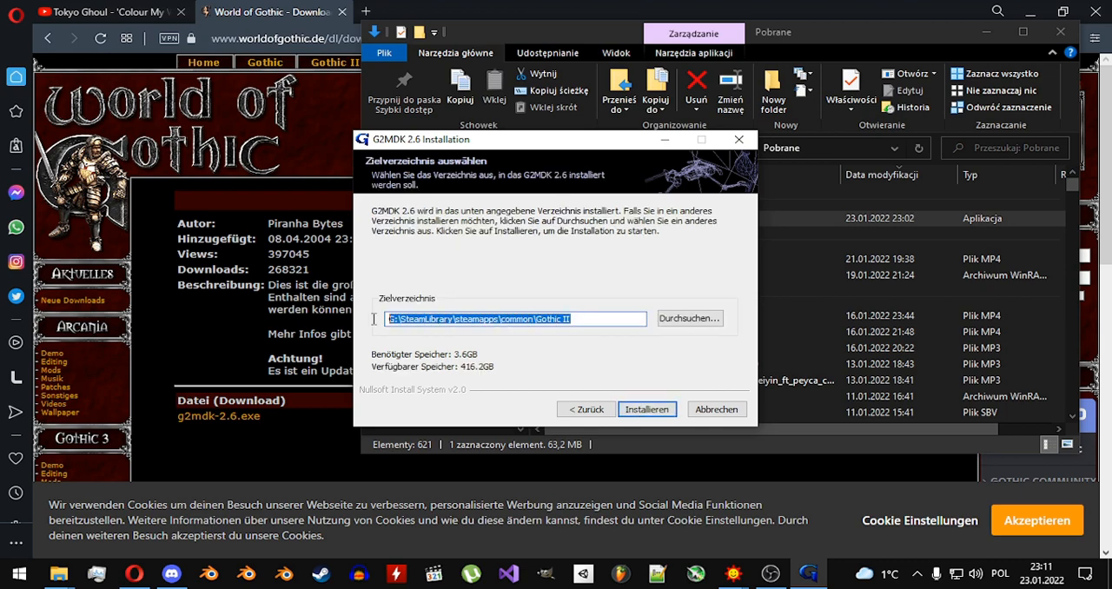
pyautogui.press('Tab')
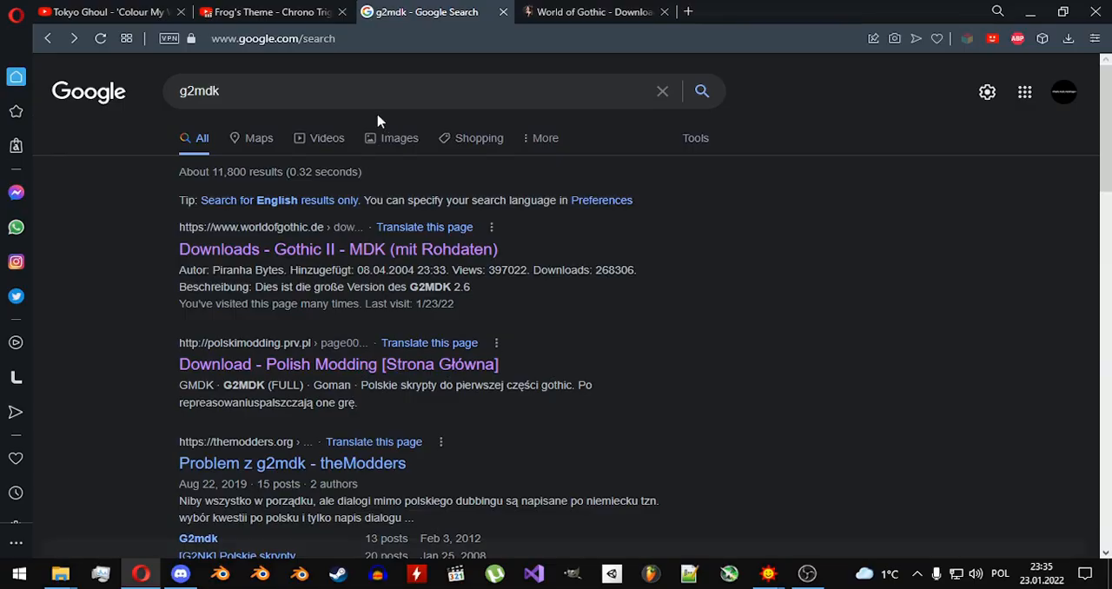
# Search the web for "G2 ASC Armor" and download g2mdk-asc_armor.zip from the World of Gothic page.
pyautogui.moveTo(128, 98); pyautogui.dragTo(131, 98)
pyautogui.write('G2 ASC Armor')
pyautogui.press('Return')
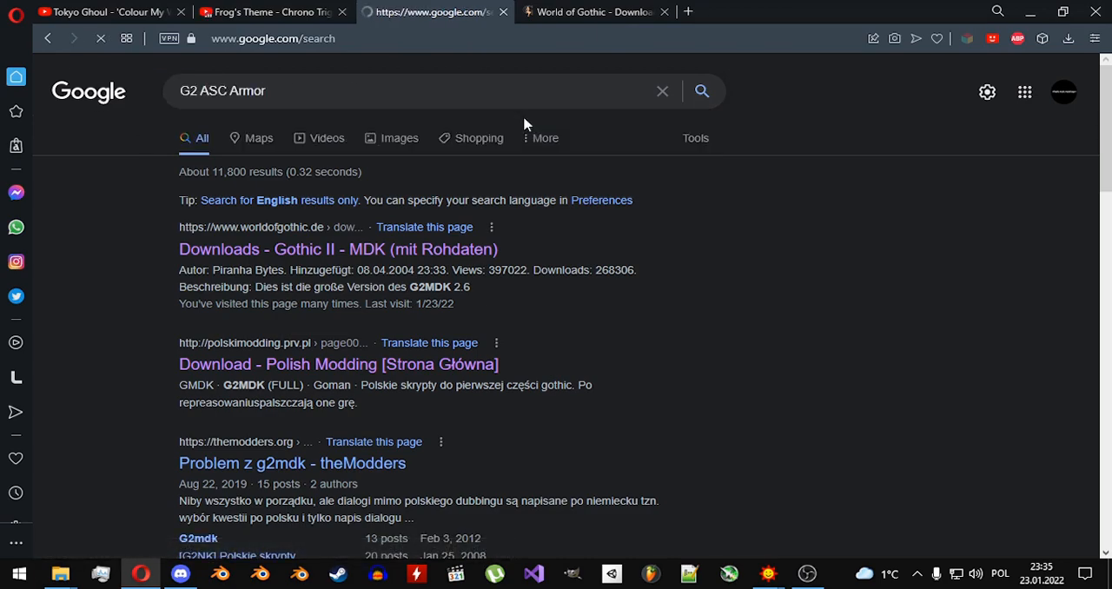
pyautogui.click(479, 223)
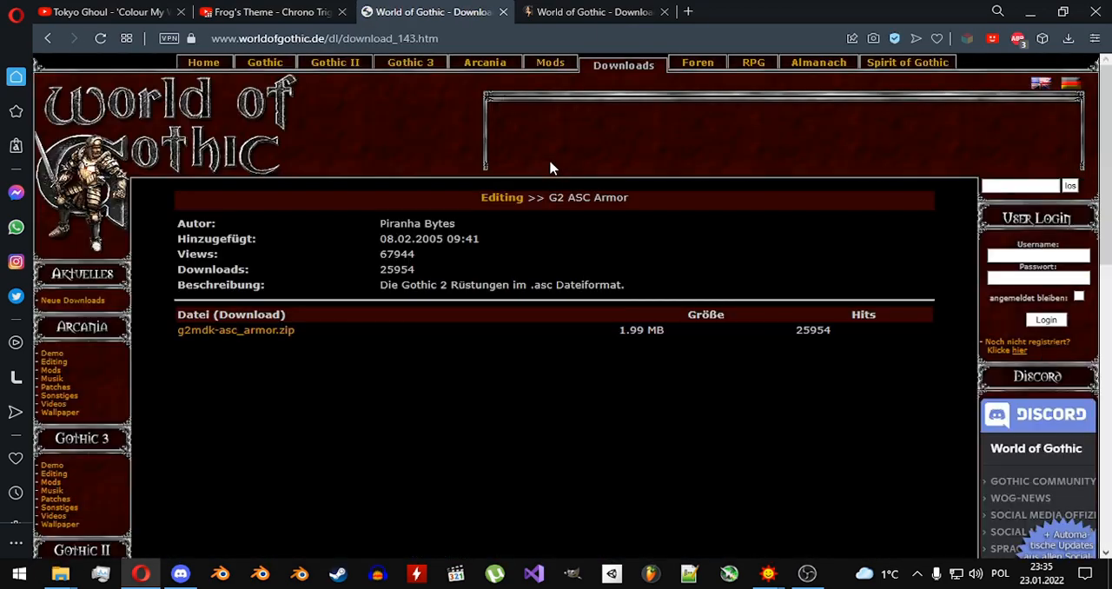
pyautogui.click(287, 339)
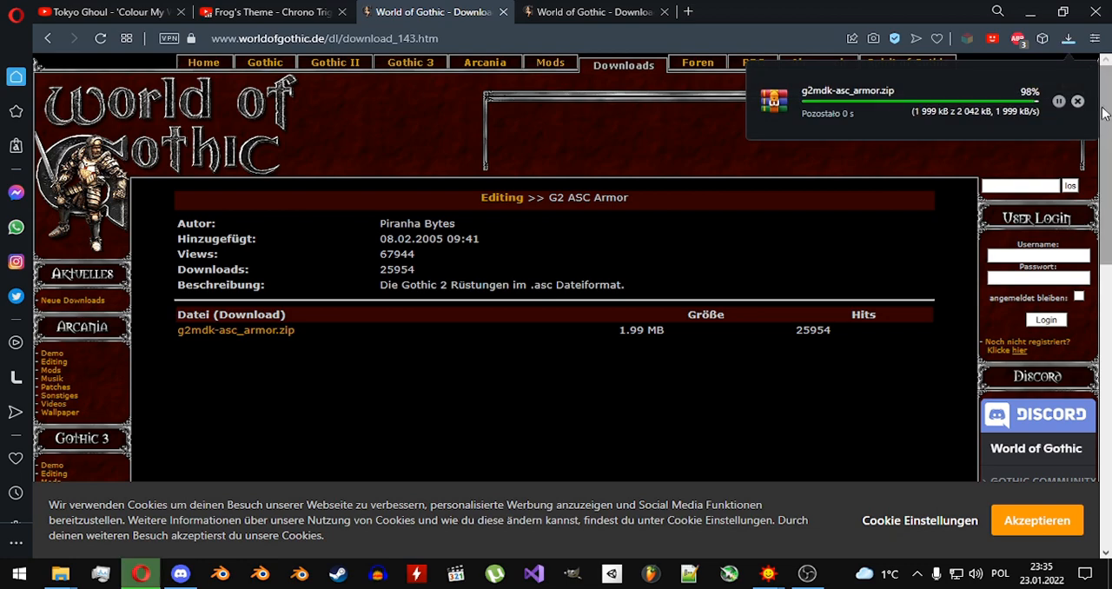
# Open the downloaded g2mdk-asc_armor archive and extract it to G:\SteamLibrary\steamapps\common\Gothic II.
pyautogui.click(1079, 103)
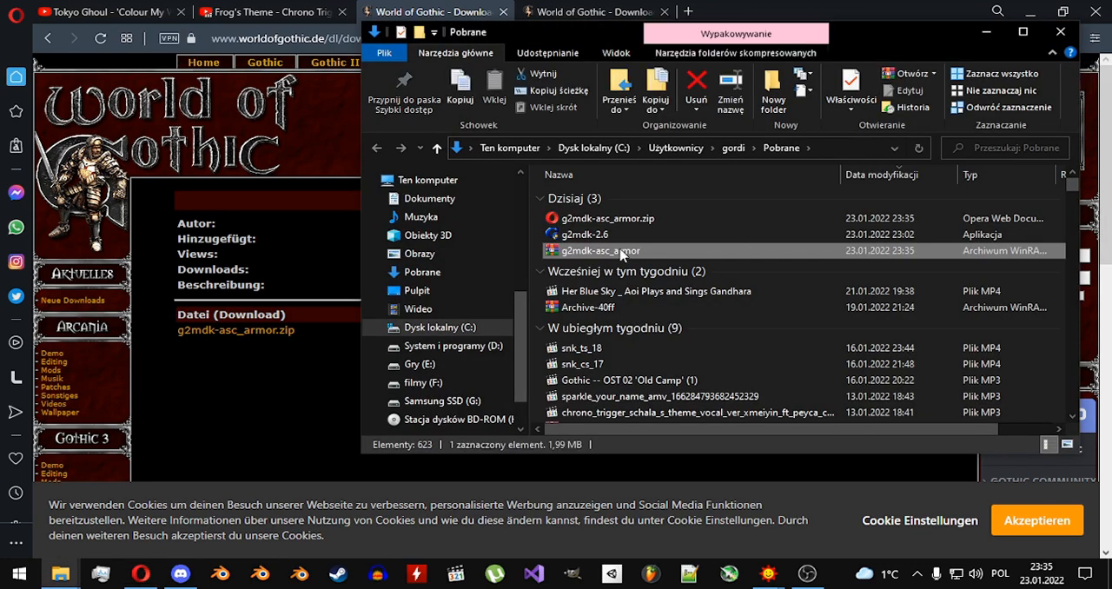
pyautogui.doubleClick(570, 254)
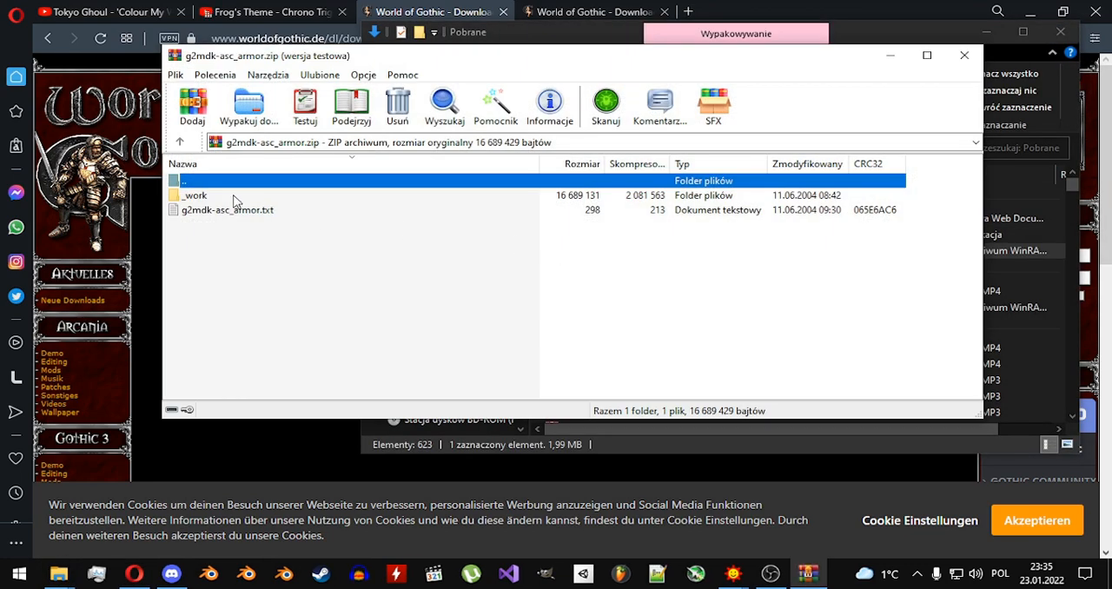
pyautogui.click(696, 188)
pyautogui.click(247, 104)
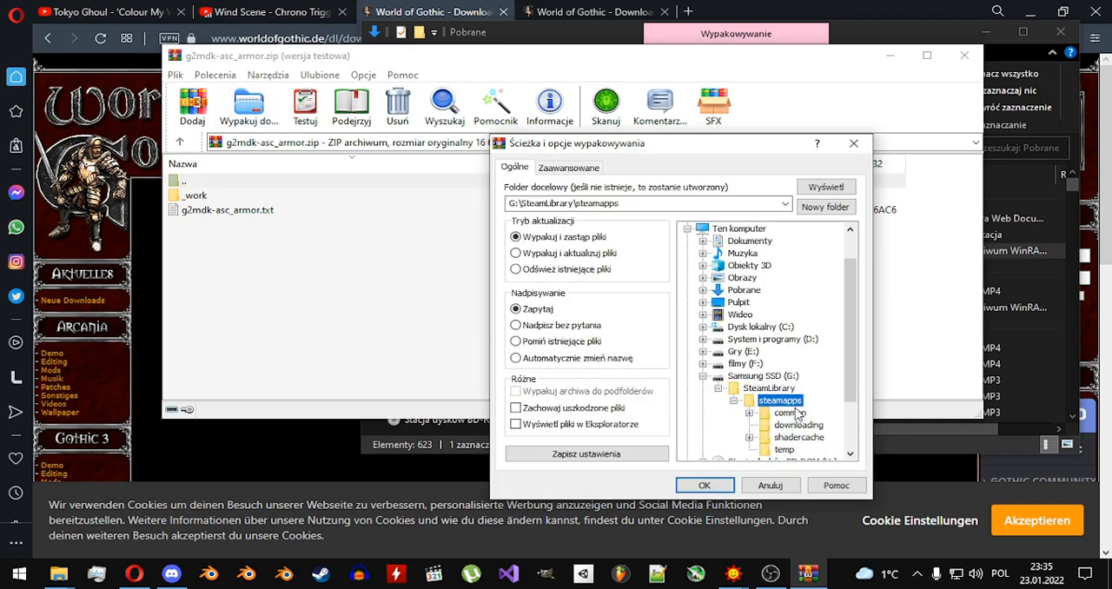
pyautogui.scroll(-1, 798, 414)
pyautogui.doubleClick(795, 377)
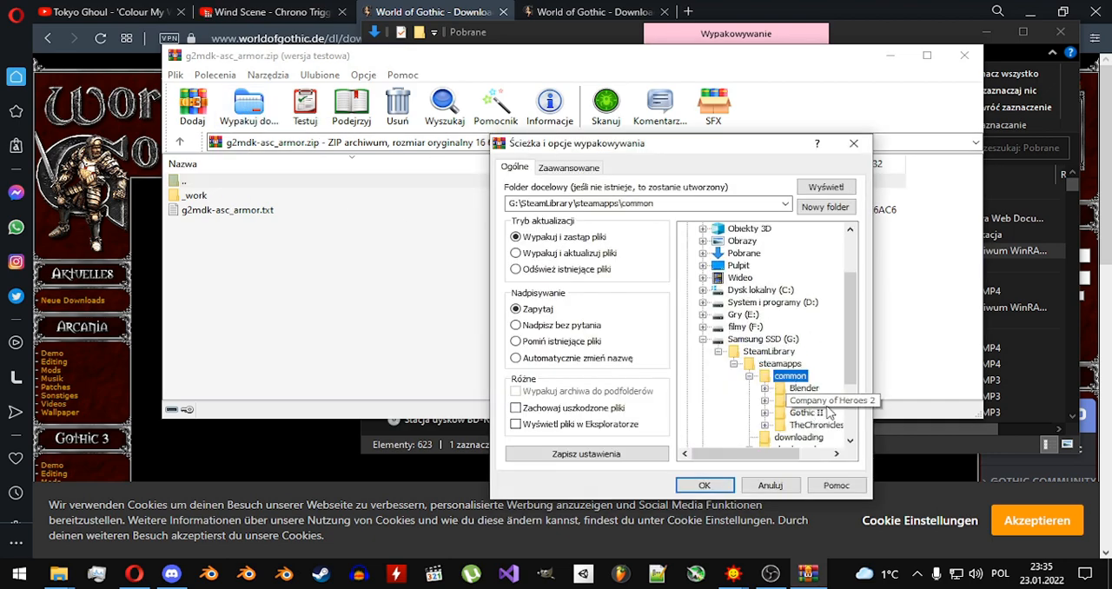
pyautogui.doubleClick(821, 413)
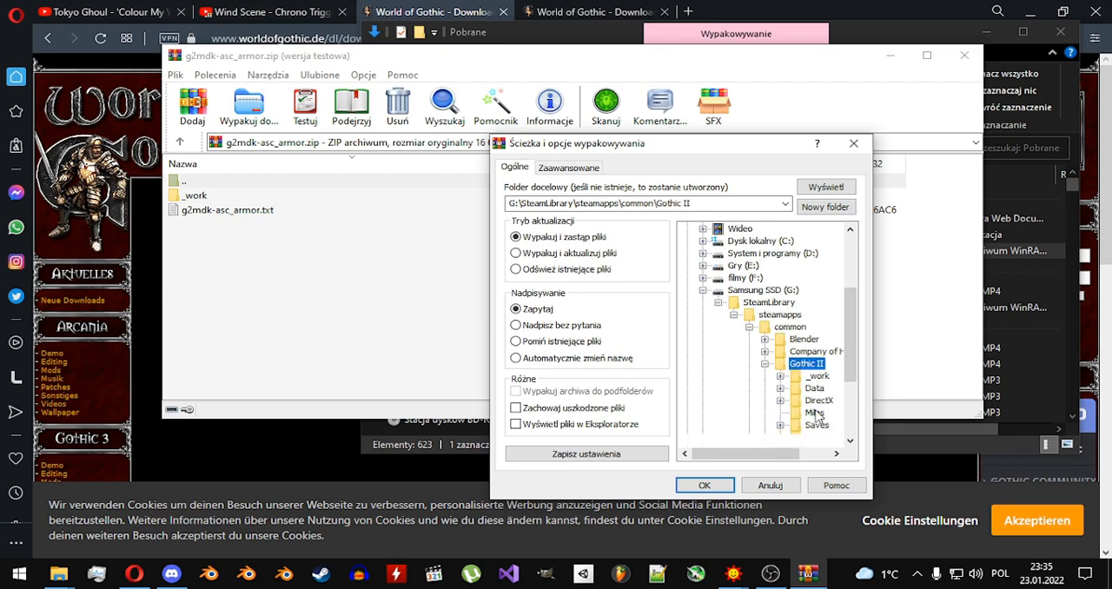
pyautogui.click(704, 485)
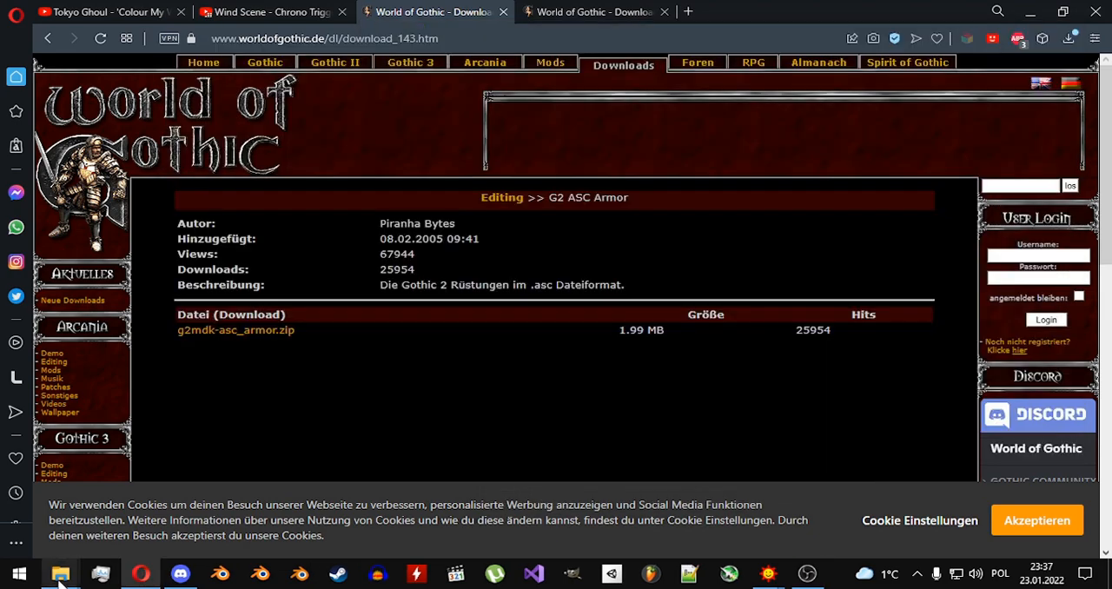
# Open the Gothic II folder _work\data\Anims\asc_bodies\armor in the file explorer.
pyautogui.click(59, 579)
pyautogui.click(217, 508)
pyautogui.scroll(1, 652, 332)
pyautogui.doubleClick(598, 292)
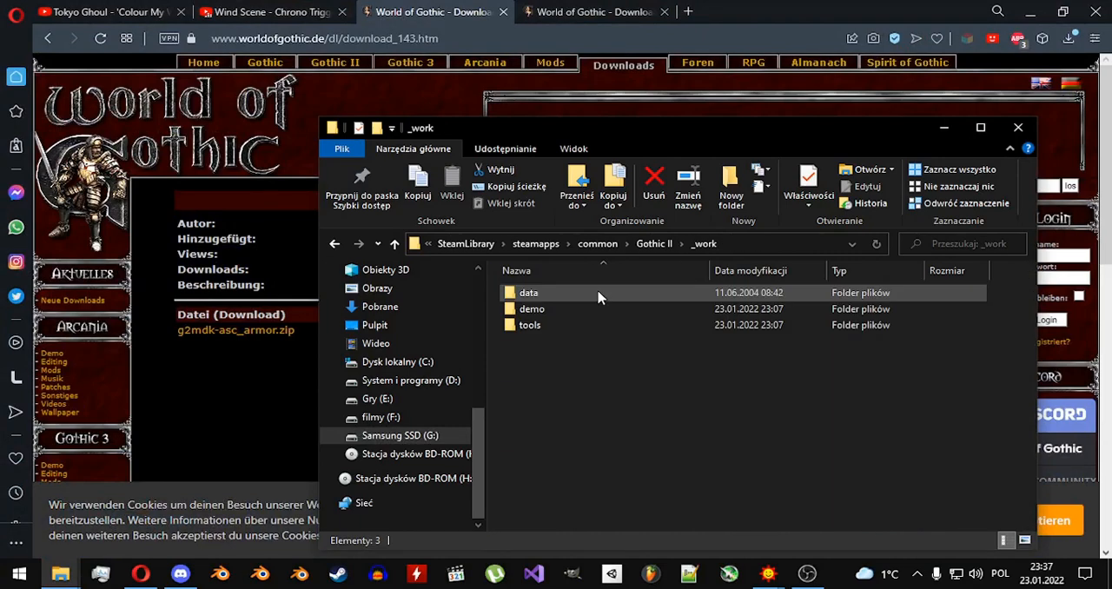
pyautogui.doubleClick(598, 294)
pyautogui.doubleClick(595, 293)
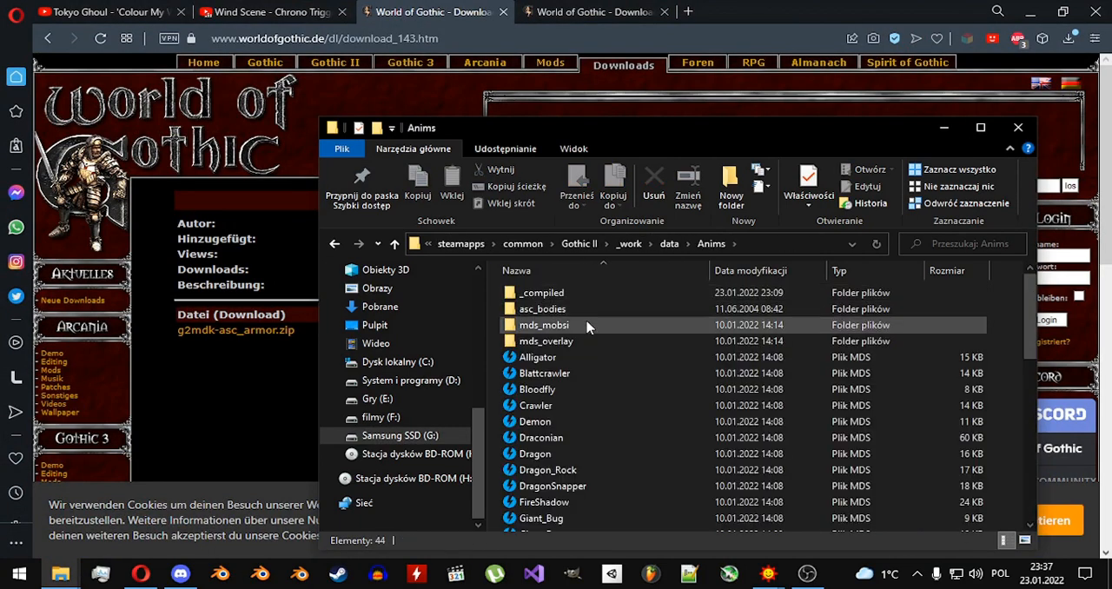
pyautogui.doubleClick(583, 307)
pyautogui.doubleClick(573, 295)
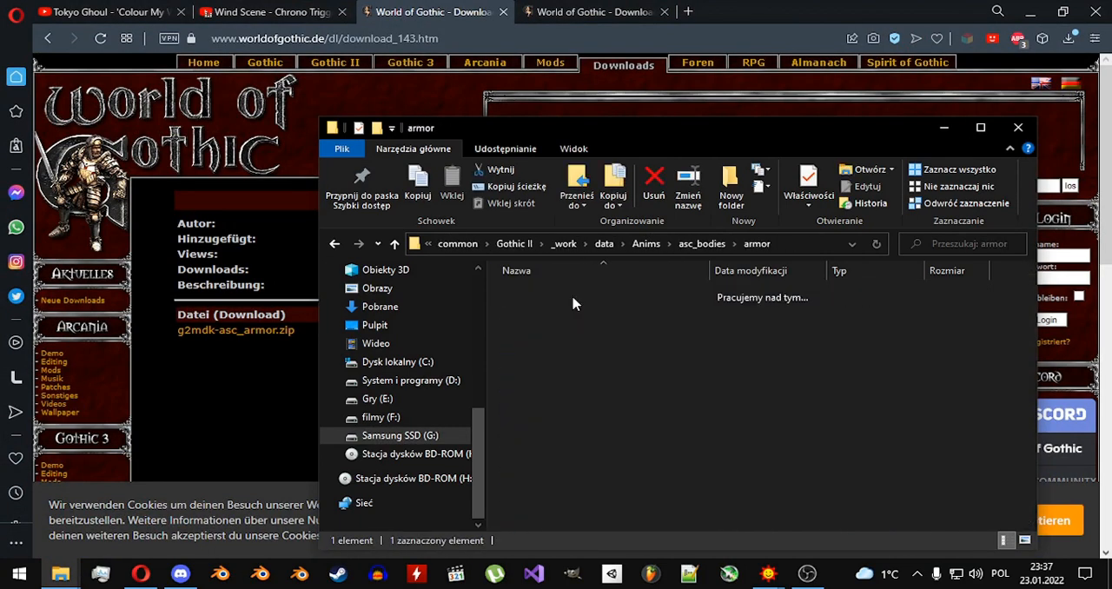
# Look through the extracted ASC armor files in the armor folder.
pyautogui.scroll(-8, 591, 373)
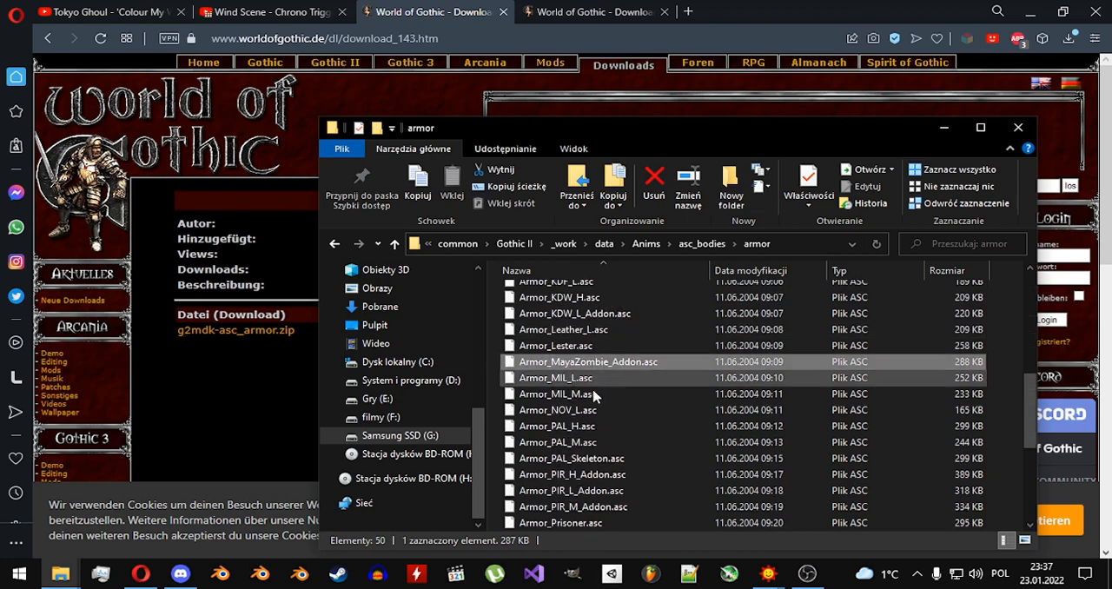
pyautogui.click(582, 476)
pyautogui.scroll(-5, 608, 461)
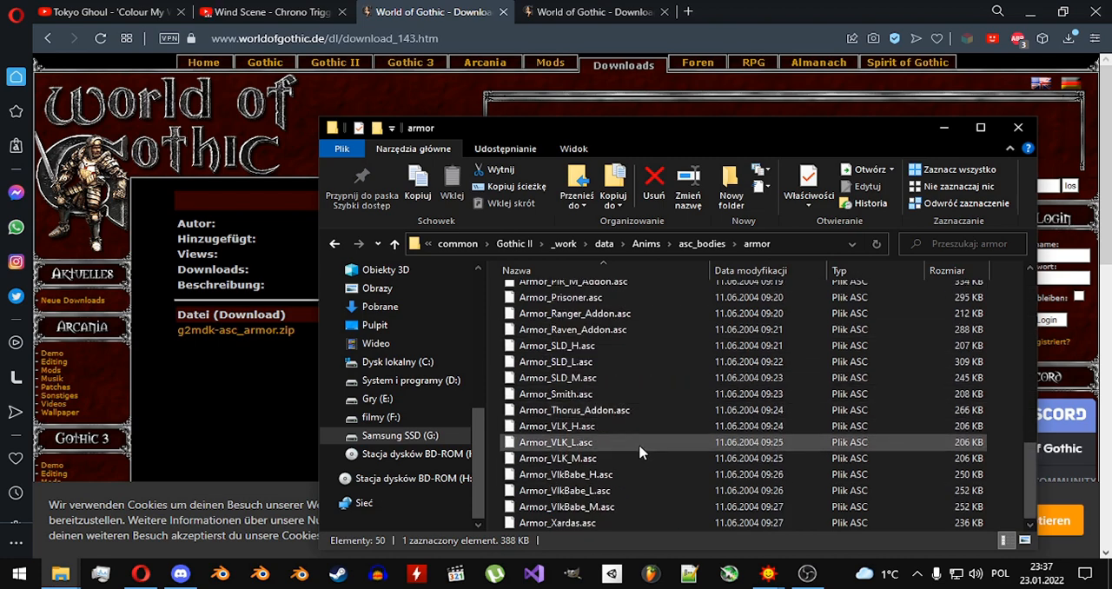
pyautogui.scroll(5, 634, 440)
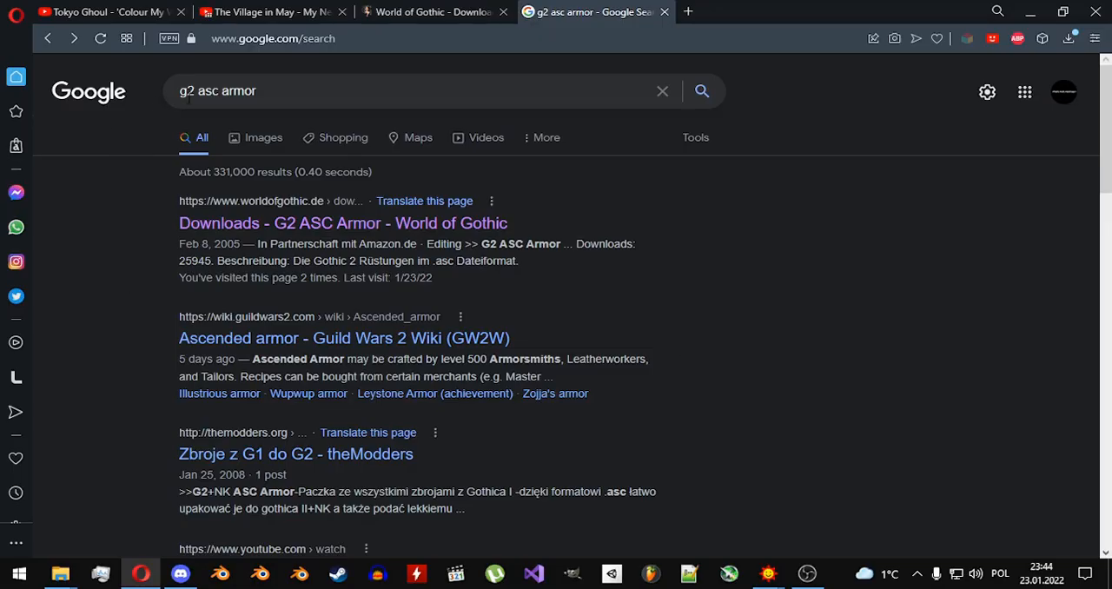
# Search the web for "blender 2.66" and download blender-2.66-windows64.exe from the release index to the Downloads folder.
pyautogui.tripleClick(239, 94)
pyautogui.write('blender 2.66')
pyautogui.press('Return')
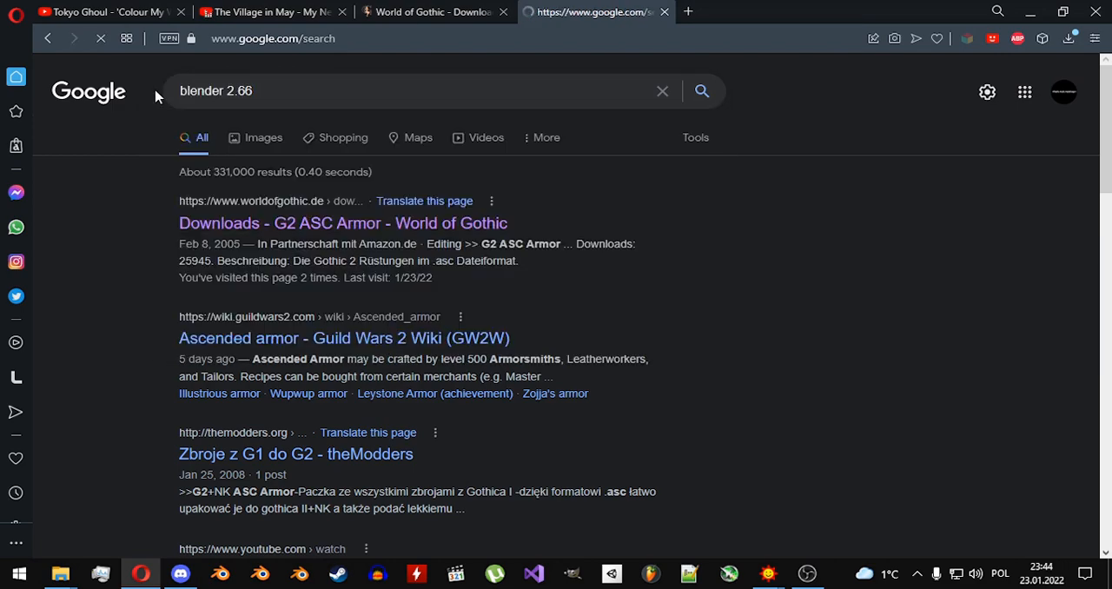
pyautogui.click(270, 311)
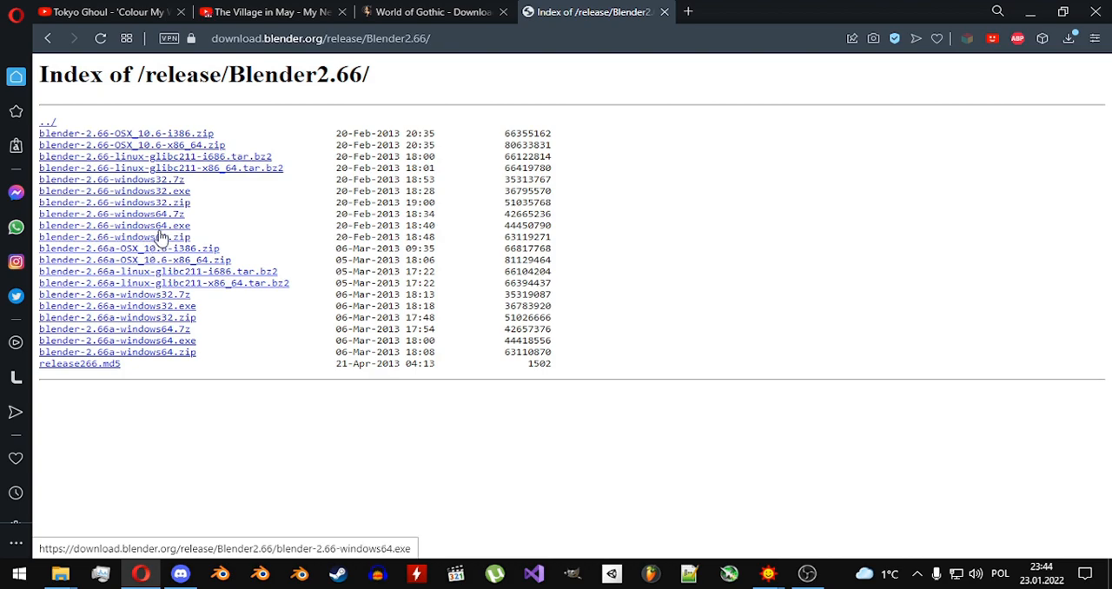
pyautogui.click(160, 227)
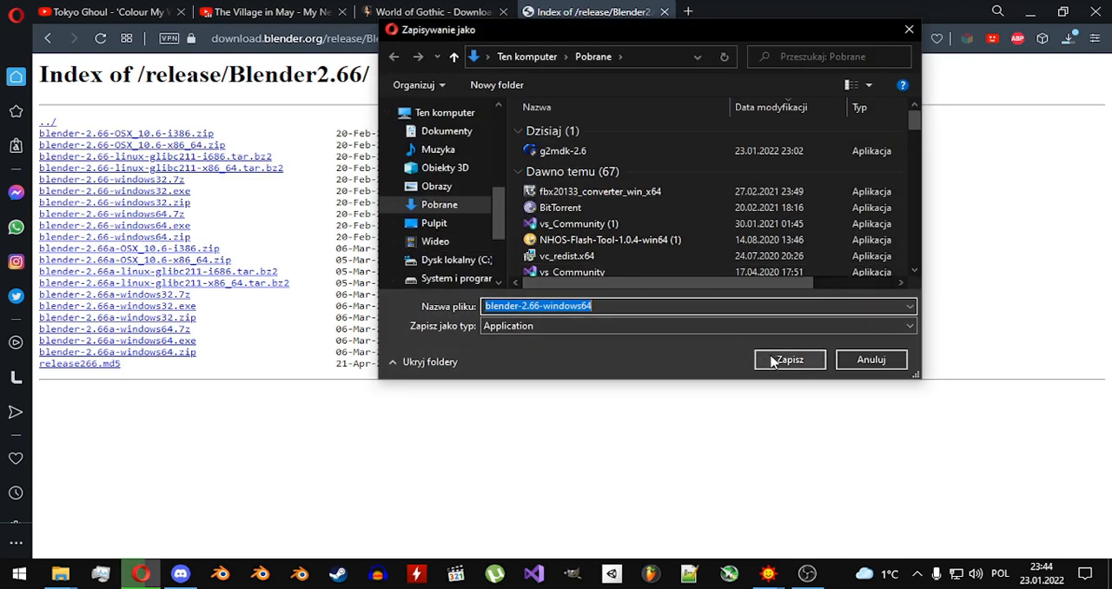
pyautogui.click(772, 359)
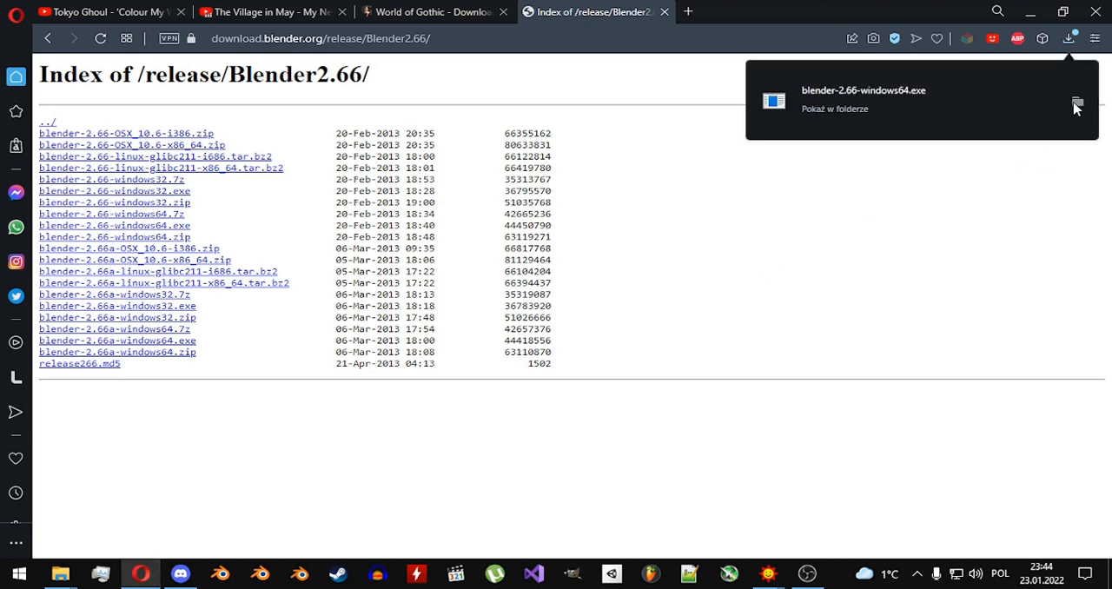
# Launch the downloaded Blender 2.66 installer and proceed with the default components.
pyautogui.click(1076, 105)
pyautogui.doubleClick(637, 274)
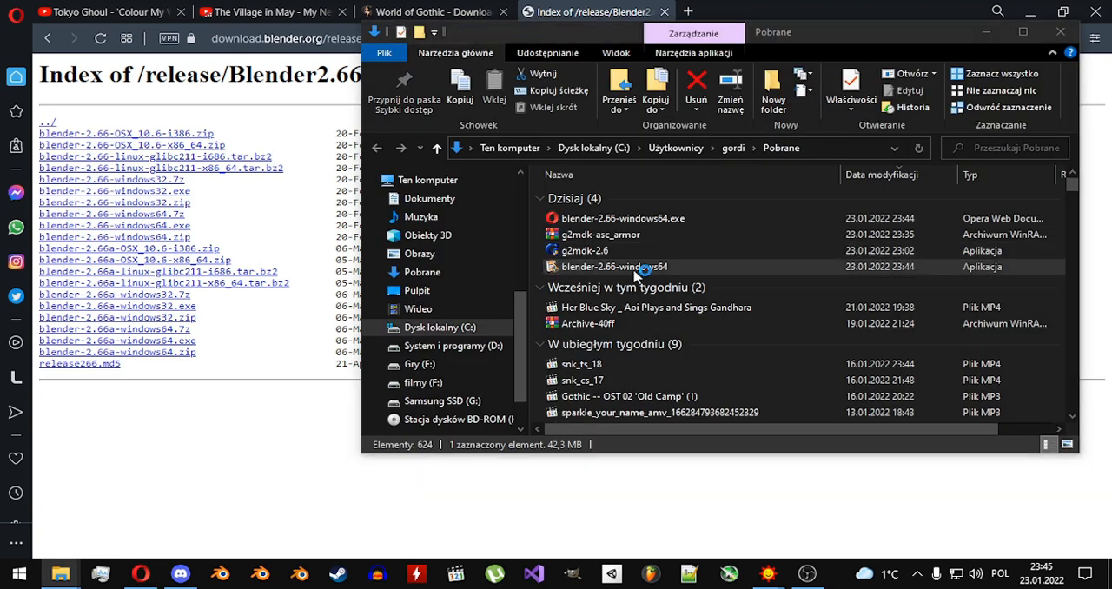
pyautogui.click(640, 410)
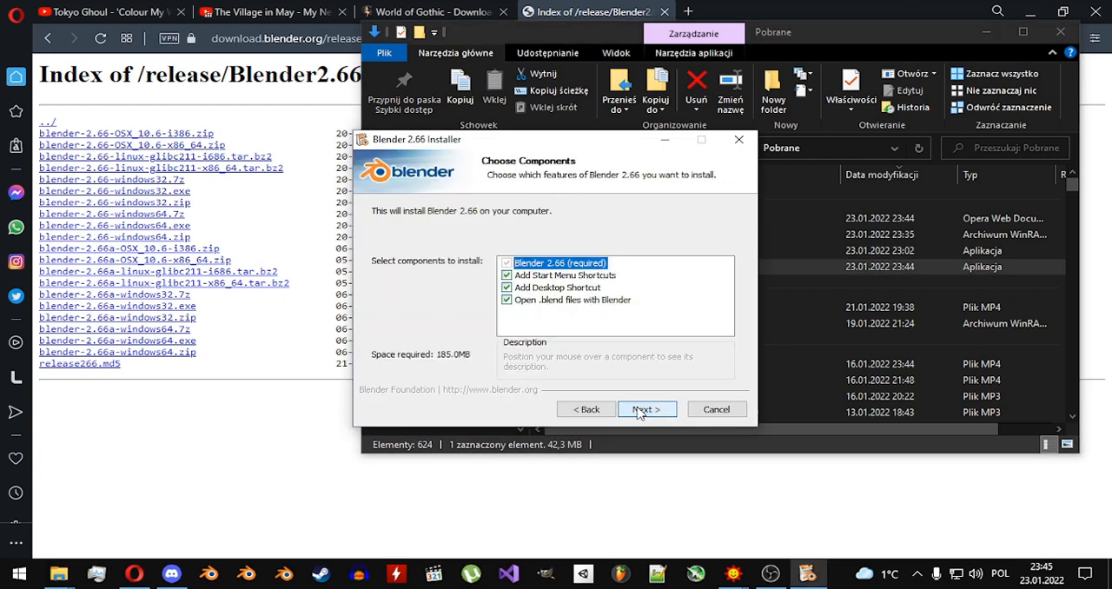
pyautogui.click(641, 412)
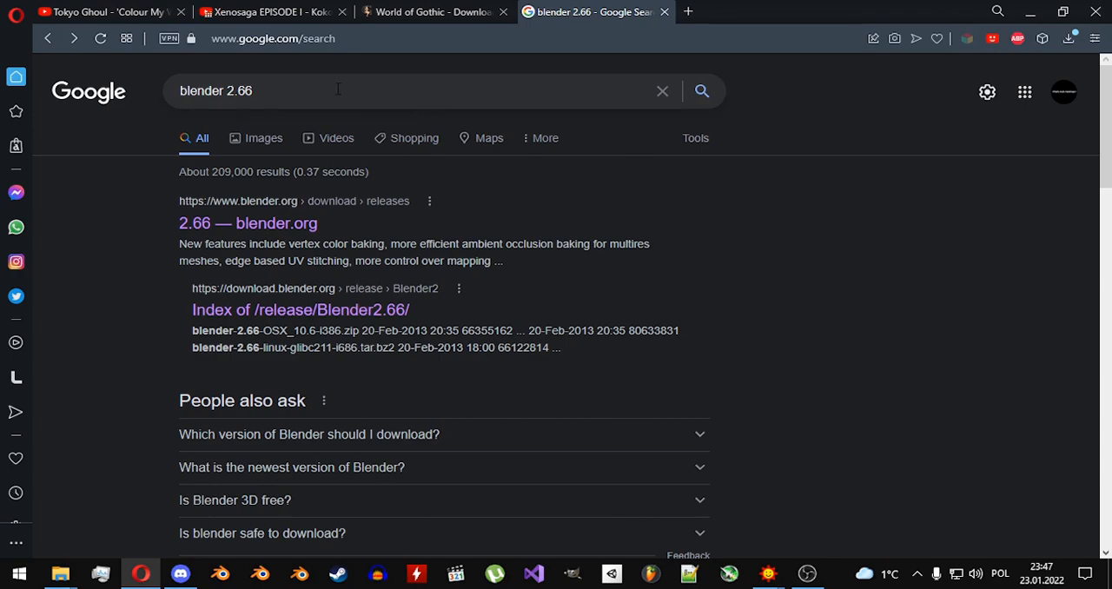
# Search the web for "kerrax blender" and download KrxImpExp-blender2.66-Feb-25-2013.exe from the KrxImpExp project to the Downloads folder.
pyautogui.tripleClick(338, 88)
pyautogui.write('kerrax blender')
pyautogui.press('Return')
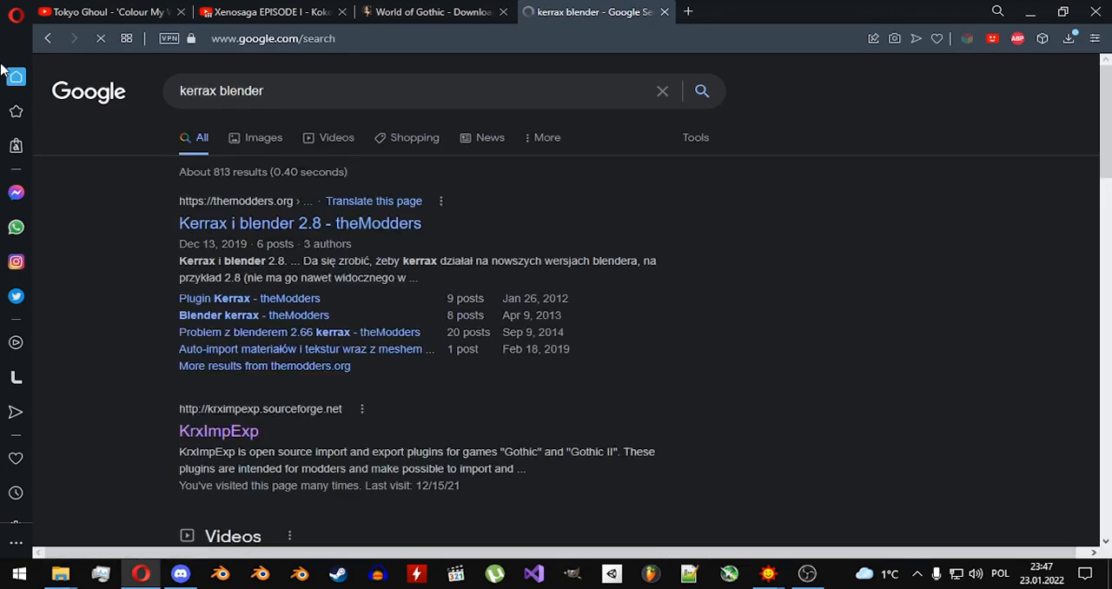
pyautogui.click(250, 435)
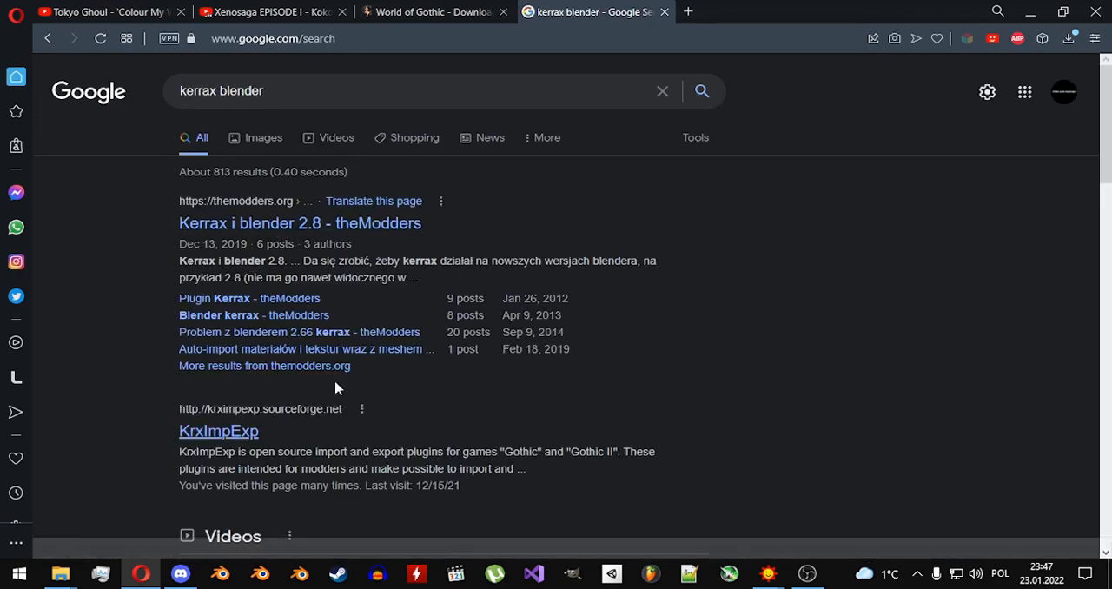
pyautogui.scroll(-5, 460, 262)
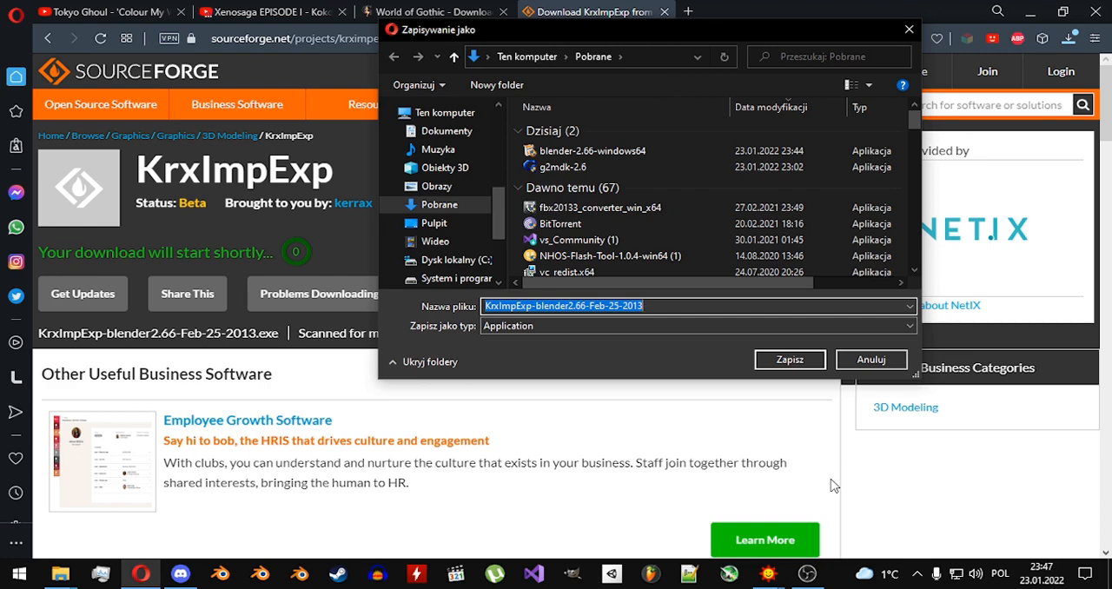
pyautogui.click(786, 359)
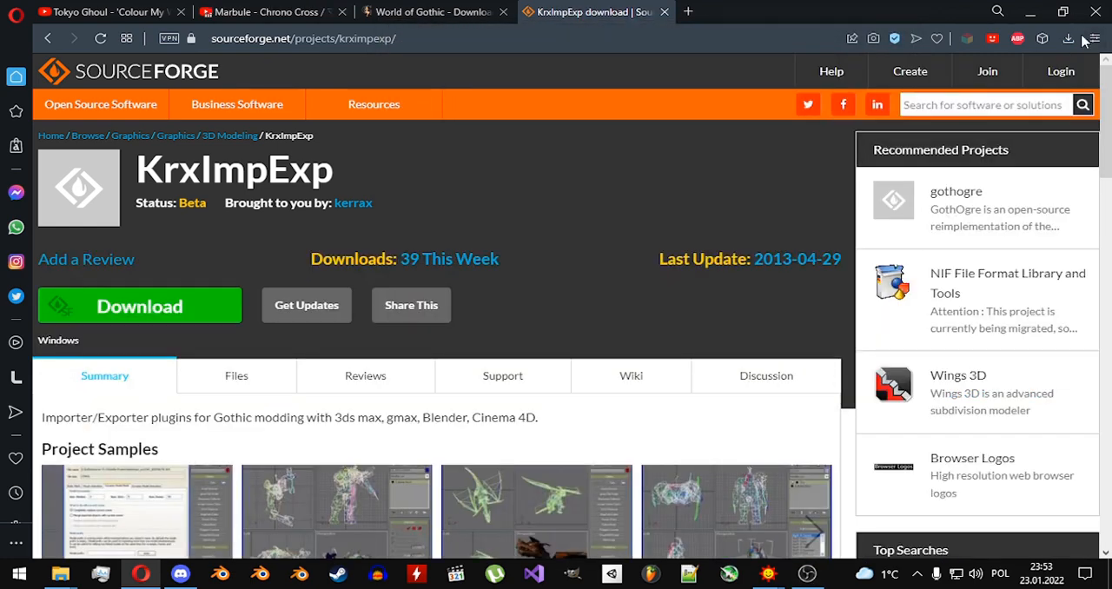
# Install KrxImpExp for Blender 2.66 with the default components into C:\Program Files\Blender Foundation\Blender.
pyautogui.click(1069, 39)
pyautogui.click(860, 131)
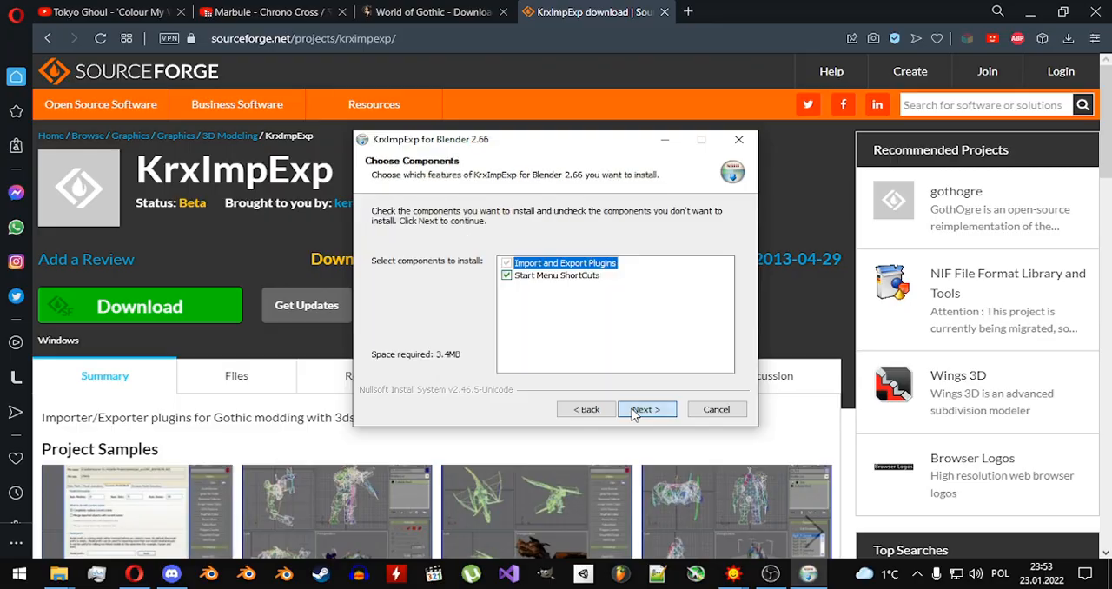
pyautogui.click(643, 410)
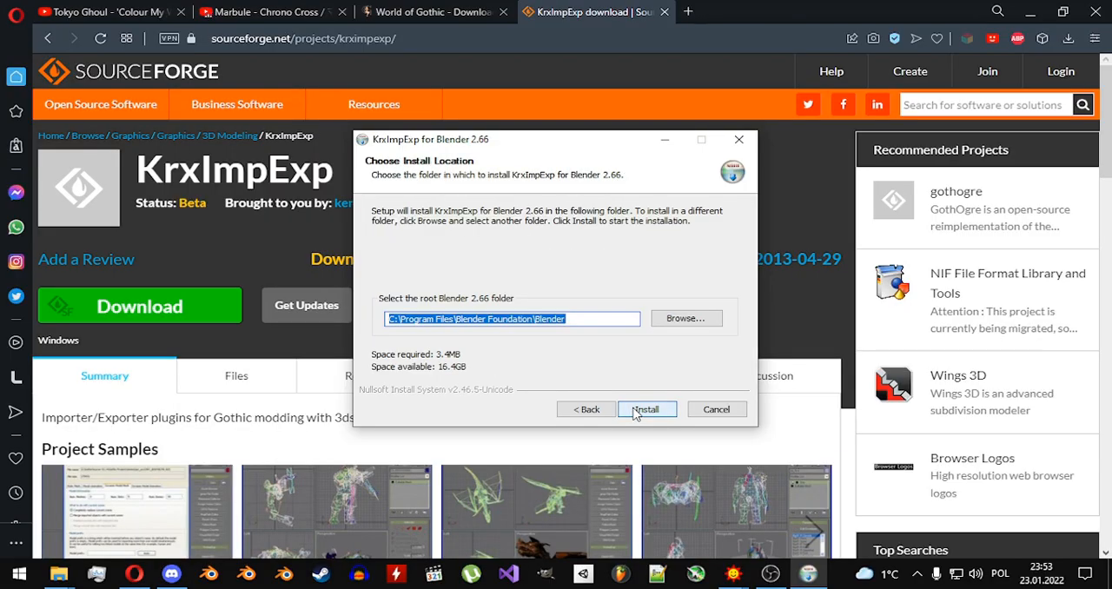
pyautogui.click(644, 411)
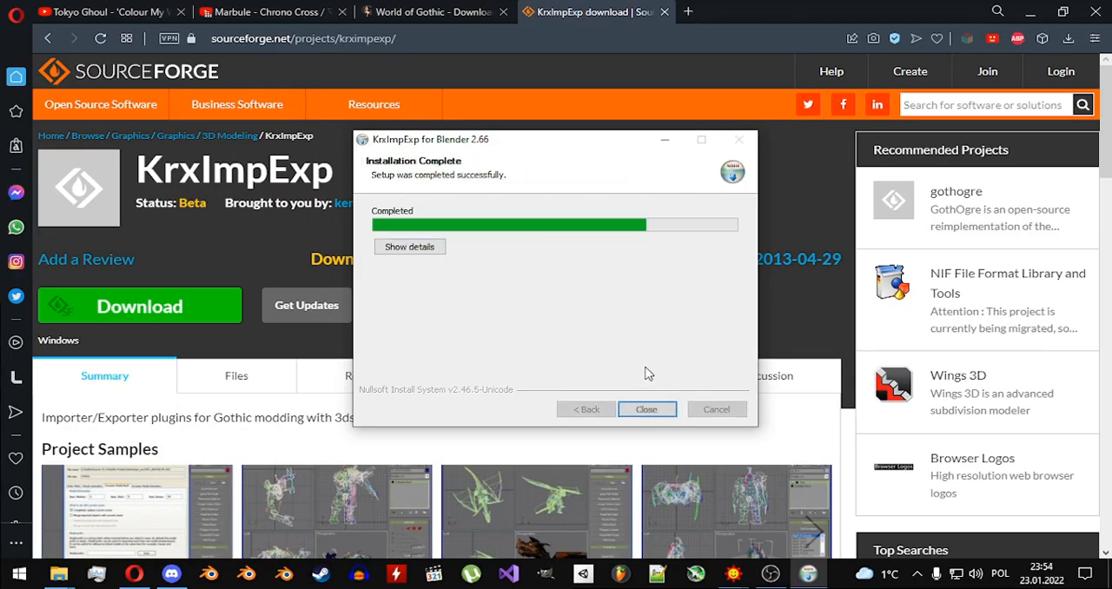
pyautogui.click(648, 410)
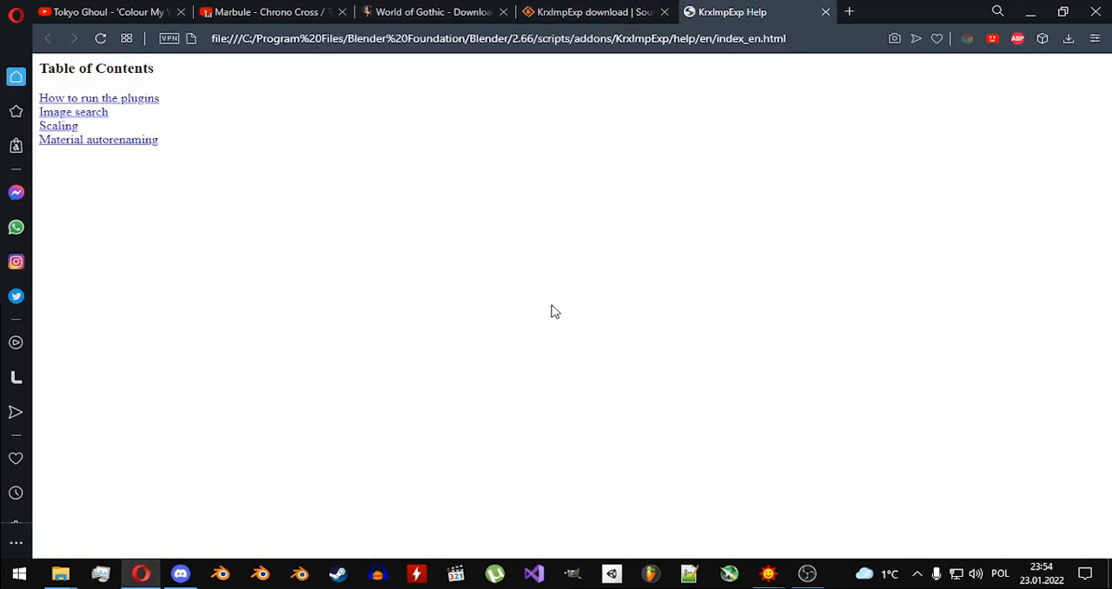
# Close the KrxImpExp help page and launch Blender 2.66.
pyautogui.click(825, 13)
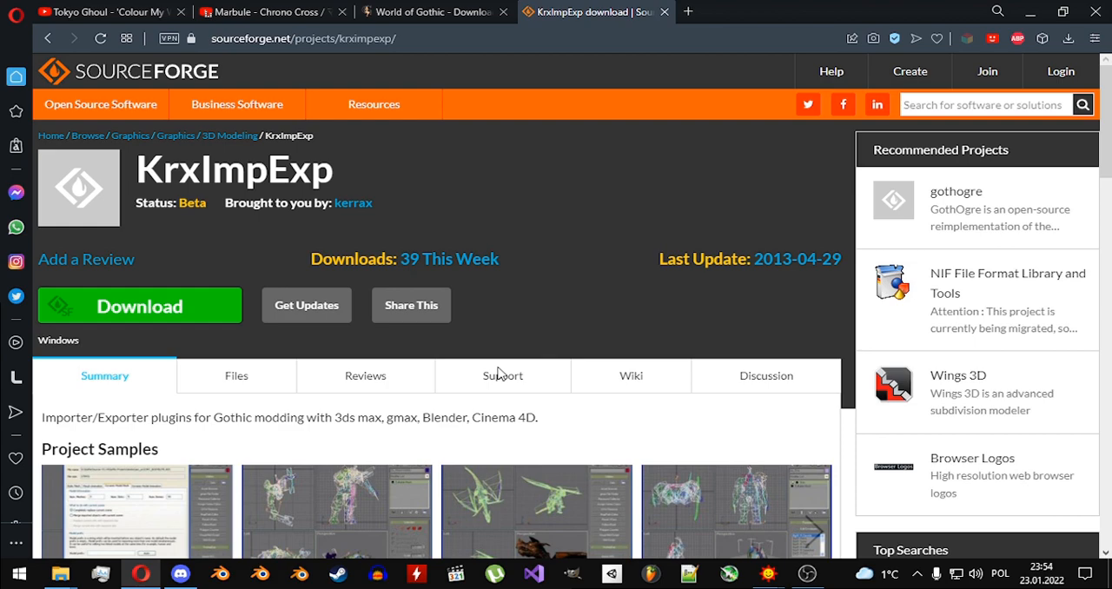
pyautogui.click(261, 573)
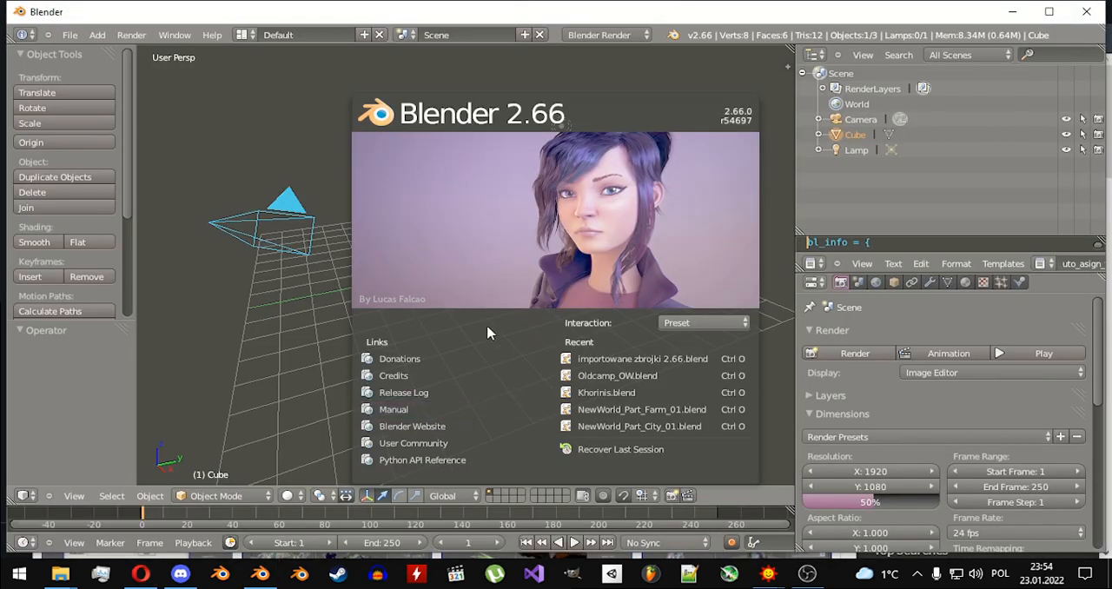
# Find the Import-Export: KrxImpExp add-on in the user preferences by searching for "krx" and enable it.
pyautogui.click(68, 35)
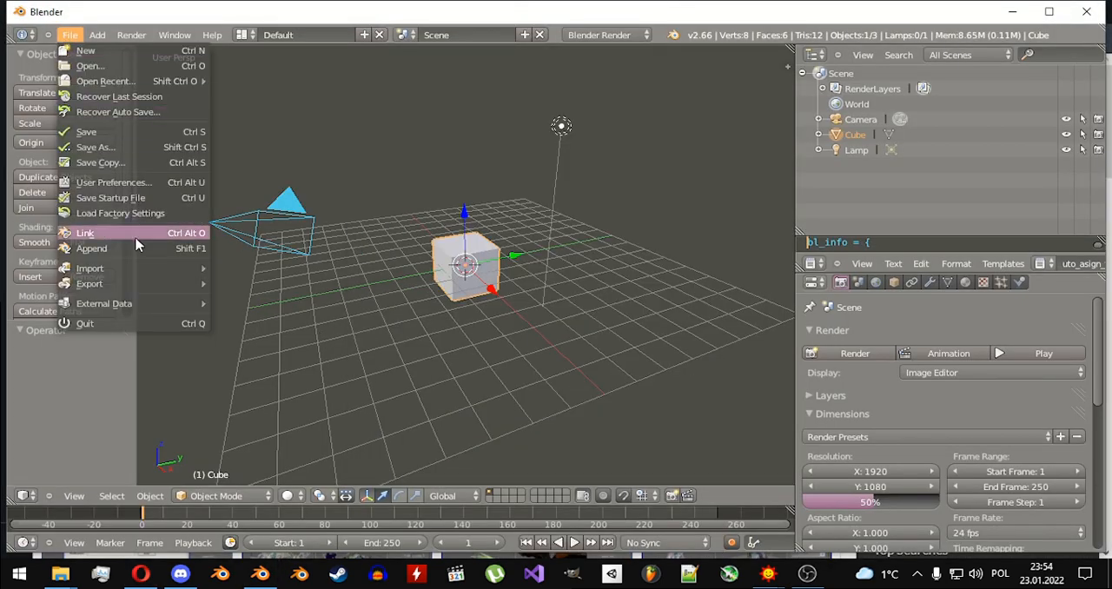
pyautogui.click(127, 183)
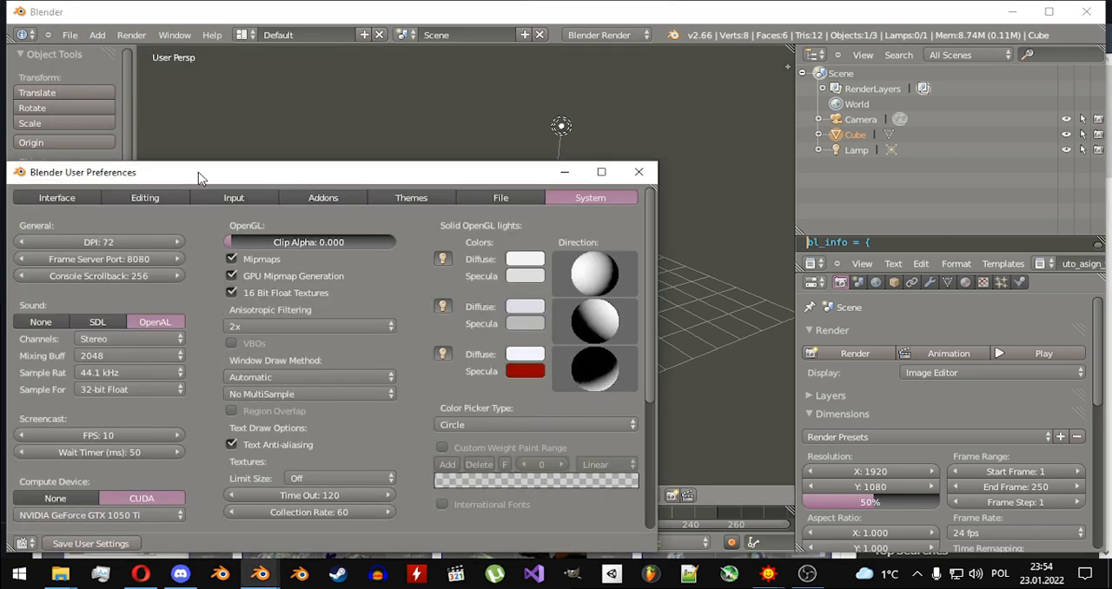
pyautogui.moveTo(198, 177); pyautogui.dragTo(325, 120)
pyautogui.click(439, 146)
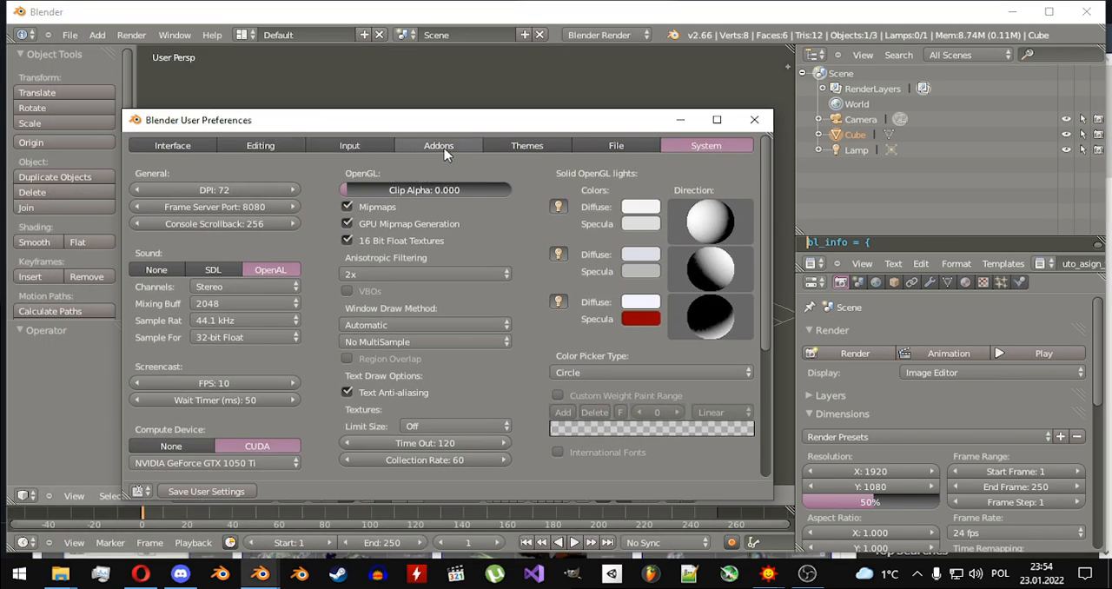
pyautogui.write('k')
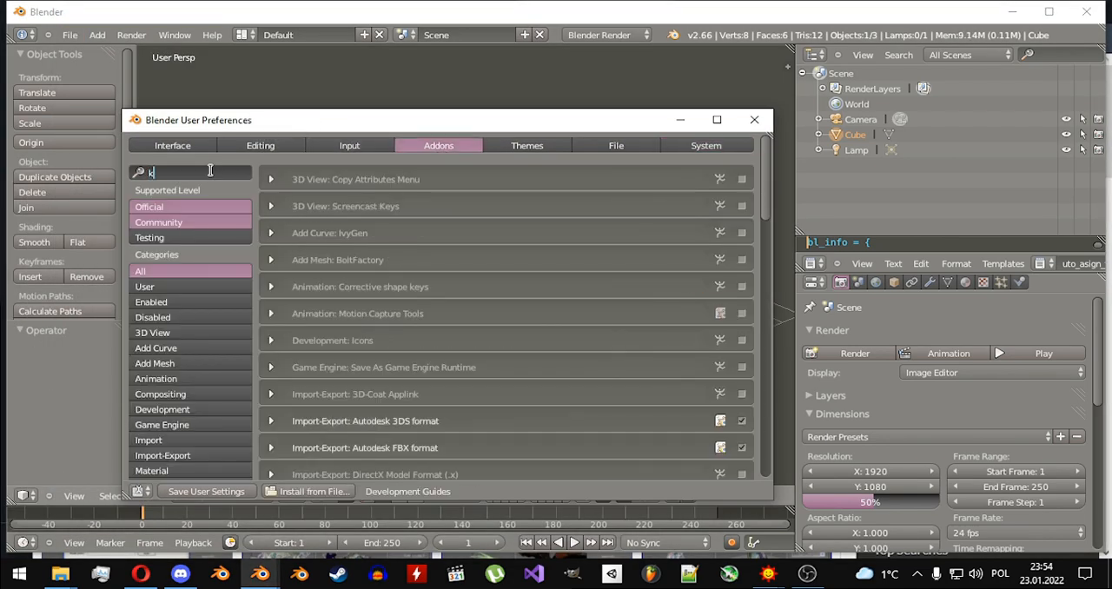
pyautogui.write('rx')
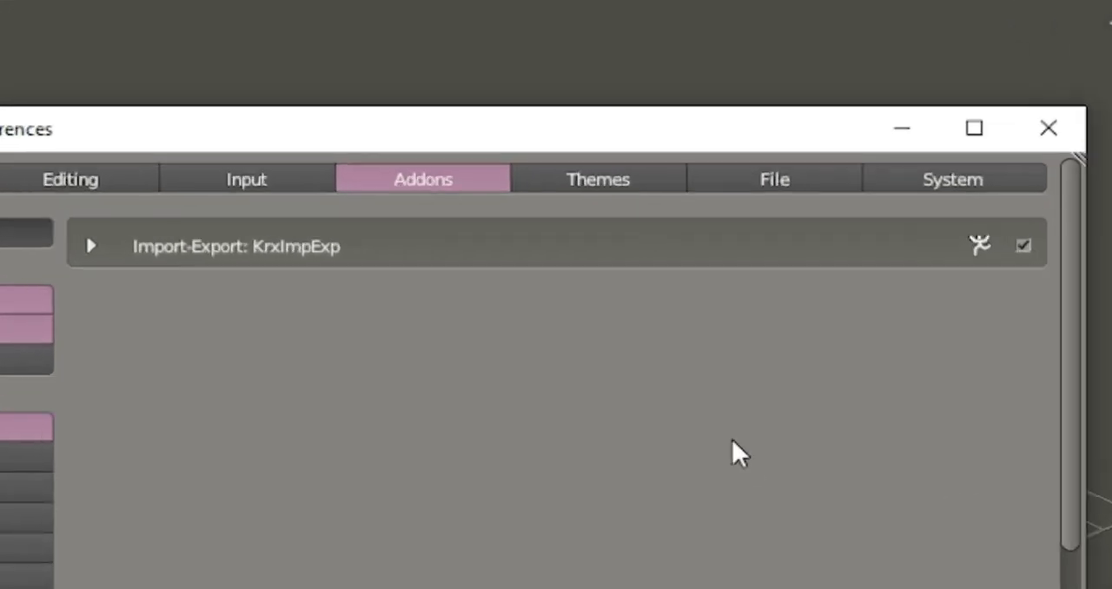
pyautogui.click(741, 179)
pyautogui.click(64, 258)
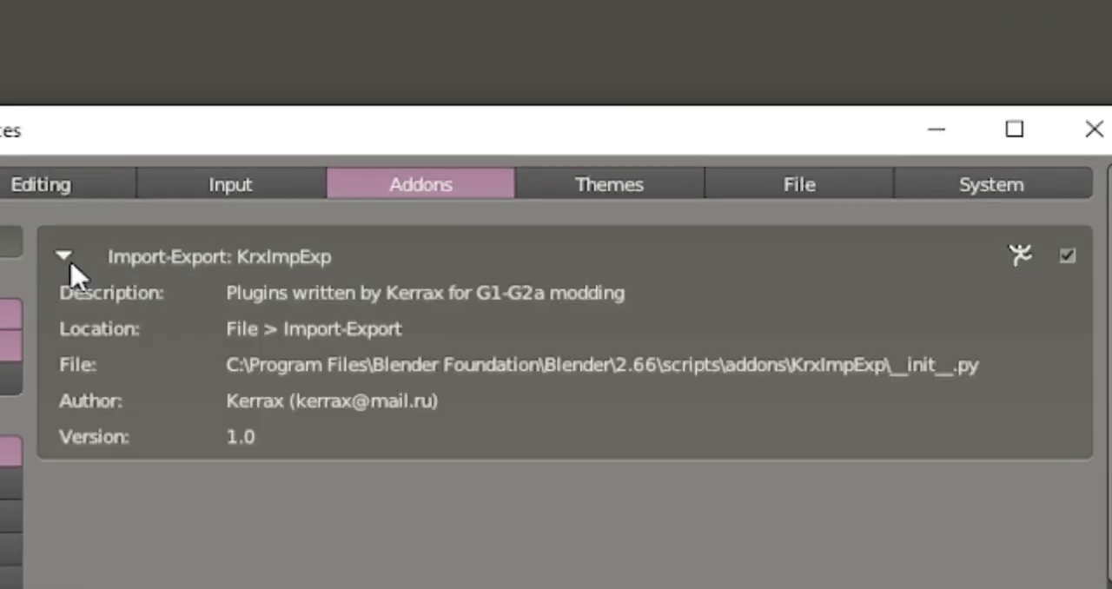
pyautogui.click(68, 260)
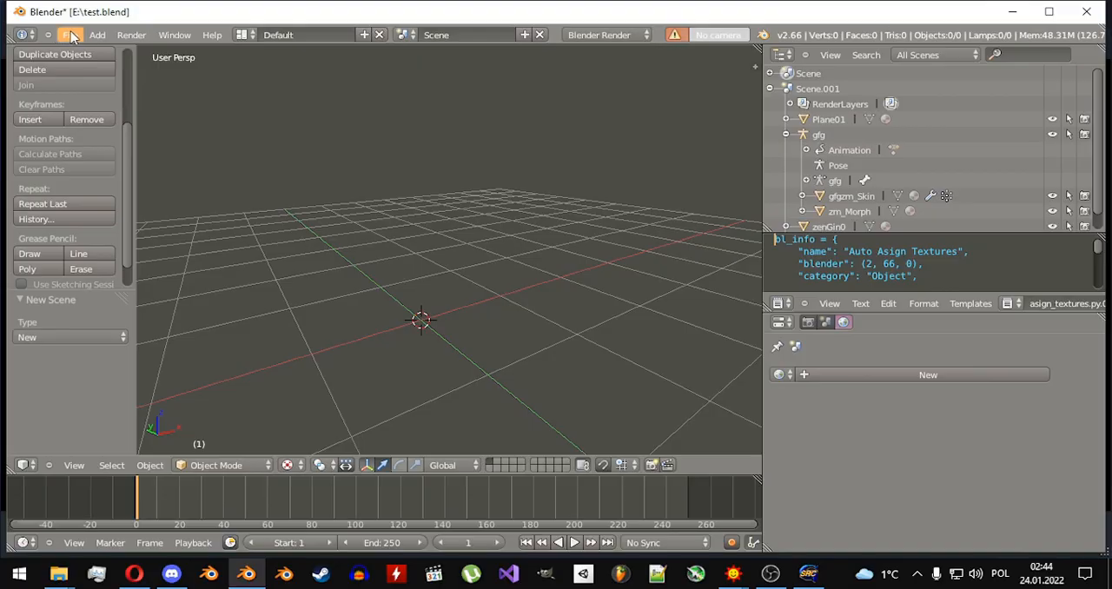
# Add G:\SteamLibrary\steamapps\common\Gothic II\_work\data\Textures\ with its subpaths to the KrxImpExp texture directories in the user preferences.
pyautogui.click(69, 35)
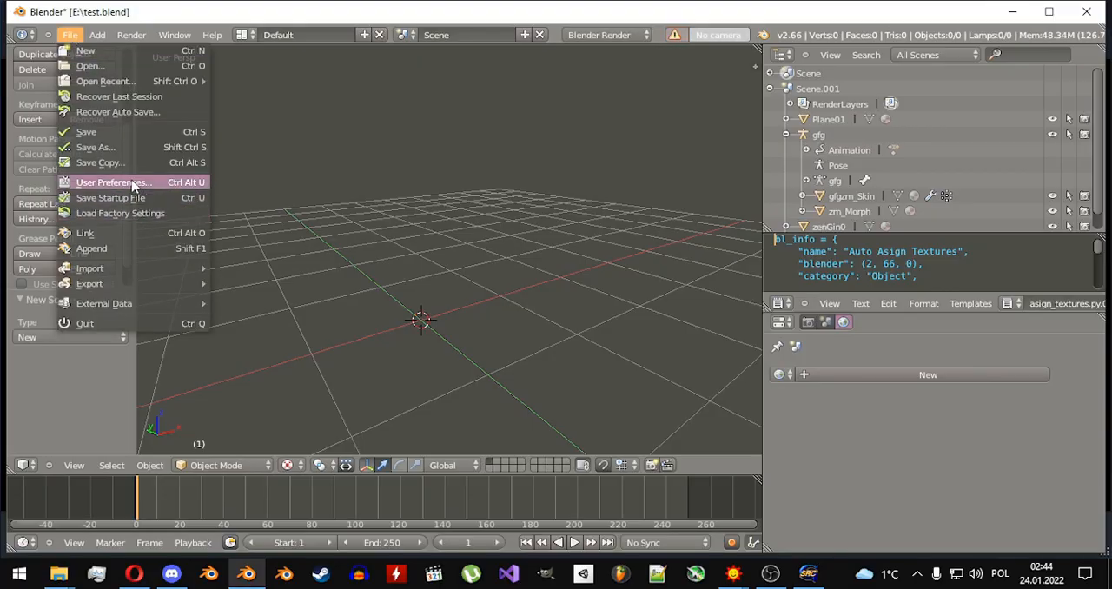
pyautogui.click(113, 182)
pyautogui.moveTo(185, 171); pyautogui.dragTo(185, 86)
pyautogui.scroll(-5, 594, 384)
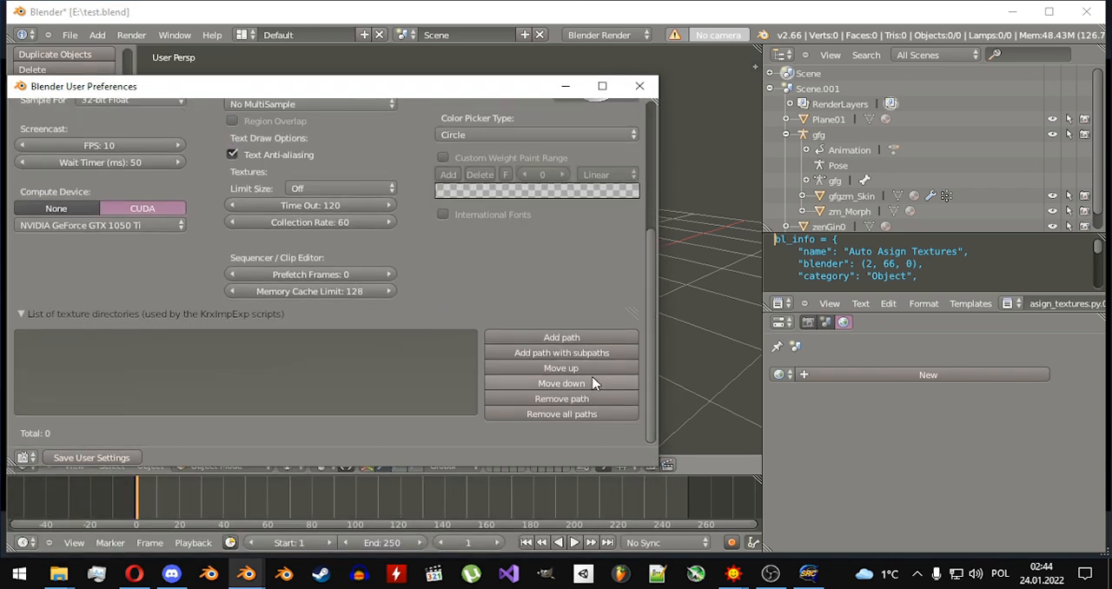
pyautogui.click(574, 355)
pyautogui.click(63, 241)
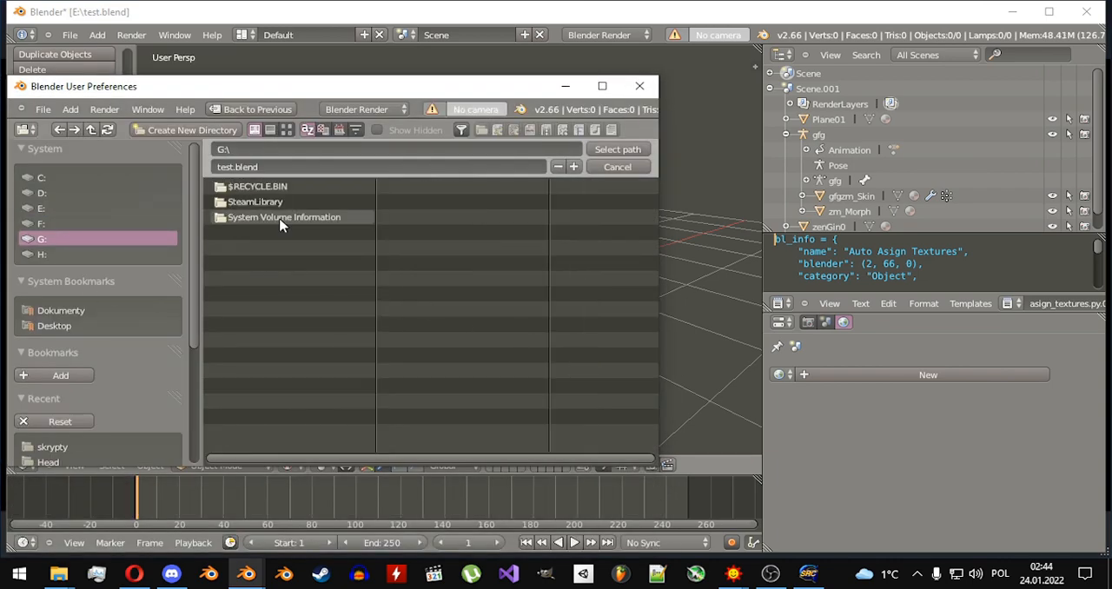
pyautogui.click(274, 202)
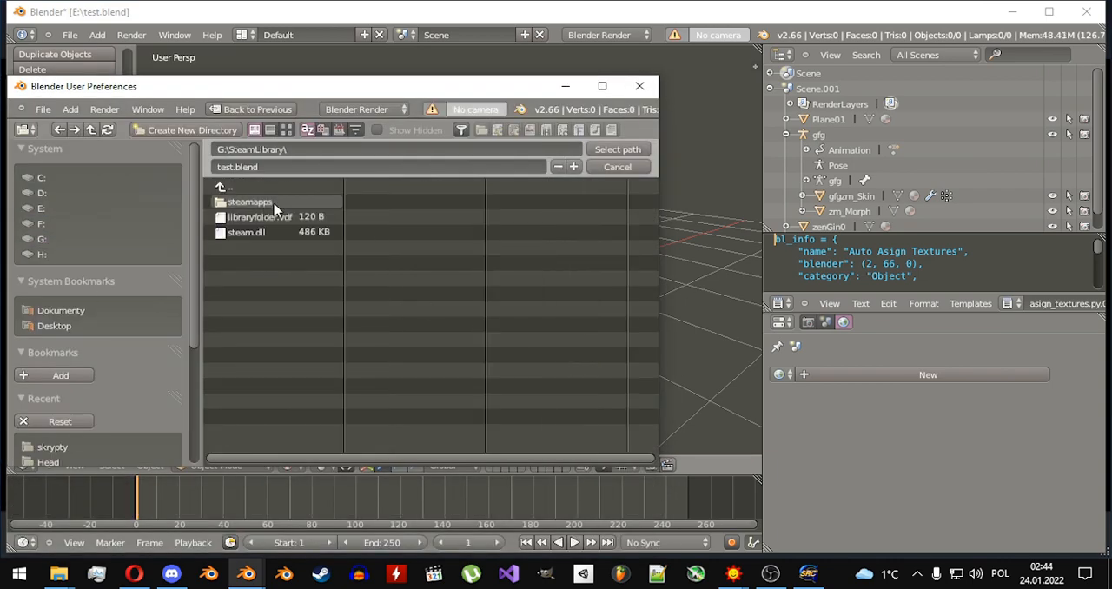
pyautogui.click(276, 202)
pyautogui.click(265, 202)
pyautogui.click(260, 231)
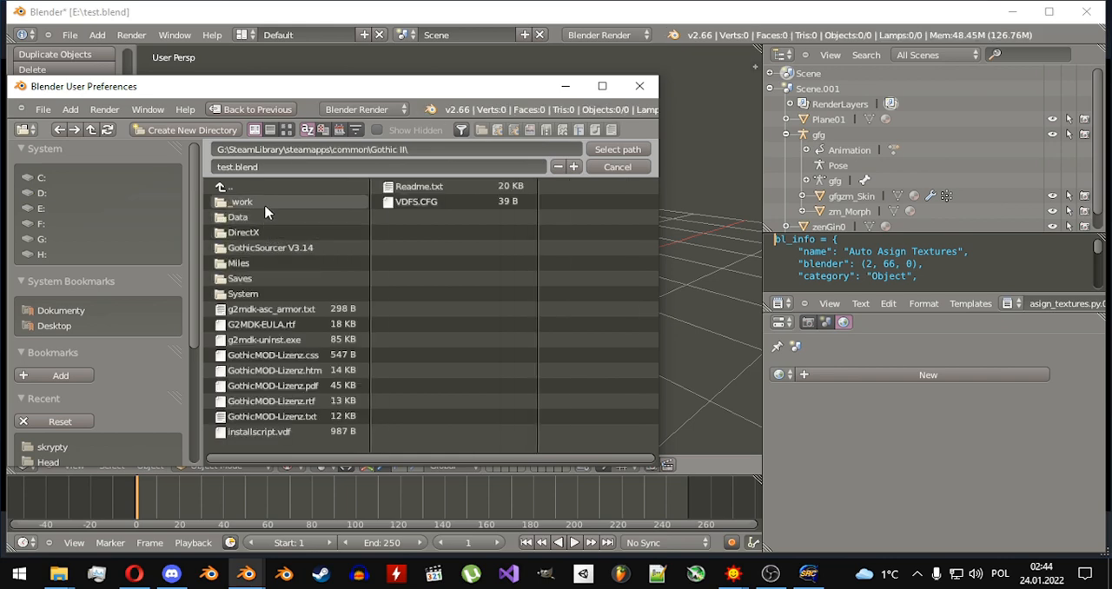
pyautogui.click(265, 203)
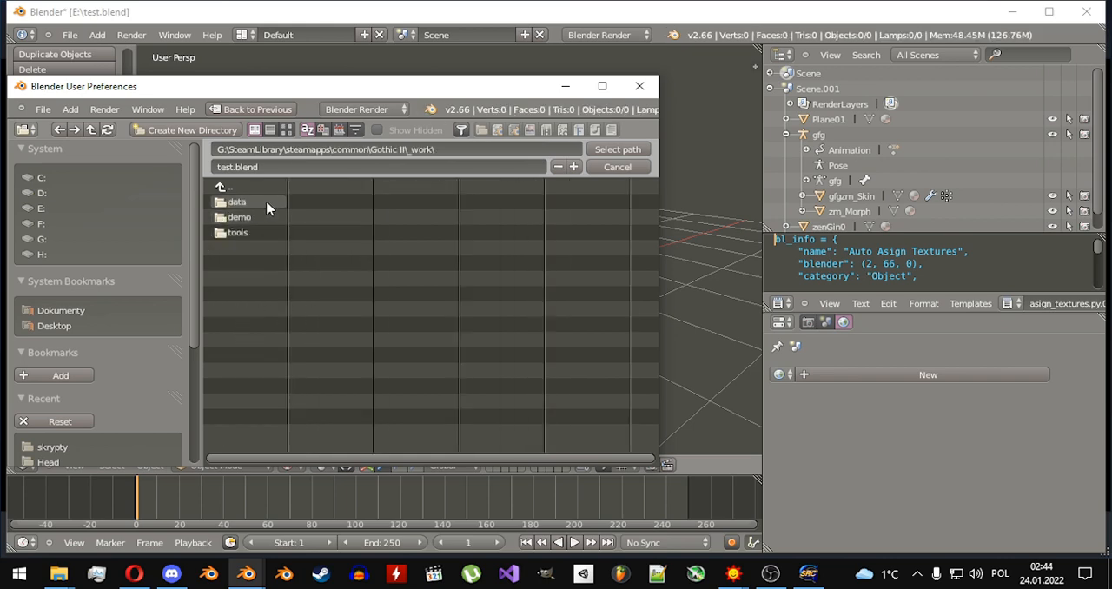
pyautogui.click(268, 204)
pyautogui.click(271, 293)
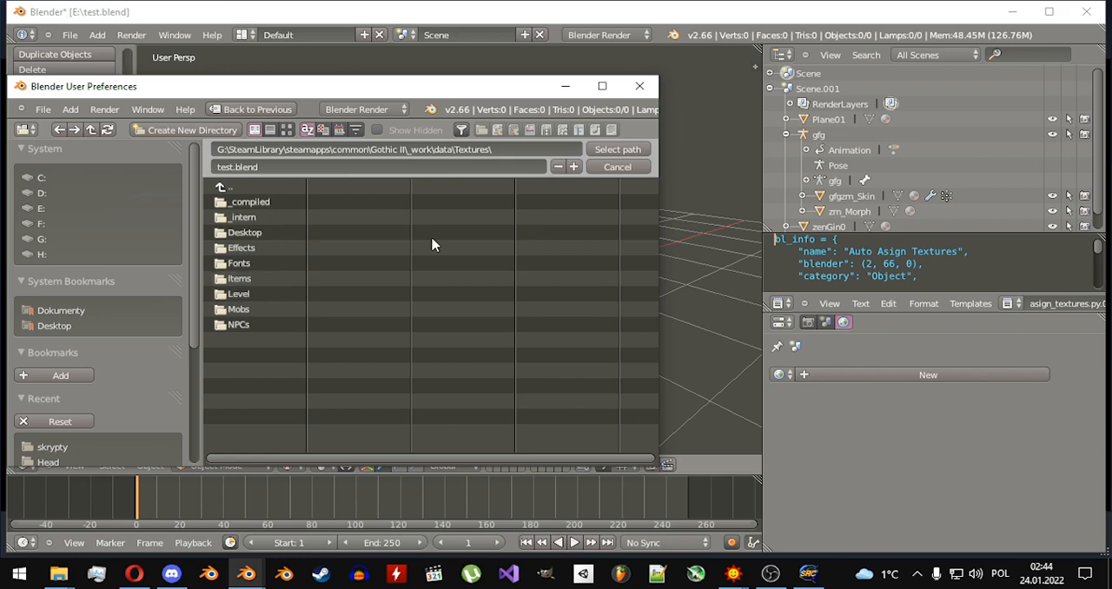
pyautogui.click(616, 151)
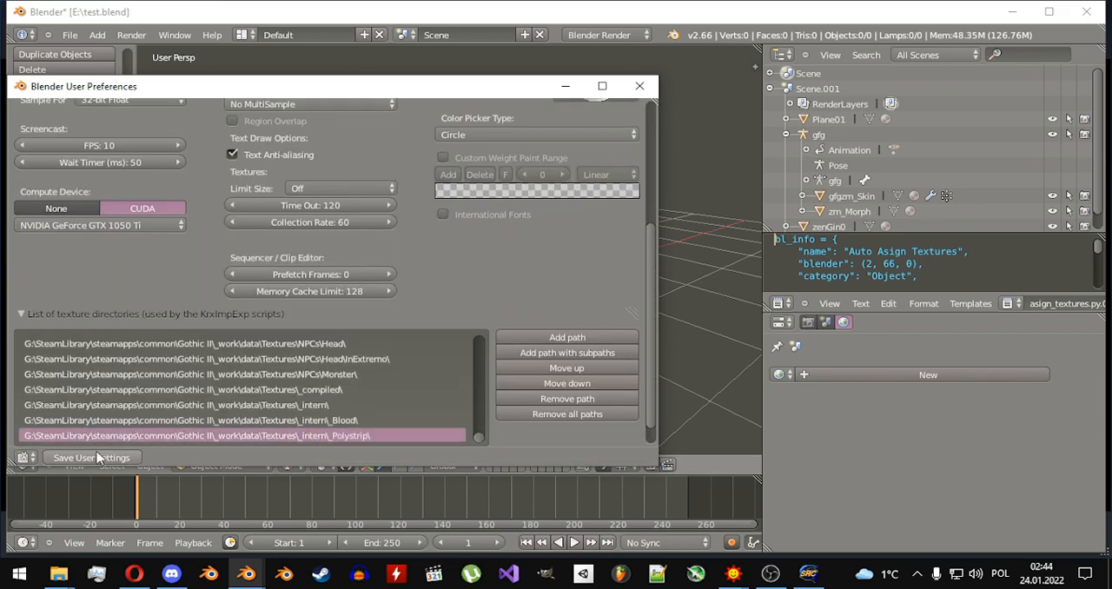
pyautogui.click(649, 94)
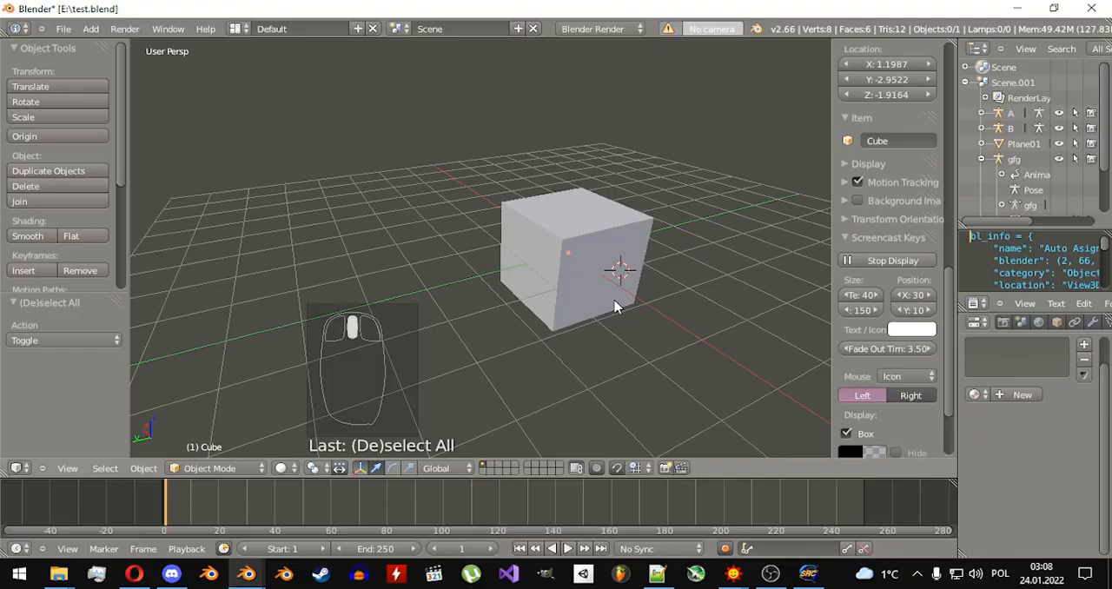
# Select the cube and move it about -0.754 units along the Y axis.
pyautogui.moveTo(620, 268); pyautogui.dragTo(606, 320, button='middle')
pyautogui.scroll(-6, 606, 319)
pyautogui.scroll(8, 599, 306)
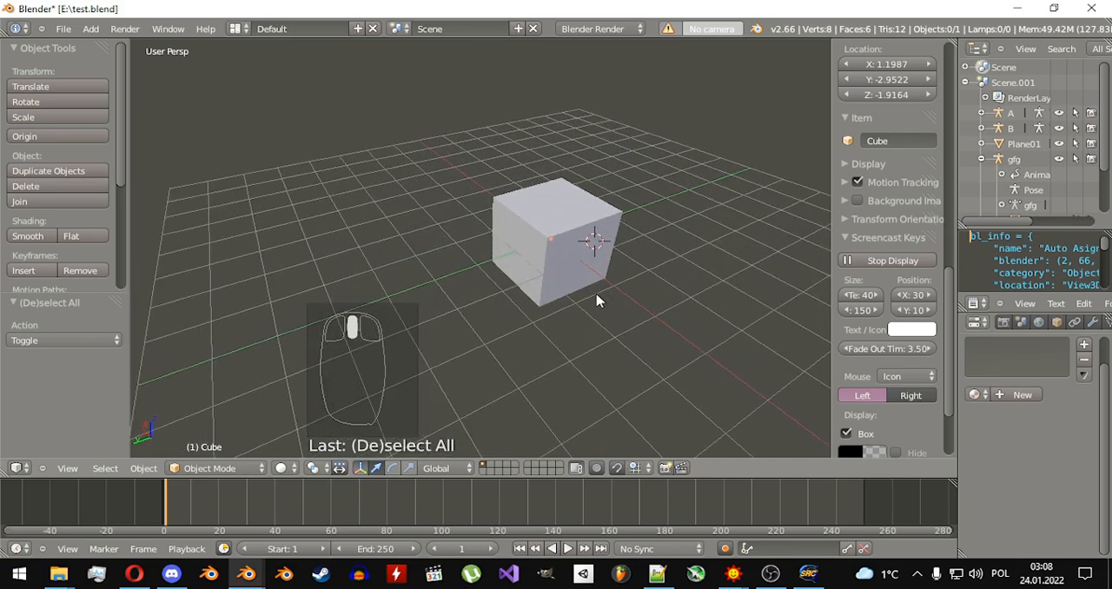
pyautogui.scroll(-4, 599, 294)
pyautogui.scroll(4, 599, 287)
pyautogui.keyDown('shift'); pyautogui.moveTo(600, 280); pyautogui.dragTo(533, 256, button='middle'); pyautogui.keyUp('shift')
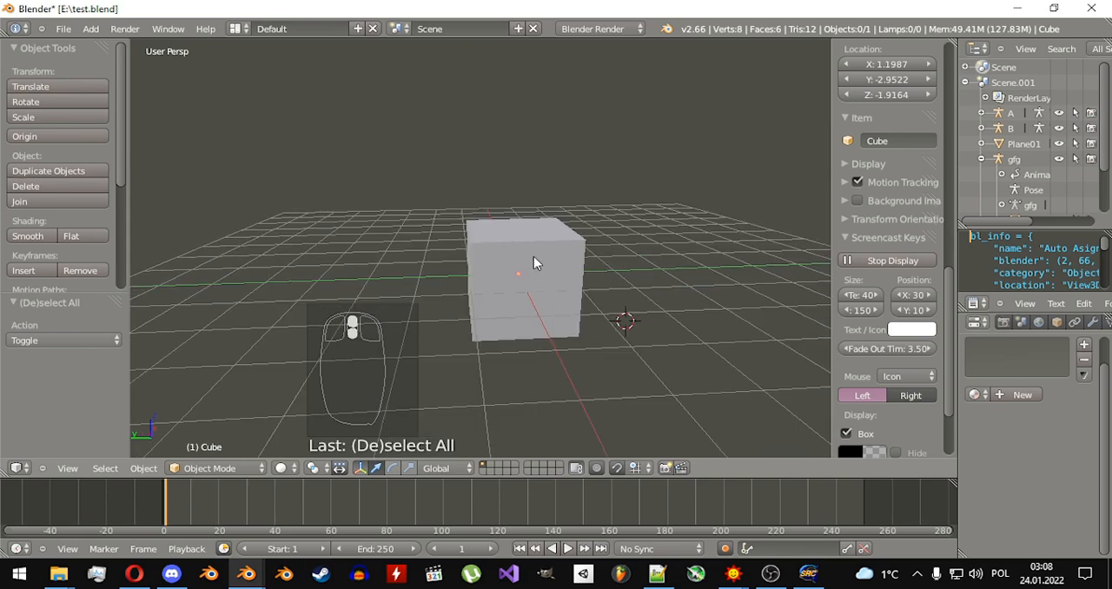
pyautogui.press('a')
pyautogui.press('a')
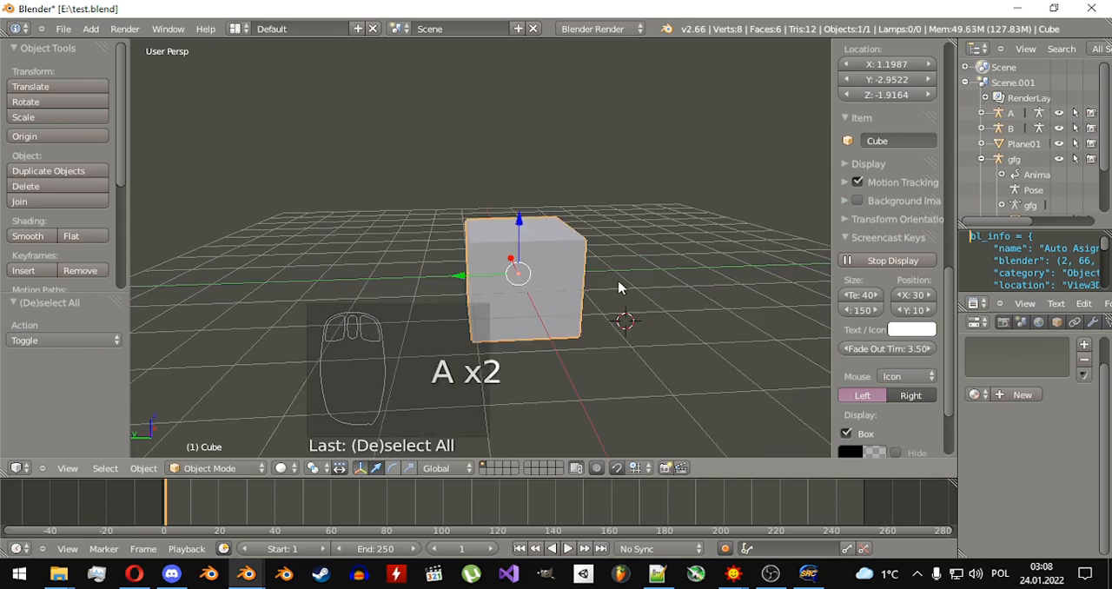
pyautogui.moveTo(620, 283); pyautogui.dragTo(500, 290, button='middle')
pyautogui.moveTo(461, 287); pyautogui.dragTo(517, 293)
# Try out rotating, scaling and moving the selected cube freehand.
pyautogui.press('r')
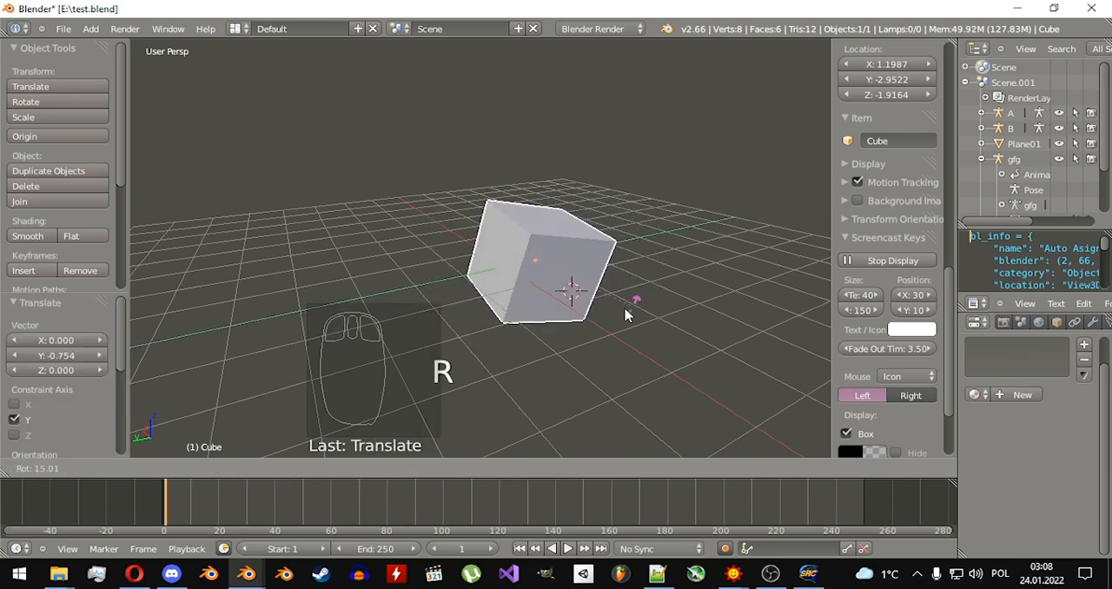
pyautogui.rightClick(533, 217)
pyautogui.press('s')
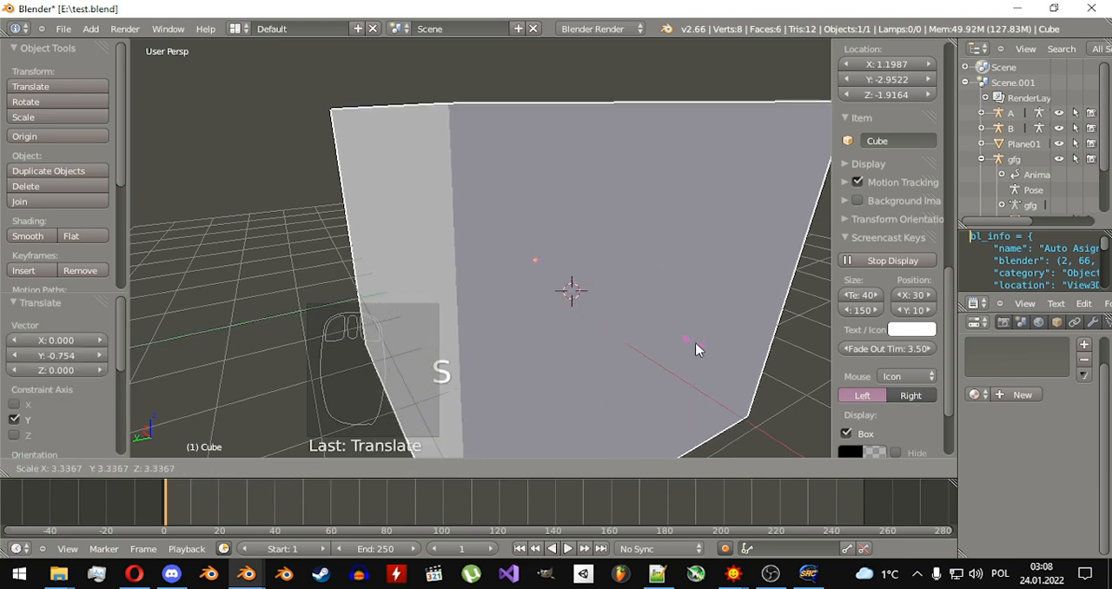
pyautogui.rightClick(597, 306)
pyautogui.moveTo(524, 263); pyautogui.dragTo(575, 286, button='middle')
pyautogui.press('g')
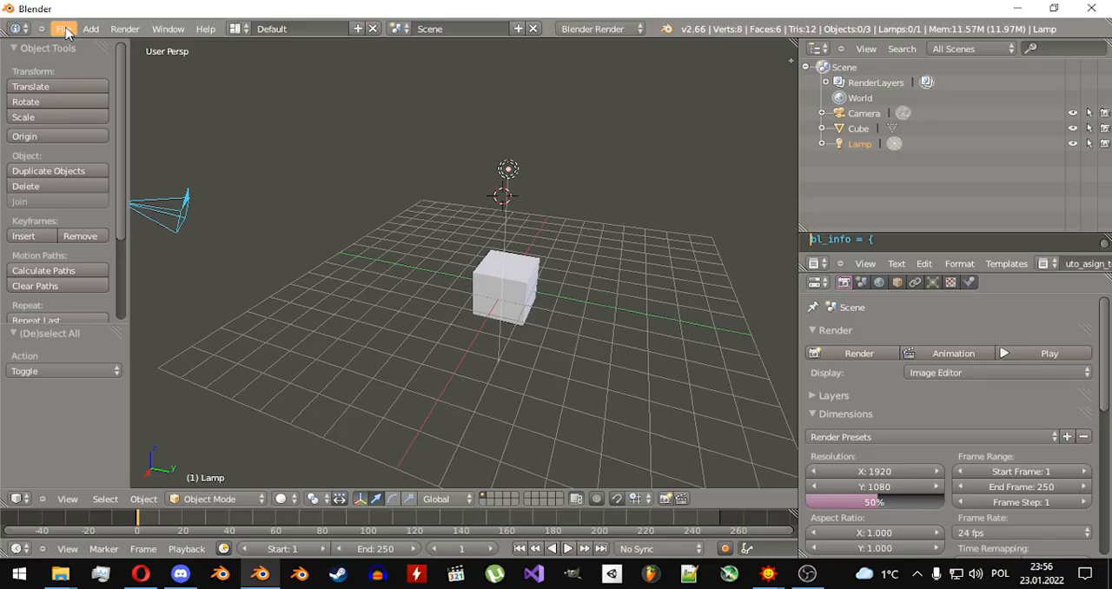
# Import Armor_Diego.asc from G:\SteamLibrary\steamapps\common\Gothic II\_work\data\Anims\asc_bodies\armor\ as a Kerrax ASCII Model, completely replacing the current scene.
pyautogui.click(64, 27)
pyautogui.moveTo(162, 255)
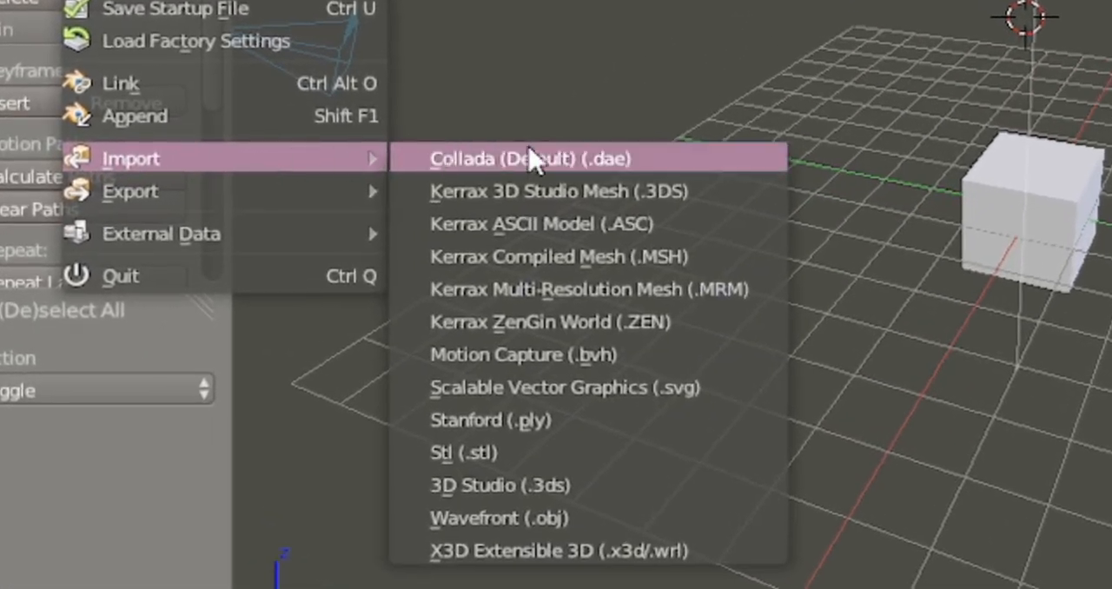
pyautogui.click(596, 222)
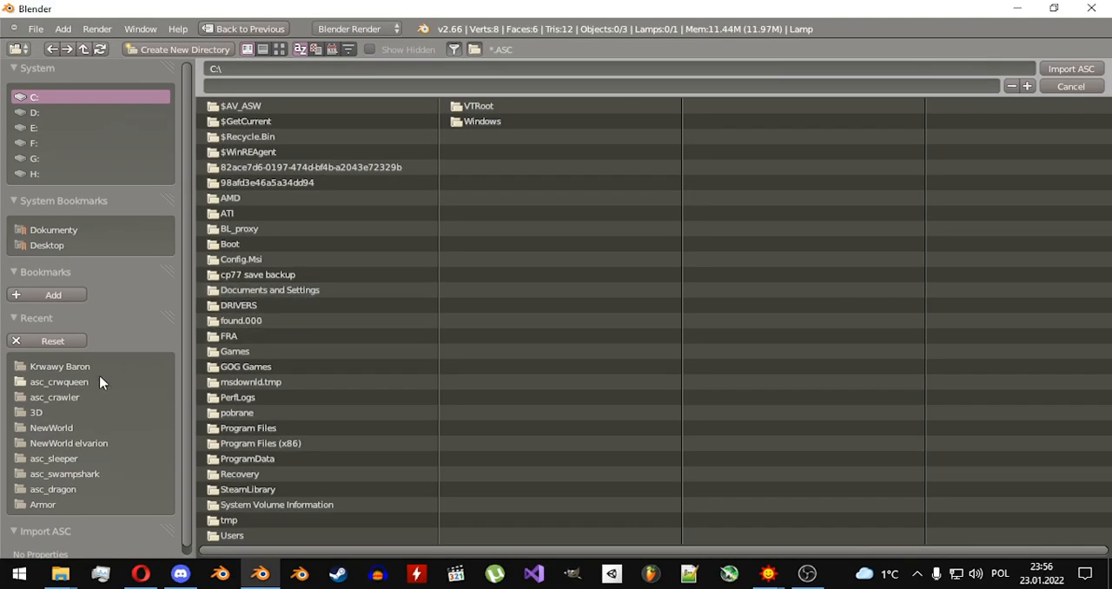
pyautogui.click(58, 129)
pyautogui.click(49, 159)
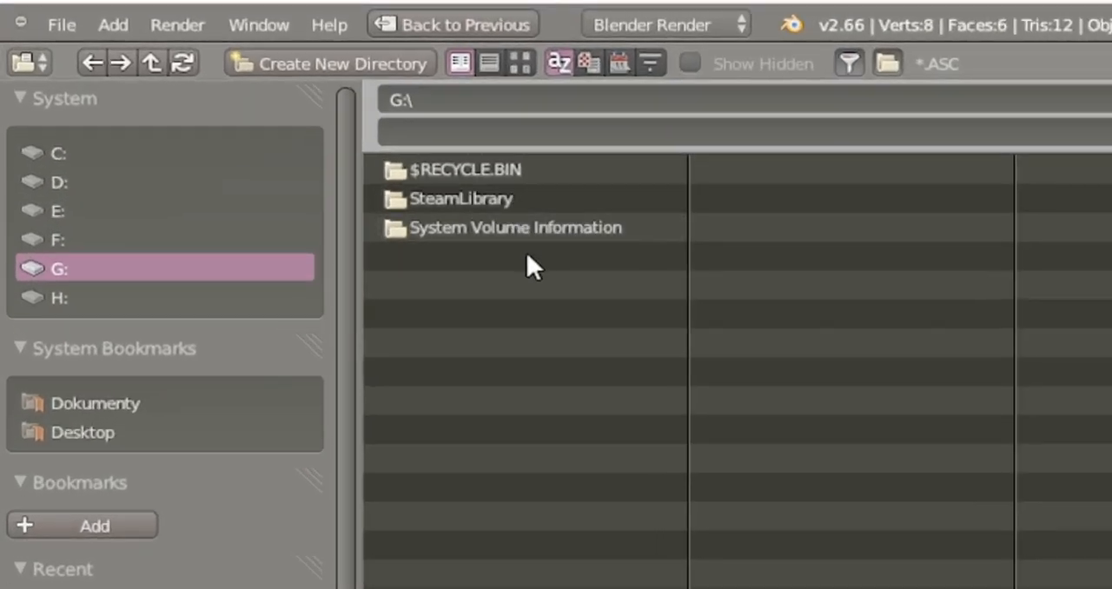
pyautogui.click(502, 199)
pyautogui.click(490, 197)
pyautogui.click(488, 199)
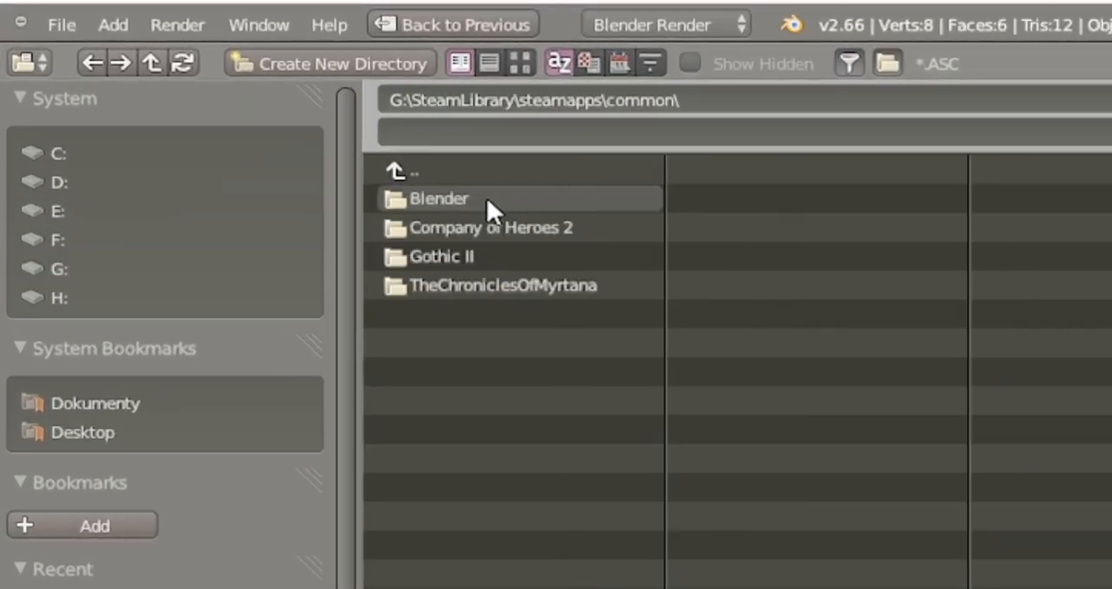
pyautogui.click(487, 253)
pyautogui.click(478, 196)
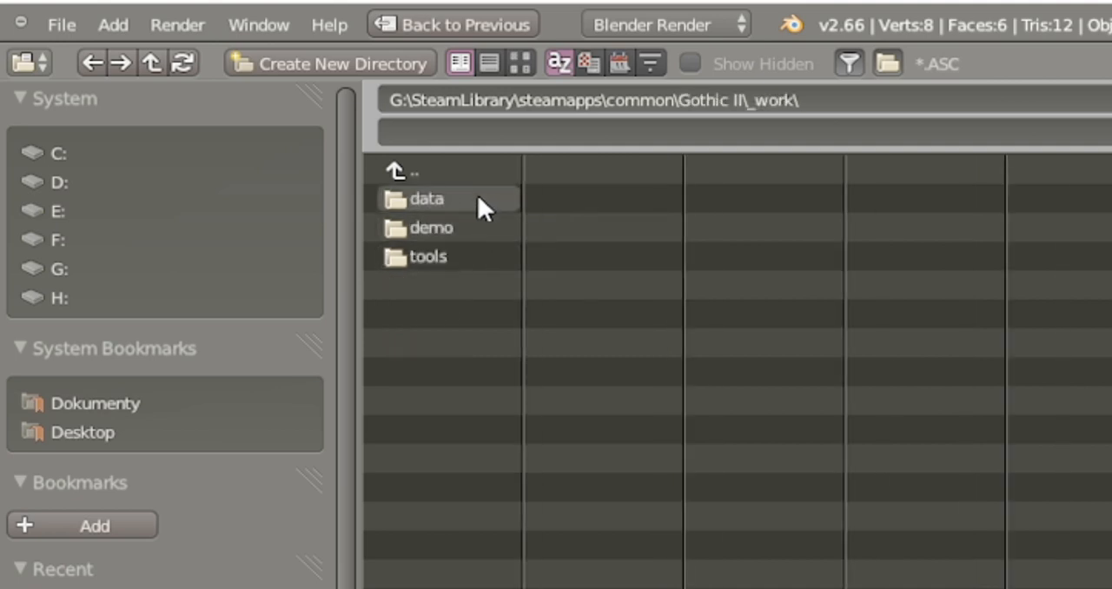
pyautogui.click(478, 196)
pyautogui.click(466, 200)
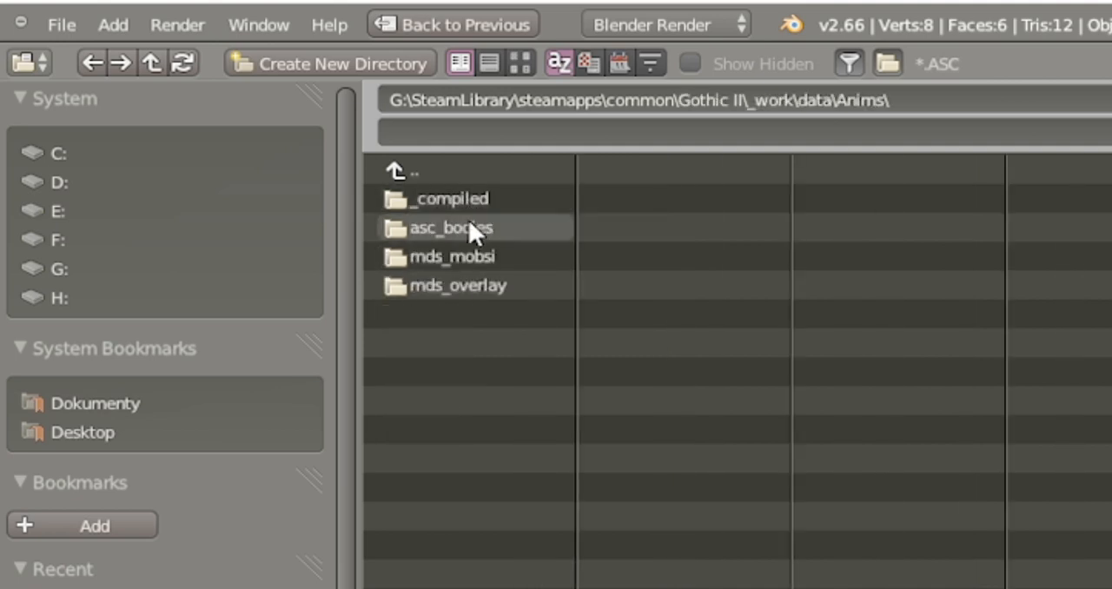
pyautogui.click(470, 226)
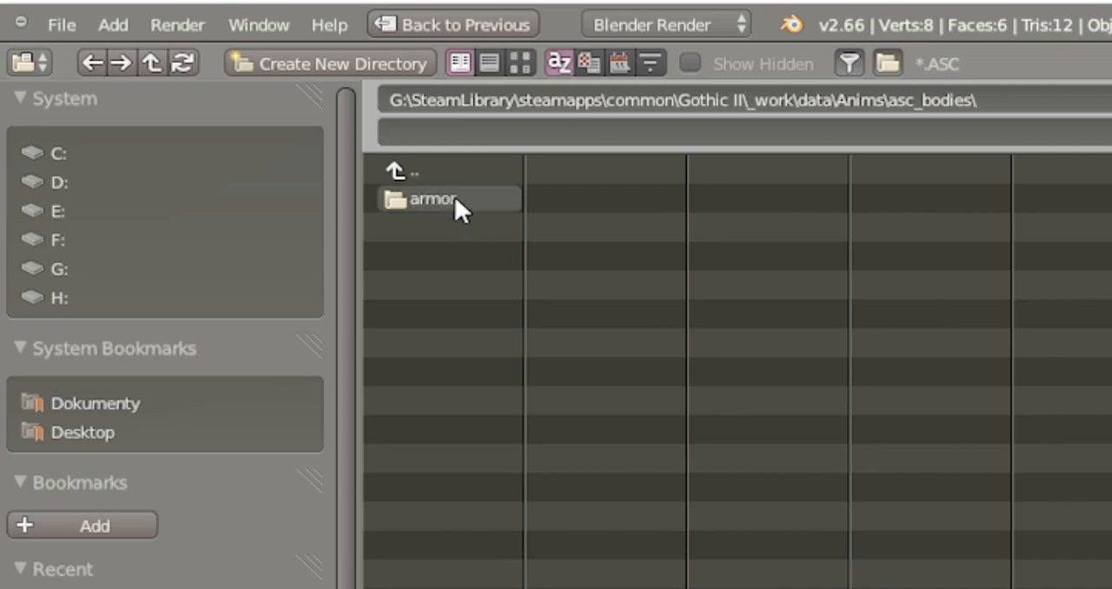
pyautogui.click(455, 198)
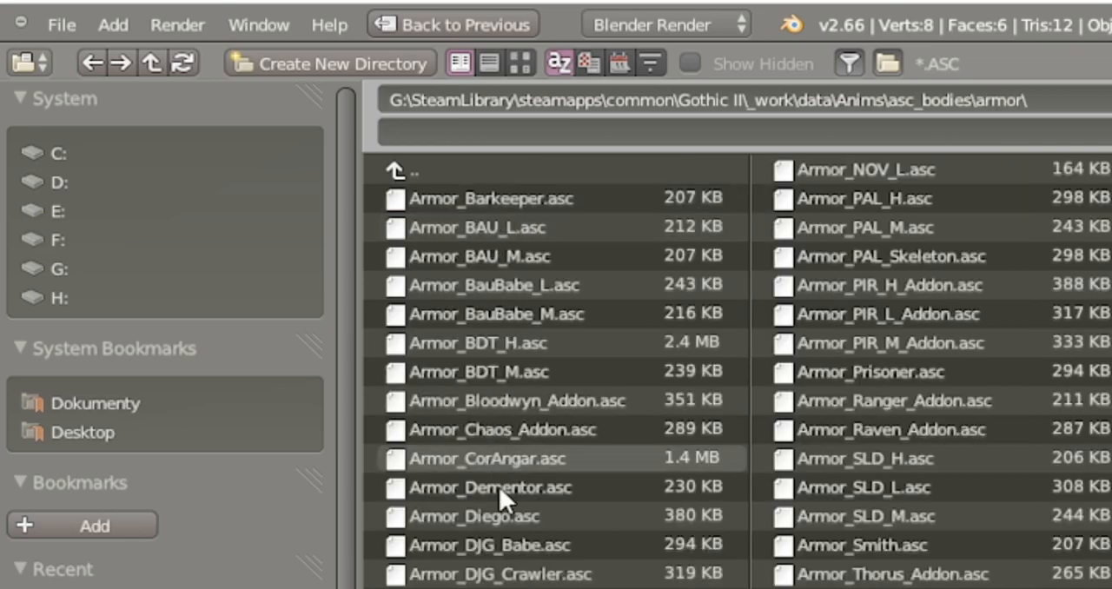
pyautogui.click(504, 517)
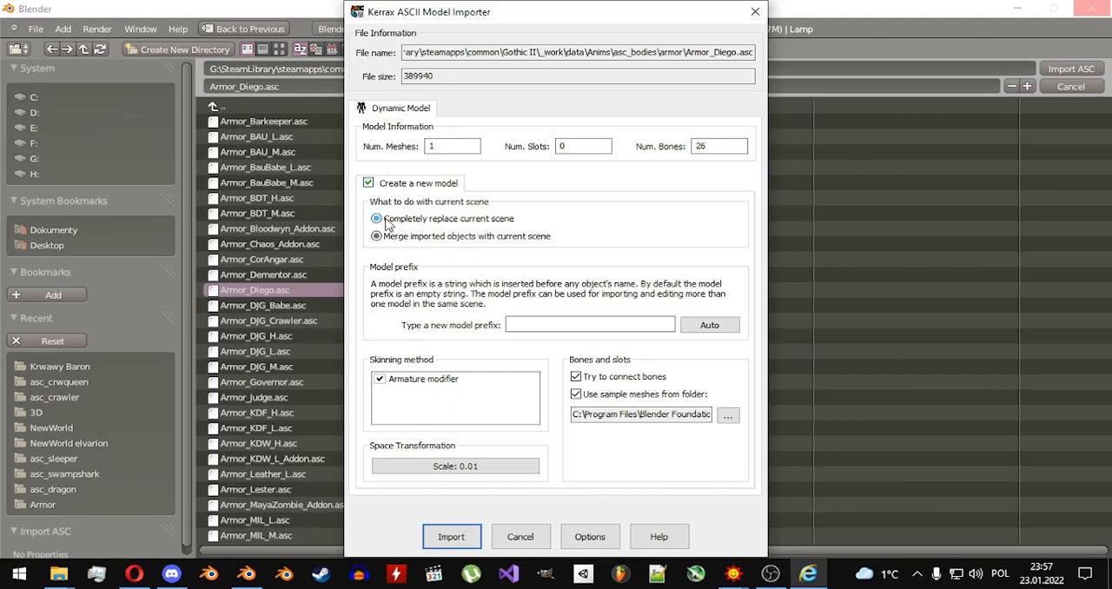
pyautogui.click(451, 537)
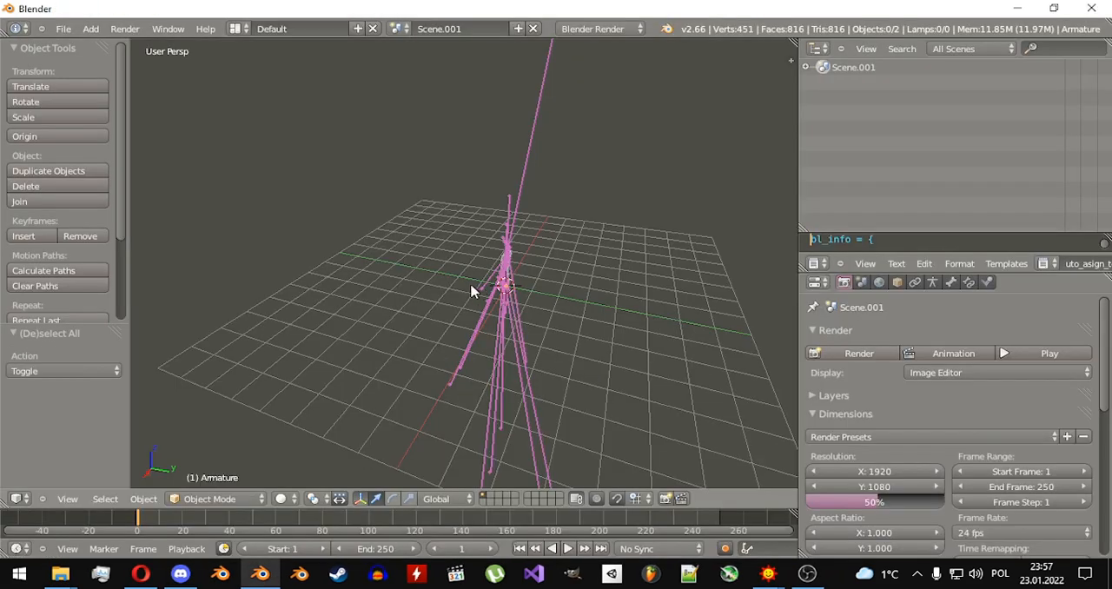
# Select the imported armor's armature and switch it to Pose Mode.
pyautogui.moveTo(470, 291); pyautogui.dragTo(487, 261, button='middle')
pyautogui.rightClick(484, 241)
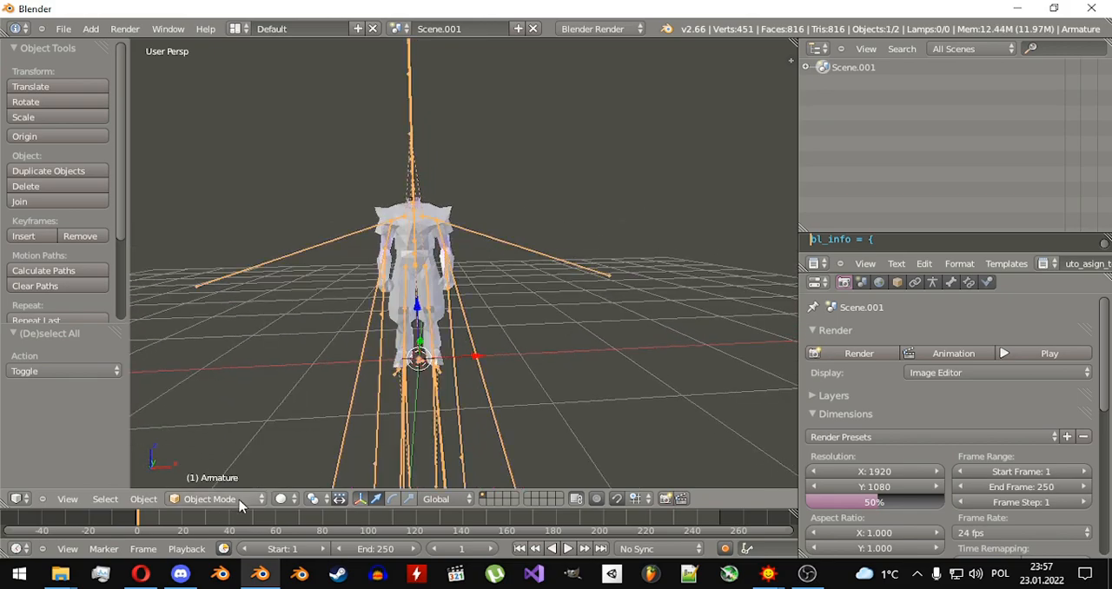
pyautogui.click(237, 500)
pyautogui.click(238, 451)
# Try rotating the armor's left clavicle bone freehand.
pyautogui.rightClick(455, 218)
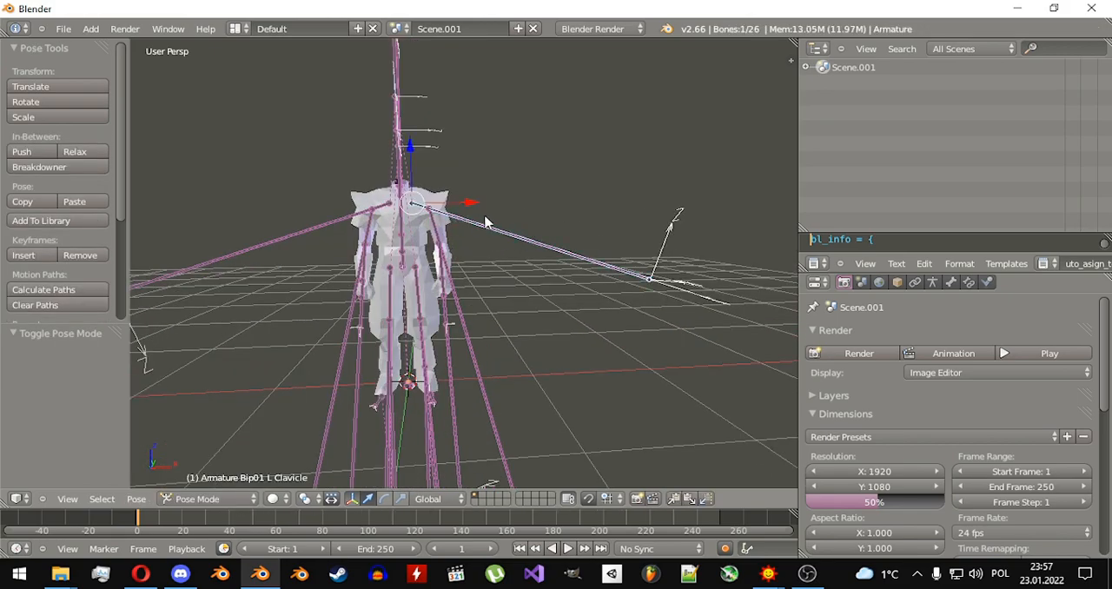
pyautogui.moveTo(487, 223); pyautogui.dragTo(511, 285, button='middle')
pyautogui.press('r')
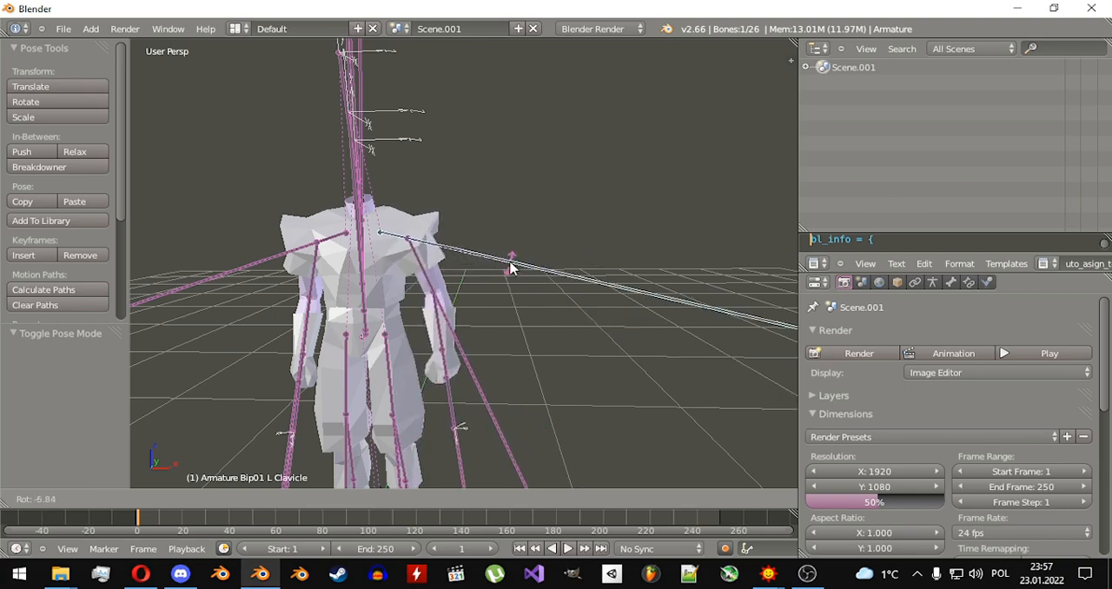
pyautogui.rightClick(503, 284)
pyautogui.moveTo(446, 296); pyautogui.dragTo(498, 304, button='middle')
# Try rotating the armor's right clavicle and left upper arm bones freehand.
pyautogui.press('a')
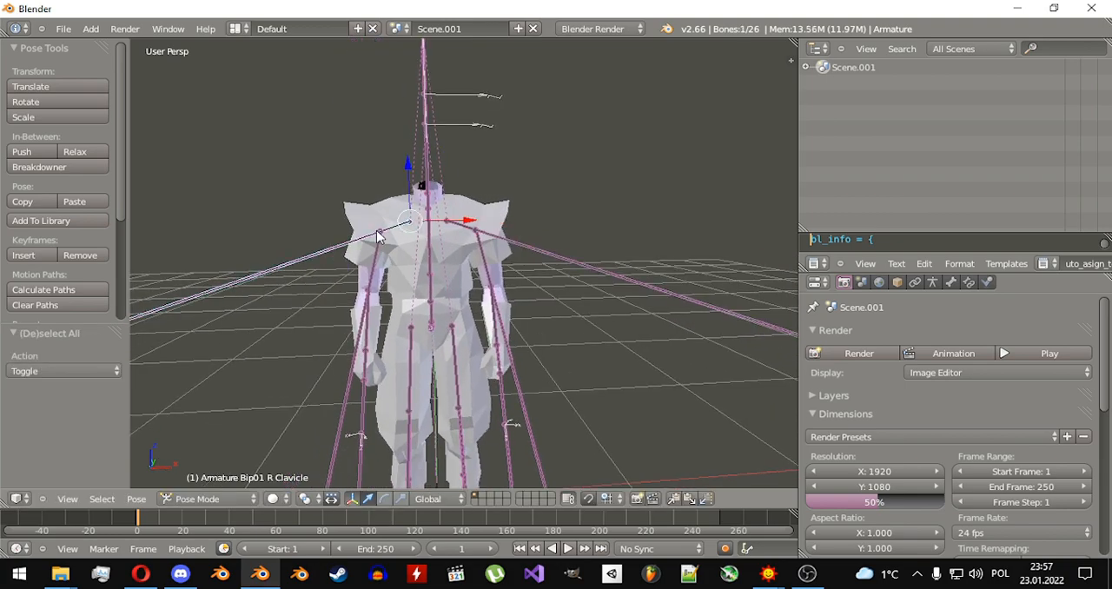
pyautogui.press('r')
pyautogui.rightClick(480, 343)
pyautogui.rightClick(494, 275)
pyautogui.press('r')
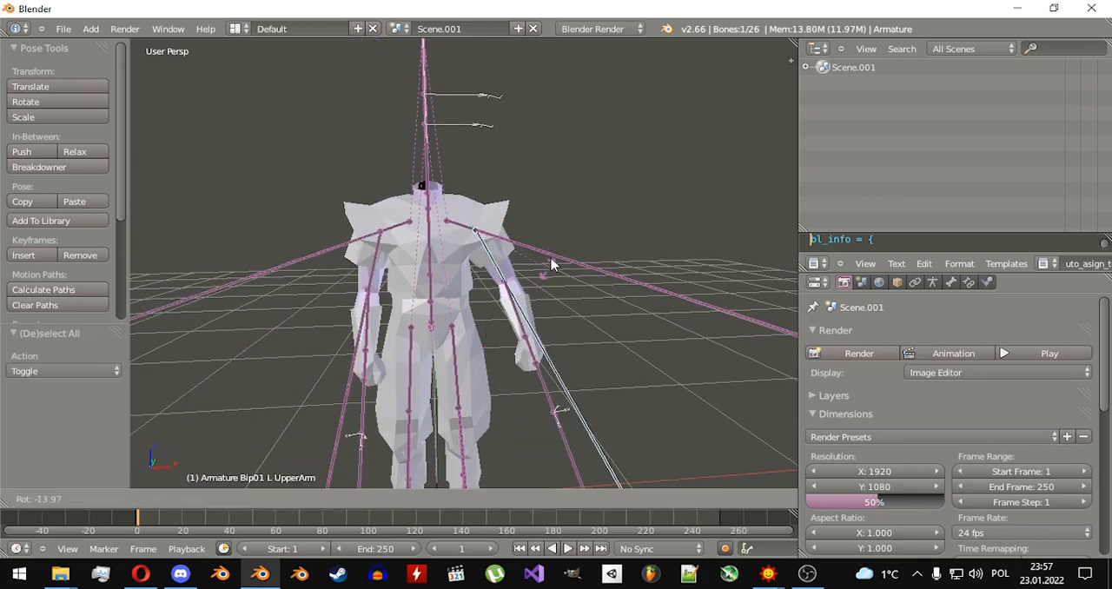
pyautogui.rightClick(532, 292)
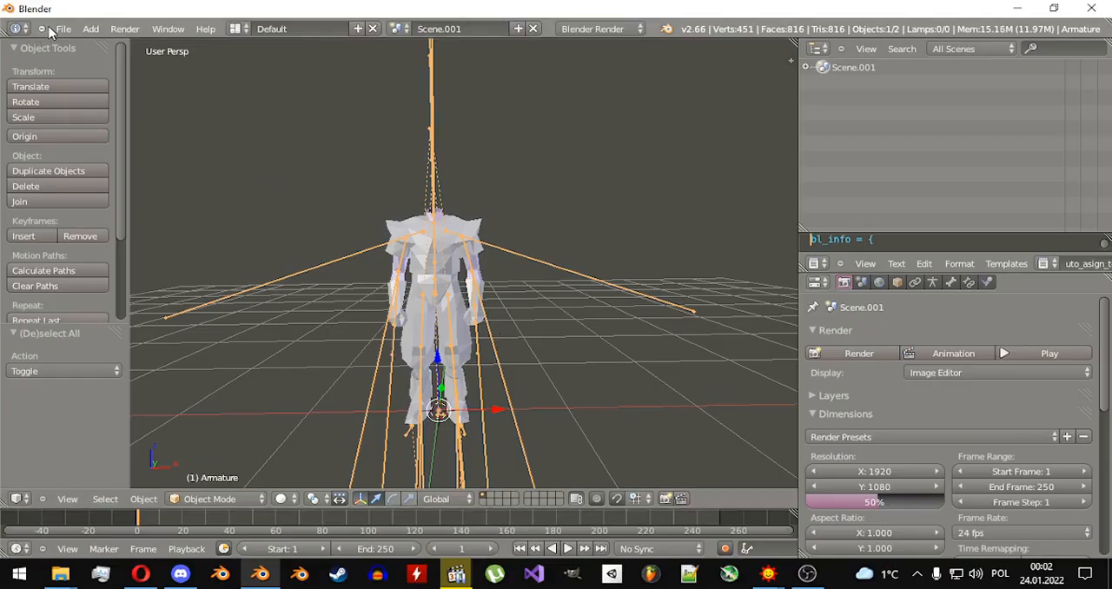
# Import ItMw_2H_OrcSword_02.3ds from G:\SteamLibrary\steamapps\common\Gothic II\_work\data\Meshes\Items\IT_Weapons\ as a Kerrax 3D Studio Mesh, keeping the armor in the scene.
pyautogui.click(59, 29)
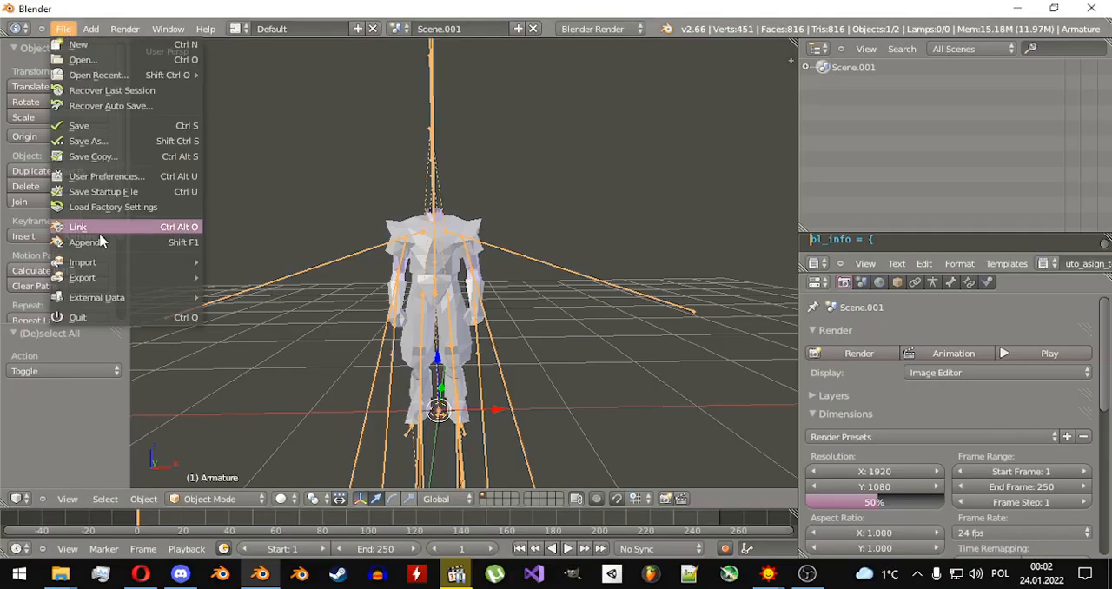
pyautogui.moveTo(124, 258)
pyautogui.click(287, 276)
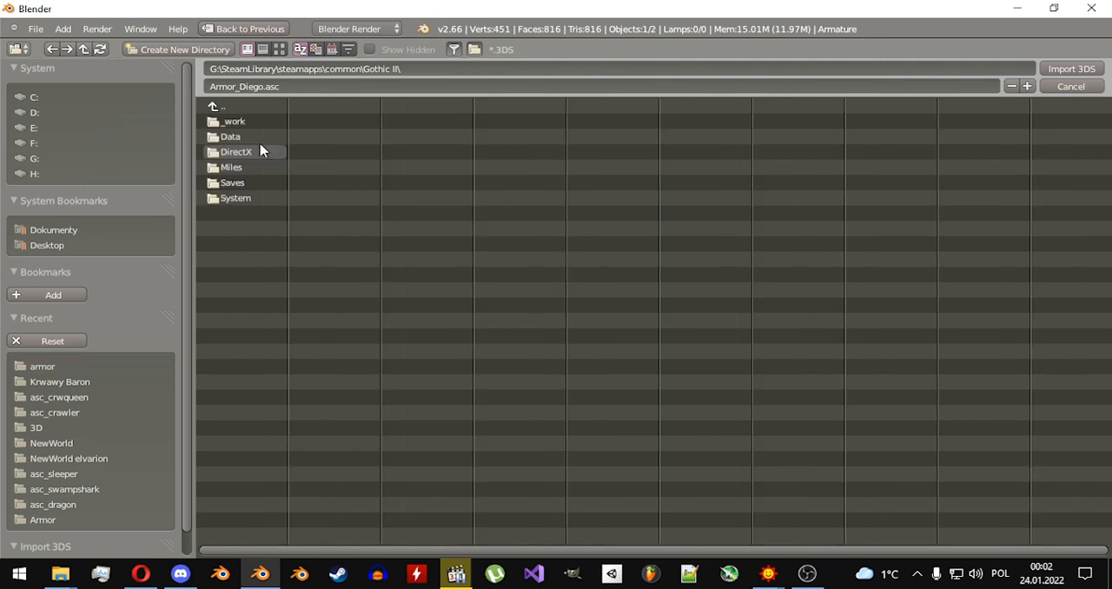
pyautogui.doubleClick(259, 122)
pyautogui.doubleClick(251, 122)
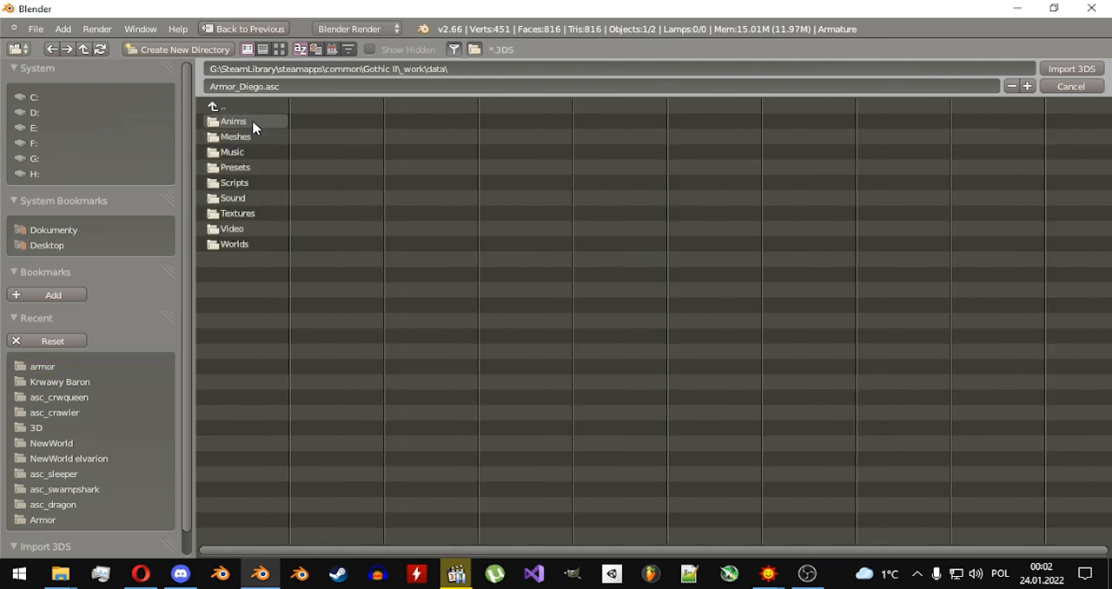
pyautogui.doubleClick(255, 137)
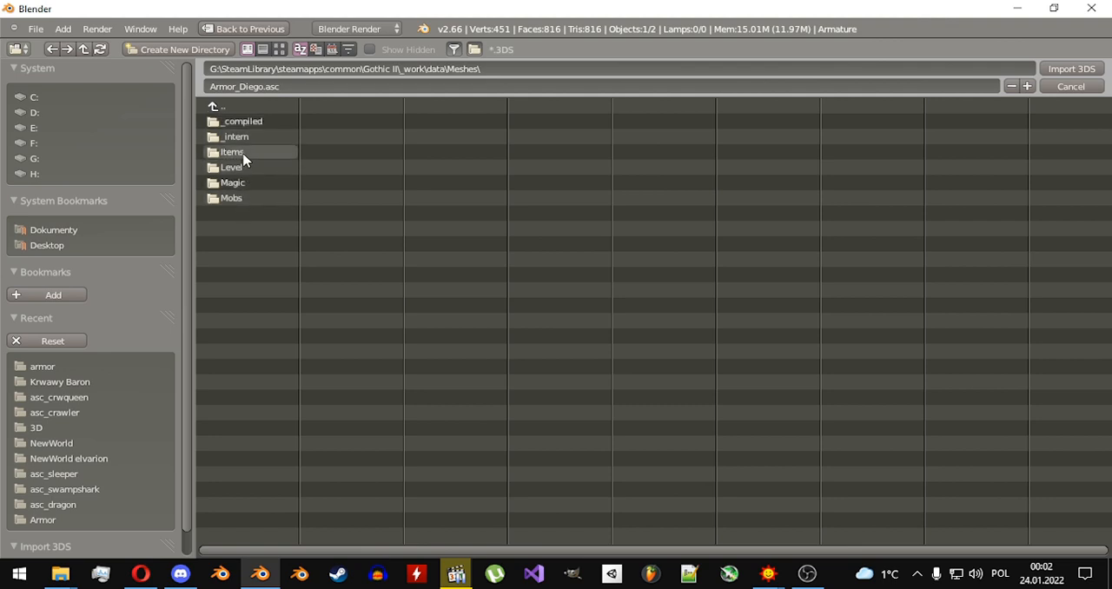
pyautogui.doubleClick(233, 153)
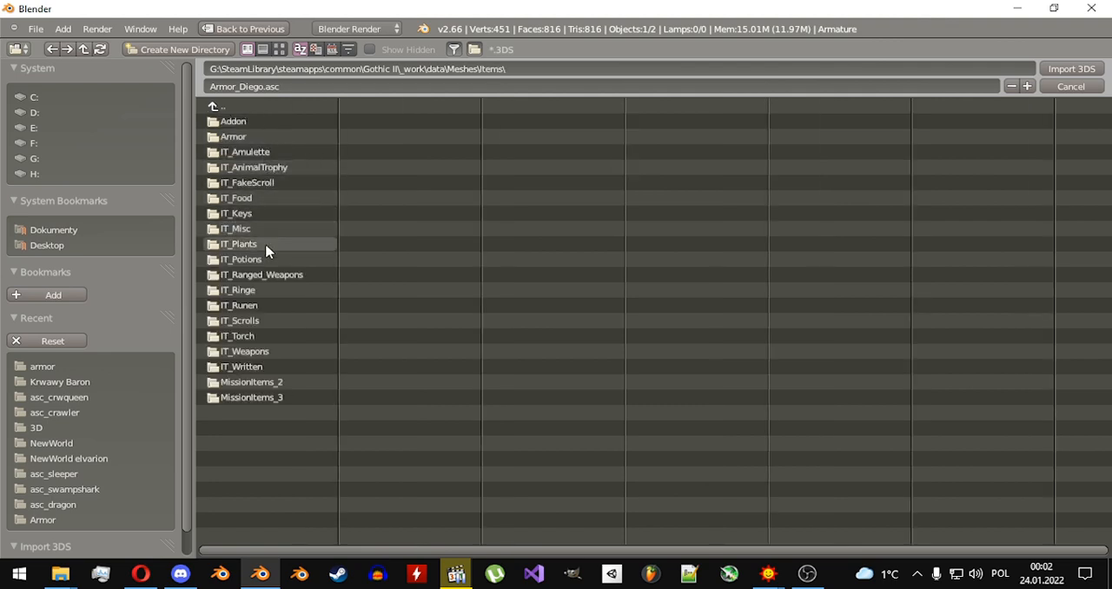
pyautogui.doubleClick(251, 351)
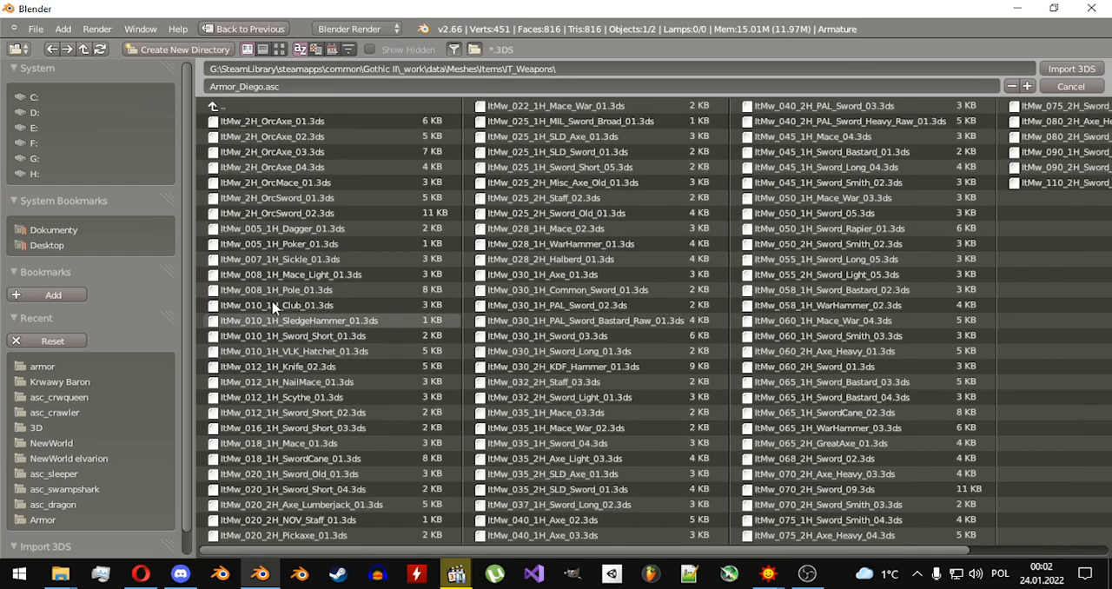
pyautogui.click(295, 215)
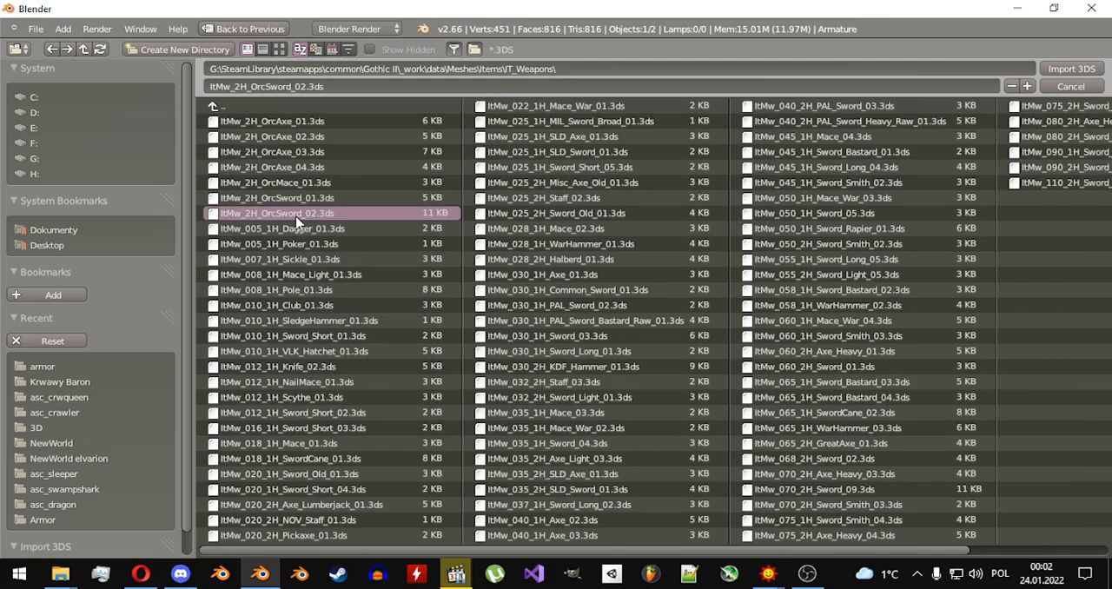
pyautogui.doubleClick(295, 217)
pyautogui.click(569, 518)
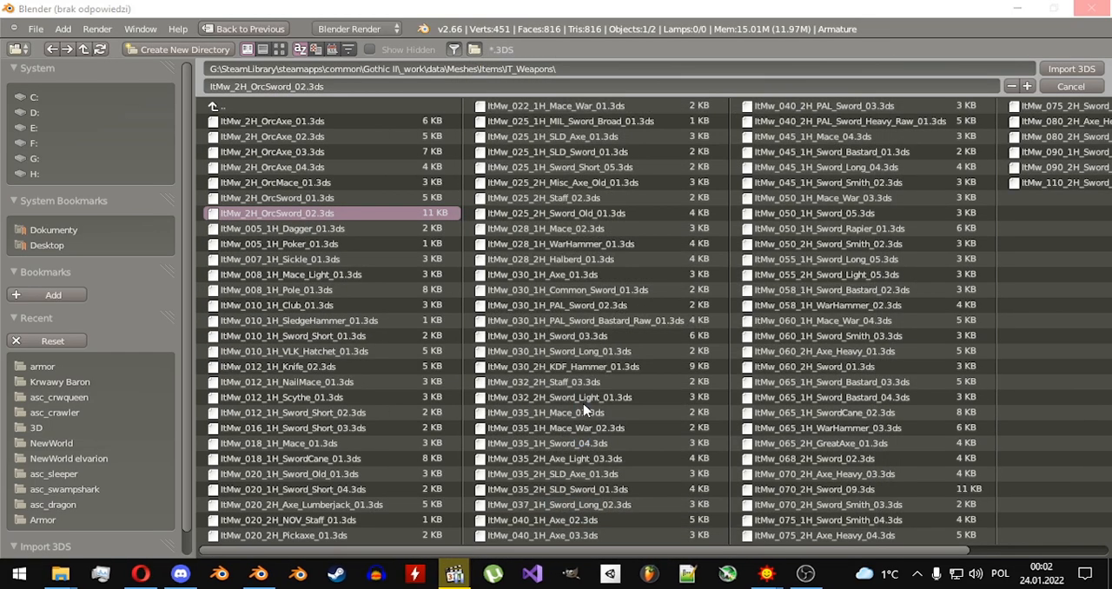
pyautogui.click(579, 544)
# Move the imported orc sword about -1.075 units along the Y axis and deselect everything.
pyautogui.moveTo(480, 320); pyautogui.dragTo(481, 365, button='middle')
pyautogui.moveTo(466, 336); pyautogui.dragTo(581, 374)
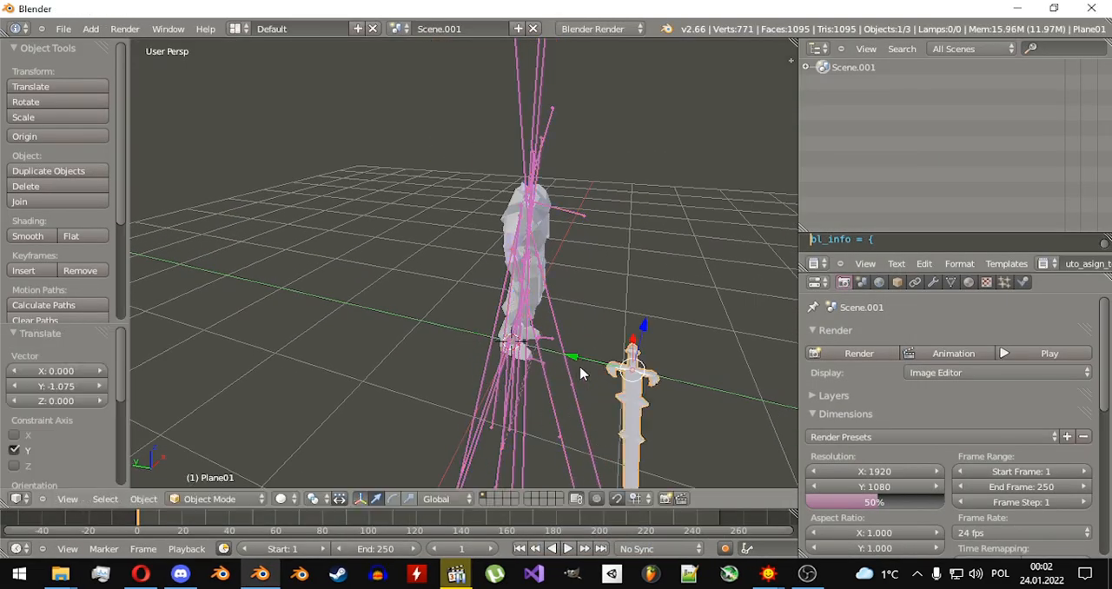
pyautogui.moveTo(630, 278); pyautogui.dragTo(559, 253, button='middle')
pyautogui.press('a')
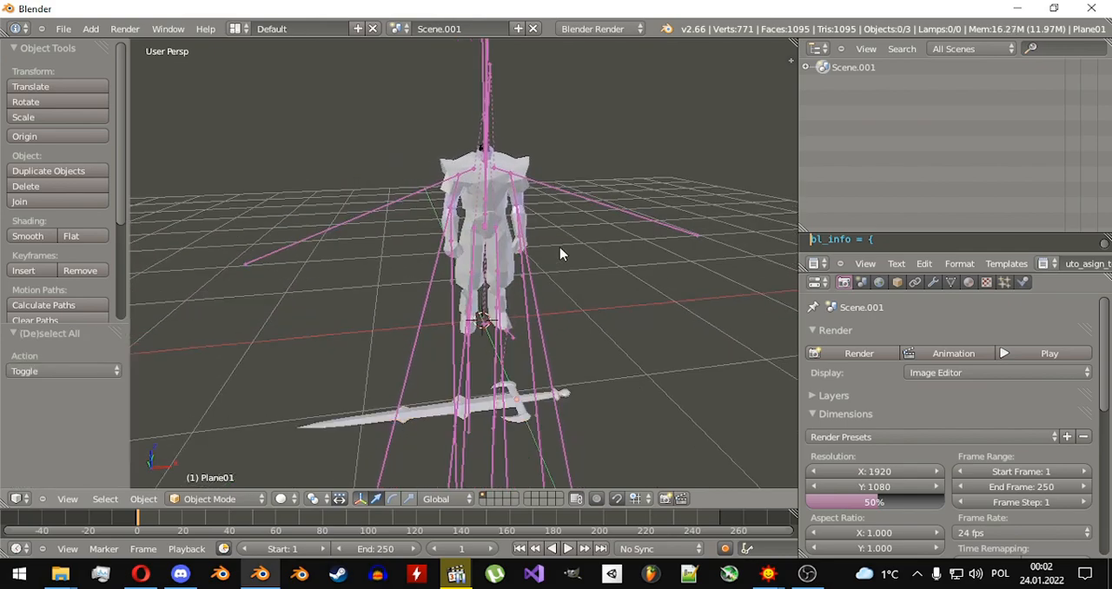
# Import NewWorld_Part_City_P01.3ds from the _work\data\Meshes\Level\NewWorld folder as a Kerrax 3D Studio Mesh, merging it with the current scene.
pyautogui.click(64, 28)
pyautogui.moveTo(113, 260)
pyautogui.click(300, 273)
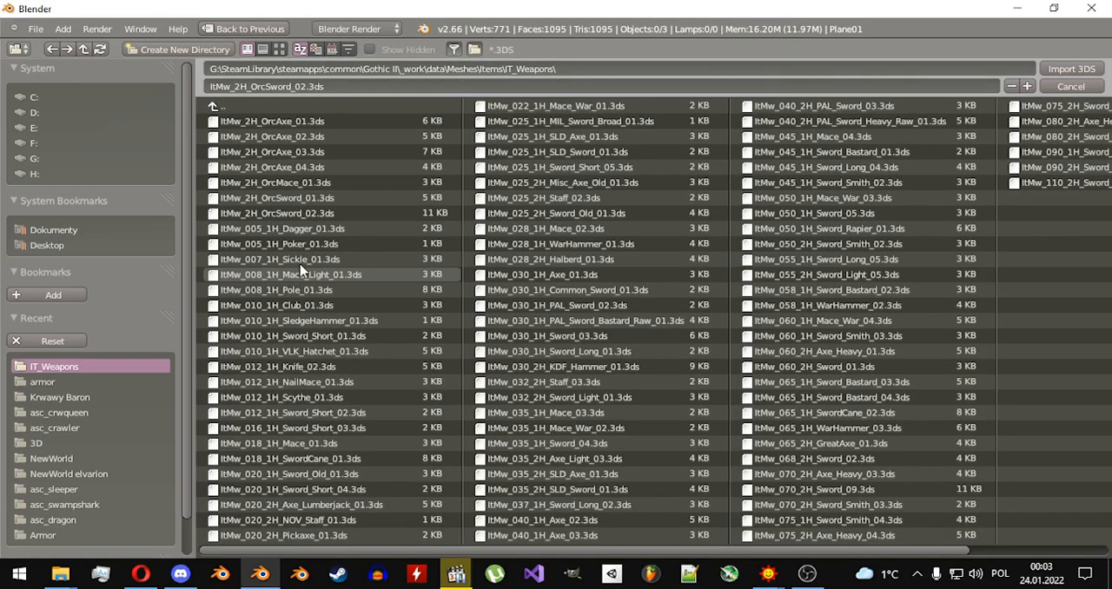
pyautogui.click(229, 108)
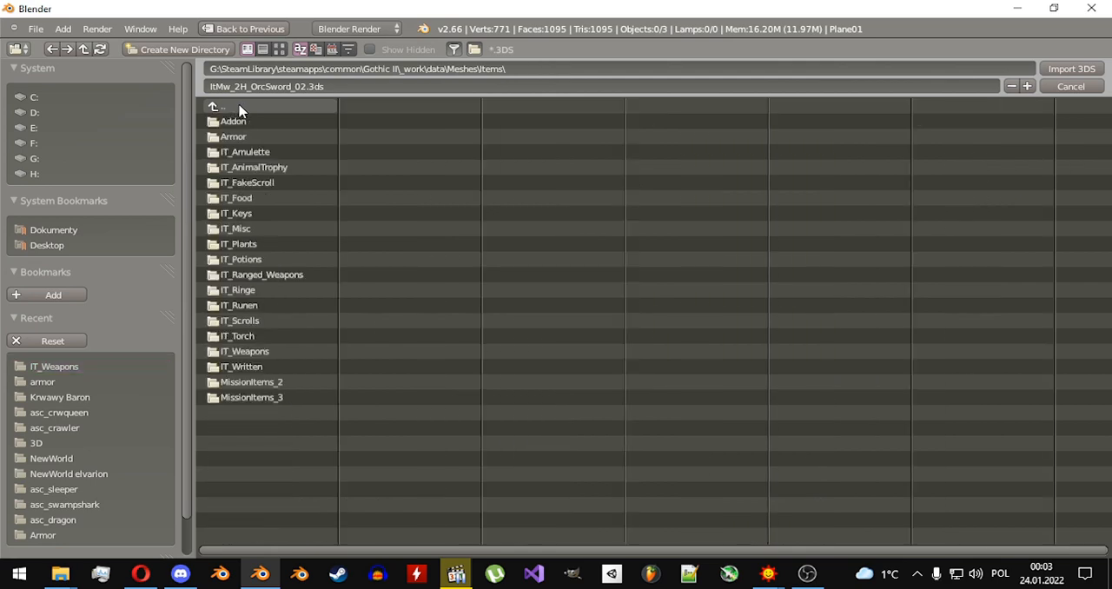
pyautogui.click(239, 109)
pyautogui.click(240, 109)
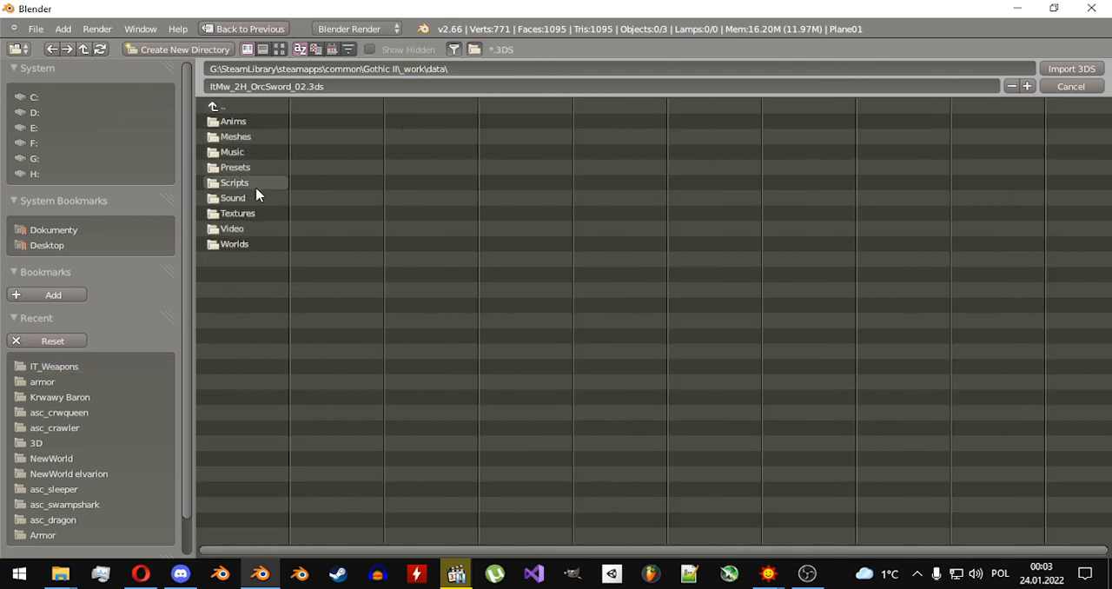
pyautogui.click(252, 138)
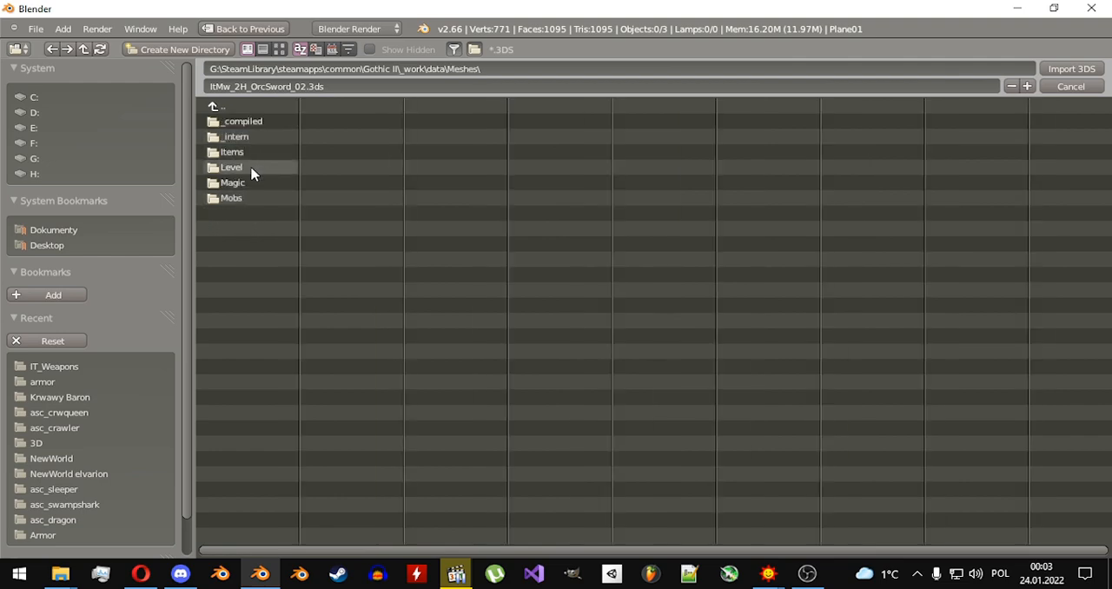
pyautogui.click(251, 171)
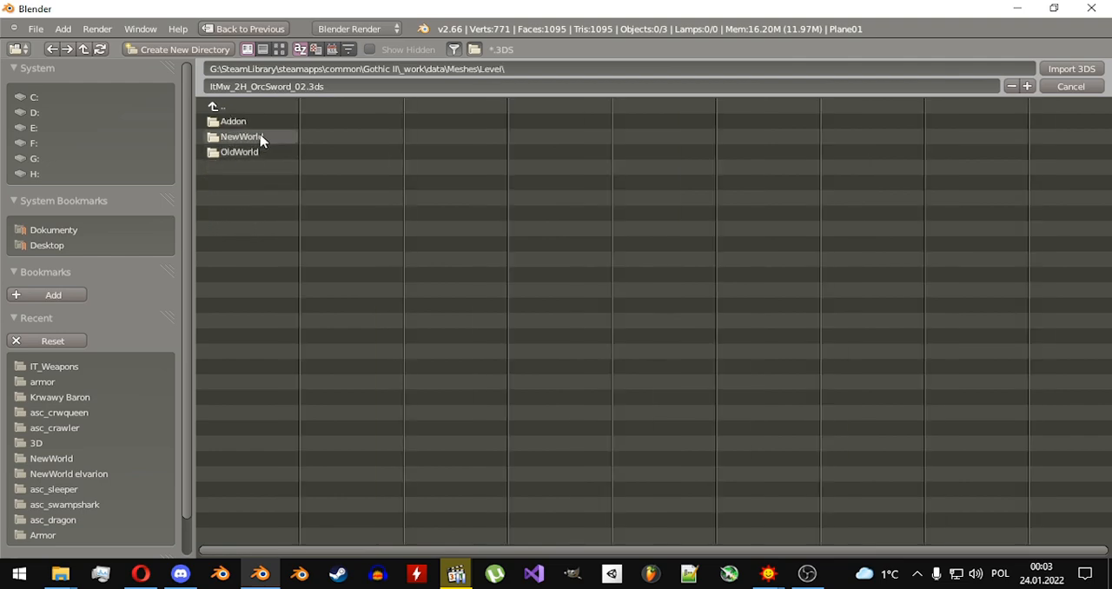
pyautogui.click(260, 140)
pyautogui.doubleClick(299, 121)
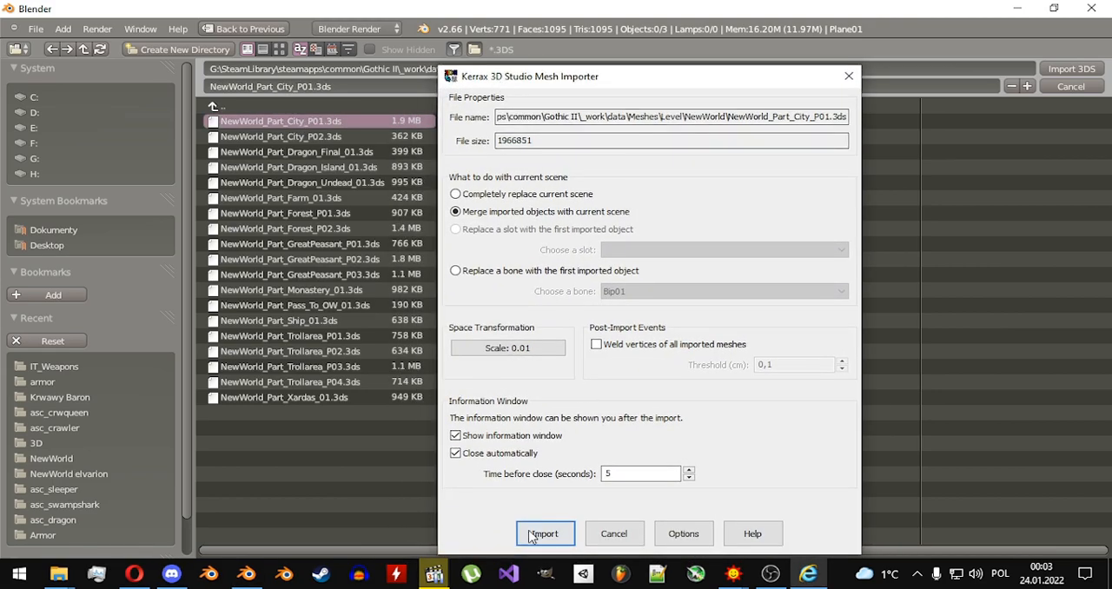
pyautogui.click(544, 533)
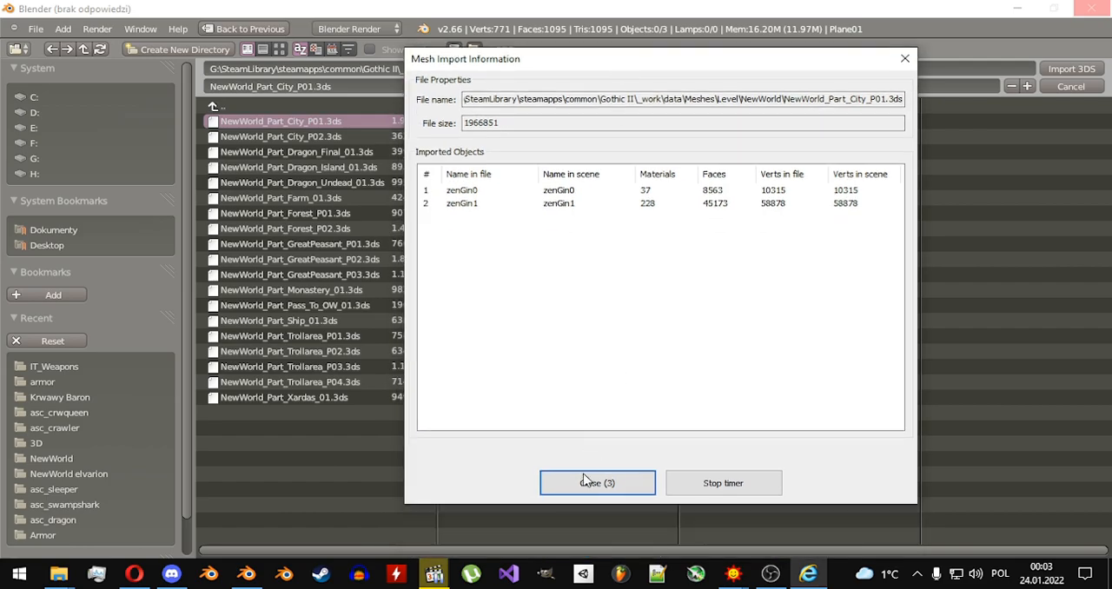
pyautogui.click(587, 481)
# Examine the imported city map from afar and up close around the armor and sword.
pyautogui.scroll(-10, 602, 253)
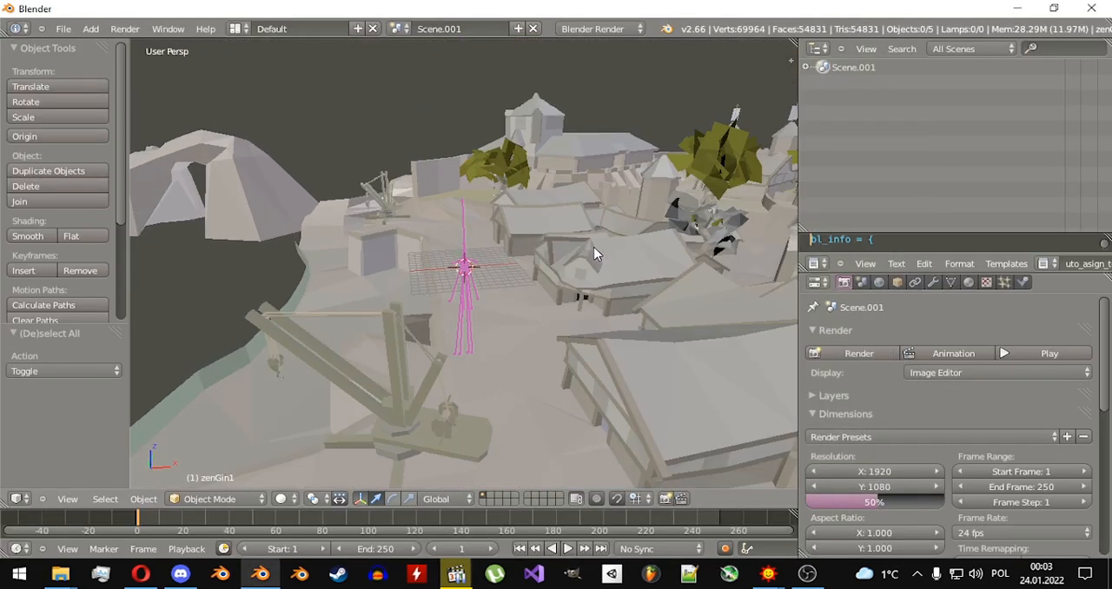
pyautogui.scroll(3, 657, 272)
pyautogui.press('a')
pyautogui.press('a')
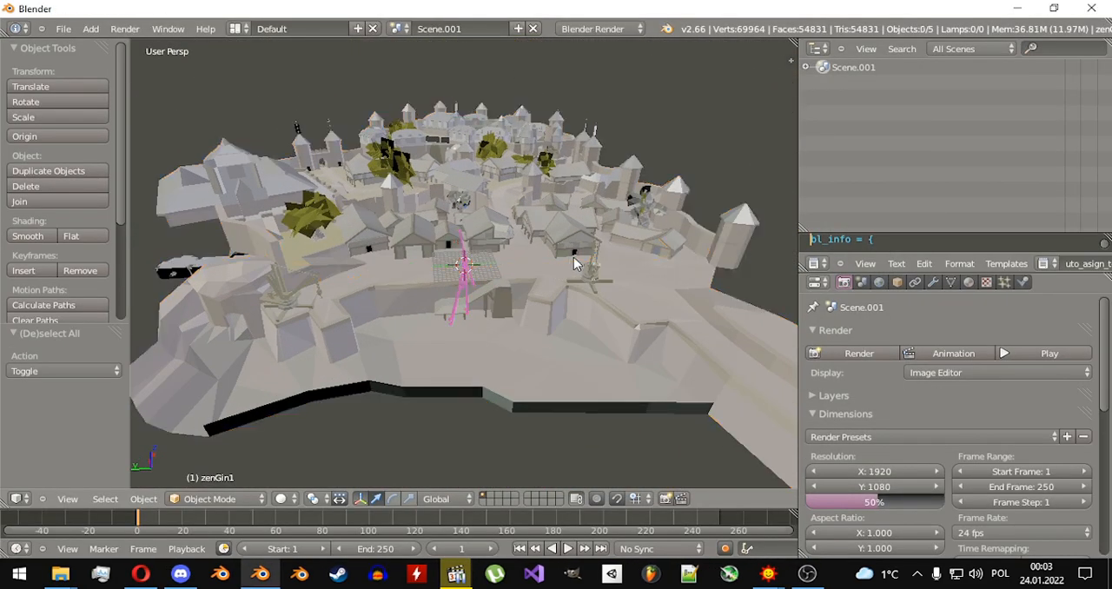
pyautogui.moveTo(573, 259); pyautogui.dragTo(548, 260, button='middle')
pyautogui.scroll(10, 549, 260)
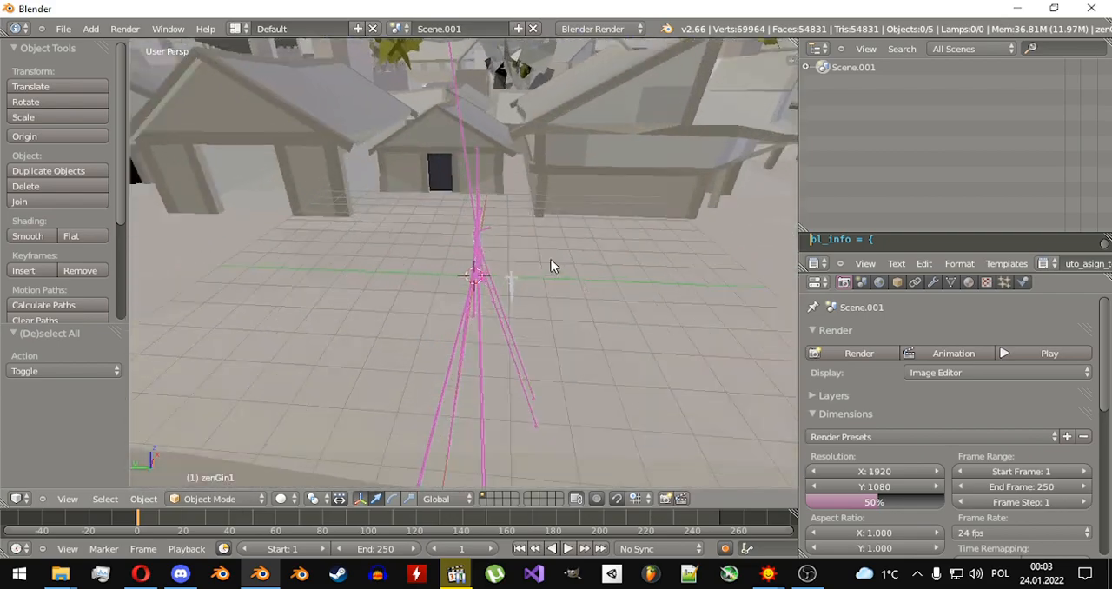
pyautogui.moveTo(363, 296); pyautogui.dragTo(486, 367, button='middle')
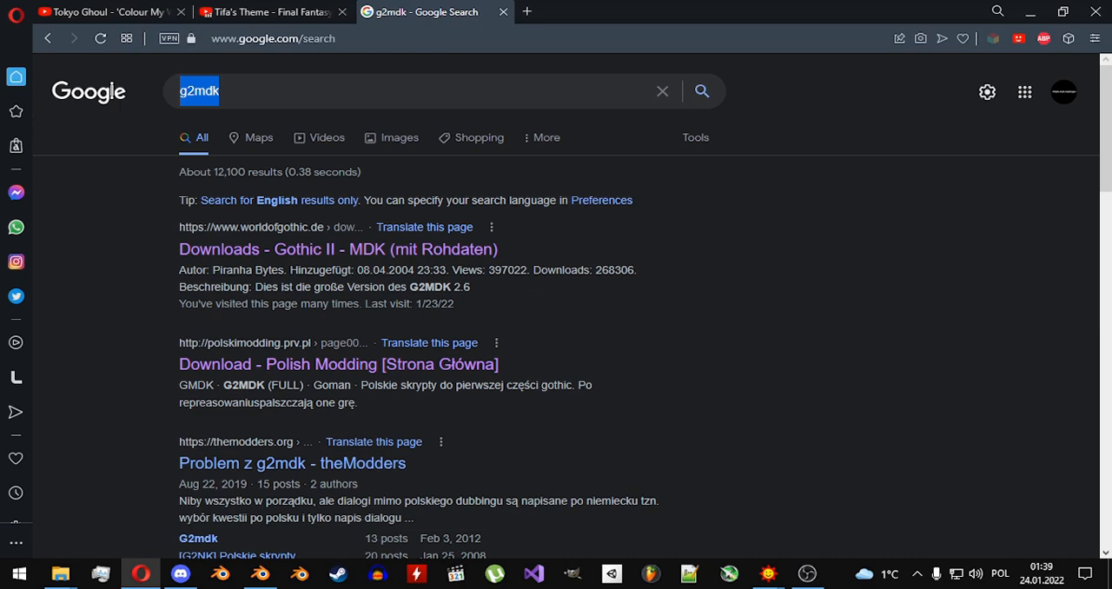
# Switch to the Opera browser, search Google for GothicSourcer v3.1 and download InstallGS_3_14.exe from its World of Gothic page.
pyautogui.write('GothicSourcer v3.1')
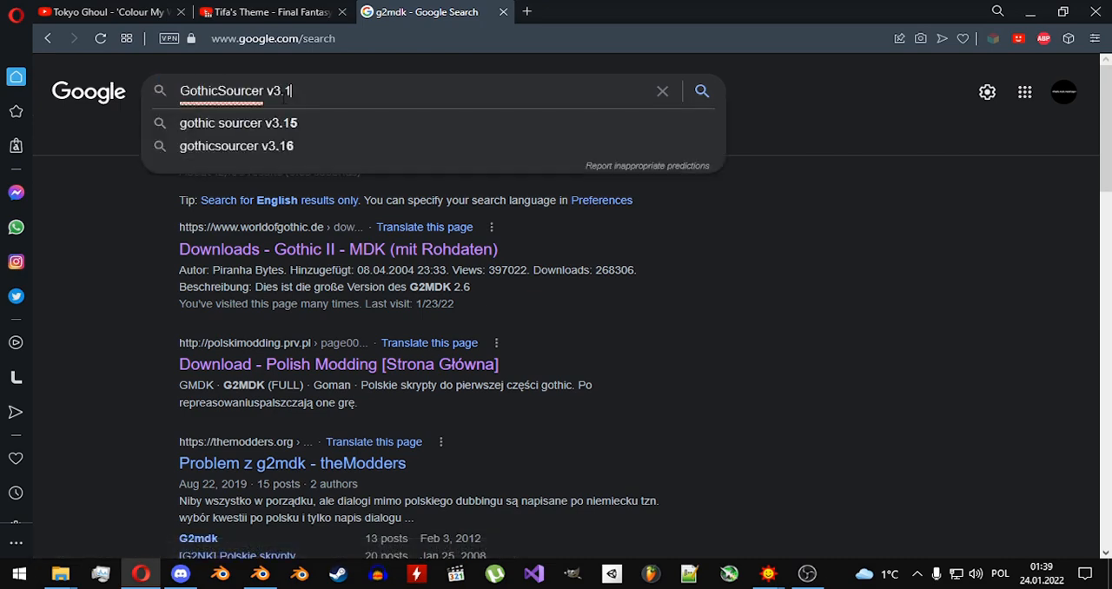
pyautogui.press('Return')
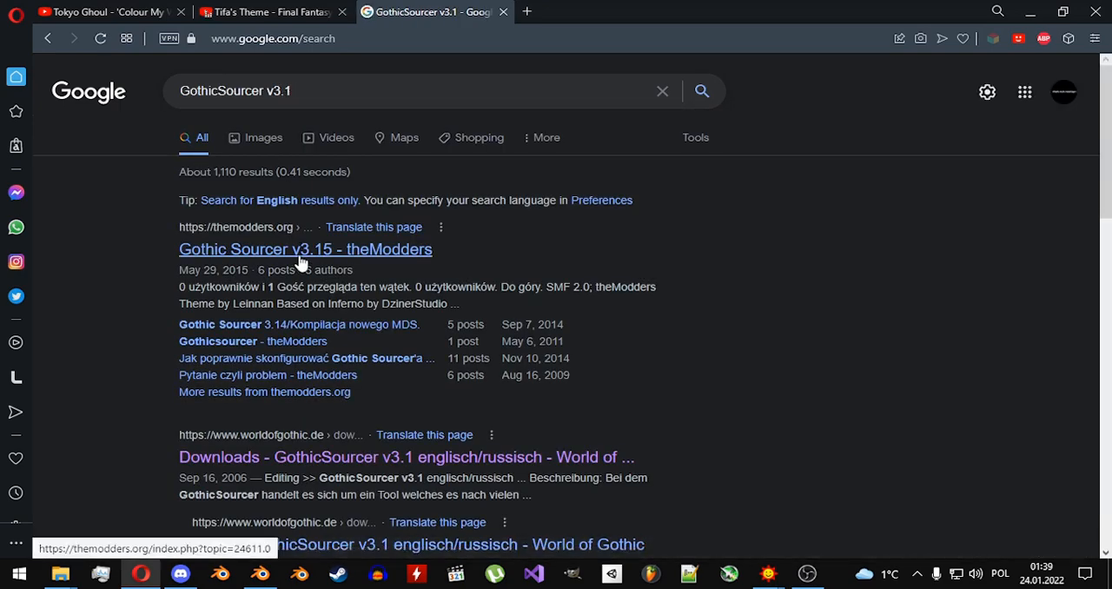
pyautogui.click(344, 459)
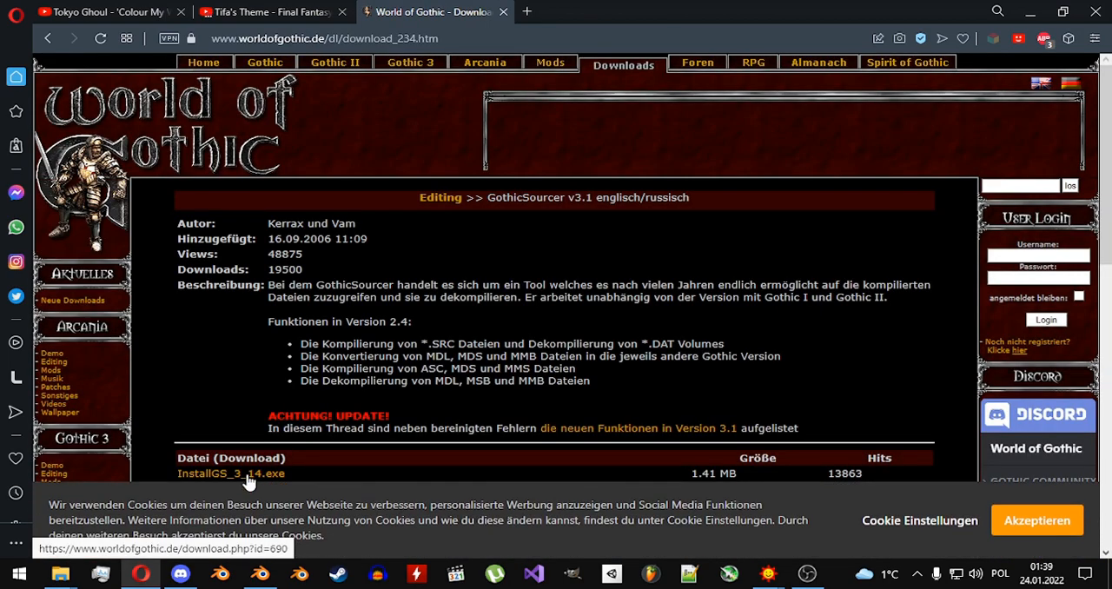
pyautogui.click(246, 477)
pyautogui.scroll(-2, 451, 369)
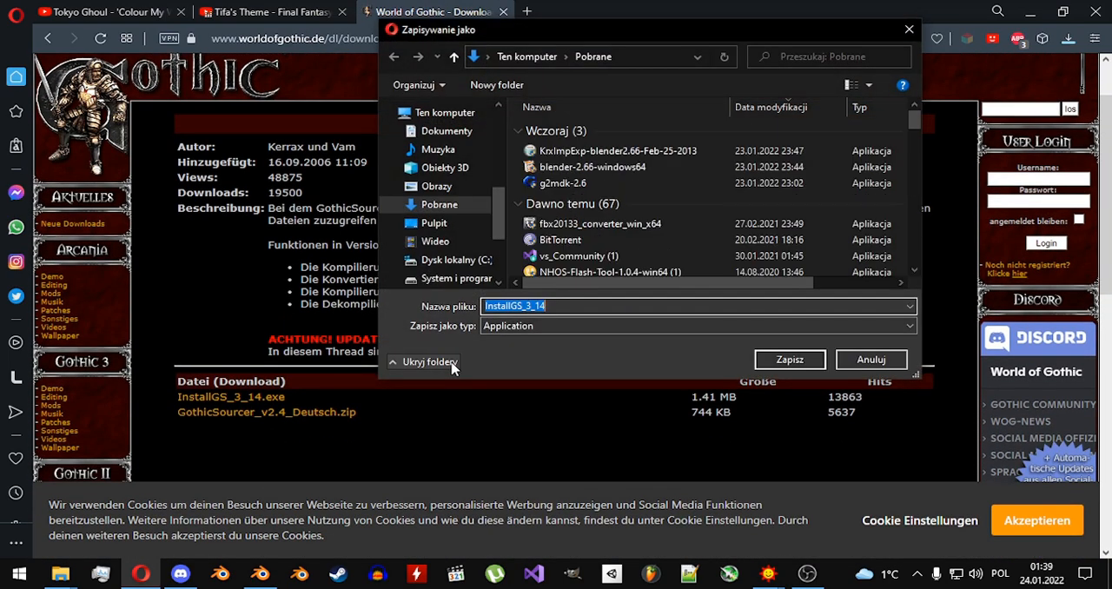
pyautogui.click(787, 360)
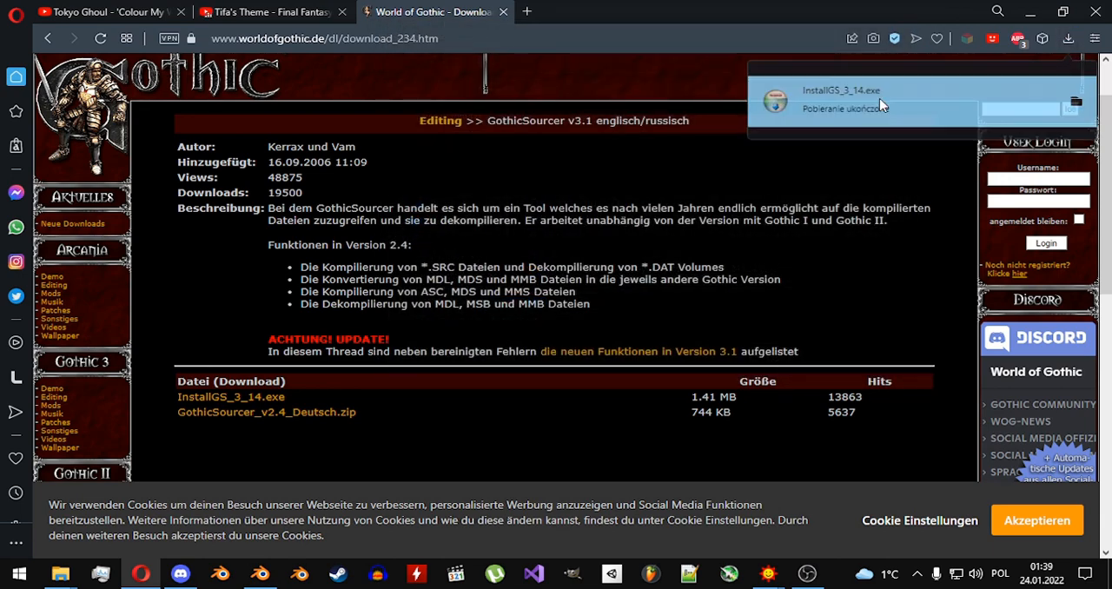
# Run the downloaded InstallGS_3_14.exe and install GothicSourcer 3.14 inside G:\SteamLibrary\steamapps\common\Gothic II, then finish the setup wizard.
pyautogui.click(1052, 105)
pyautogui.click(566, 322)
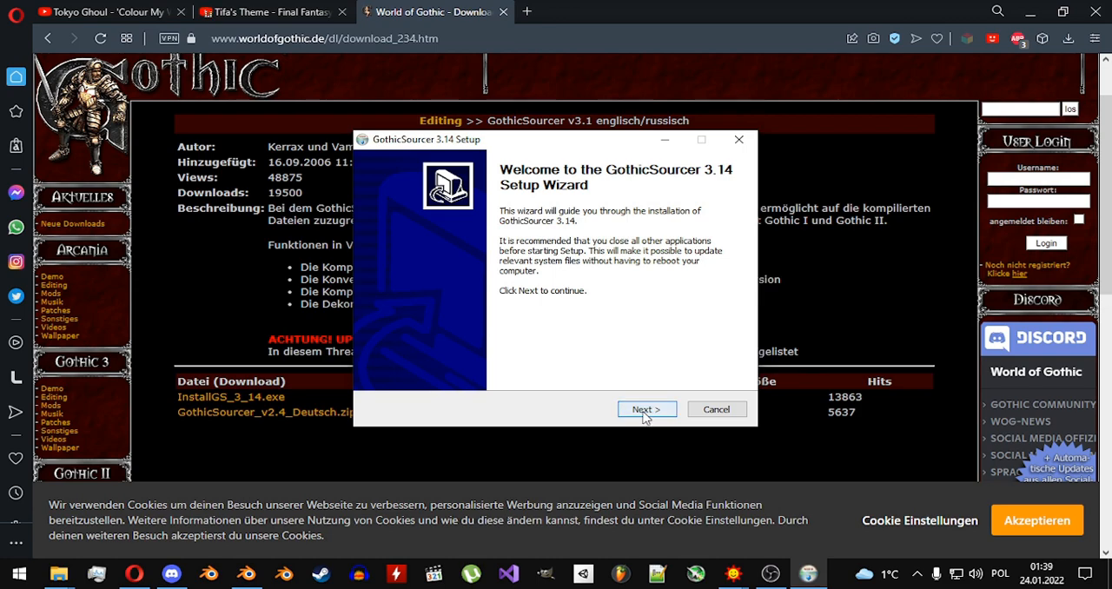
pyautogui.click(645, 411)
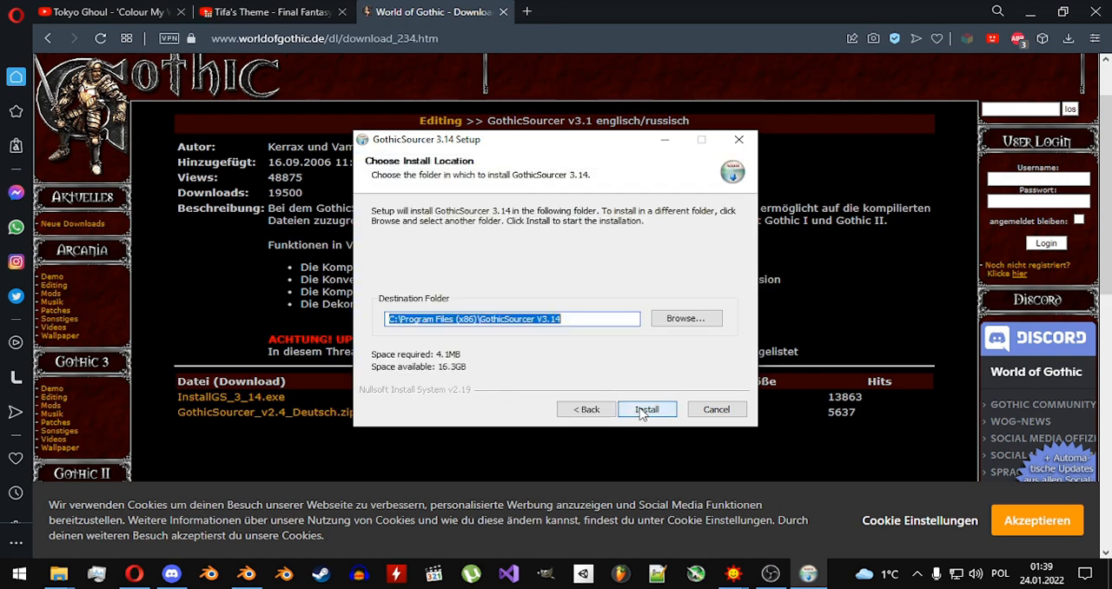
pyautogui.click(673, 325)
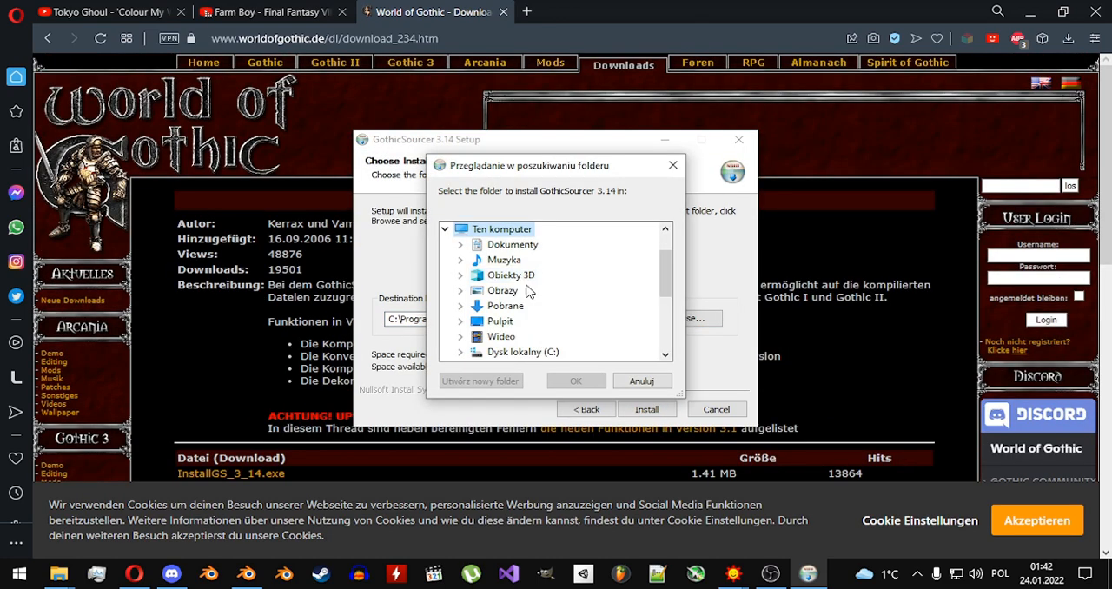
pyautogui.scroll(-3, 544, 287)
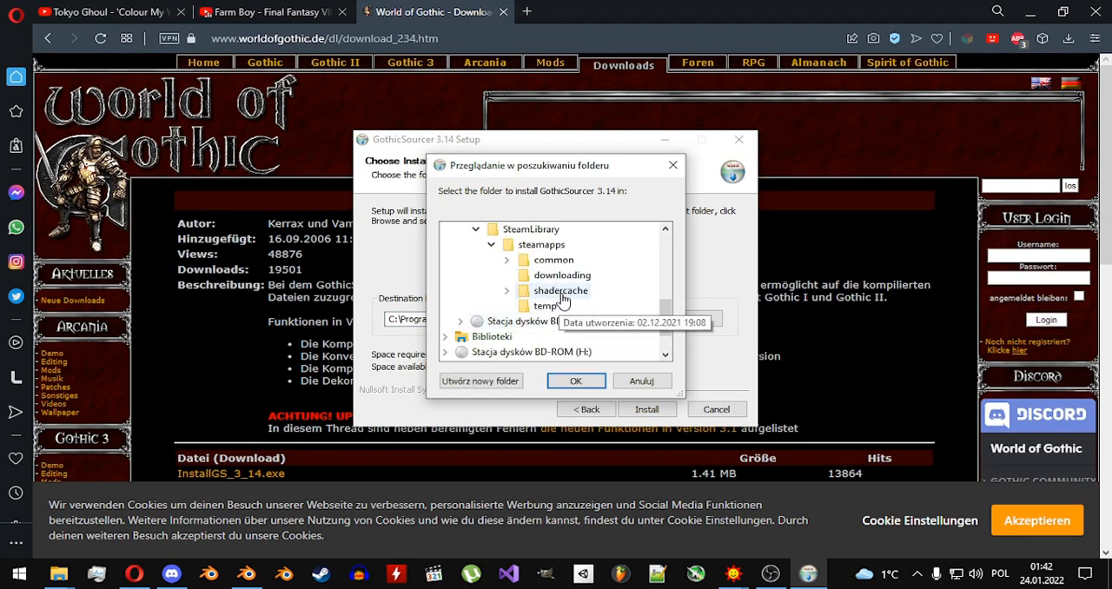
pyautogui.doubleClick(553, 260)
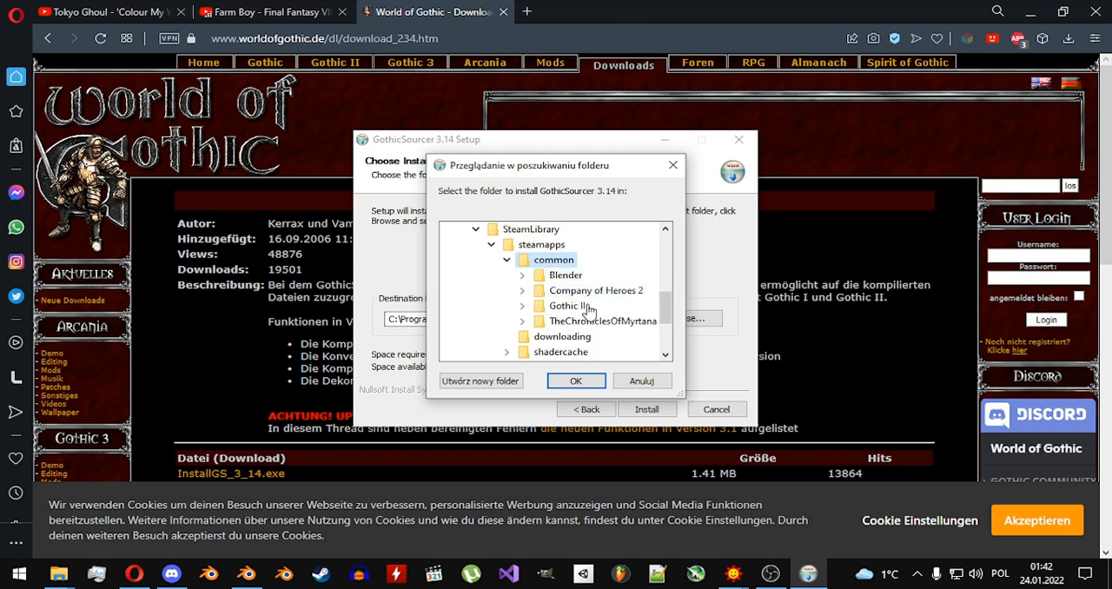
pyautogui.doubleClick(566, 305)
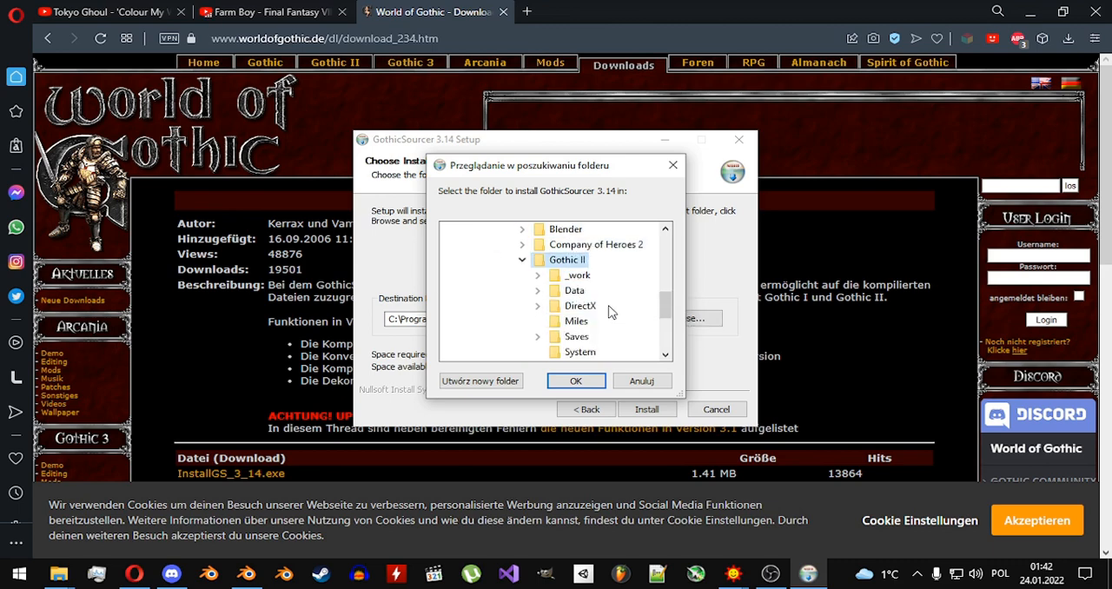
pyautogui.click(598, 384)
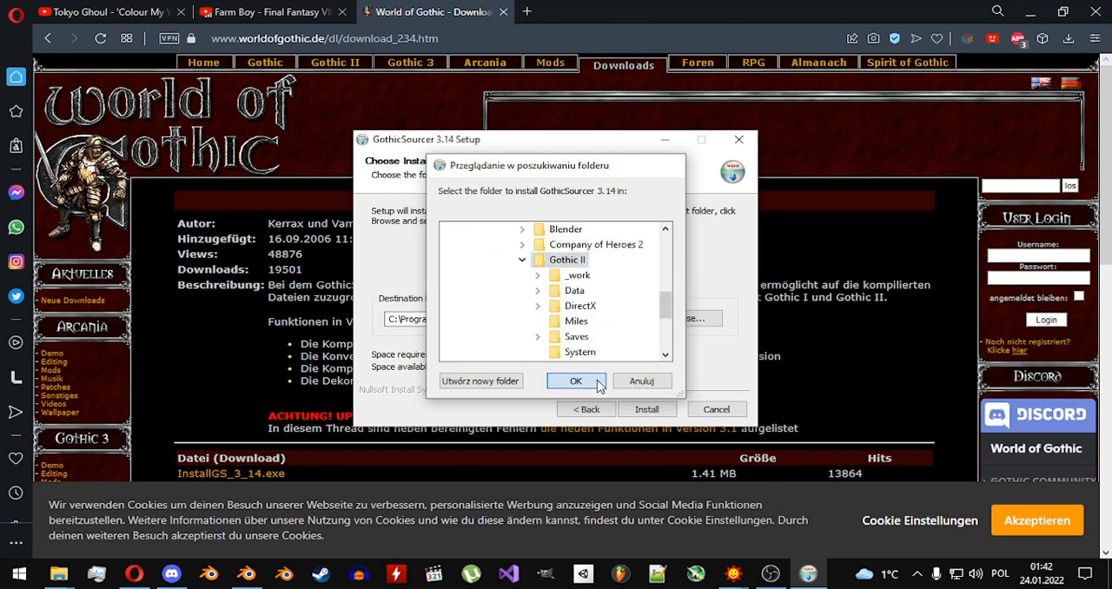
pyautogui.click(648, 409)
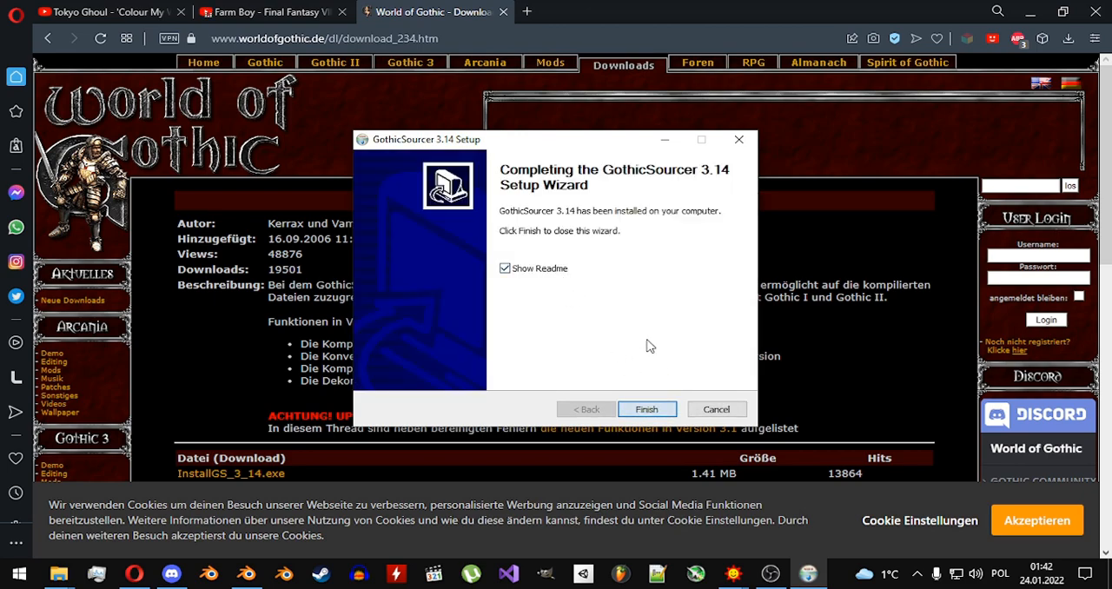
pyautogui.press('Return')
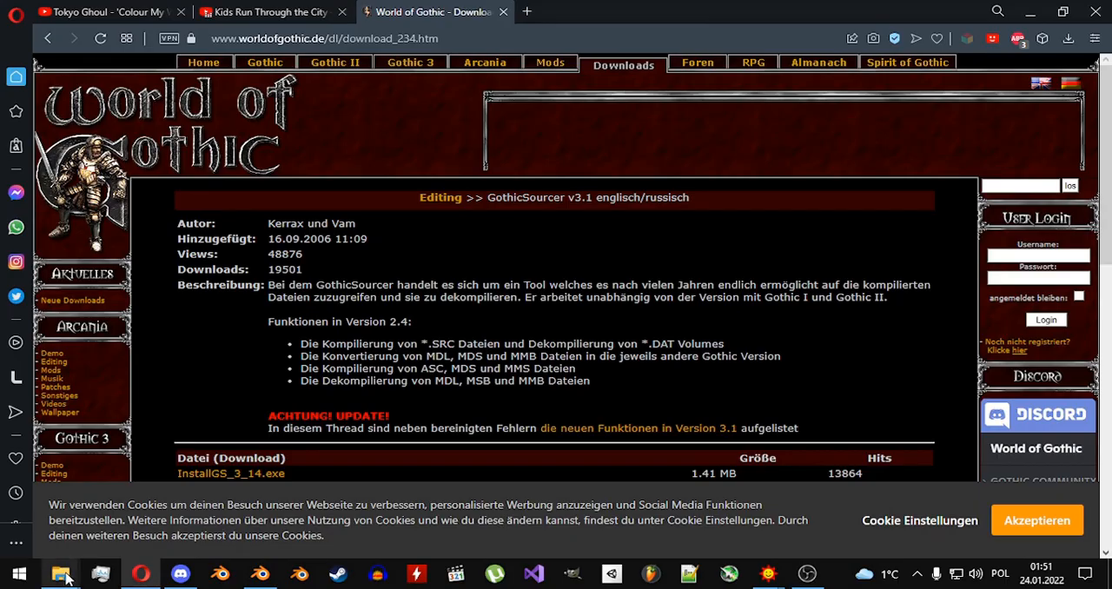
# Switch to File Explorer and launch GothicSourcerV3_14 from the Gothic II\GothicSourcer V3.14\GothicSourcer folder.
pyautogui.moveTo(60, 573)
pyautogui.click(217, 521)
pyautogui.click(550, 346)
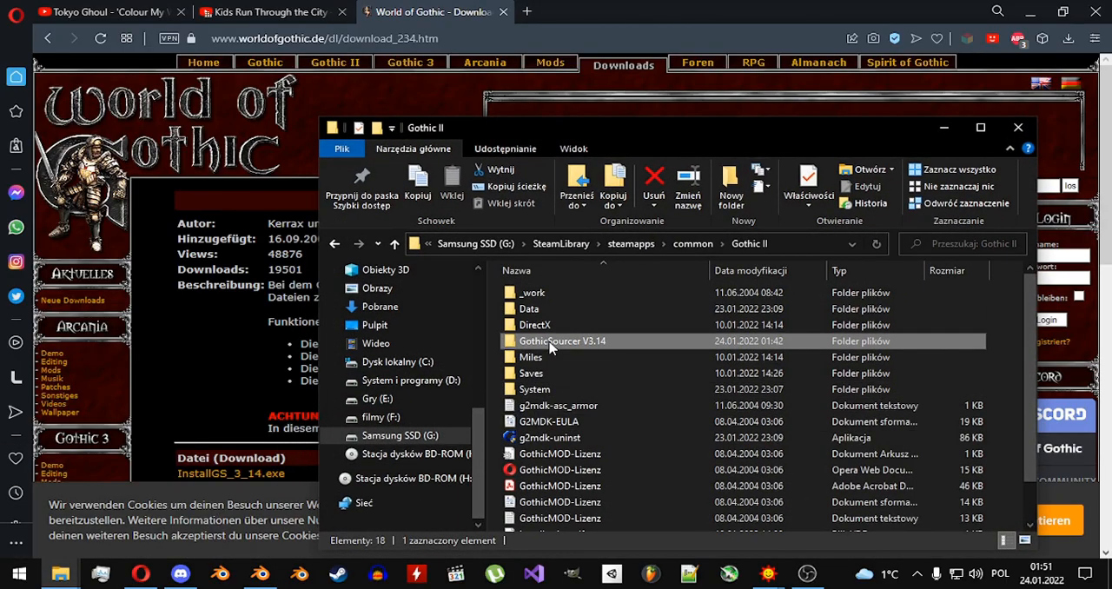
pyautogui.doubleClick(549, 345)
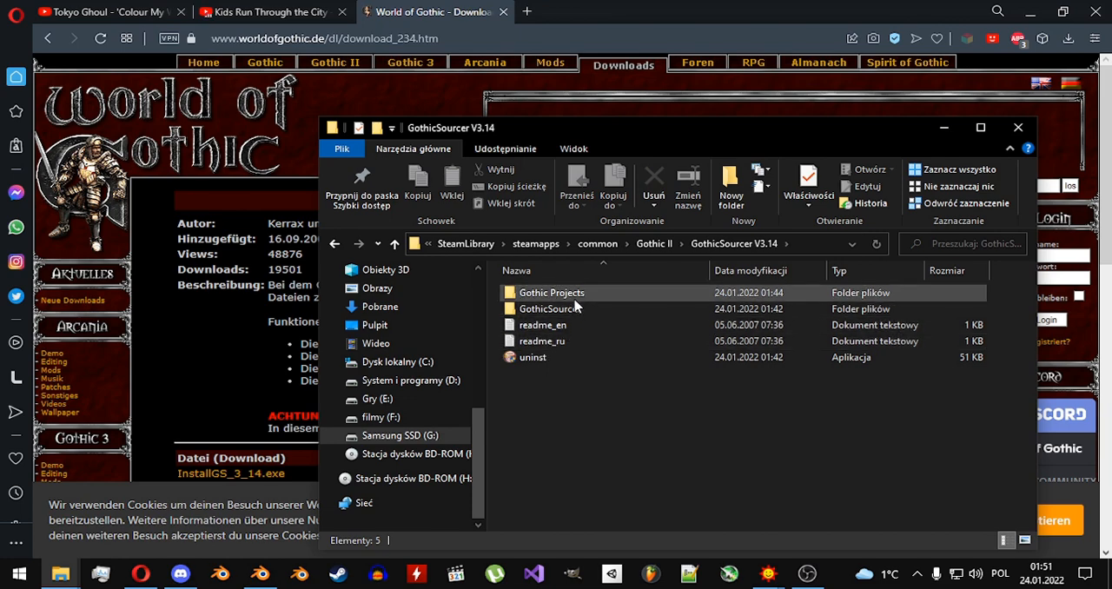
pyautogui.doubleClick(577, 309)
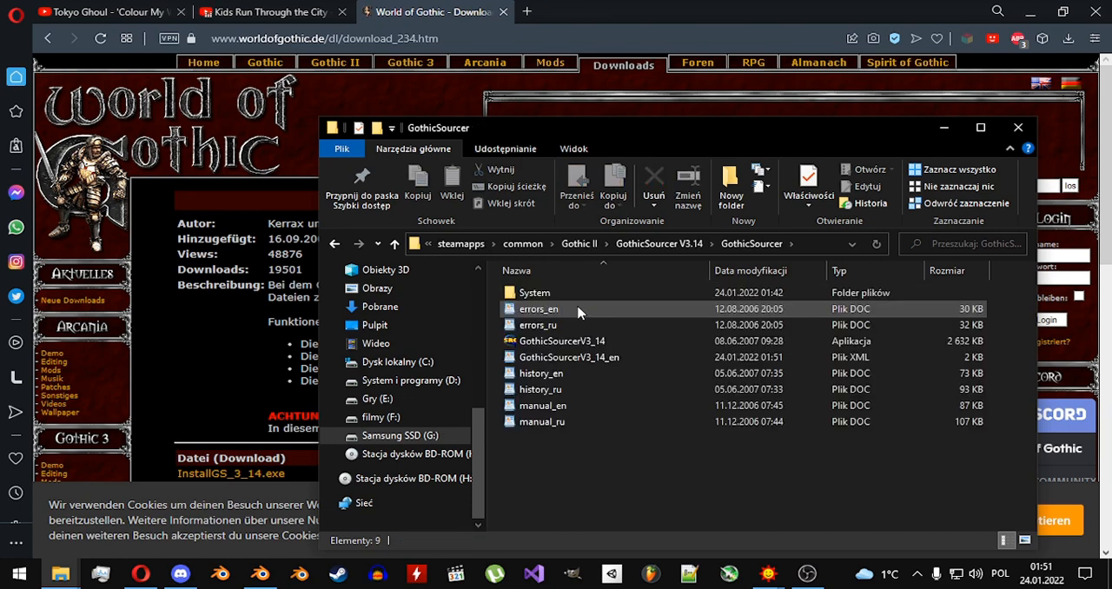
pyautogui.doubleClick(580, 342)
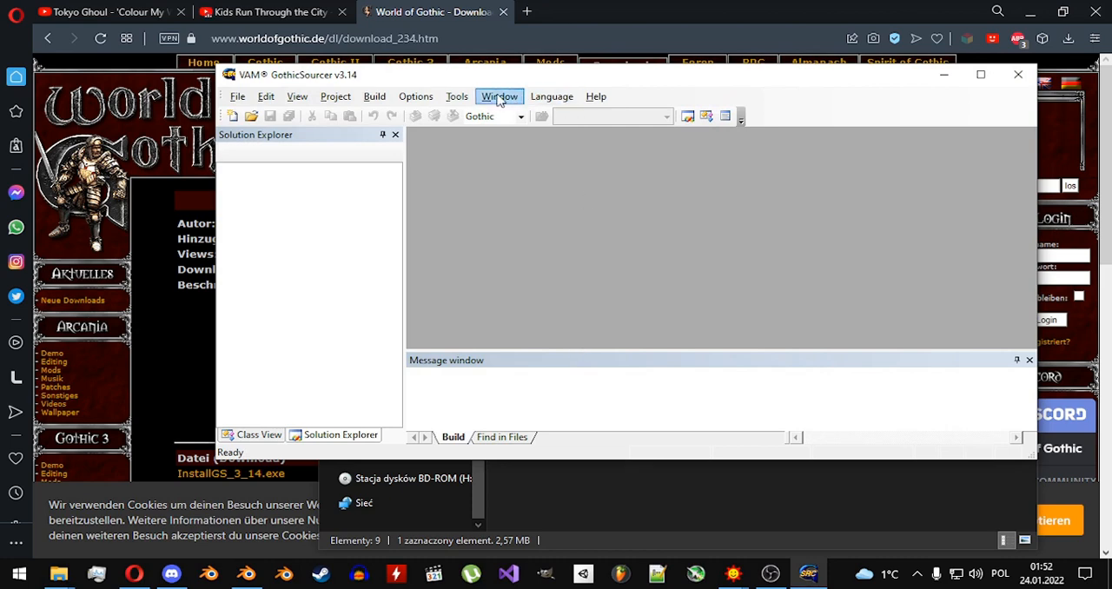
# Open the decompiler for dynamic models (MDS or MSB), with platform Gothic 2 and GothicSourcer V3.14\Gothic Projects as working directory.
pyautogui.click(457, 96)
pyautogui.moveTo(487, 150)
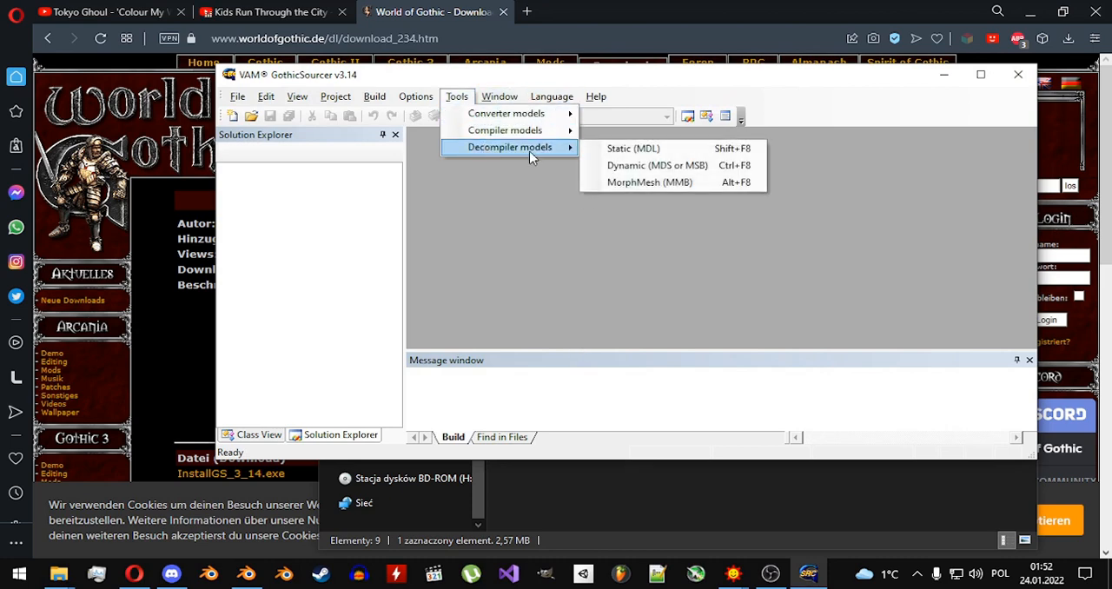
pyautogui.click(619, 166)
pyautogui.click(624, 281)
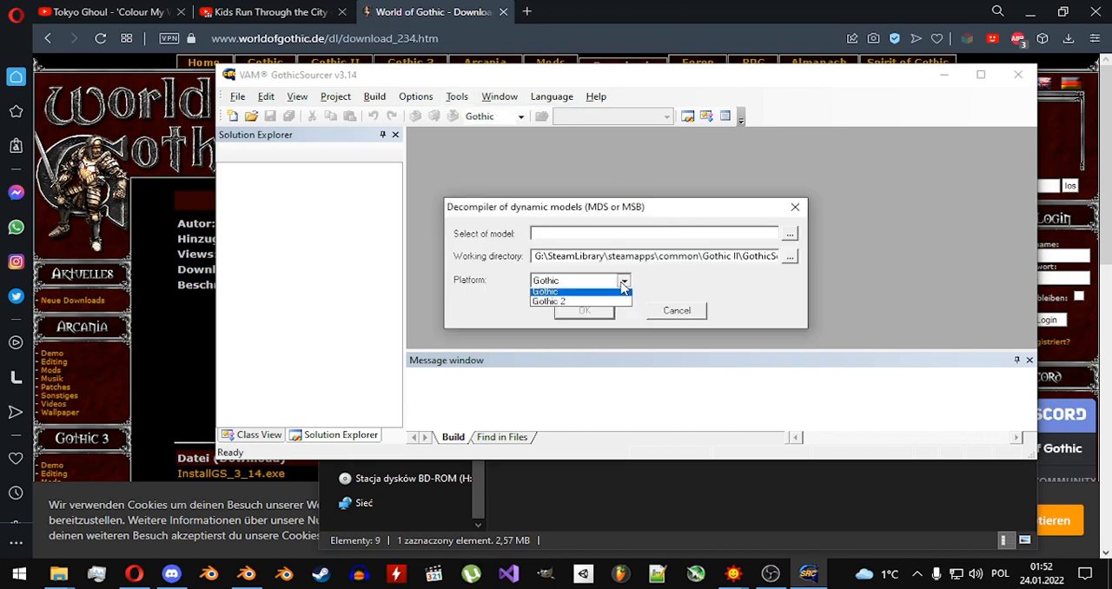
pyautogui.click(577, 300)
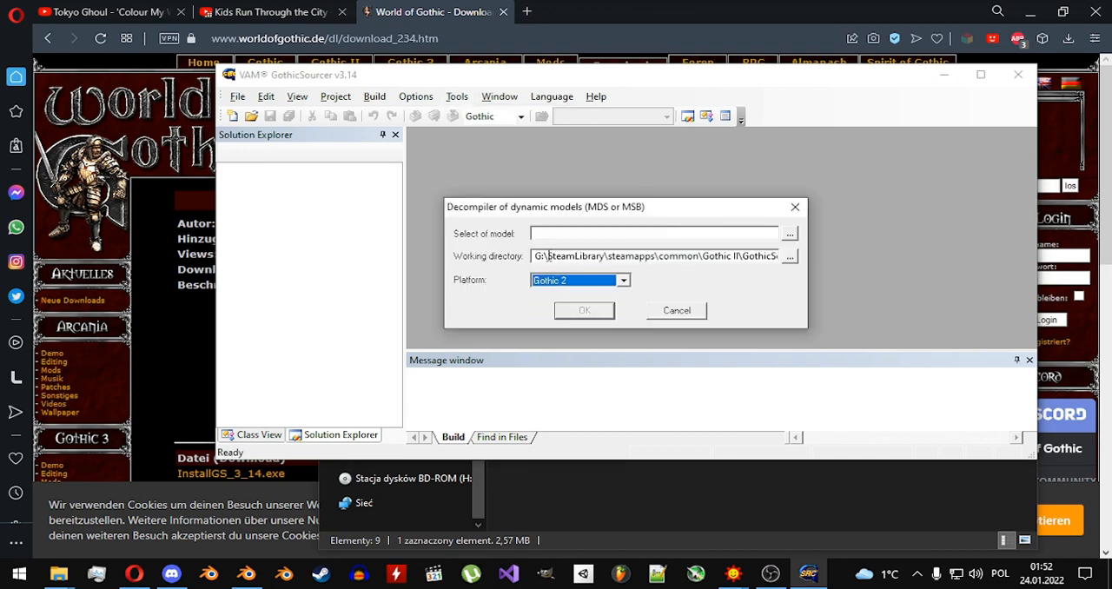
pyautogui.click(789, 256)
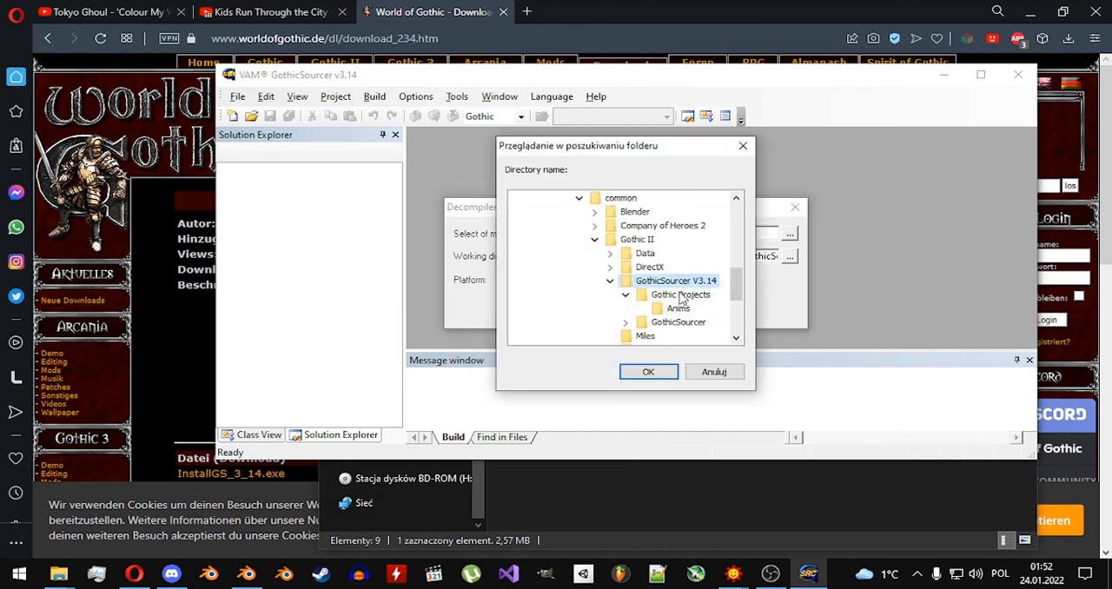
pyautogui.click(682, 296)
pyautogui.click(644, 373)
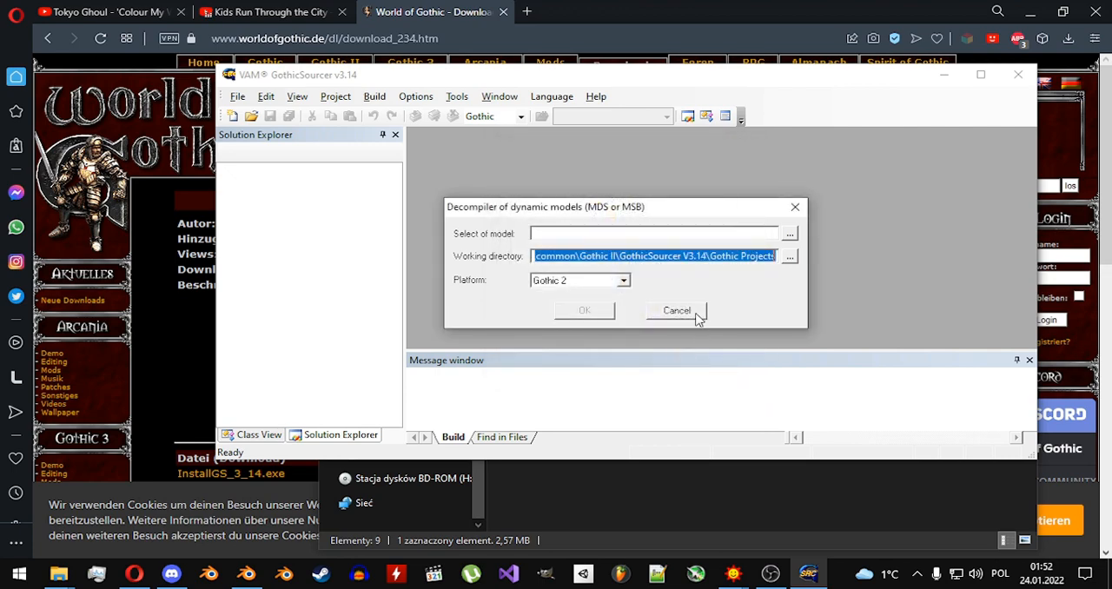
# Choose HUMANS.MSB from _work\data\Anims\_compiled as the model and decompile it.
pyautogui.click(789, 236)
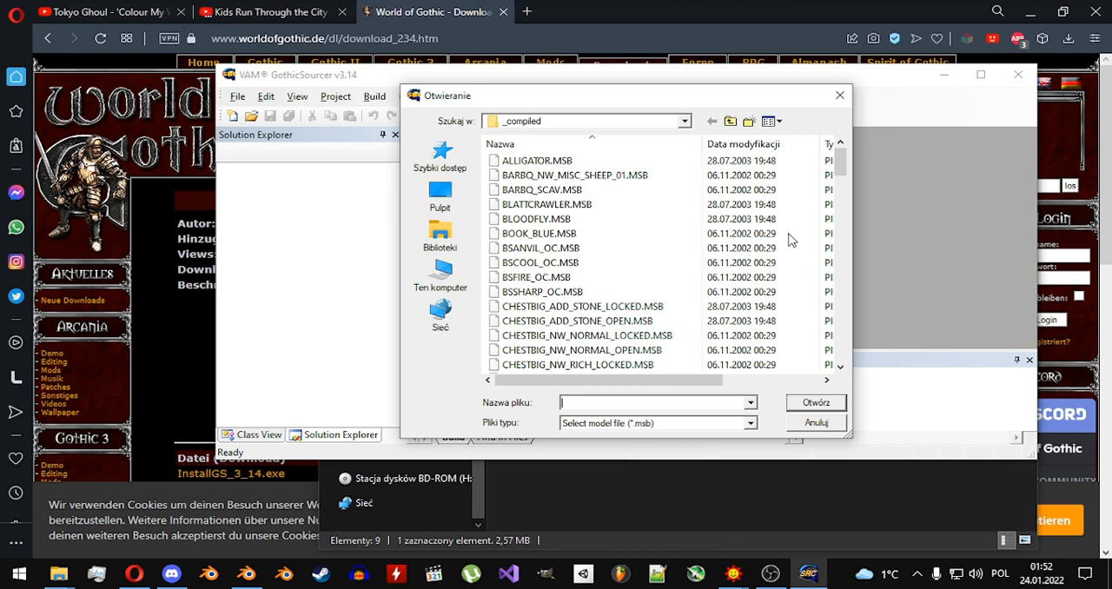
pyautogui.click(664, 221)
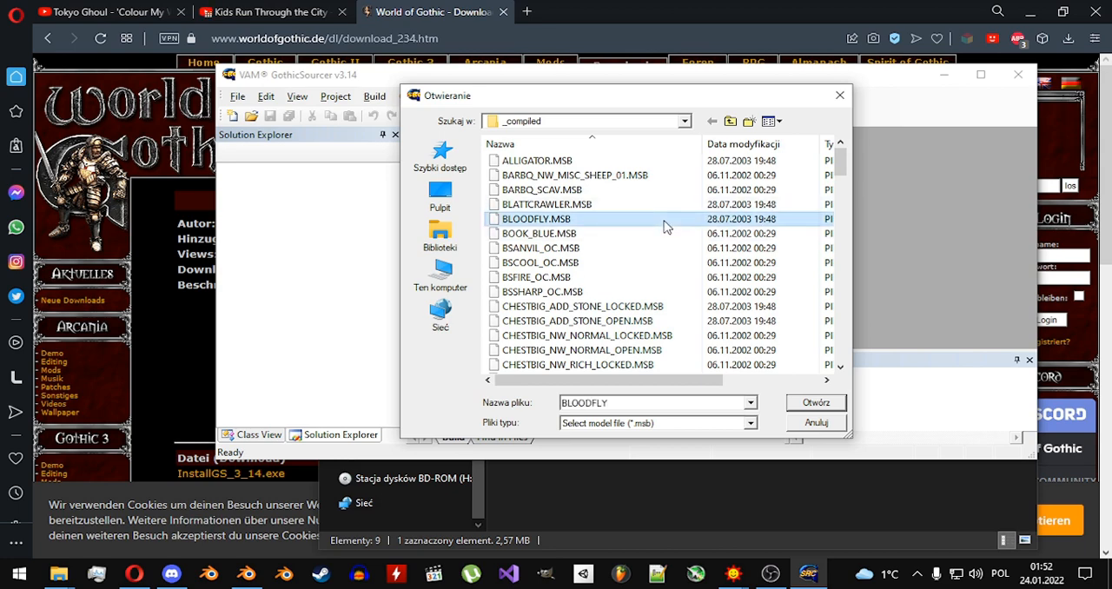
pyautogui.write('hu')
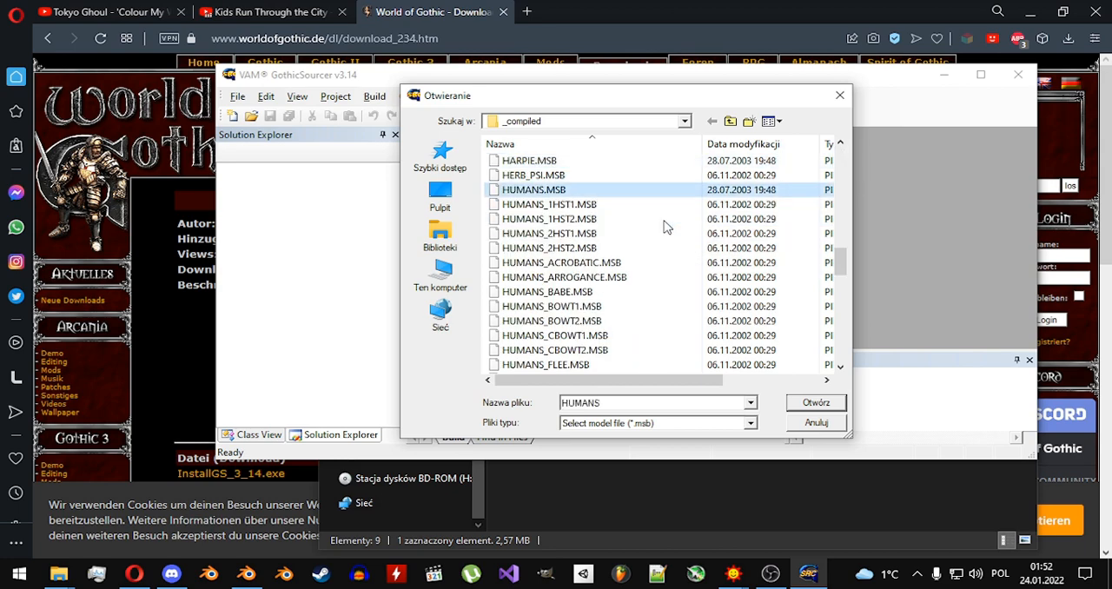
pyautogui.doubleClick(587, 191)
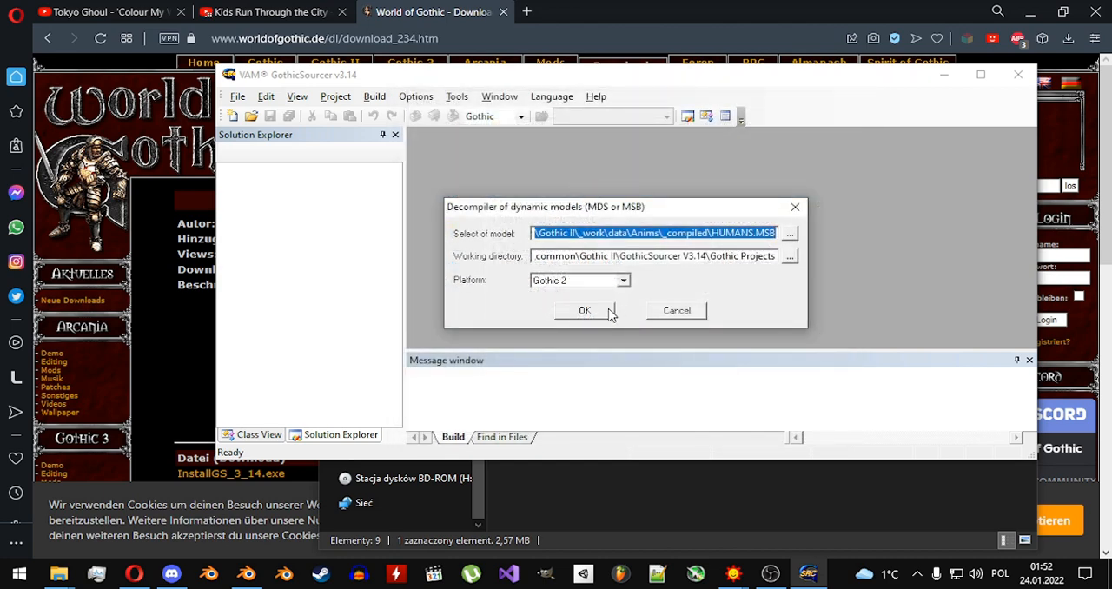
pyautogui.click(608, 312)
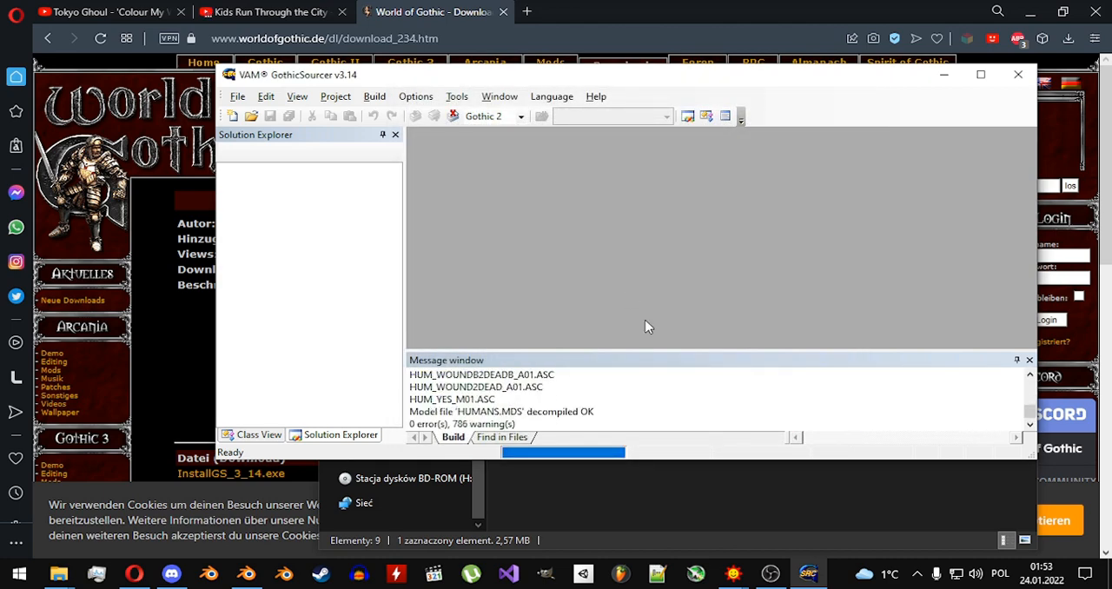
# Switch to File Explorer and open the asc_humans folder in GothicSourcer V3.14\Gothic Projects\Anims.
pyautogui.moveTo(58, 573)
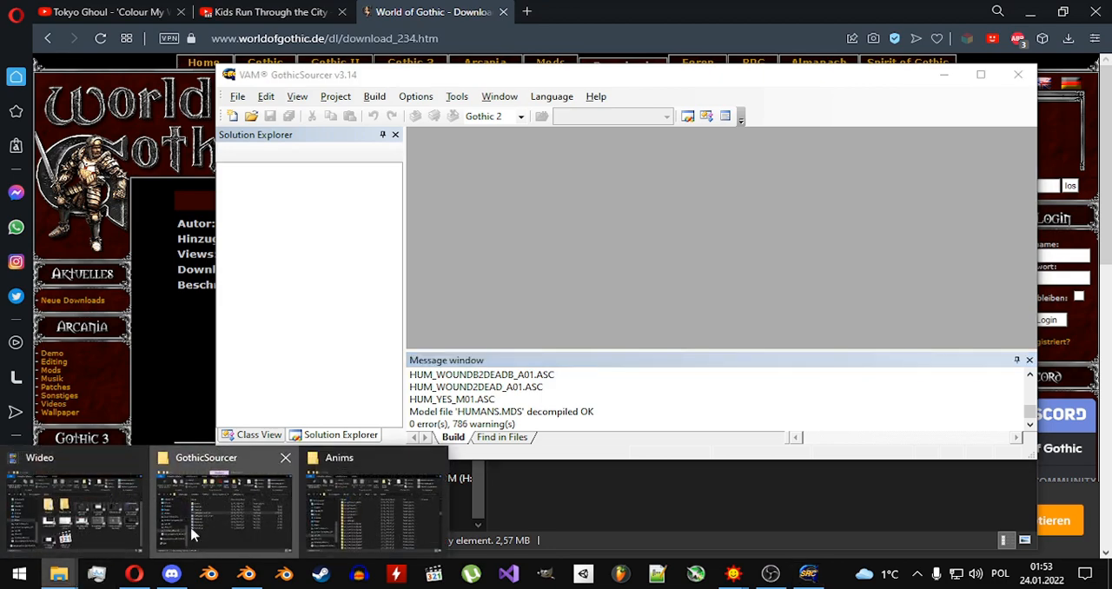
pyautogui.click(228, 507)
pyautogui.click(658, 244)
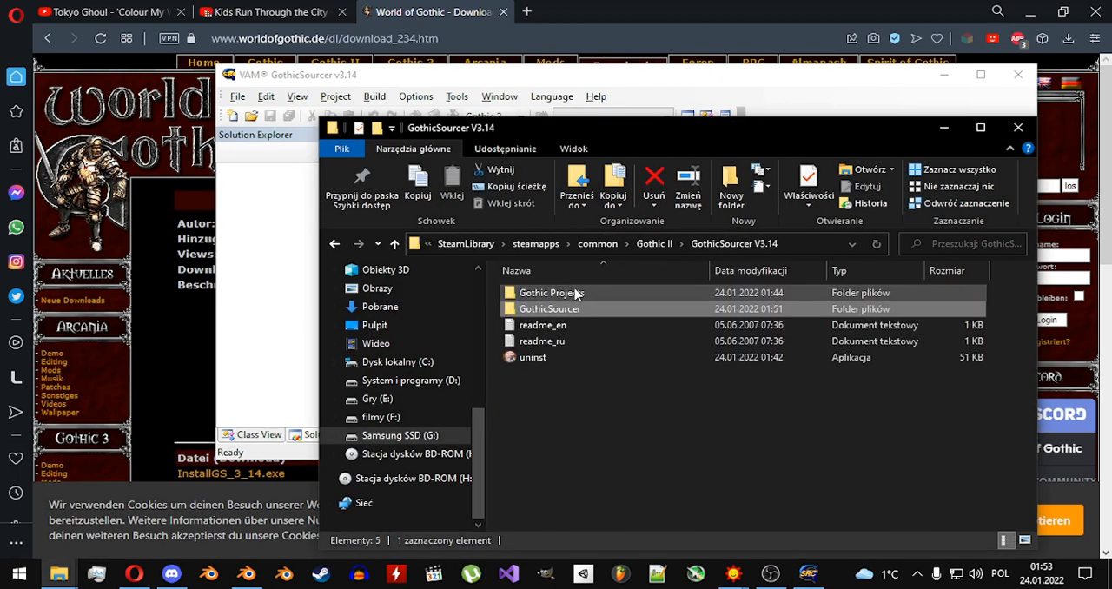
pyautogui.doubleClick(576, 295)
pyautogui.doubleClick(576, 296)
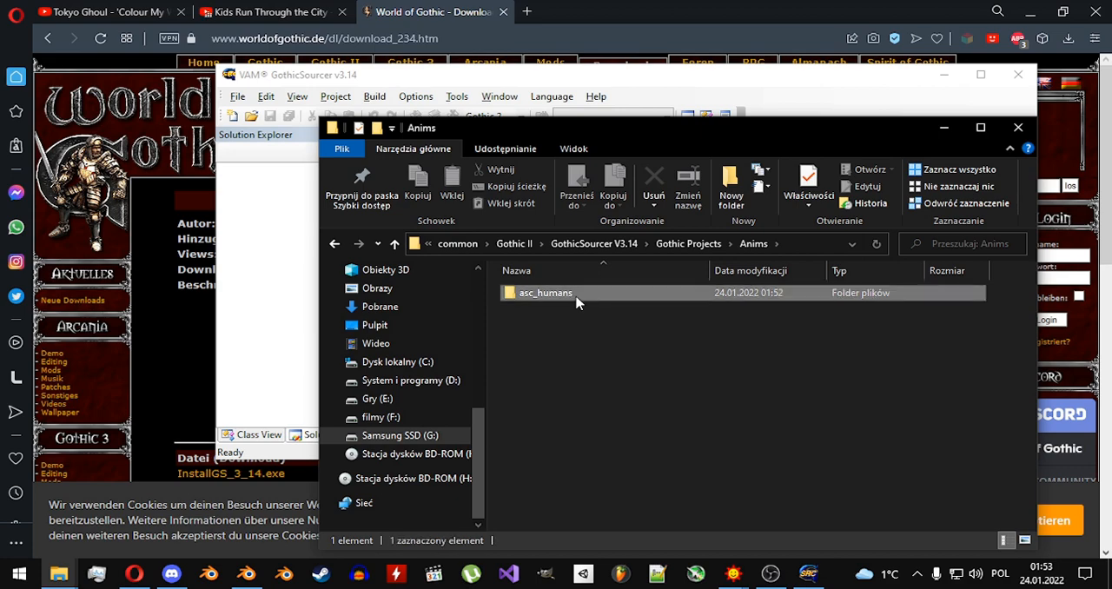
pyautogui.doubleClick(576, 300)
# Look through the decompiled armor, body and animation ASC files in the asc_humans folder.
pyautogui.click(578, 309)
pyautogui.click(595, 357)
pyautogui.click(597, 389)
pyautogui.scroll(-4, 616, 427)
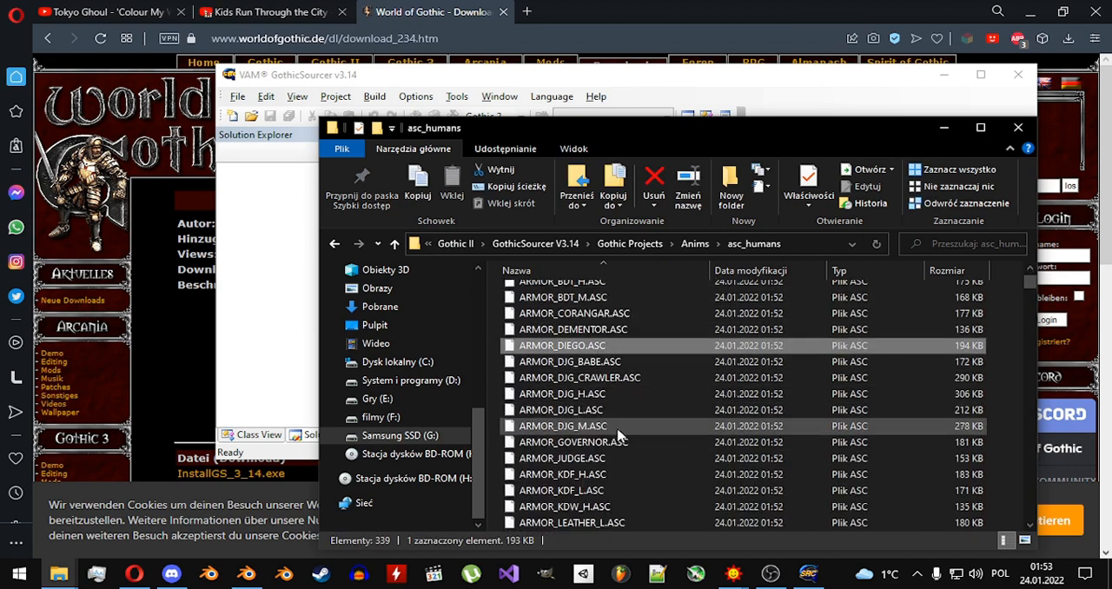
pyautogui.scroll(4, 619, 435)
pyautogui.scroll(-9, 618, 434)
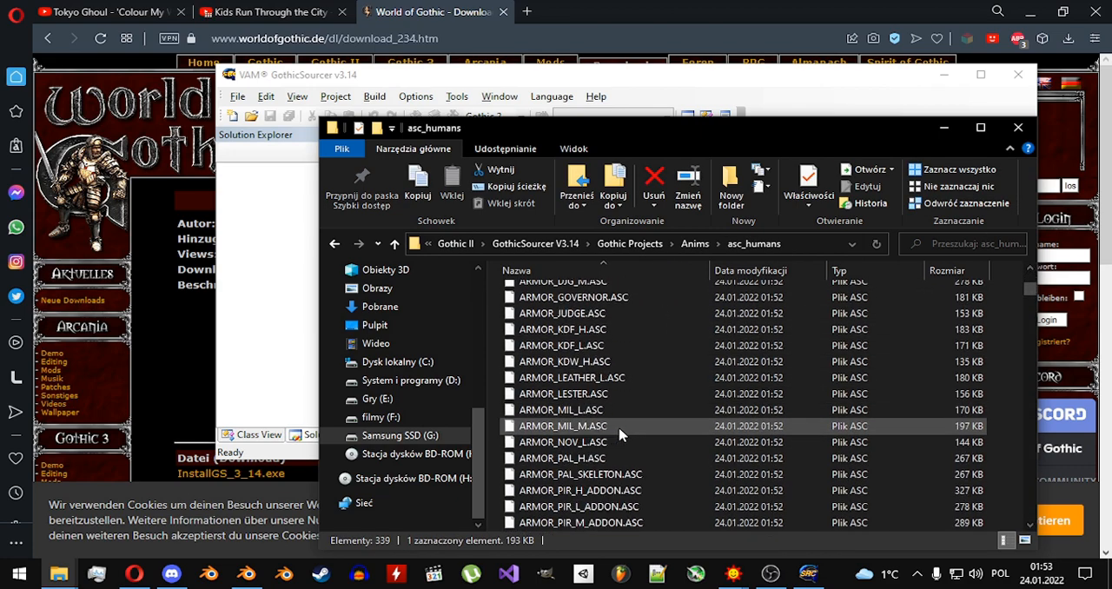
pyautogui.click(619, 426)
pyautogui.click(600, 490)
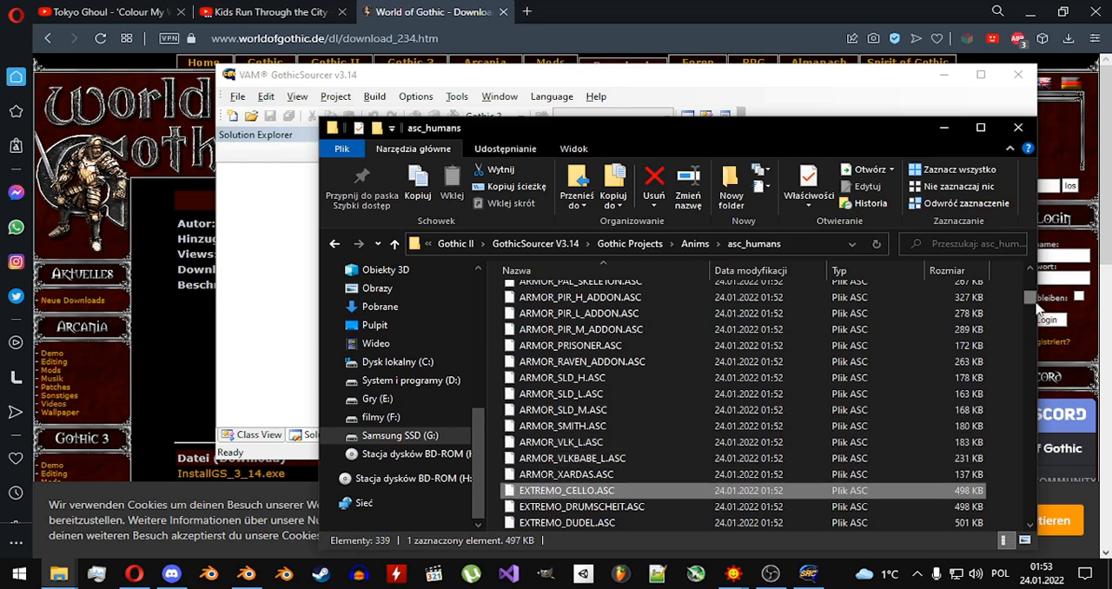
pyautogui.moveTo(1029, 298); pyautogui.dragTo(1026, 519)
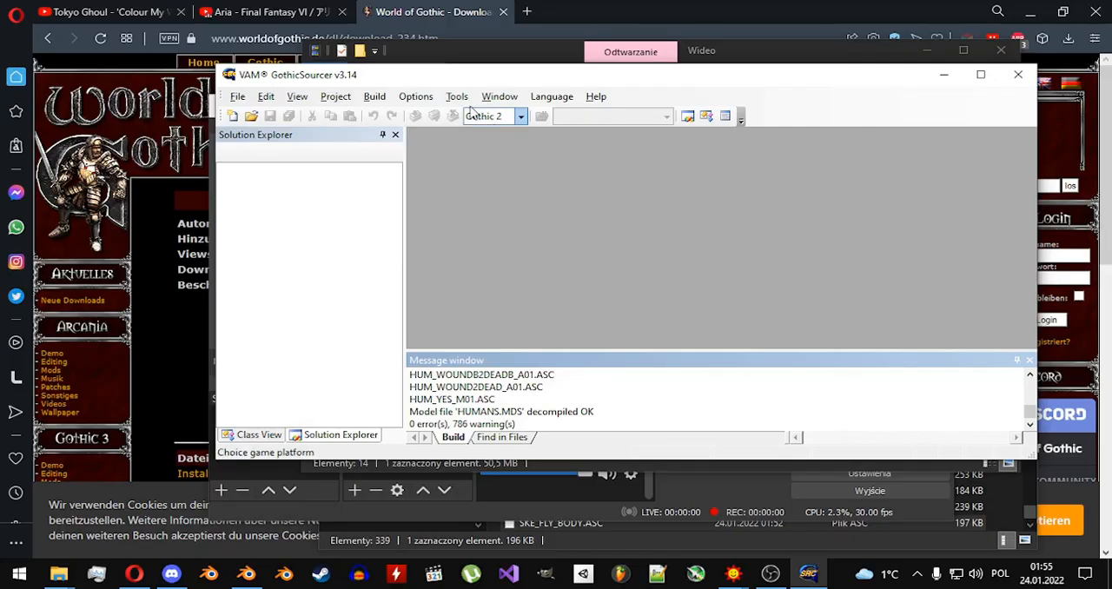
# In GothicSourcer, decompile the morph mesh HUM_HEAD_BALD.MMB from _work\data\Anims\_compiled for Gothic 2 into the Gothic Projects directory.
pyautogui.click(457, 97)
pyautogui.moveTo(483, 148)
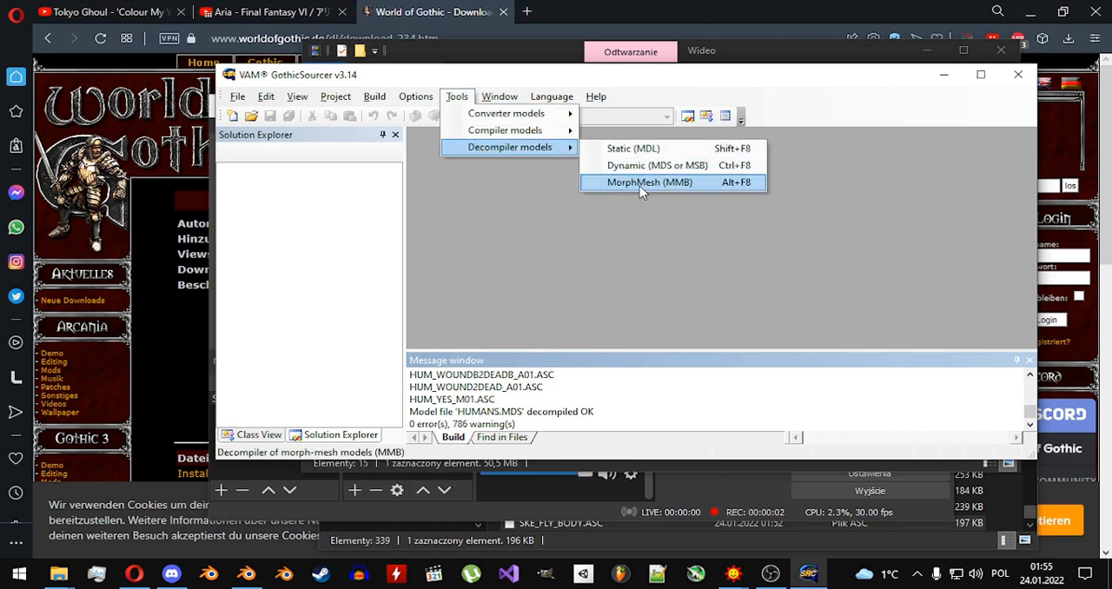
pyautogui.click(638, 184)
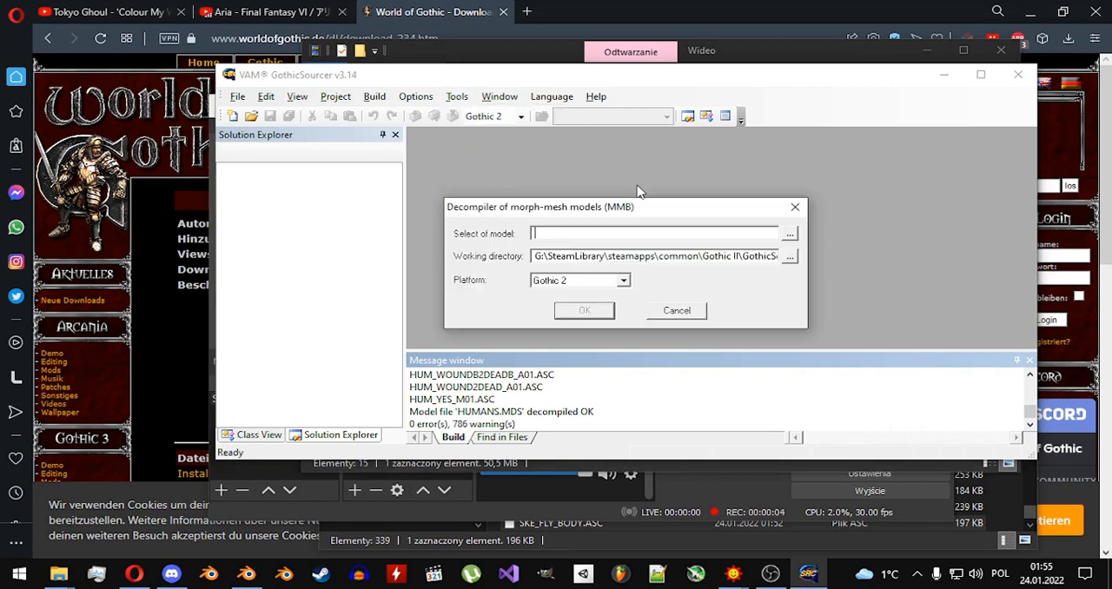
pyautogui.click(789, 234)
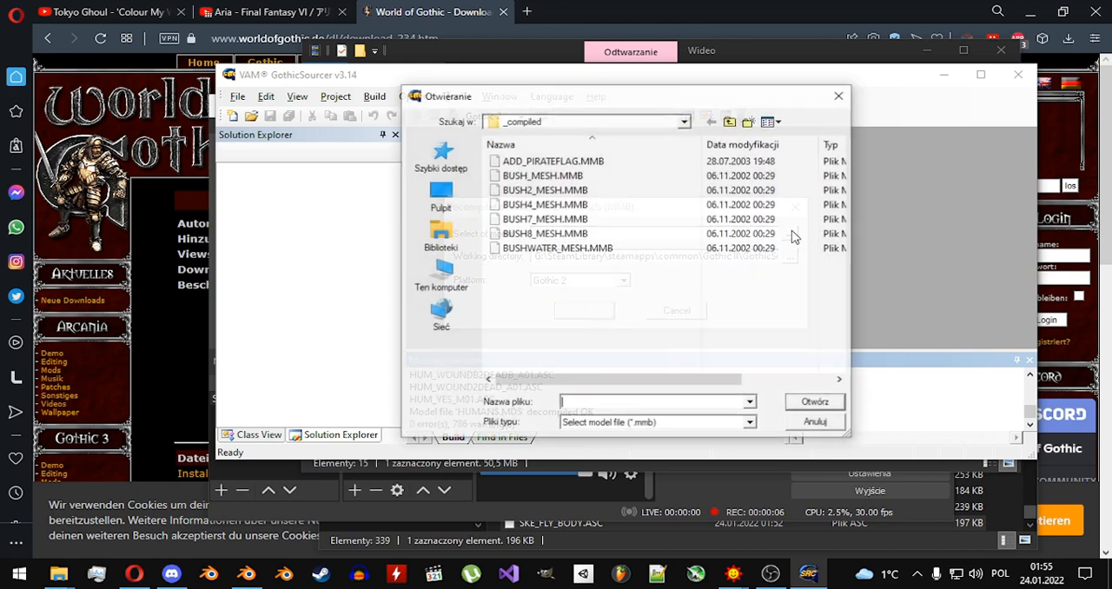
pyautogui.scroll(-5, 615, 191)
pyautogui.click(611, 206)
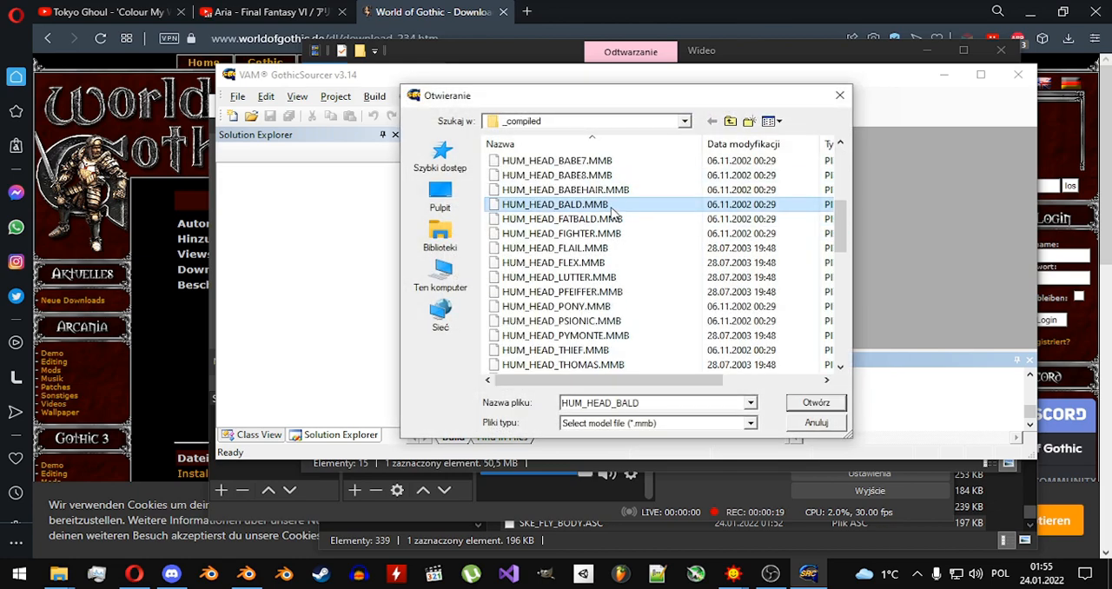
pyautogui.doubleClick(611, 207)
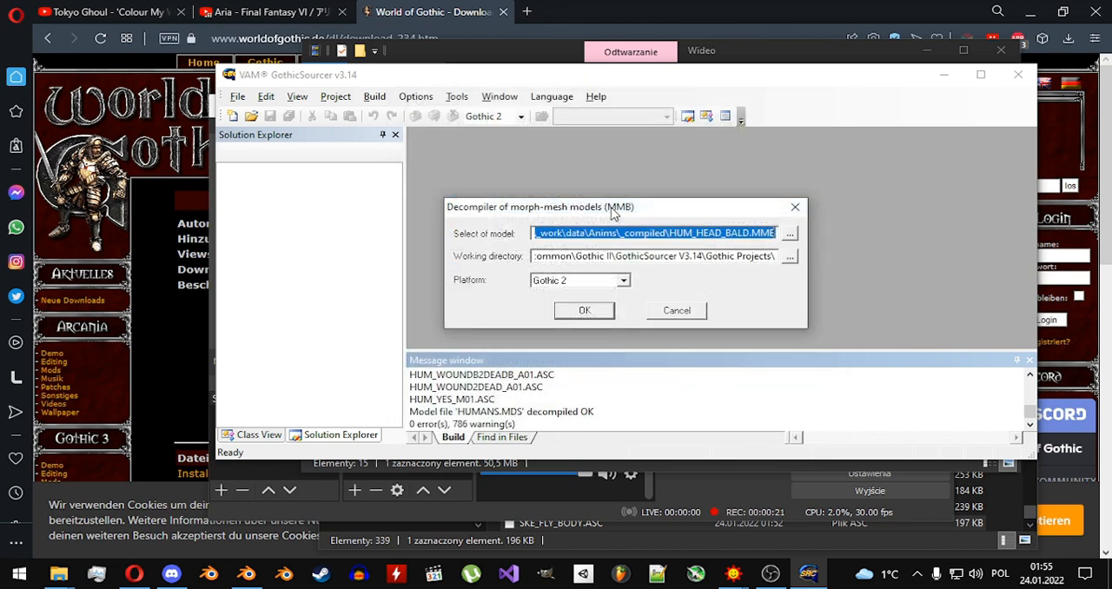
pyautogui.click(585, 311)
pyautogui.moveTo(58, 574)
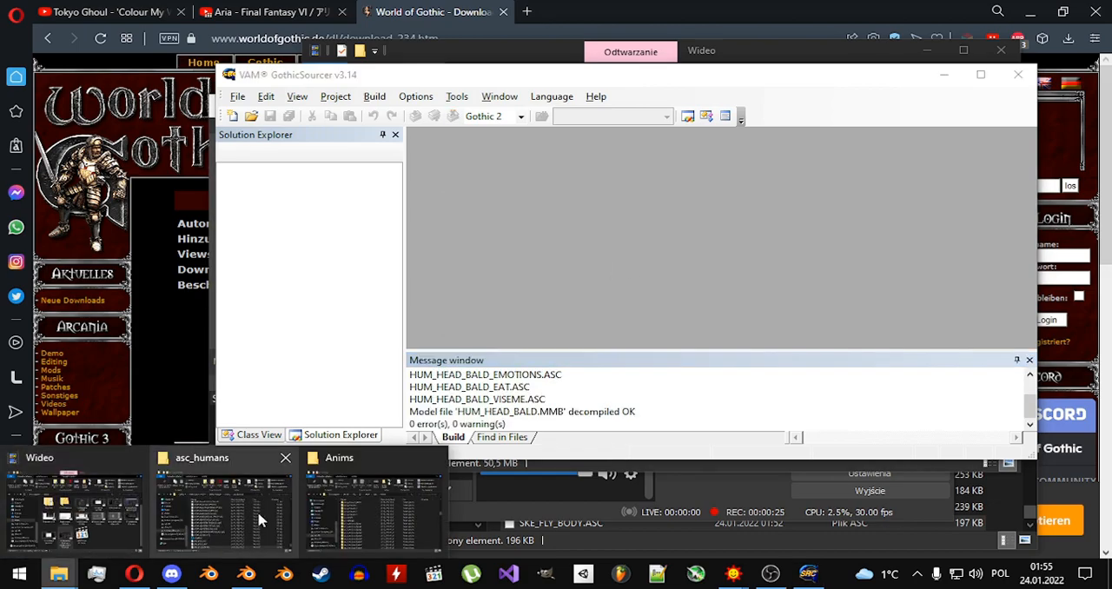
# Switch to File Explorer, open the asc_hum_head_bald folder in Gothic Projects\Anims and look through its decompiled head files.
pyautogui.click(260, 519)
pyautogui.click(700, 245)
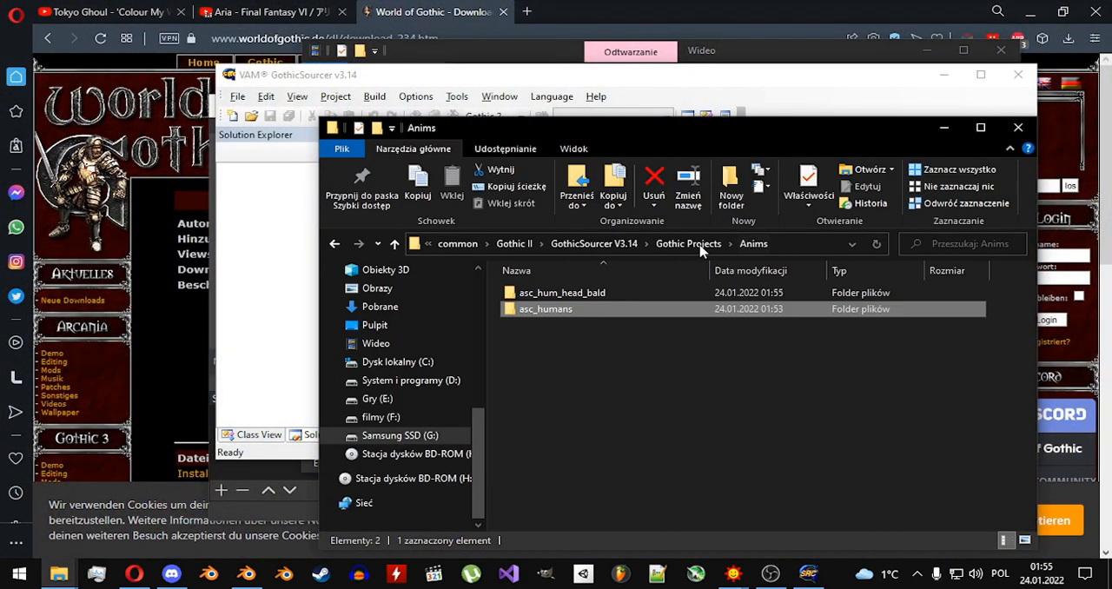
pyautogui.doubleClick(608, 296)
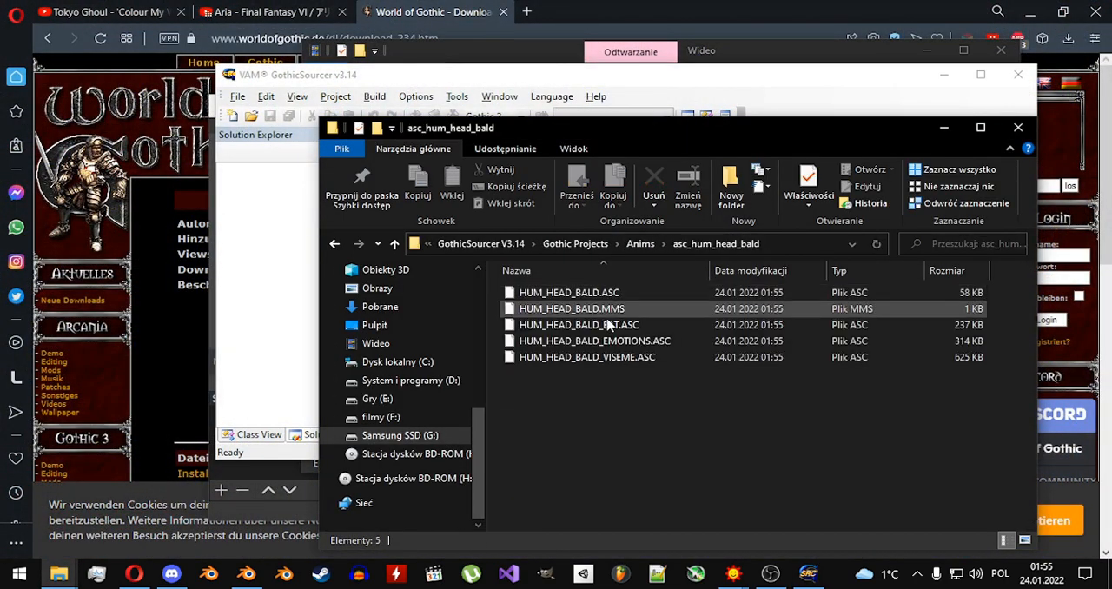
pyautogui.click(604, 359)
pyautogui.press('Up')
pyautogui.press('Up')
pyautogui.press('Up')
pyautogui.press('Up')
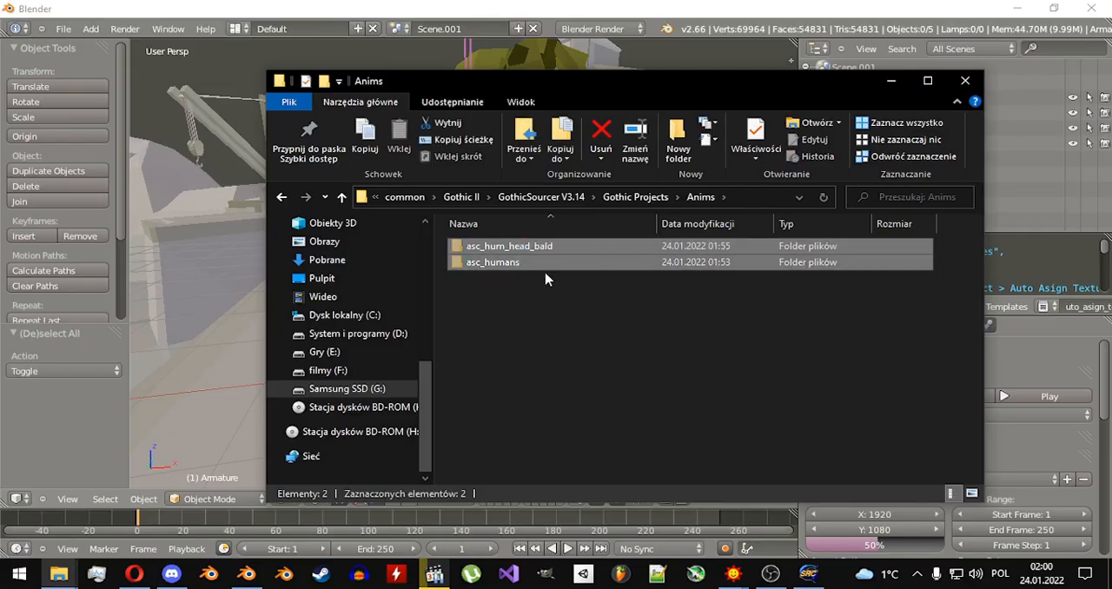
# Paste the decompiled asc_humans and asc_hum_head_bald folders into the Gothic II\_work\data\Anims directory.
pyautogui.hotkey('alt', 'Up')
pyautogui.hotkey('alt', 'Up')
pyautogui.hotkey('alt', 'Up')
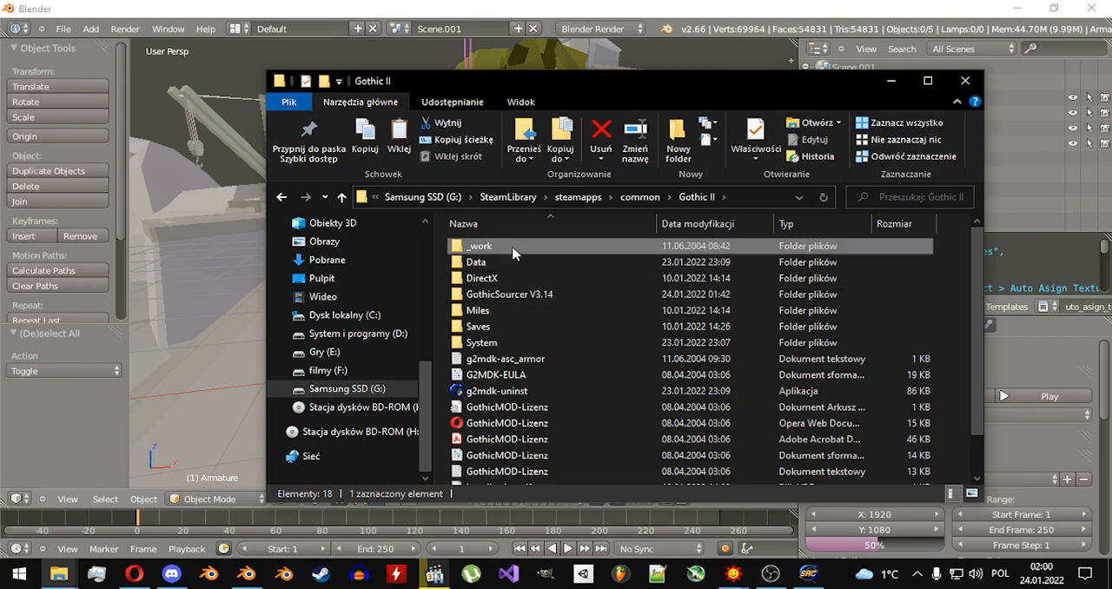
pyautogui.doubleClick(513, 248)
pyautogui.doubleClick(514, 248)
pyautogui.doubleClick(513, 249)
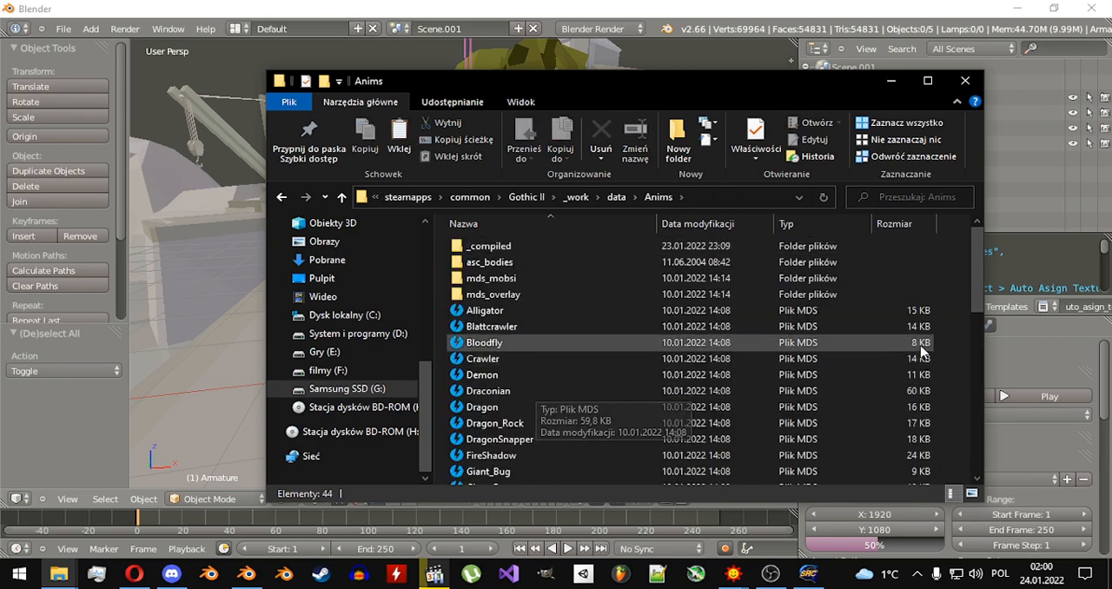
pyautogui.hotkey('ctrl', 'v')
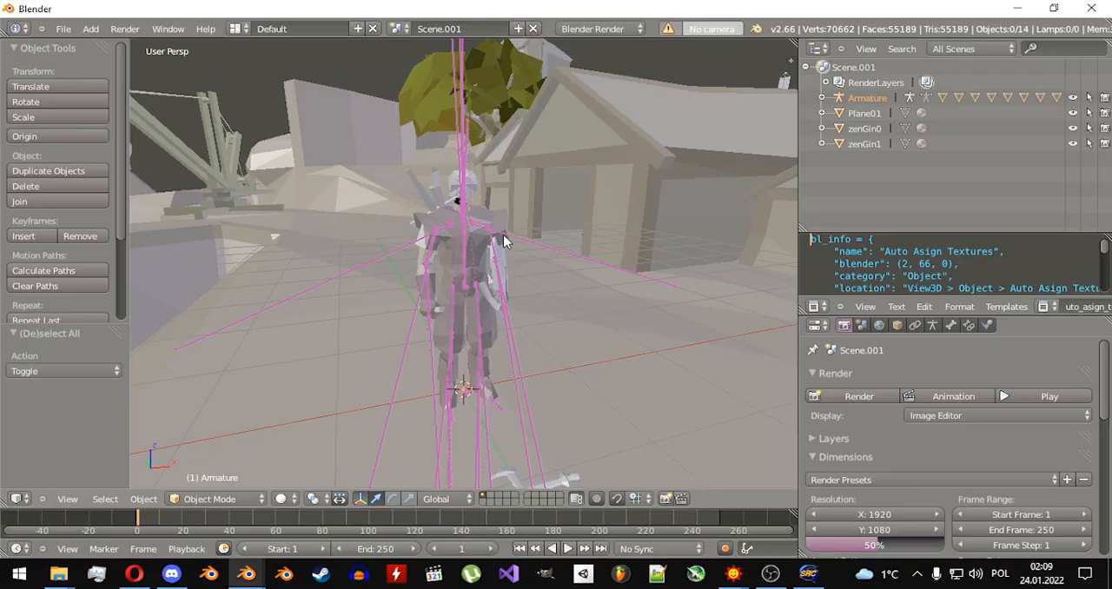
# In Blender, move the armature freely by about X -1.695, Y -0.220, Z 1.055.
pyautogui.press('a')
pyautogui.press('a')
pyautogui.press('g')
pyautogui.click(330, 167)
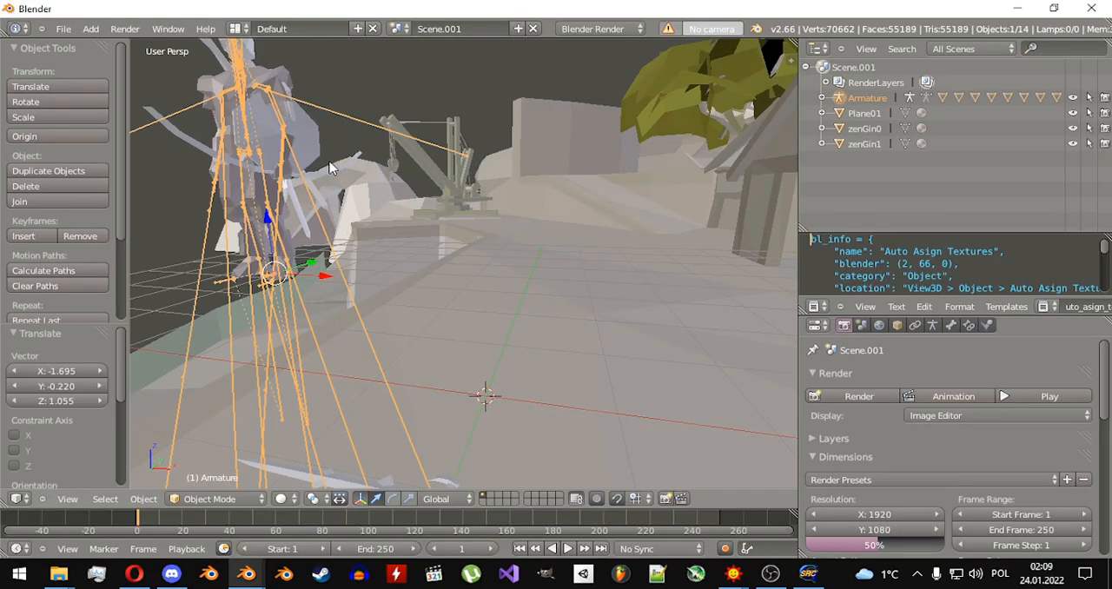
# Circle-select the armature together with all its attached body and weapon meshes and delete them from the scene.
pyautogui.moveTo(331, 167); pyautogui.dragTo(336, 150, button='middle')
pyautogui.press('c')
pyautogui.click(483, 223)
pyautogui.rightClick(482, 233)
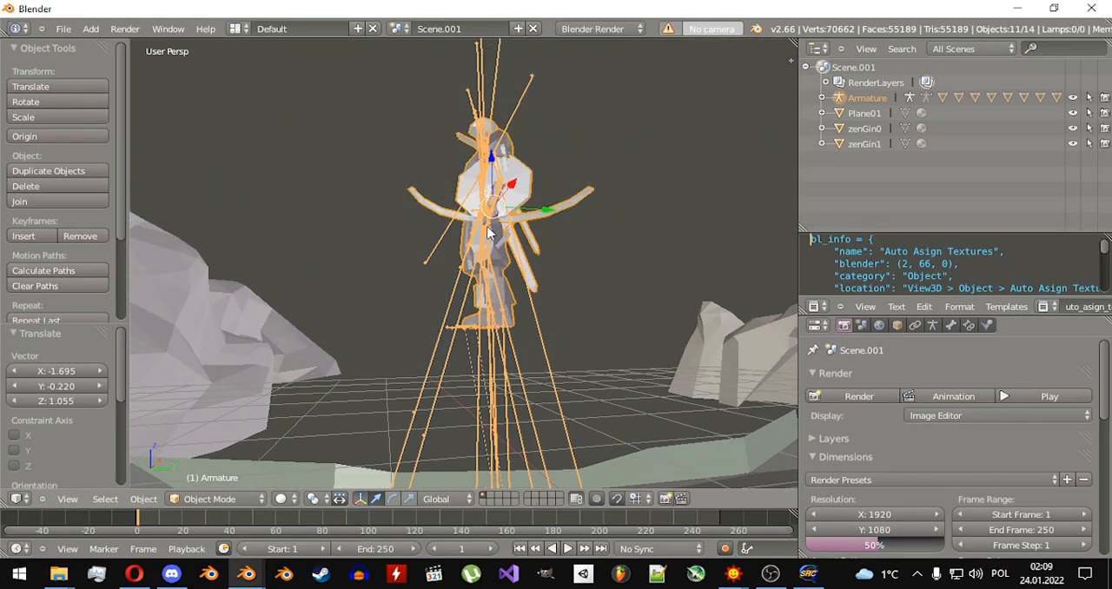
pyautogui.press('x')
pyautogui.click(486, 233)
# Import Armor_Diego.asc from asc_bodies\armor as a Kerrax ASCII model with prefix fdff, merged with the current scene.
pyautogui.click(64, 29)
pyautogui.moveTo(110, 262)
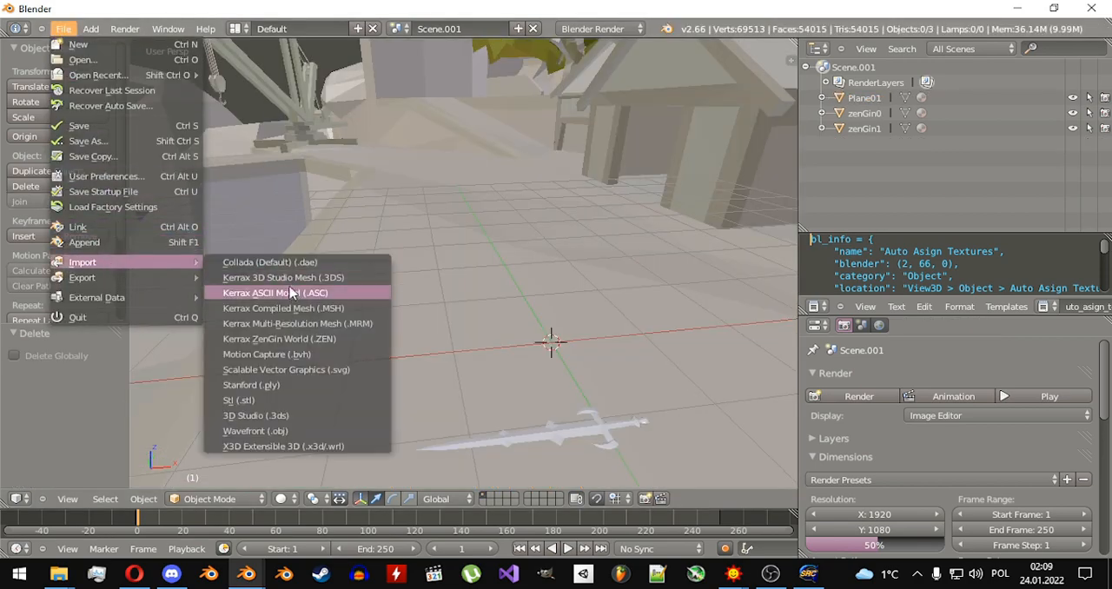
pyautogui.click(292, 294)
pyautogui.doubleClick(261, 290)
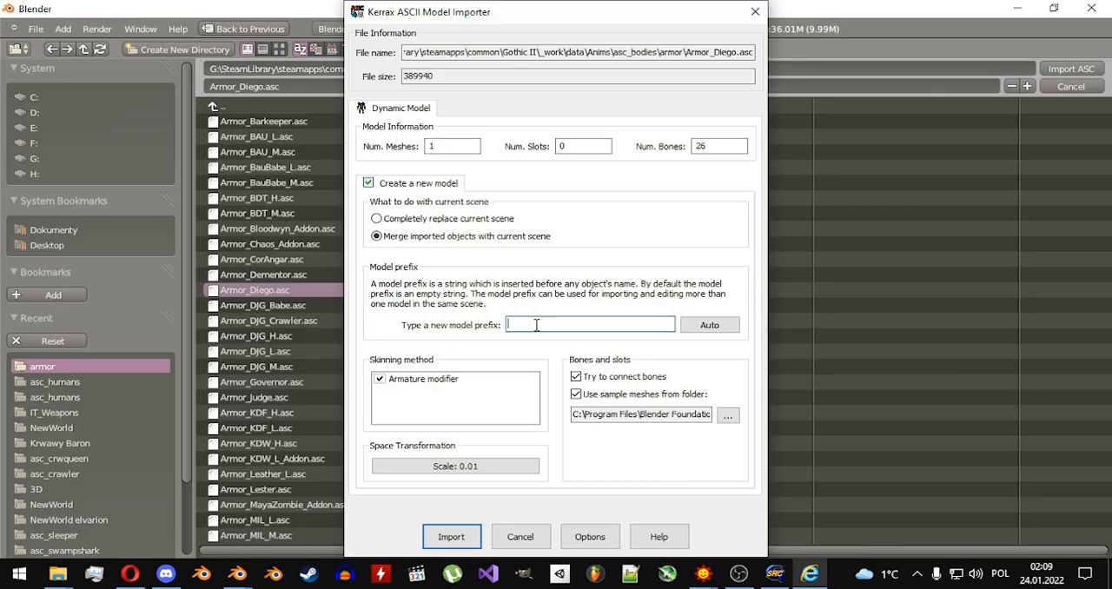
pyautogui.click(443, 535)
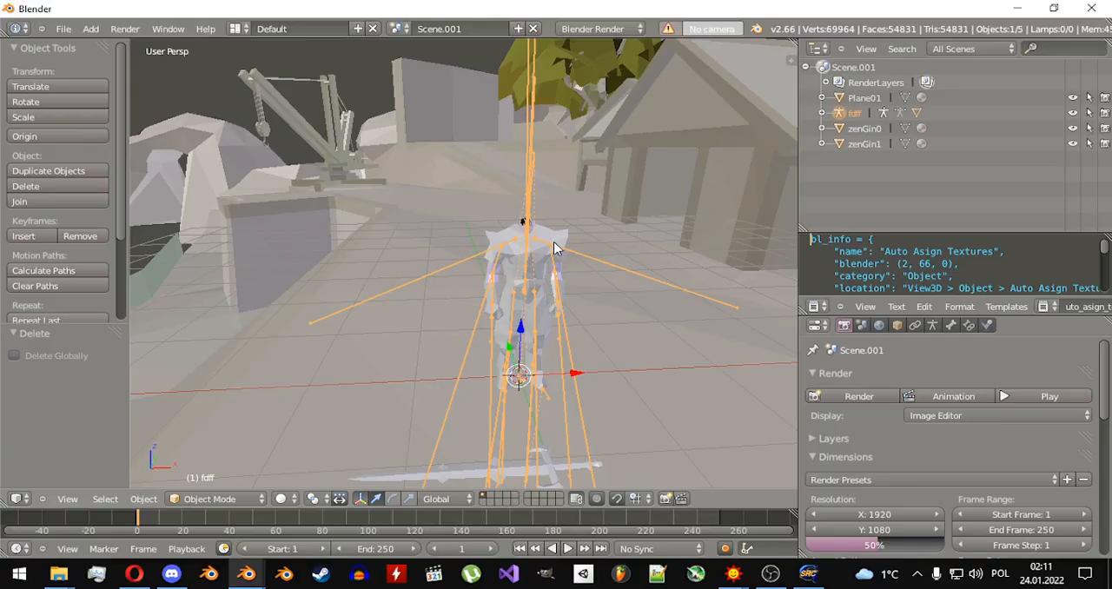
# Delete the fdff armature and its fdffzm_Body mesh from the scene.
pyautogui.keyDown('shift'); pyautogui.rightClick(556, 246); pyautogui.keyUp('shift')
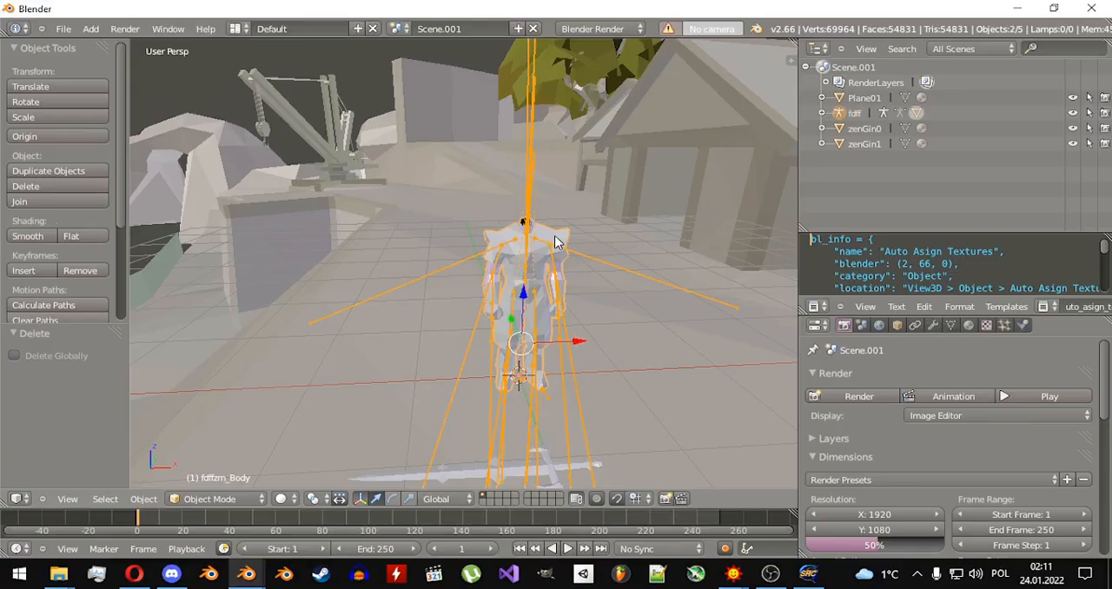
pyautogui.press('x')
pyautogui.click(531, 236)
# Import ARMOR_DIEGO.ASC from Anims\asc_humans as a Kerrax ASCII model with prefix gfg, merged with the current scene.
pyautogui.click(64, 29)
pyautogui.moveTo(156, 264)
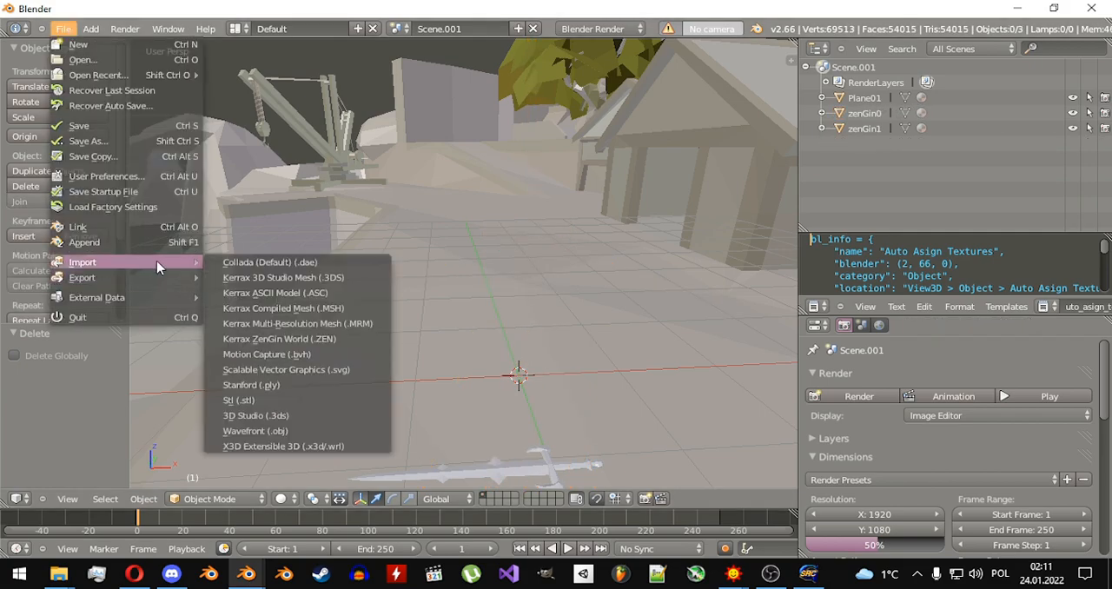
pyautogui.click(267, 293)
pyautogui.click(265, 107)
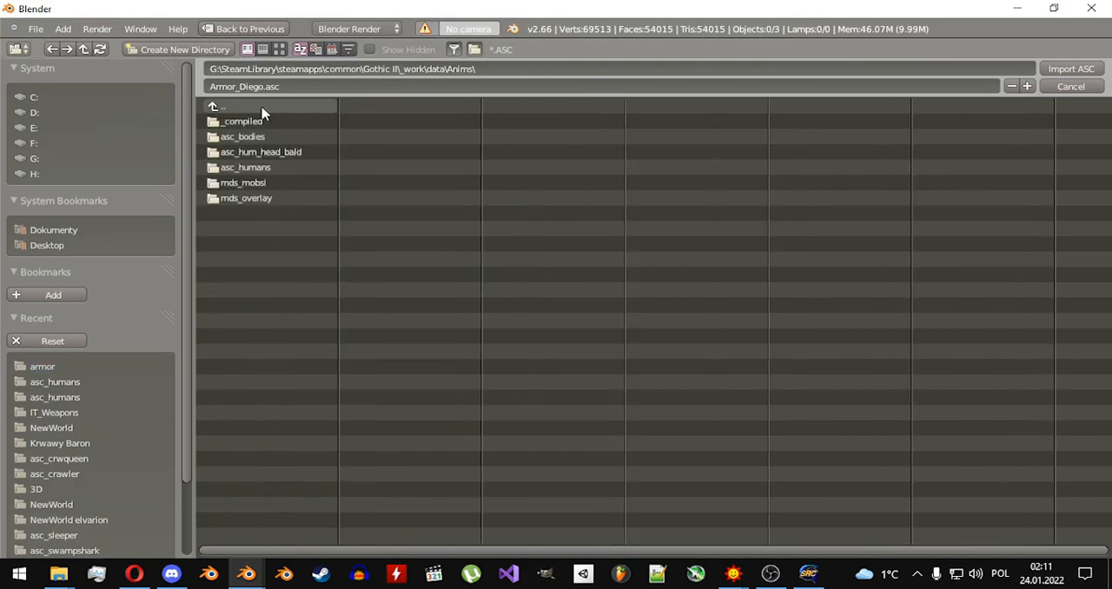
pyautogui.click(269, 169)
pyautogui.click(299, 214)
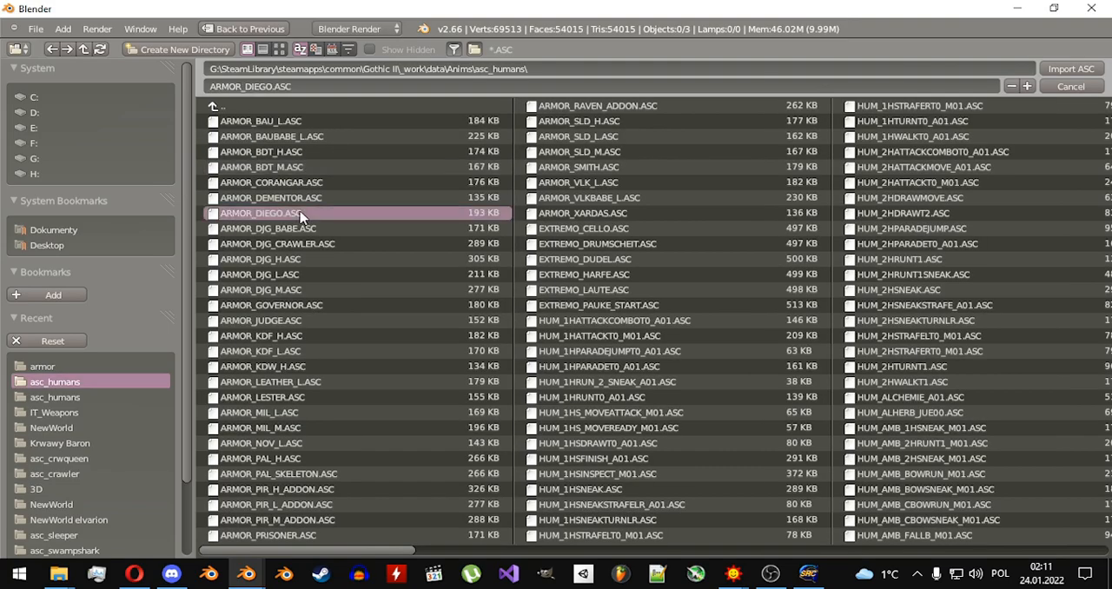
pyautogui.doubleClick(300, 214)
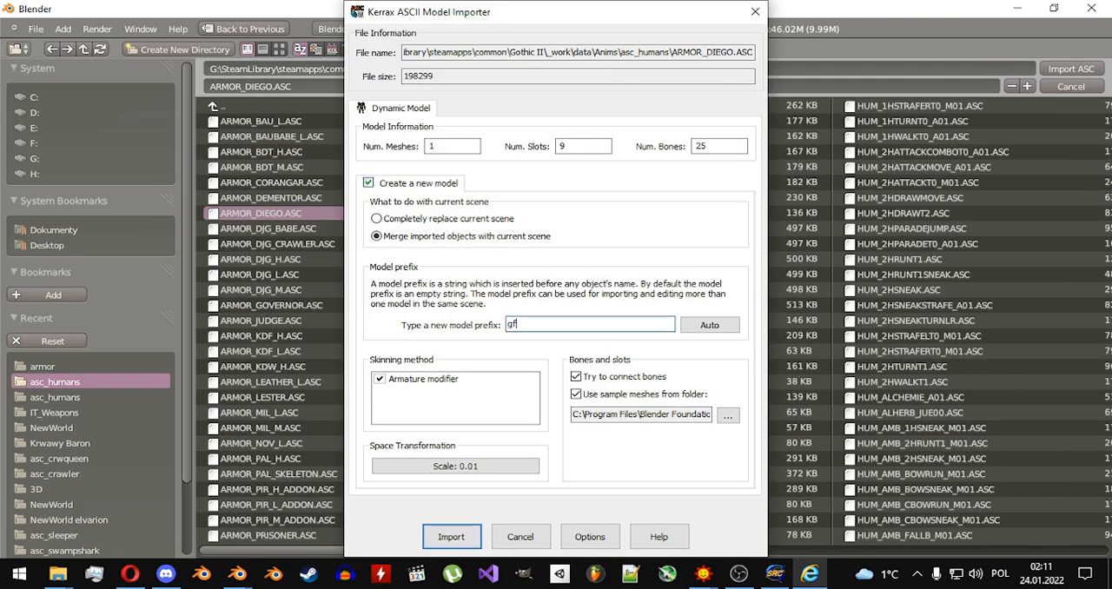
pyautogui.click(444, 545)
# Examine the imported gfg armor model and its weapon slot meshes from several sides.
pyautogui.scroll(1, 556, 334)
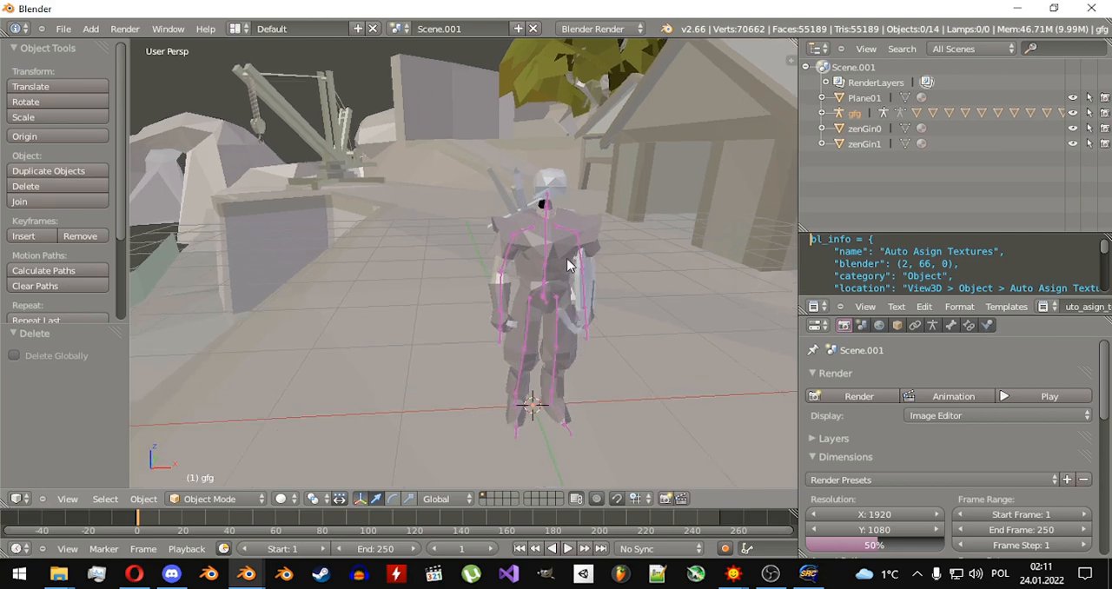
pyautogui.rightClick(575, 242)
pyautogui.rightClick(575, 241)
pyautogui.moveTo(576, 242); pyautogui.dragTo(548, 235, button='middle')
pyautogui.keyDown('shift'); pyautogui.moveTo(391, 217); pyautogui.dragTo(450, 214, button='middle'); pyautogui.keyUp('shift')
pyautogui.scroll(2, 450, 214)
pyautogui.press('a')
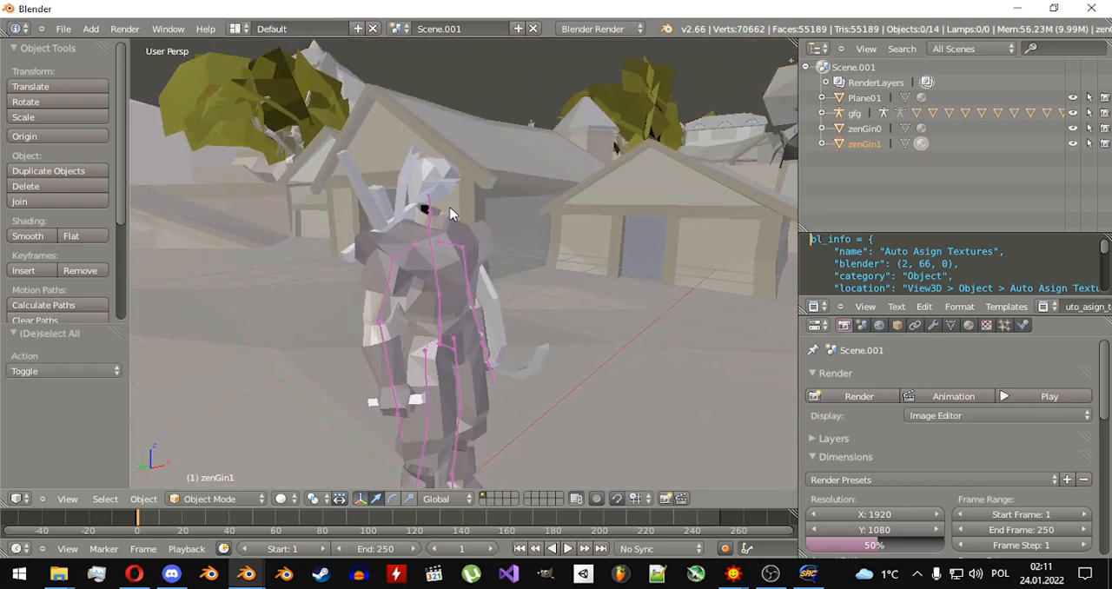
# Select all the gfgZS_ slot meshes under the gfg armature and delete them, keeping only the gfgzm_Skin mesh.
pyautogui.press('a')
pyautogui.press('a')
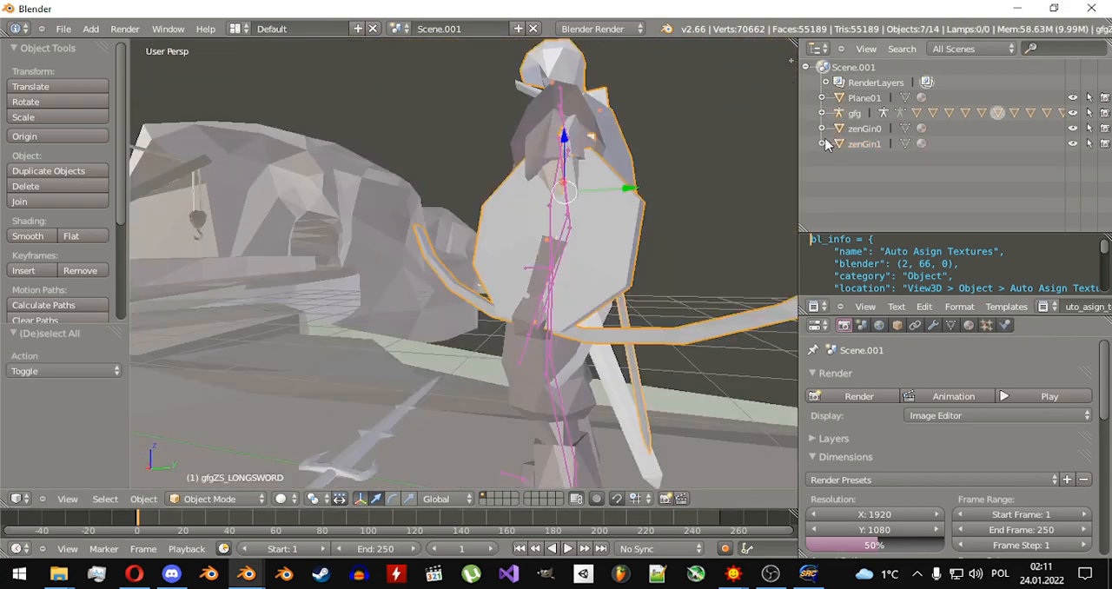
pyautogui.click(820, 114)
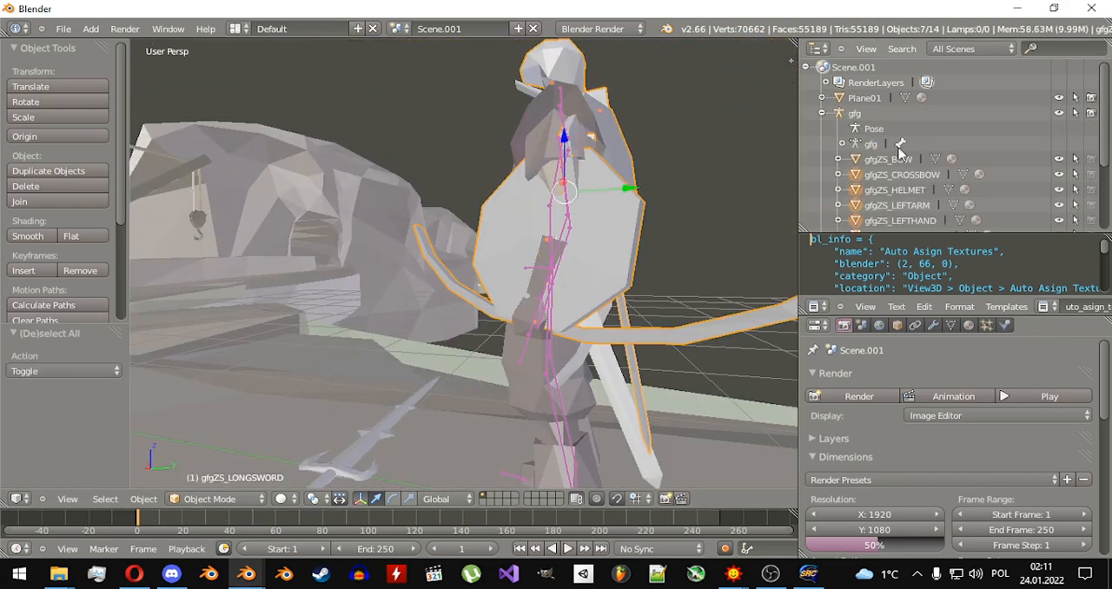
pyautogui.scroll(-3, 919, 178)
pyautogui.keyDown('ctrl'); pyautogui.click(886, 220); pyautogui.keyUp('ctrl')
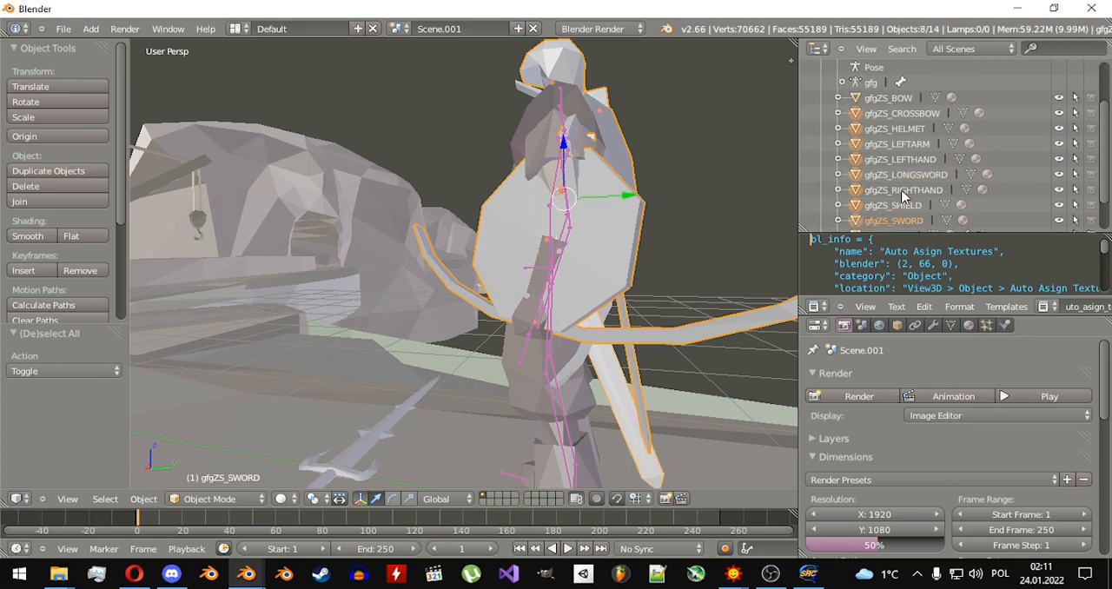
pyautogui.scroll(-2, 902, 198)
pyautogui.keyDown('ctrl'); pyautogui.click(888, 194); pyautogui.keyUp('ctrl')
pyautogui.keyDown('ctrl'); pyautogui.click(888, 194); pyautogui.keyUp('ctrl')
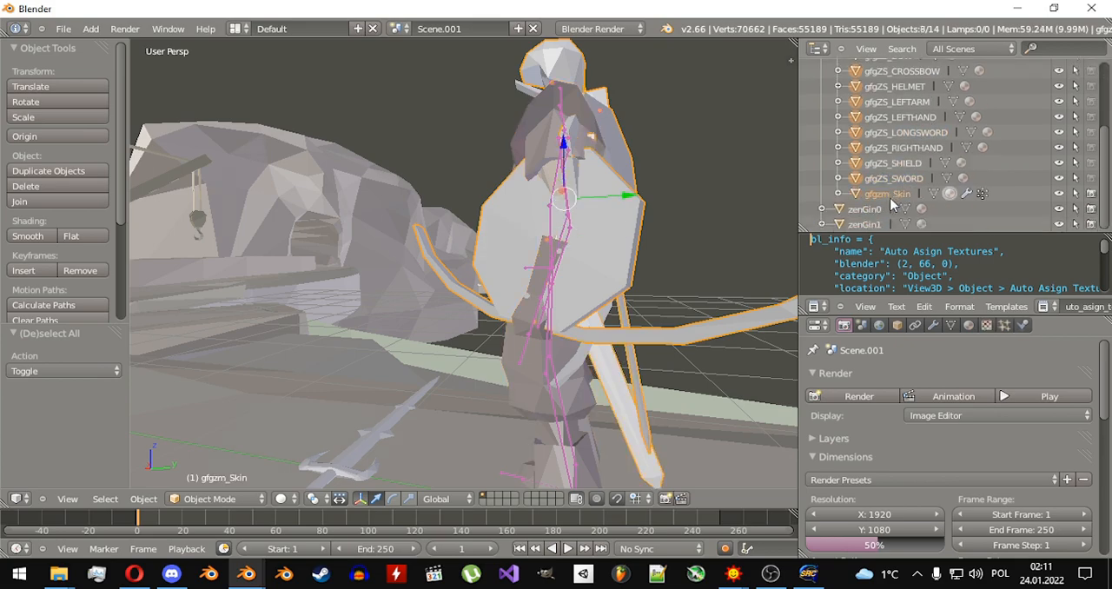
pyautogui.scroll(3, 893, 184)
pyautogui.keyDown('shift'); pyautogui.click(882, 120); pyautogui.keyUp('shift')
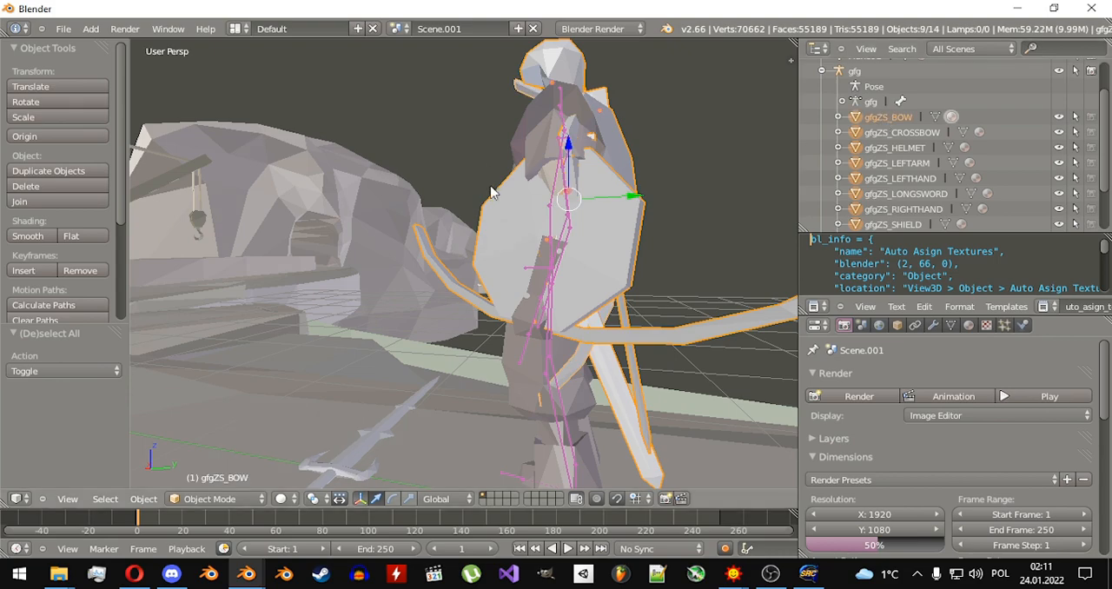
pyautogui.moveTo(426, 191); pyautogui.dragTo(567, 211, button='middle')
pyautogui.press('x')
pyautogui.click(501, 190)
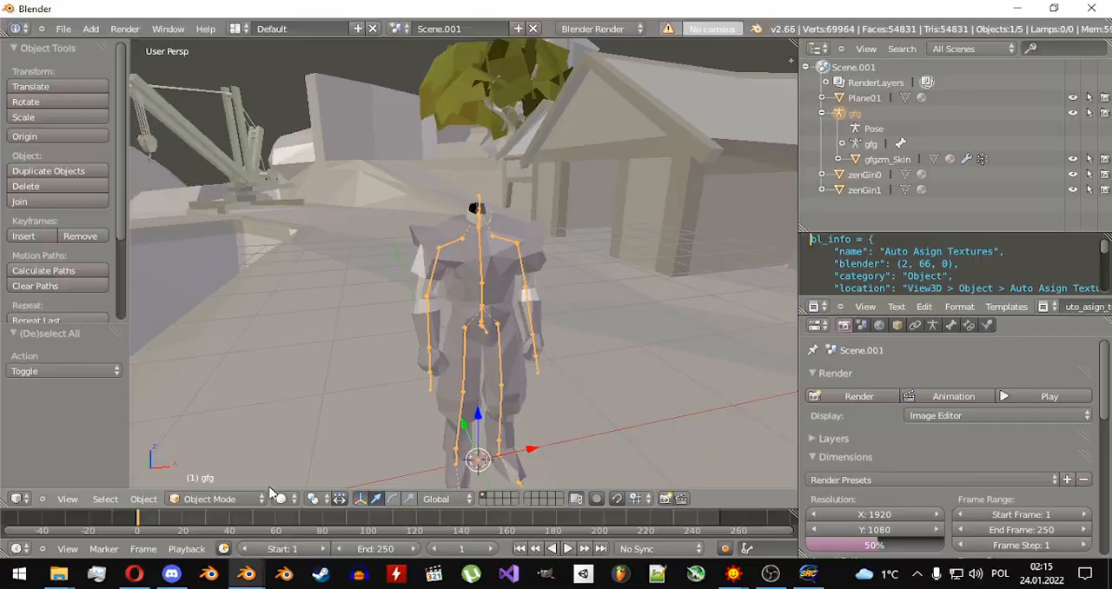
# Switch the gfg armature to Pose Mode and select its Bip01 Head bone.
pyautogui.click(200, 497)
pyautogui.click(200, 450)
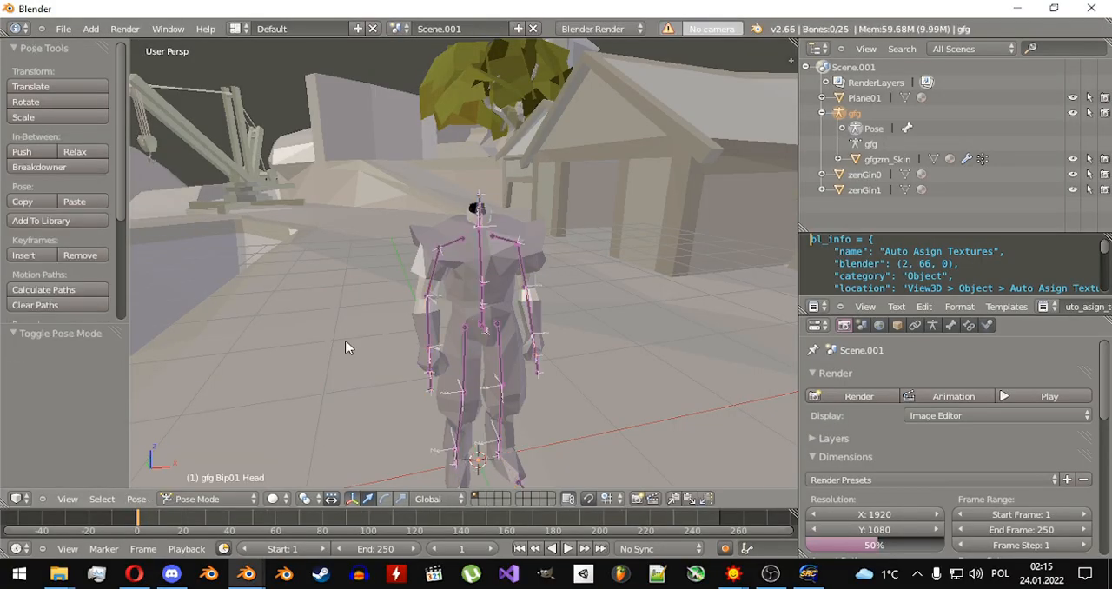
pyautogui.scroll(4, 487, 209)
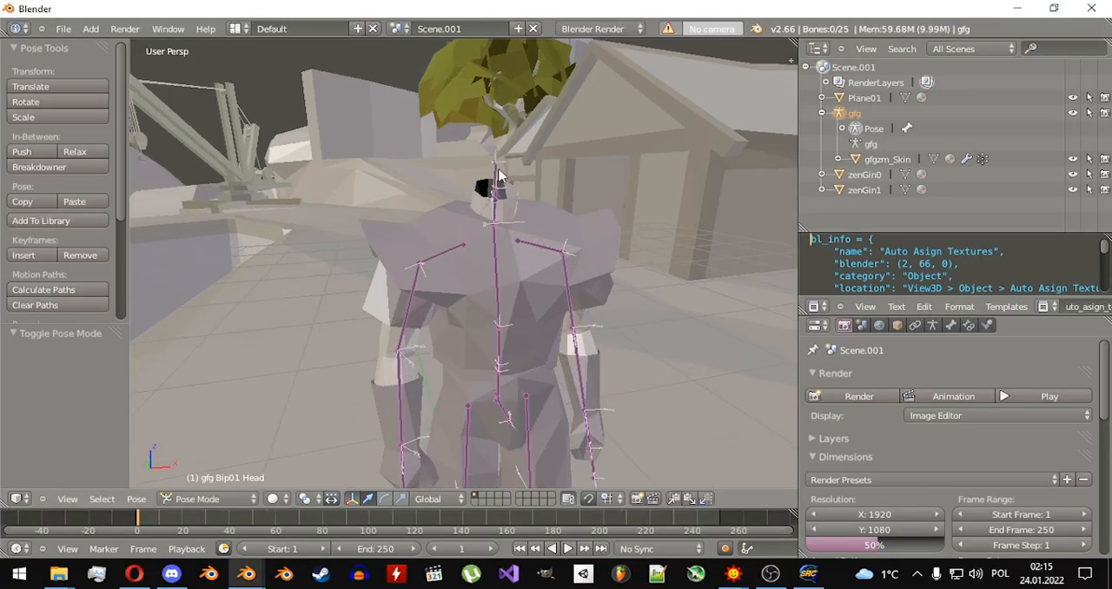
# Import HUM_HEAD_BALD.ASC from Anims\asc_hum_head_bald as a Kerrax ASCII model onto the selected head bone.
pyautogui.click(63, 28)
pyautogui.moveTo(87, 258)
pyautogui.click(274, 277)
pyautogui.click(235, 106)
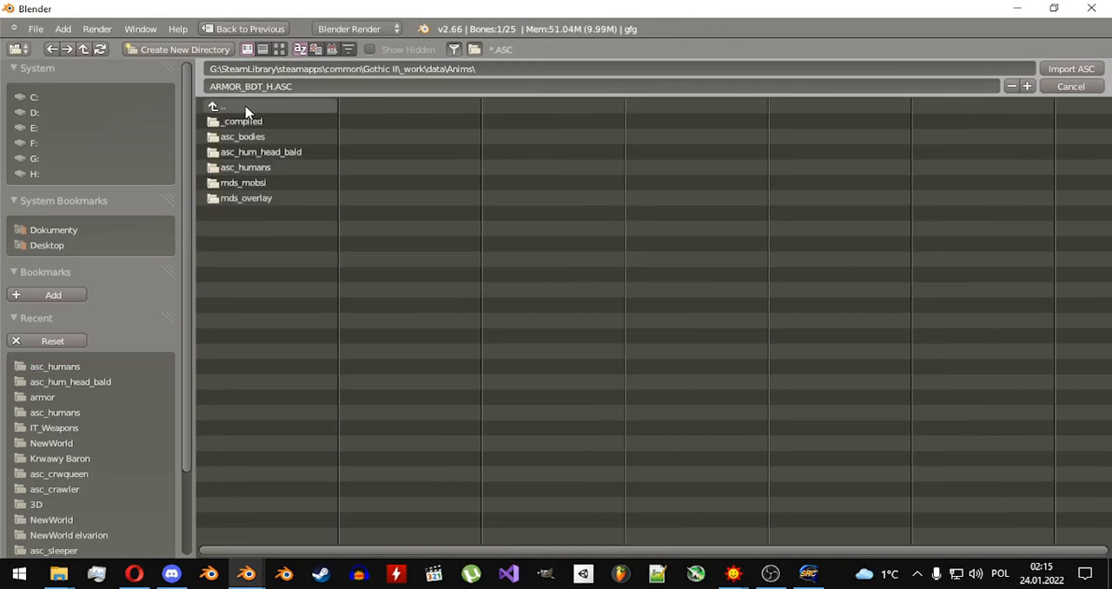
pyautogui.click(276, 152)
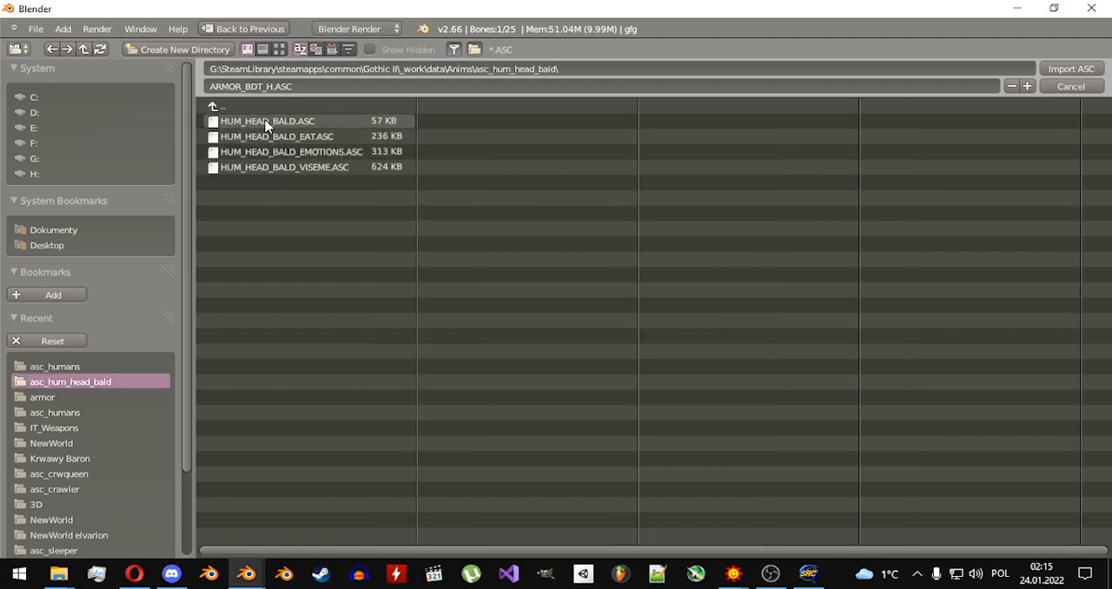
pyautogui.doubleClick(266, 121)
pyautogui.click(452, 505)
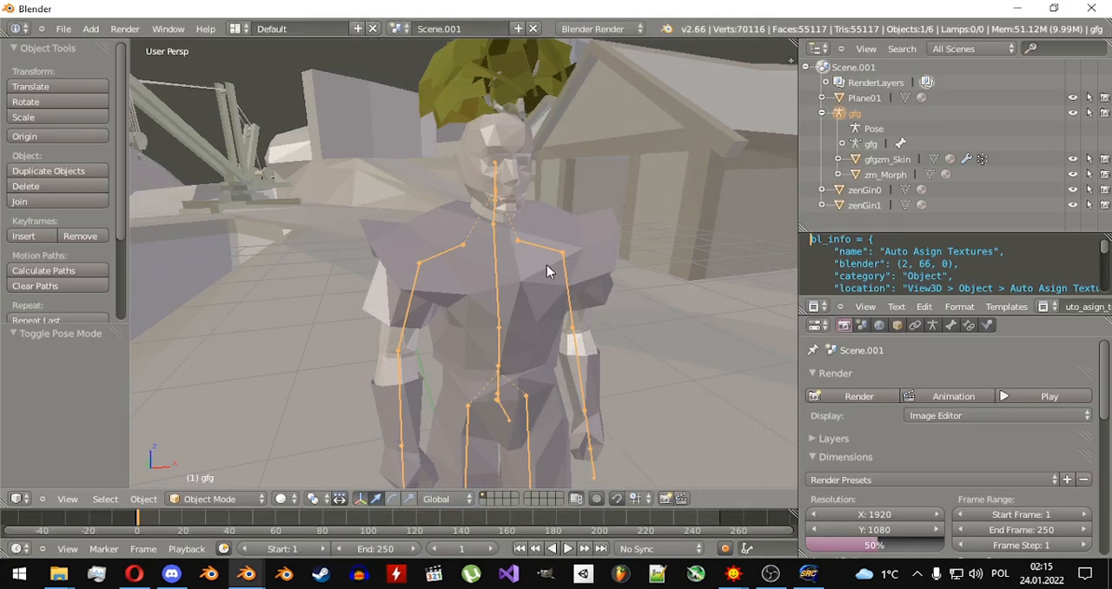
# Return the gfg armature to Pose Mode and rotate the Bip01 Head bone freely with trackball rotation.
pyautogui.click(226, 503)
pyautogui.click(241, 452)
pyautogui.scroll(3, 455, 292)
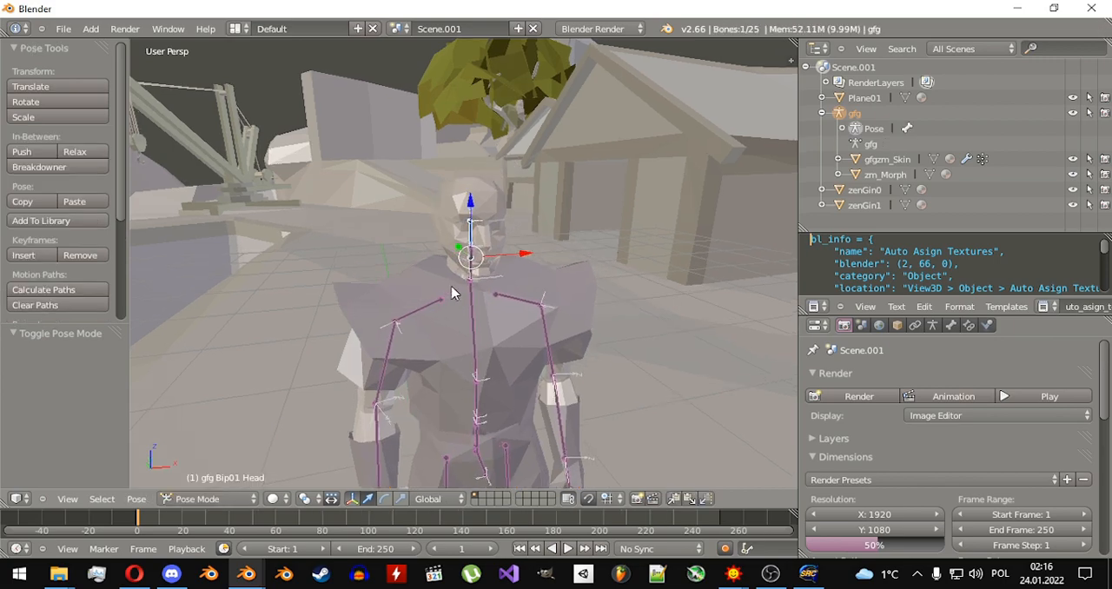
pyautogui.press('r')
pyautogui.press('r')
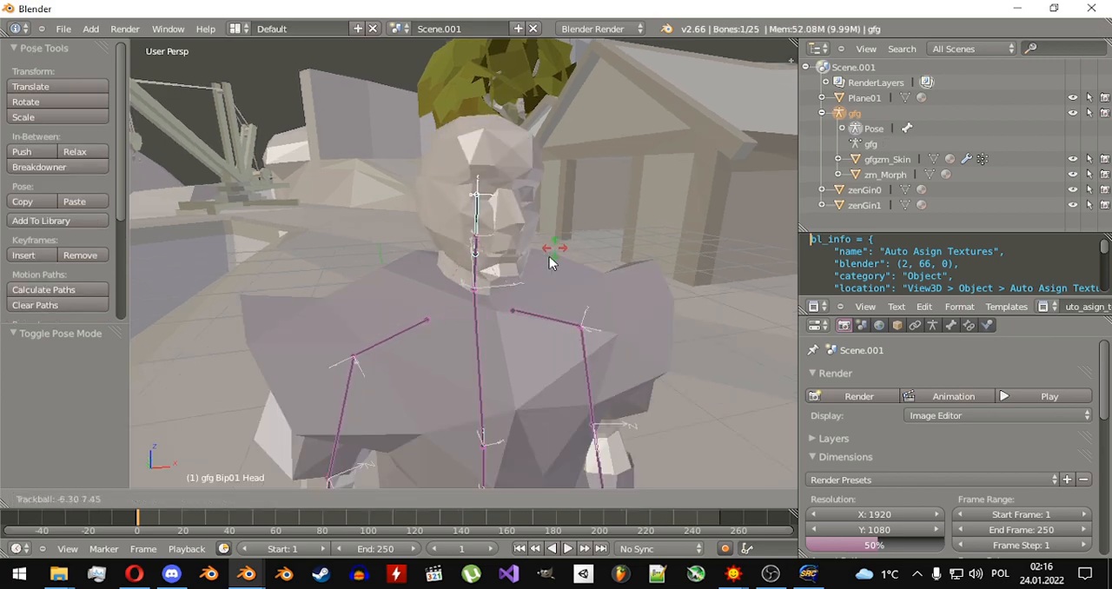
pyautogui.click(473, 290)
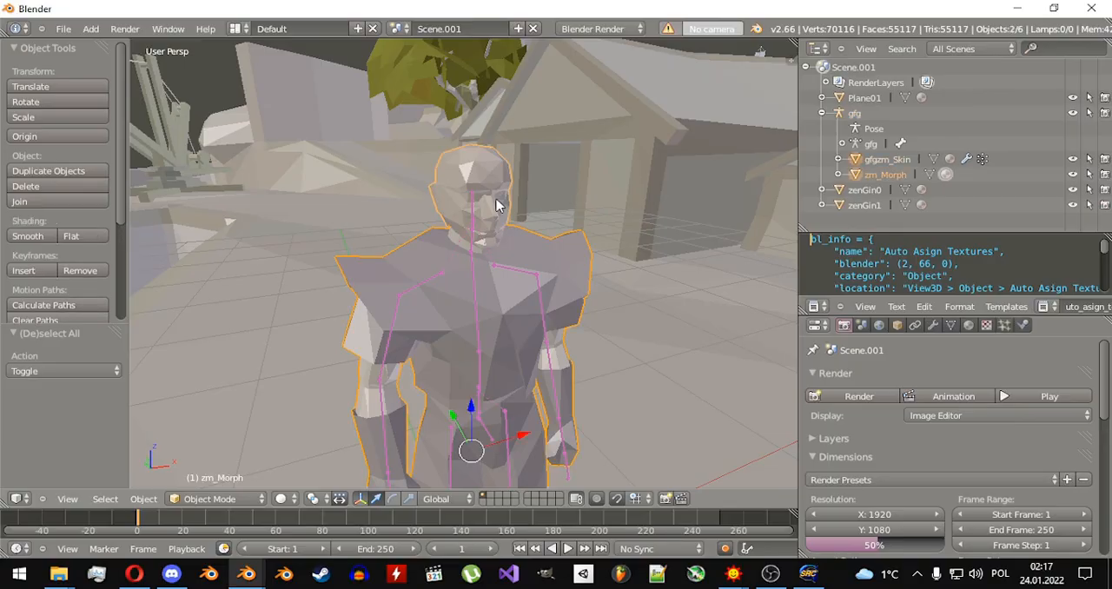
# Apply smooth shading to the gfgzm_Skin body and zm_Morph head meshes, and clear the selection.
pyautogui.scroll(-2, 61, 178)
pyautogui.click(35, 206)
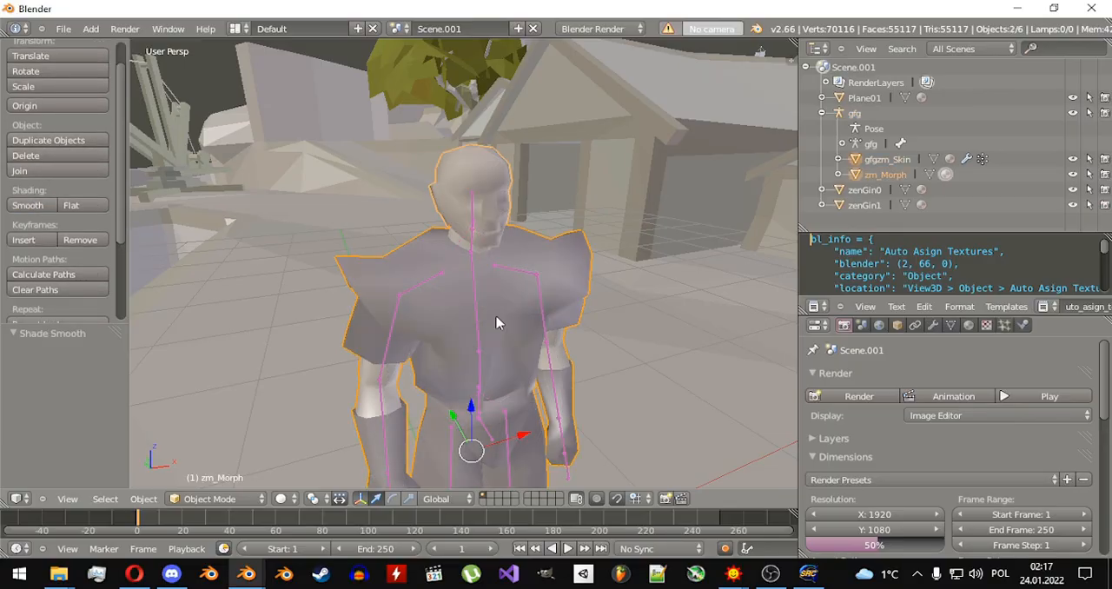
pyautogui.press('a')
pyautogui.moveTo(496, 318)
pyautogui.mouseDown(button='middle')
pyautogui.moveTo(496, 293)
pyautogui.moveTo(455, 275)
pyautogui.moveTo(573, 270)
pyautogui.mouseUp(button='middle')
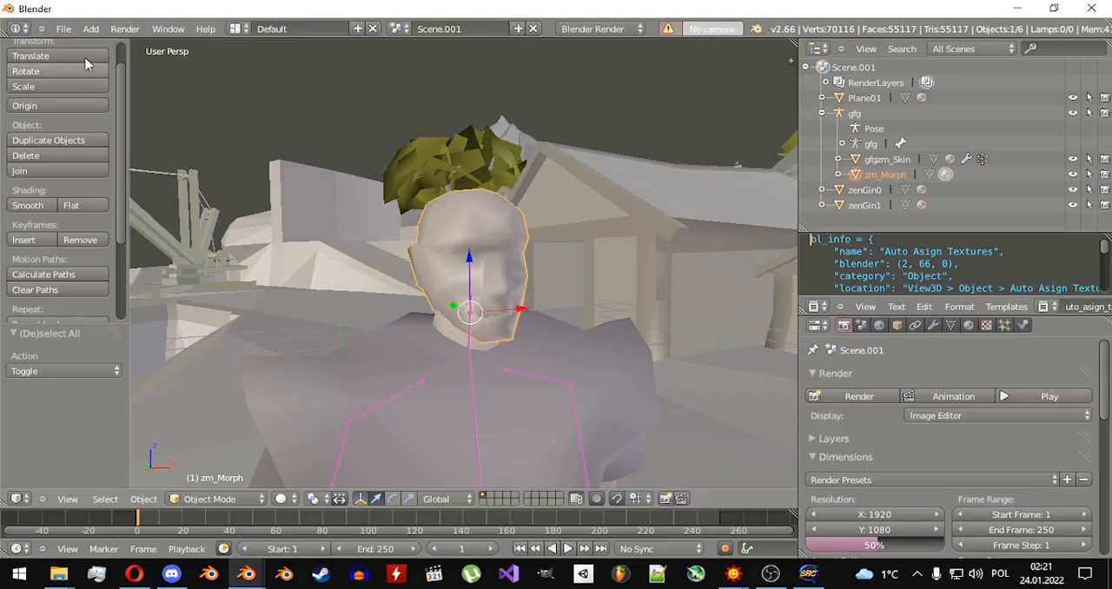
# Import HUM_HEAD_BALD_VISEME.ASC as a Kerrax ASCII model, completely replacing the zm_Morph head's current animation.
pyautogui.click(63, 29)
pyautogui.moveTo(113, 265)
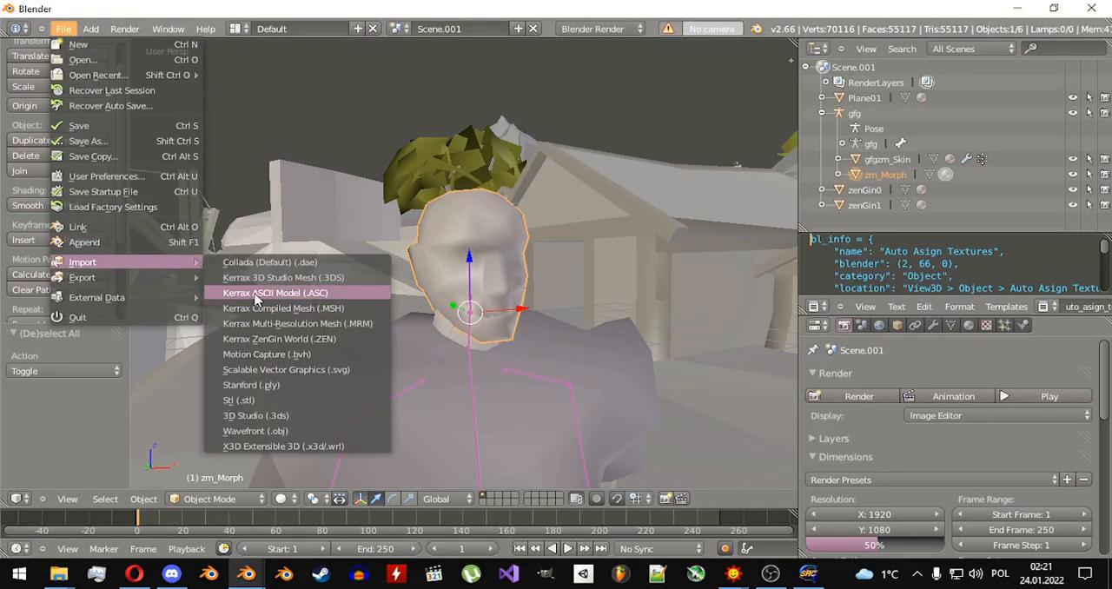
pyautogui.click(256, 294)
pyautogui.doubleClick(336, 169)
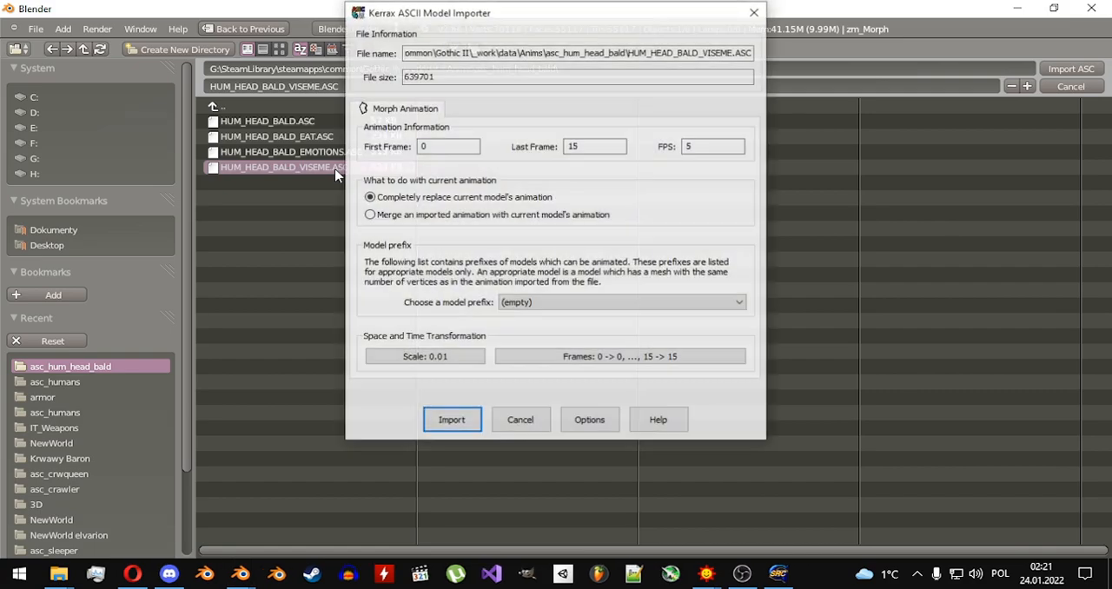
pyautogui.click(452, 419)
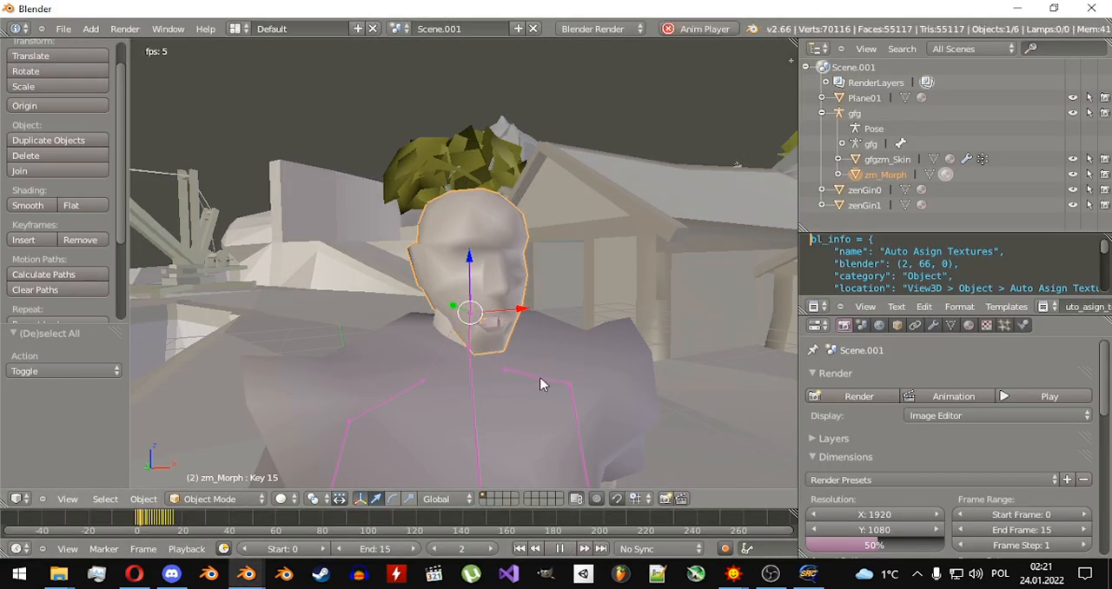
# Enlarge the timeline and scrub through the head's viseme animation up to frame 15.
pyautogui.moveTo(540, 384); pyautogui.dragTo(529, 355, button='middle')
pyautogui.scroll(2, 529, 356)
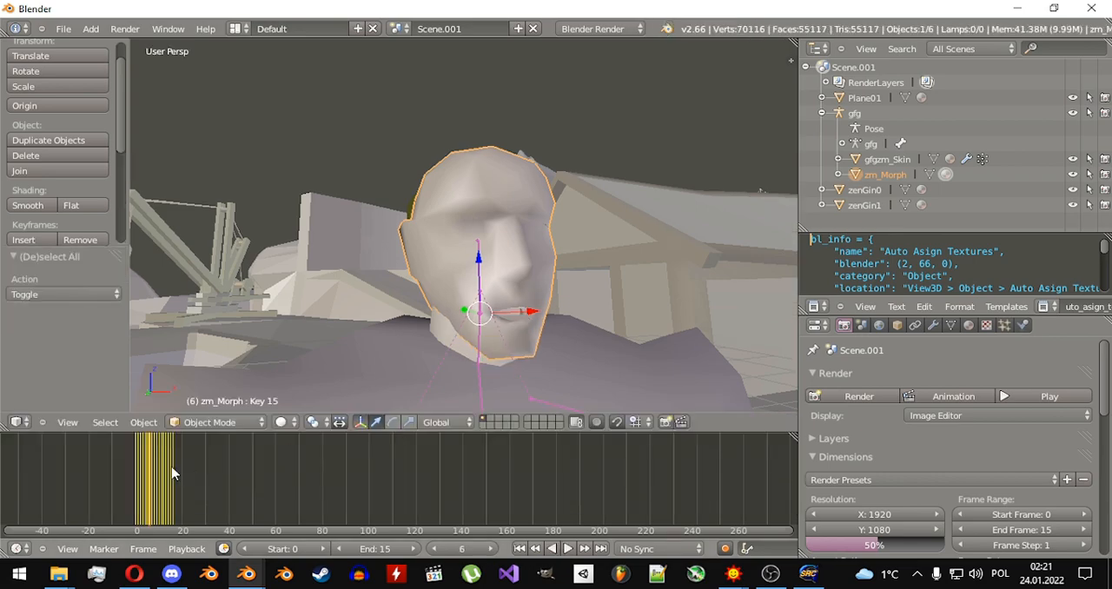
pyautogui.moveTo(172, 468)
pyautogui.mouseDown()
pyautogui.moveTo(146, 474)
pyautogui.moveTo(167, 477)
pyautogui.mouseUp()
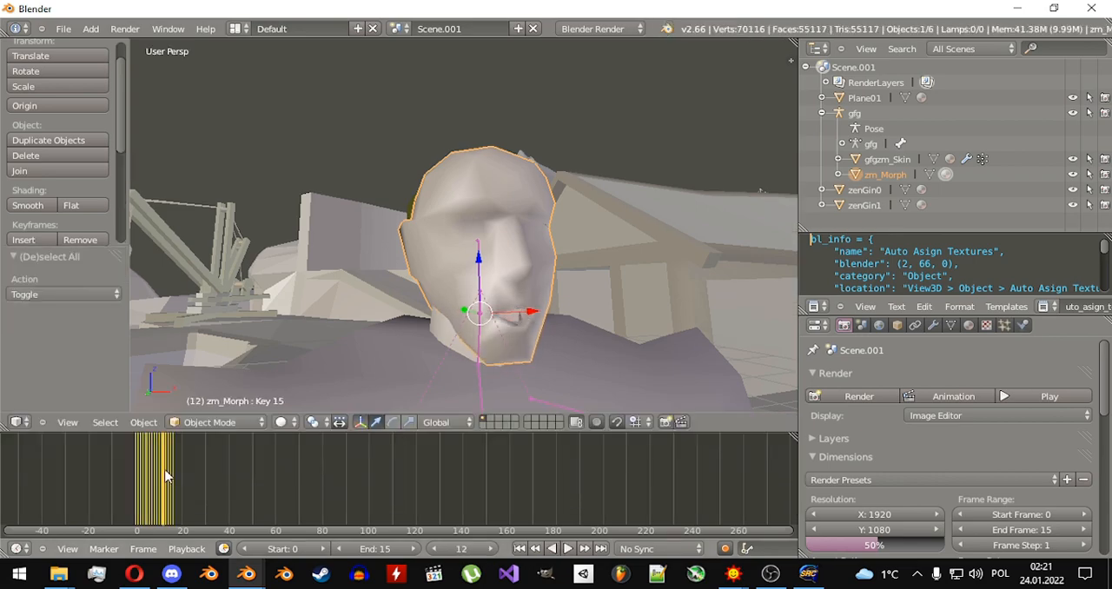
pyautogui.moveTo(168, 476); pyautogui.dragTo(171, 476)
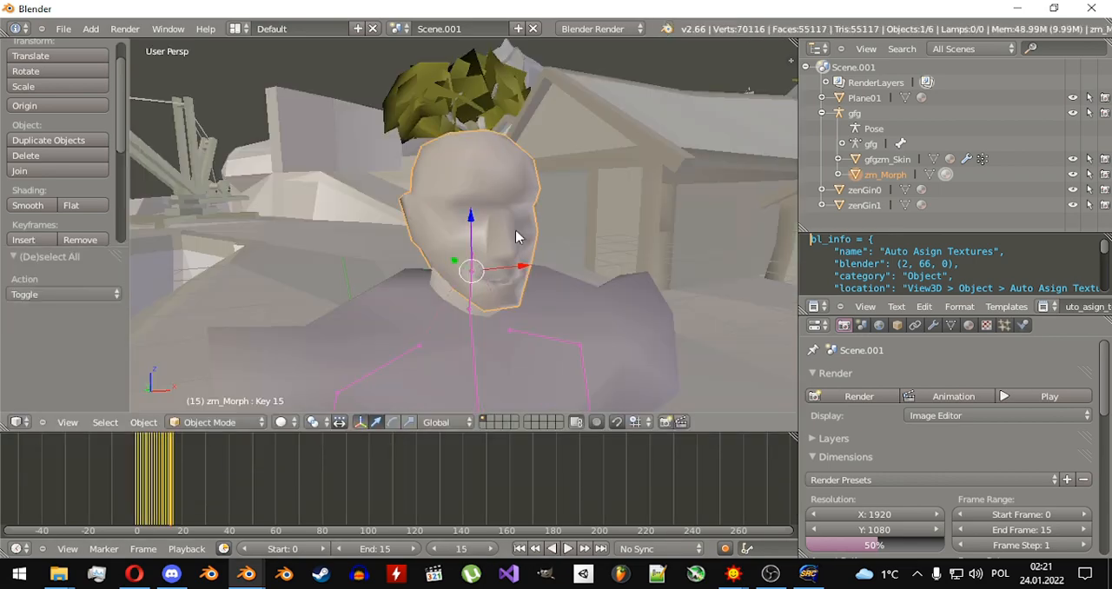
# Import HUM_HEAD_BALD_EAT.ASC as a Kerrax ASCII model, completely replacing the head's current animation, and scrub through its first frames.
pyautogui.click(63, 29)
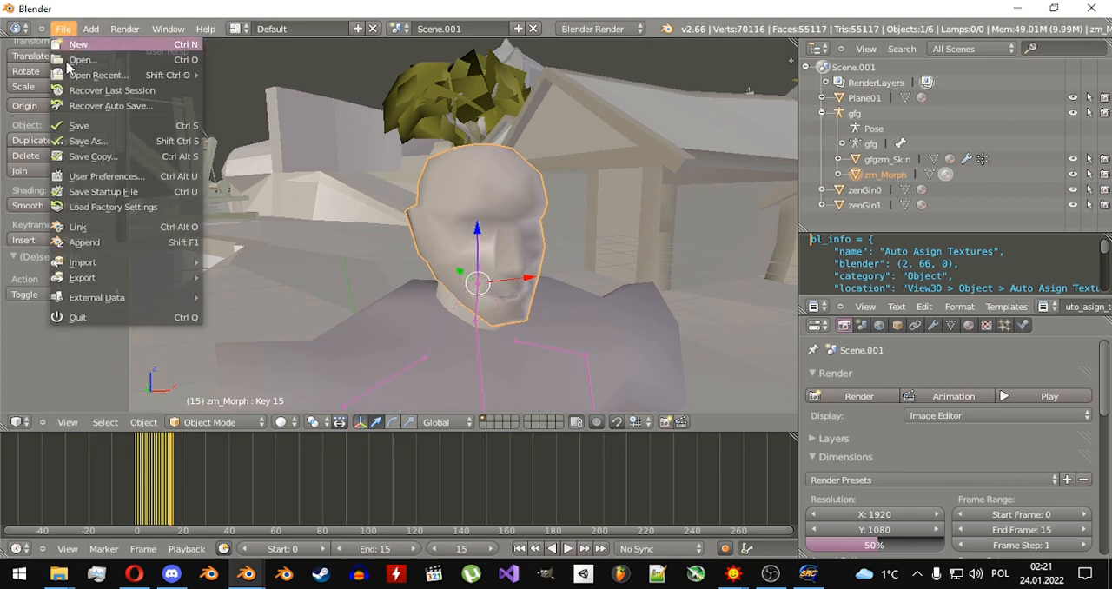
pyautogui.moveTo(116, 267)
pyautogui.click(262, 294)
pyautogui.click(328, 139)
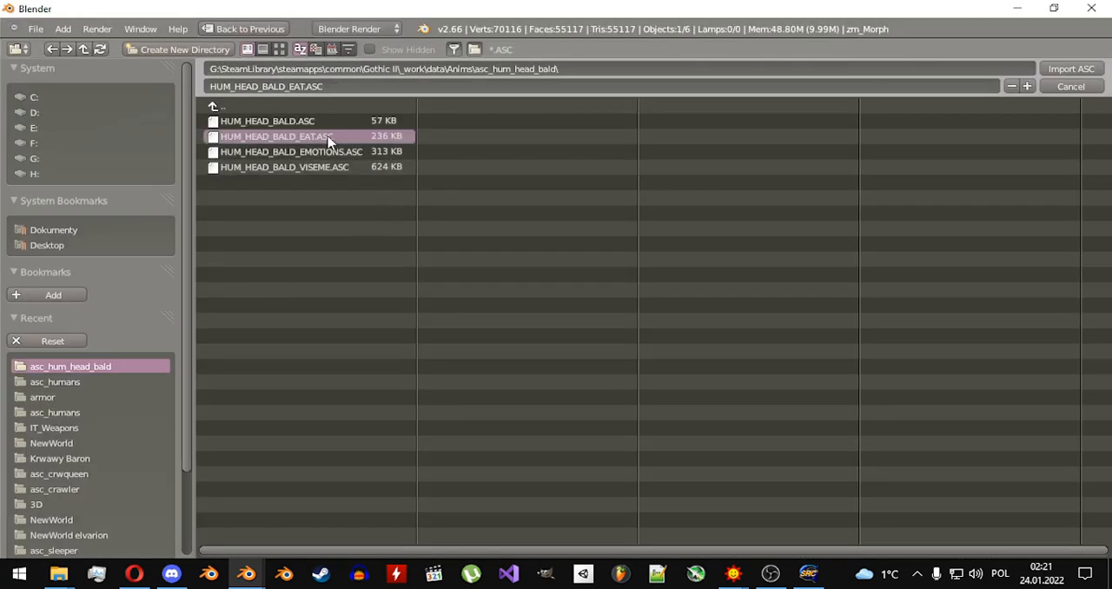
pyautogui.doubleClick(329, 141)
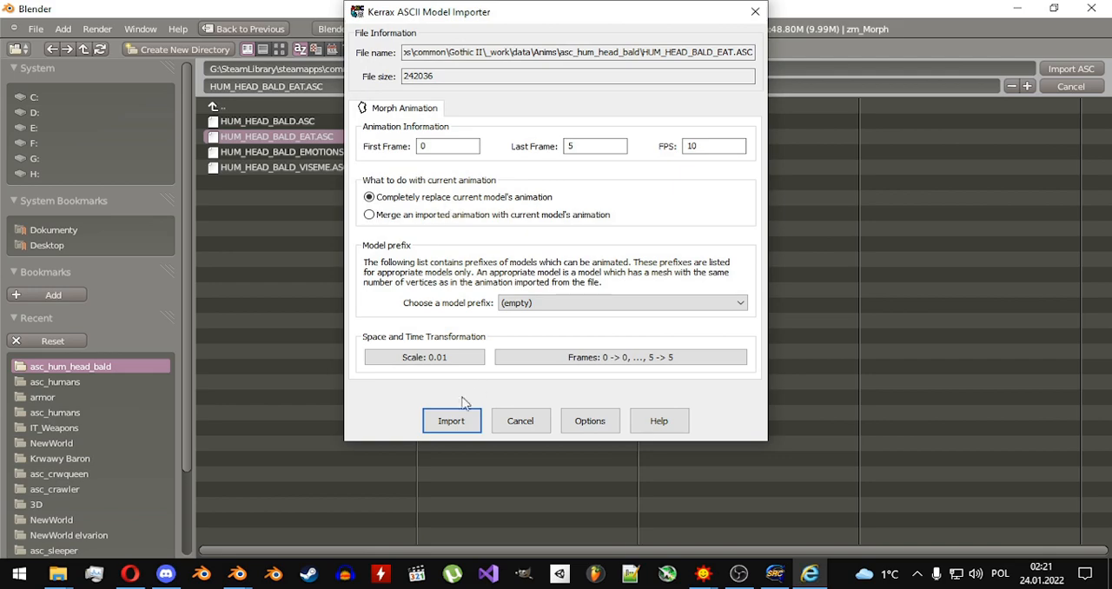
pyautogui.click(452, 421)
pyautogui.moveTo(149, 486); pyautogui.dragTo(161, 487)
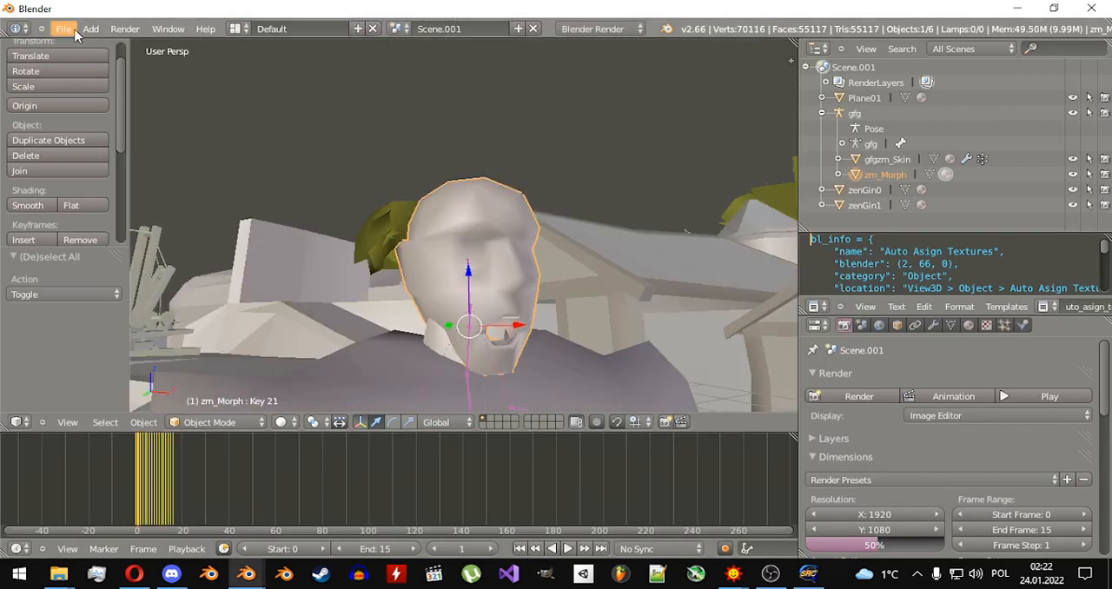
# Import HUM_HEAD_BALD_EMOTIONS.ASC as a Kerrax ASCII model, completely replacing the head's current animation, and play it.
pyautogui.click(73, 32)
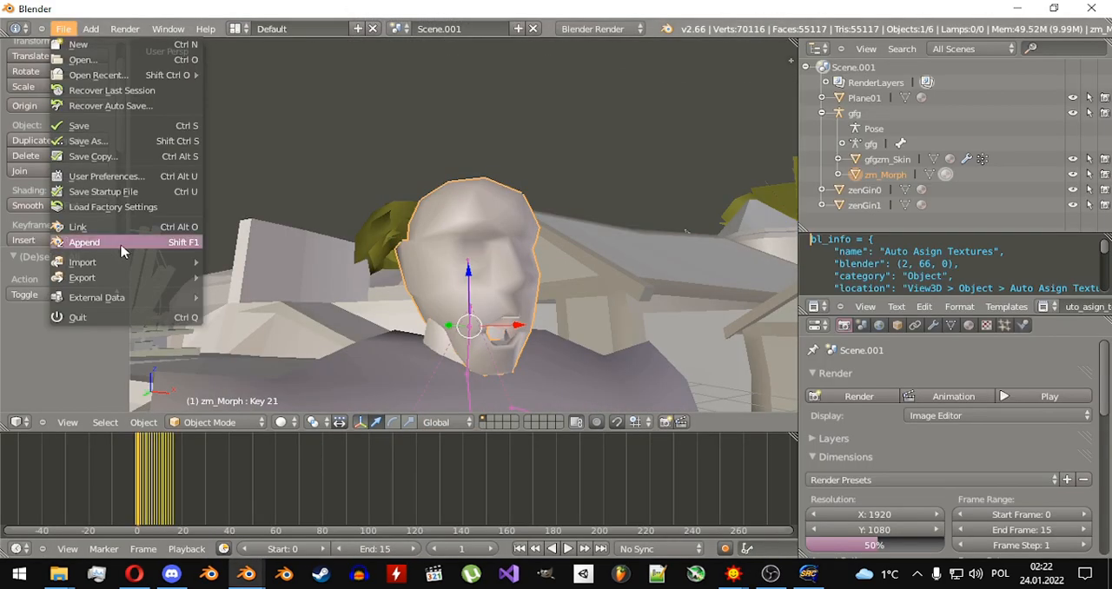
pyautogui.moveTo(120, 262)
pyautogui.click(276, 293)
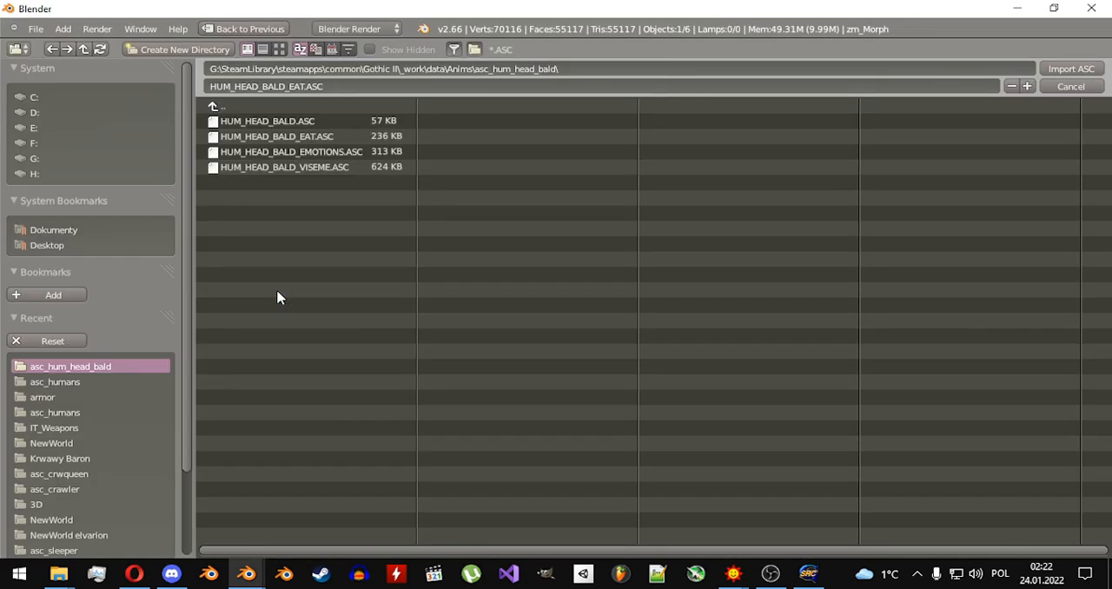
pyautogui.click(311, 153)
pyautogui.press('Return')
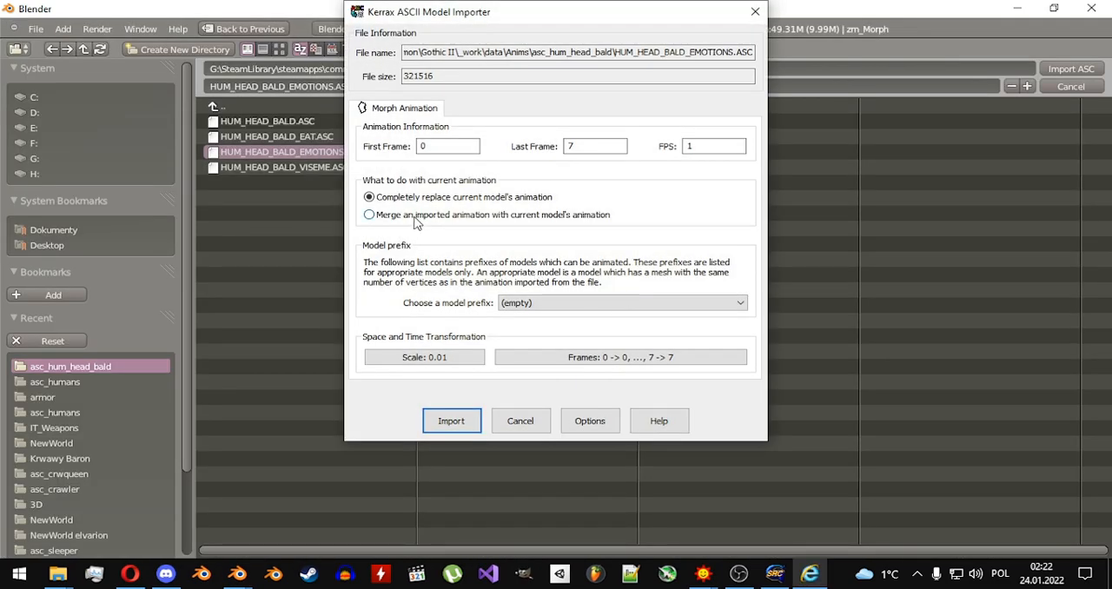
pyautogui.click(451, 420)
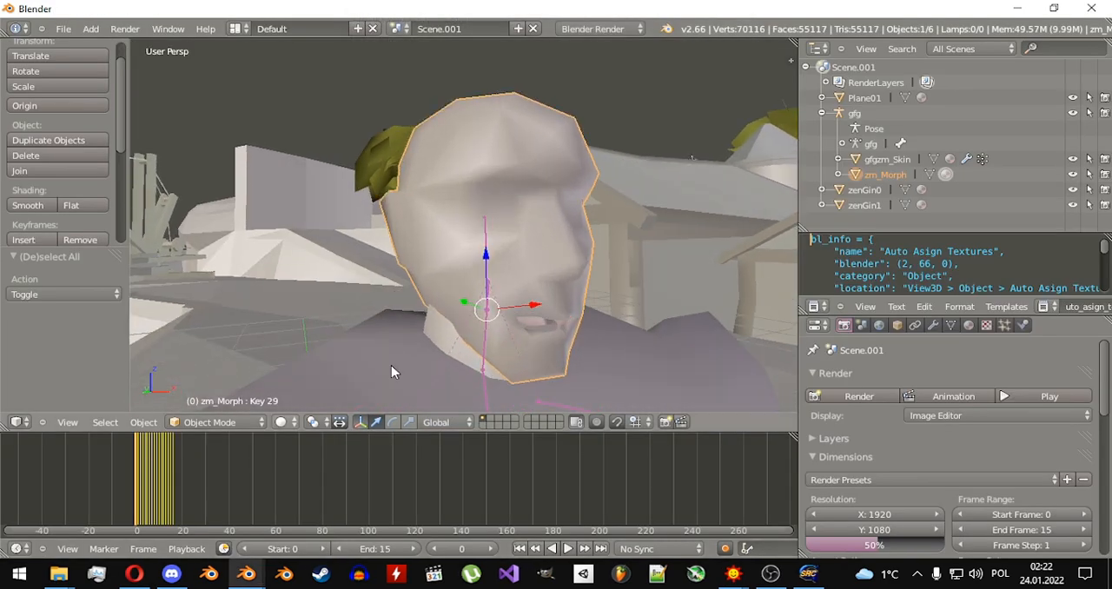
pyautogui.moveTo(526, 245); pyautogui.dragTo(504, 233, button='middle')
pyautogui.hotkey('alt', 'a')
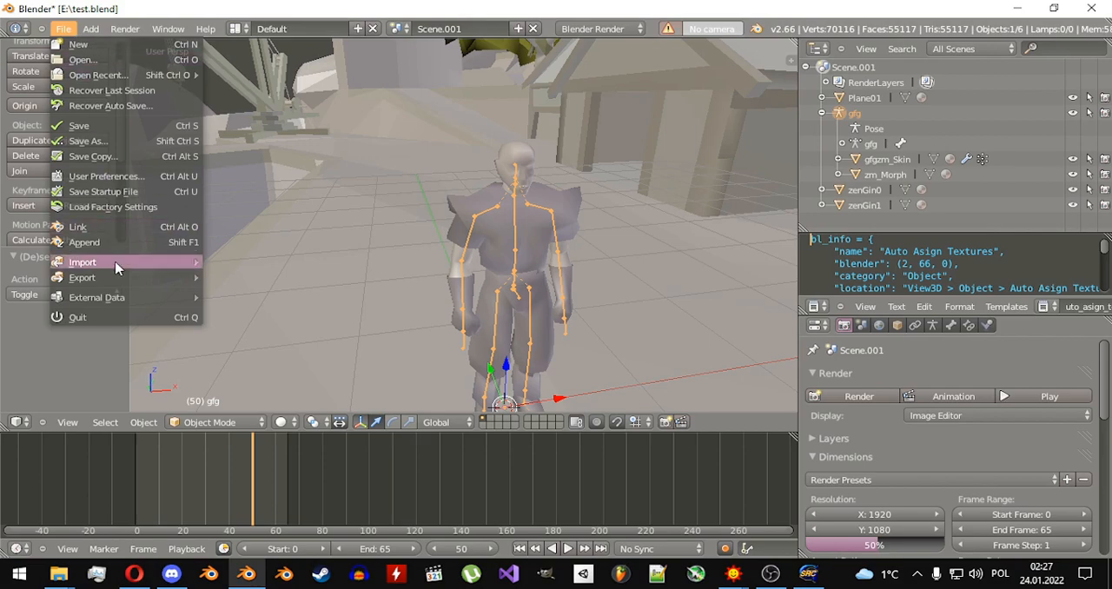
# Choose HUM_DANCE_01_A01.ASC from Anims\asc_humans for a Kerrax ASCII model import.
pyautogui.moveTo(116, 266)
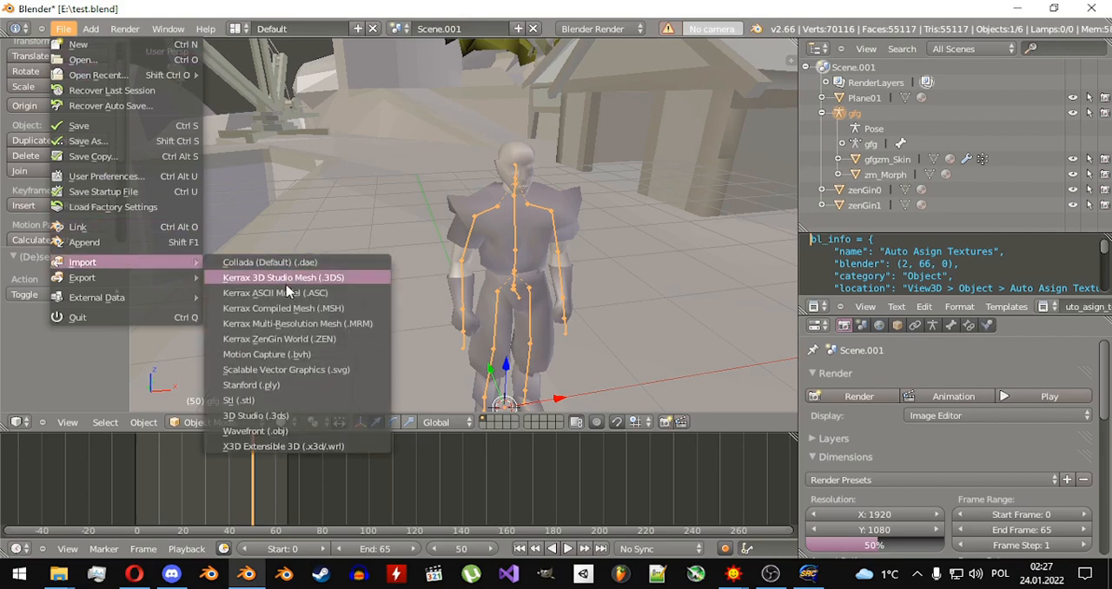
pyautogui.click(289, 297)
pyautogui.click(243, 107)
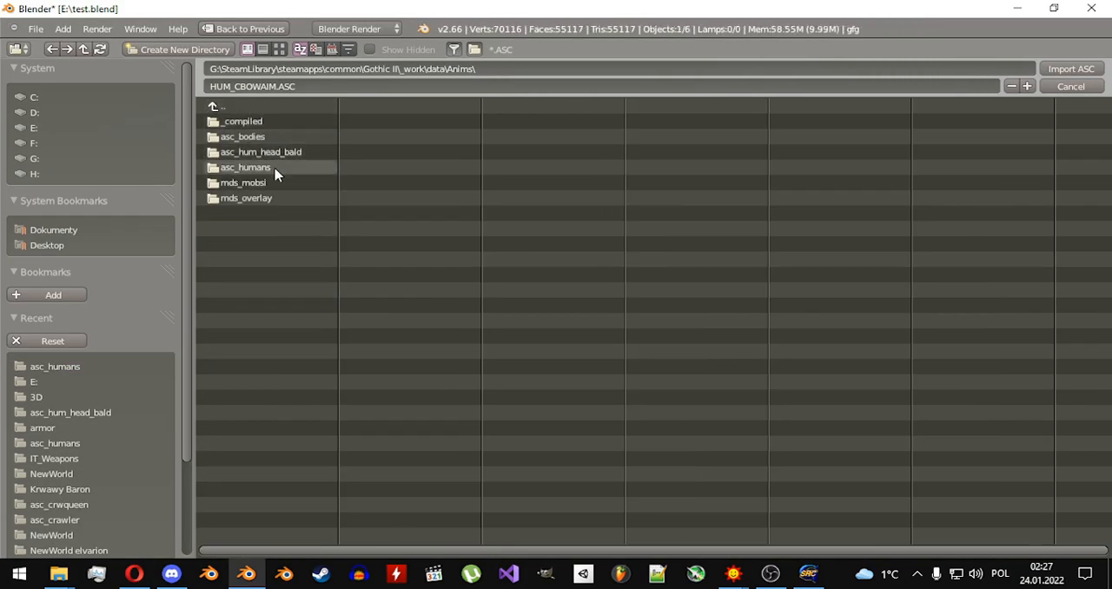
pyautogui.click(256, 107)
pyautogui.click(257, 122)
pyautogui.click(266, 174)
pyautogui.scroll(-5, 640, 448)
pyautogui.click(640, 444)
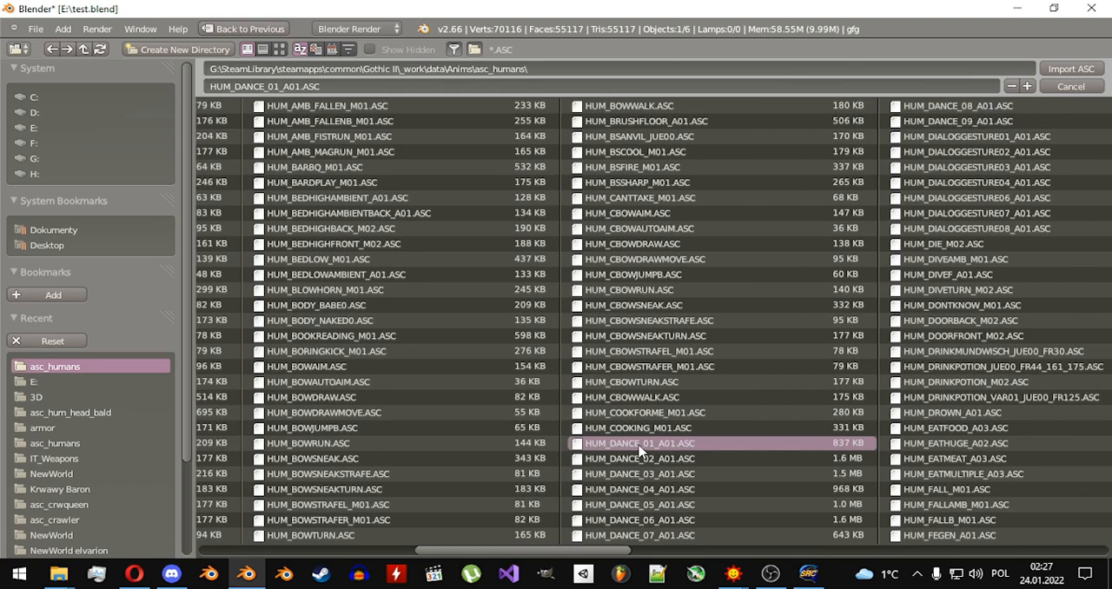
pyautogui.doubleClick(640, 447)
# Import the dance animation with model prefix gfg, completely replacing the current animation, and play it.
pyautogui.click(549, 292)
pyautogui.click(538, 307)
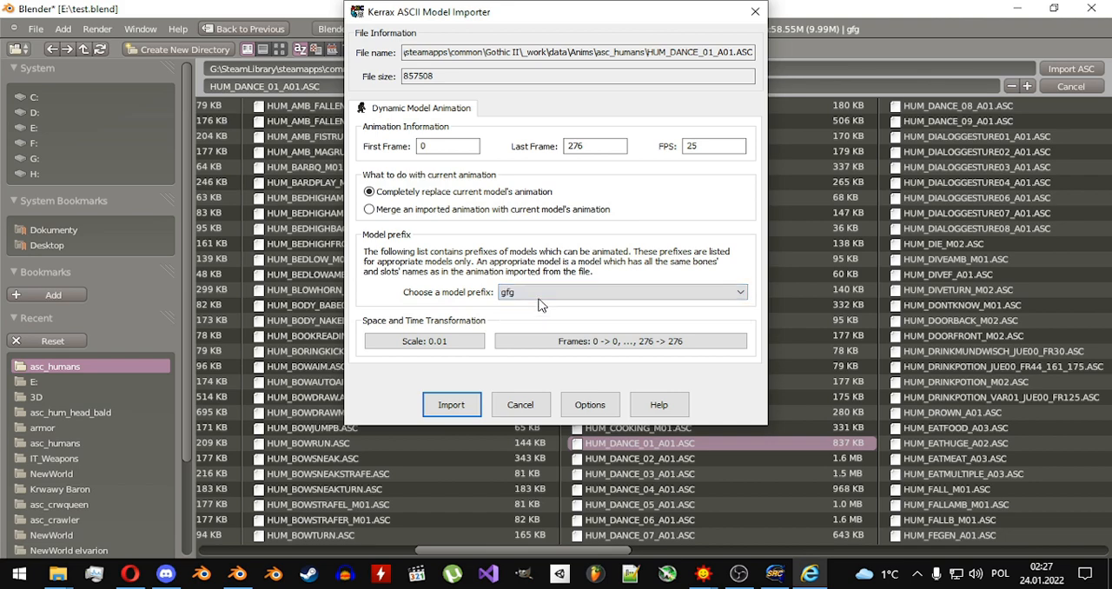
pyautogui.click(452, 405)
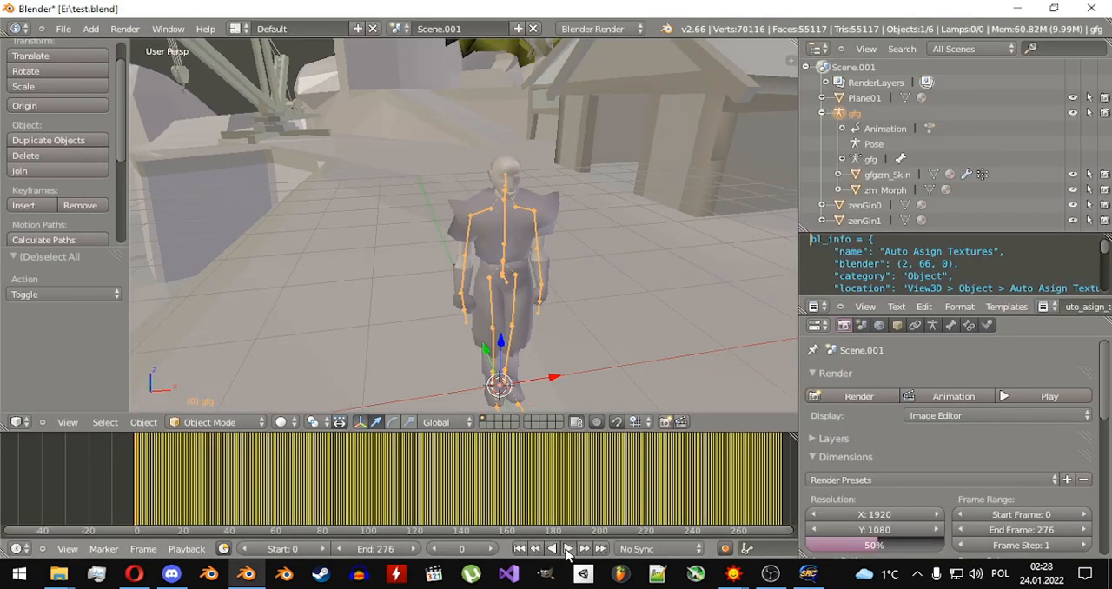
pyautogui.click(567, 548)
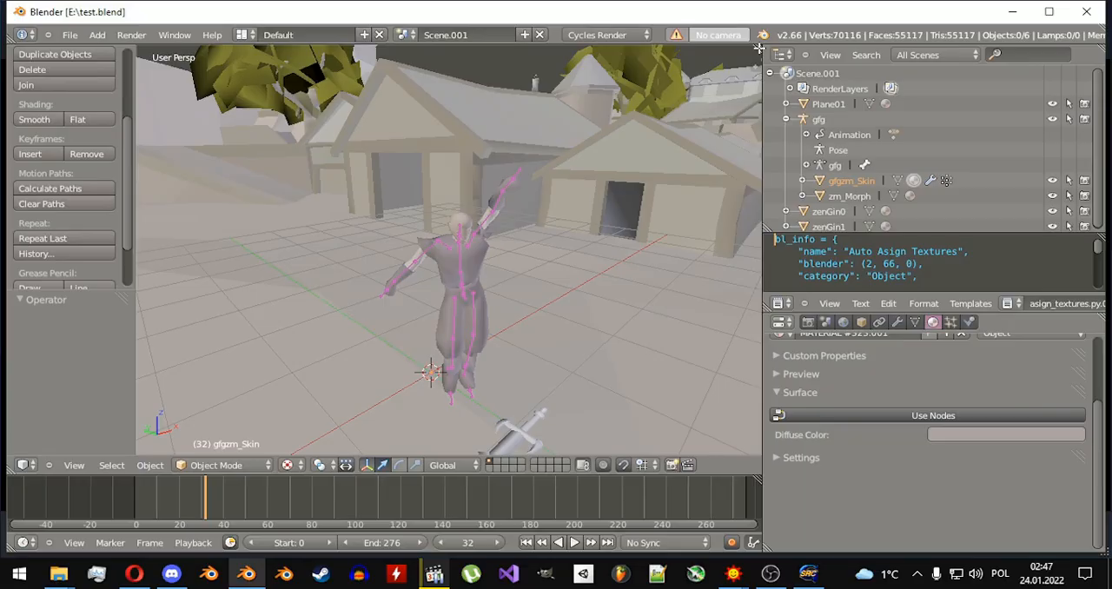
# Split the 3D View into an upper and a lower area and switch the upper one to Timeline and DopeSheet.
pyautogui.moveTo(757, 49); pyautogui.dragTo(749, 199)
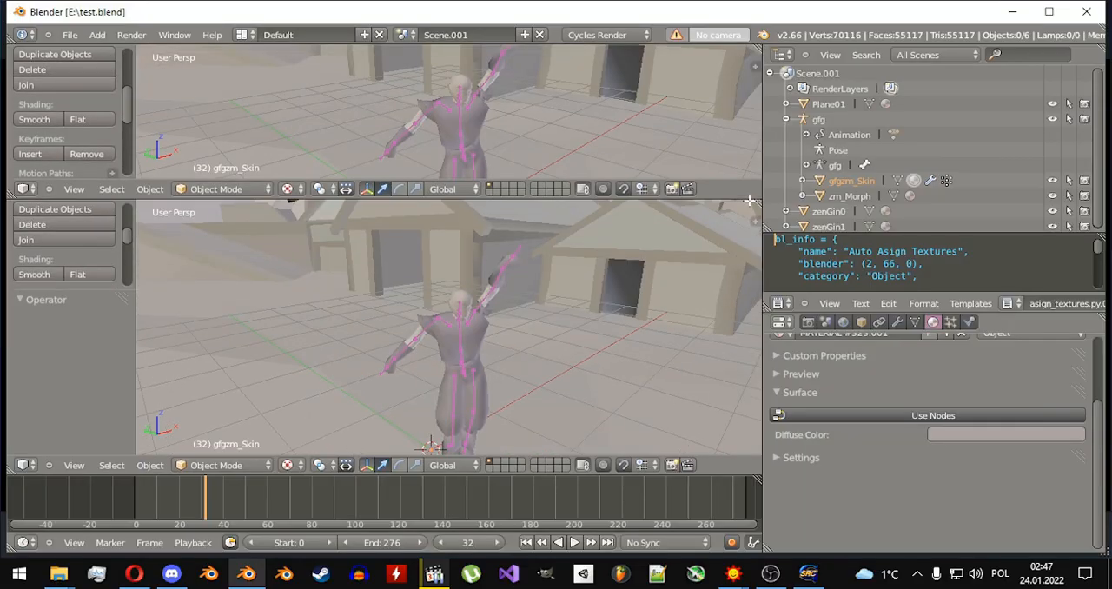
pyautogui.click(22, 189)
pyautogui.click(49, 204)
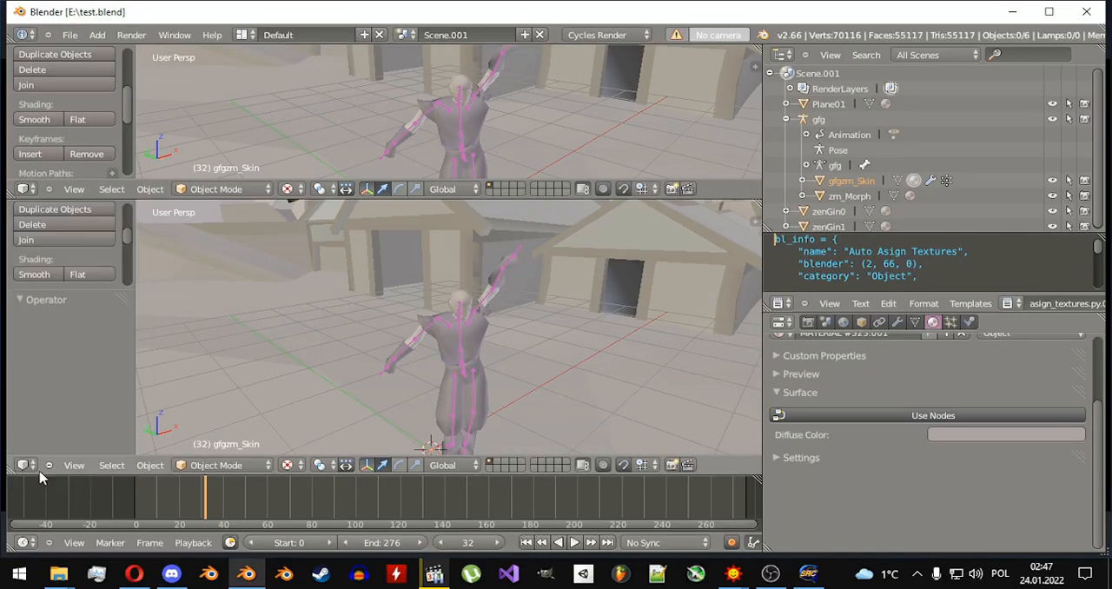
pyautogui.click(22, 465)
pyautogui.click(120, 455)
pyautogui.click(21, 188)
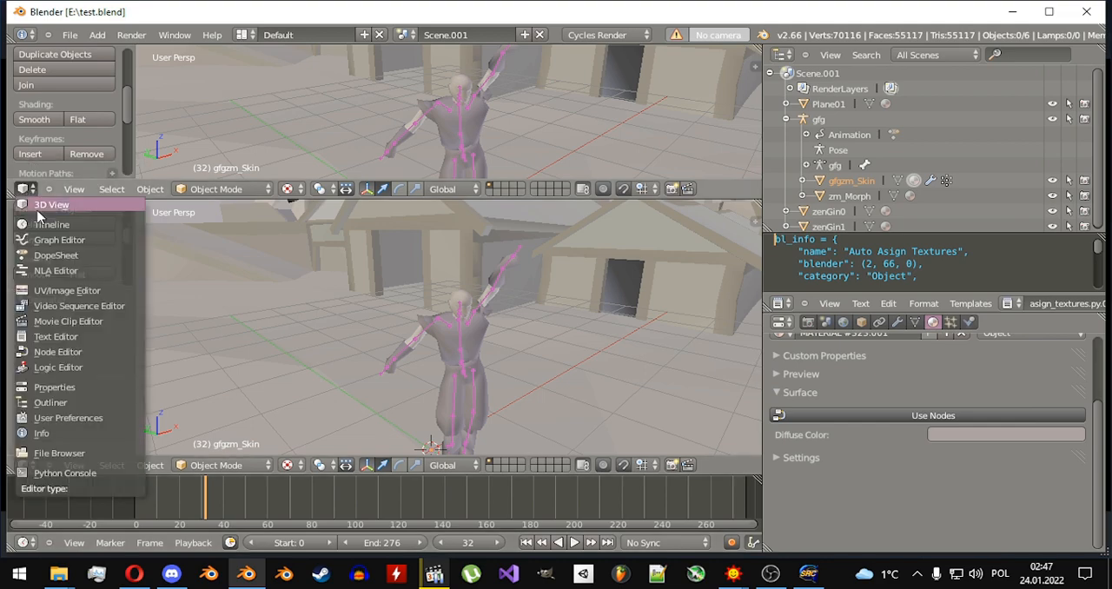
pyautogui.click(51, 224)
pyautogui.click(24, 189)
pyautogui.click(55, 256)
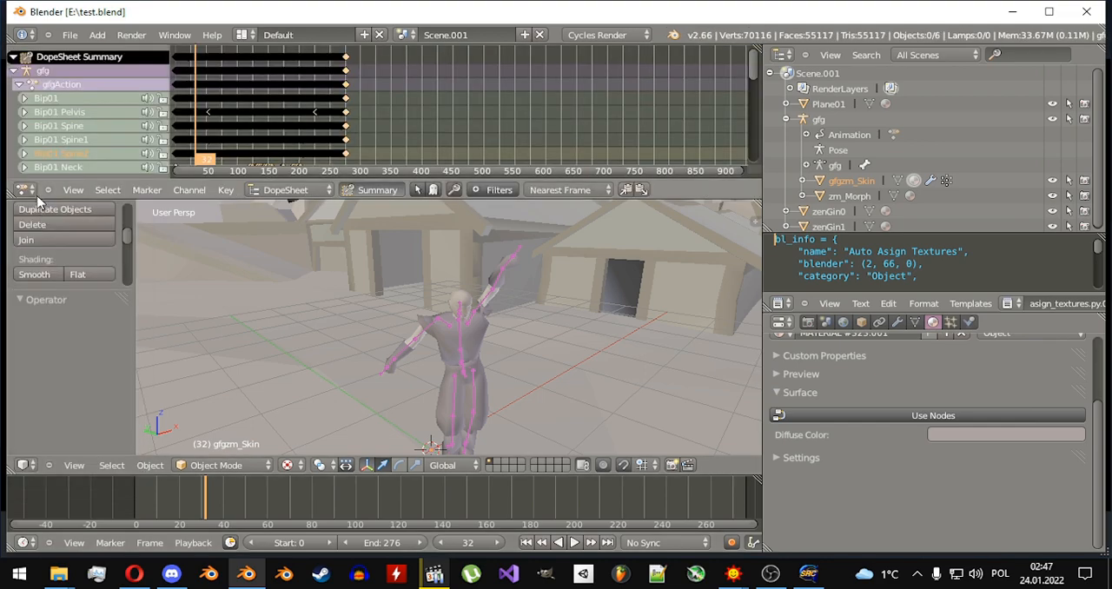
# Change the upper area to a Text Editor and load the auto_asign_textures.py script in it.
pyautogui.click(22, 190)
pyautogui.click(70, 339)
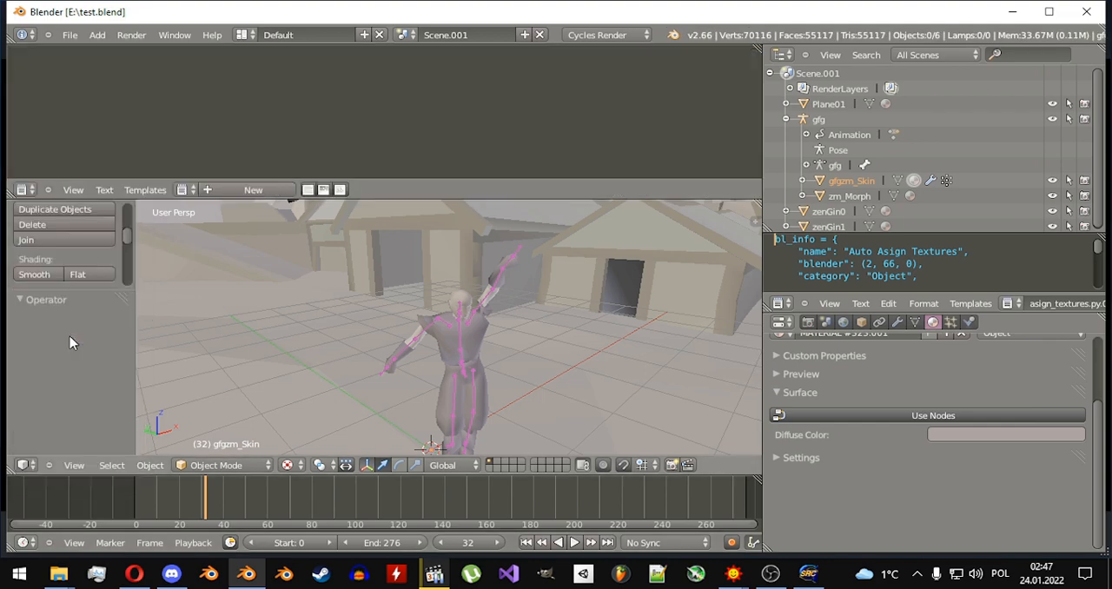
pyautogui.click(184, 189)
pyautogui.click(196, 214)
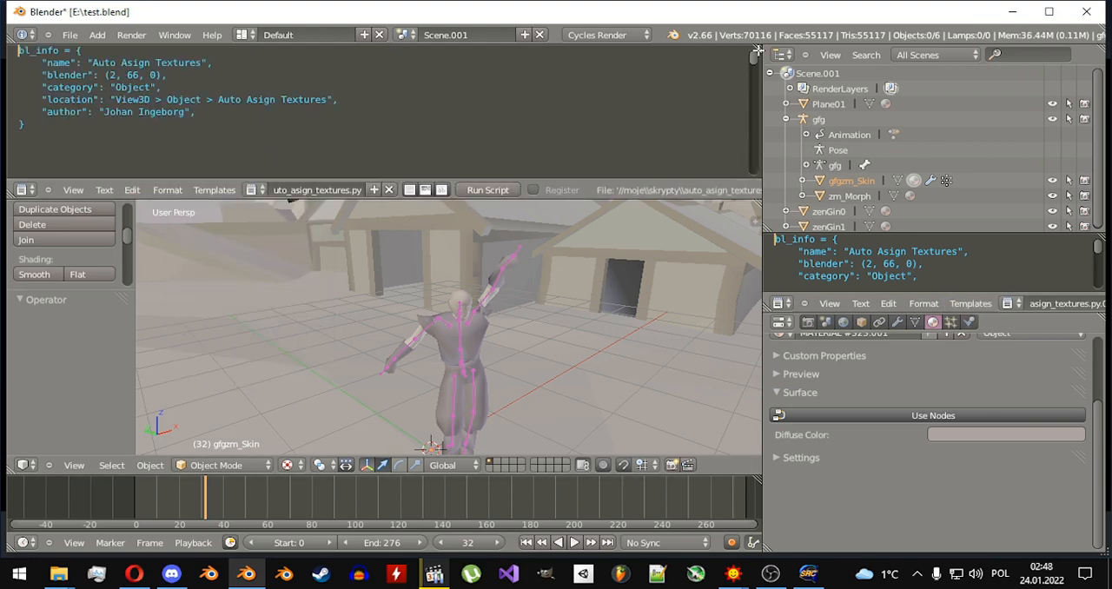
# Split the upper Text Editor side by side and cycle the new area through NLA Editor, Movie Clip Editor and Node Editor.
pyautogui.moveTo(755, 49); pyautogui.dragTo(291, 68)
pyautogui.click(314, 190)
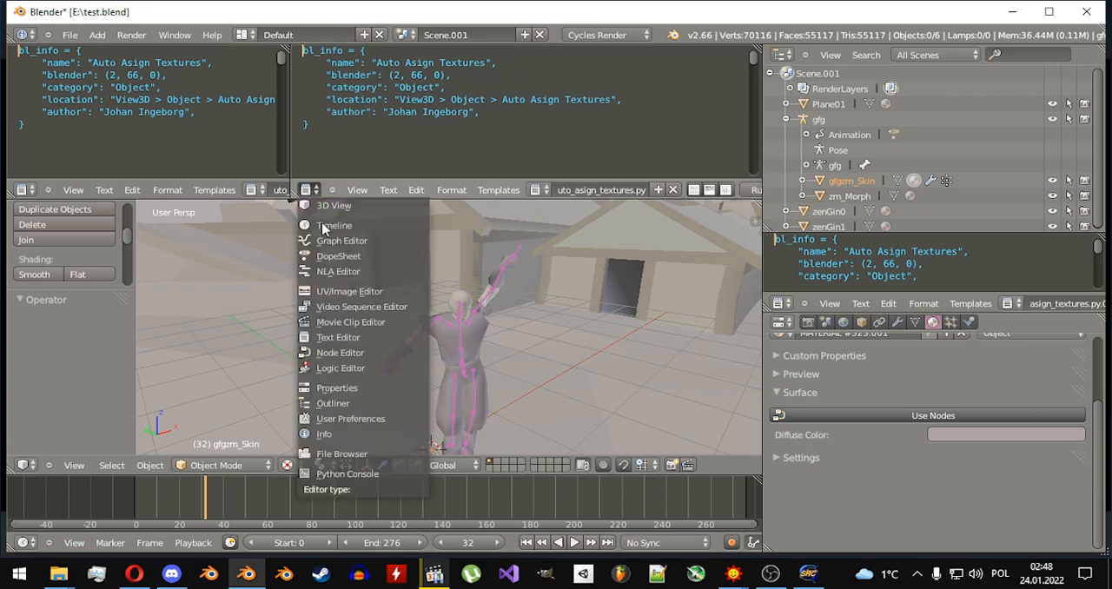
pyautogui.click(334, 271)
pyautogui.click(311, 191)
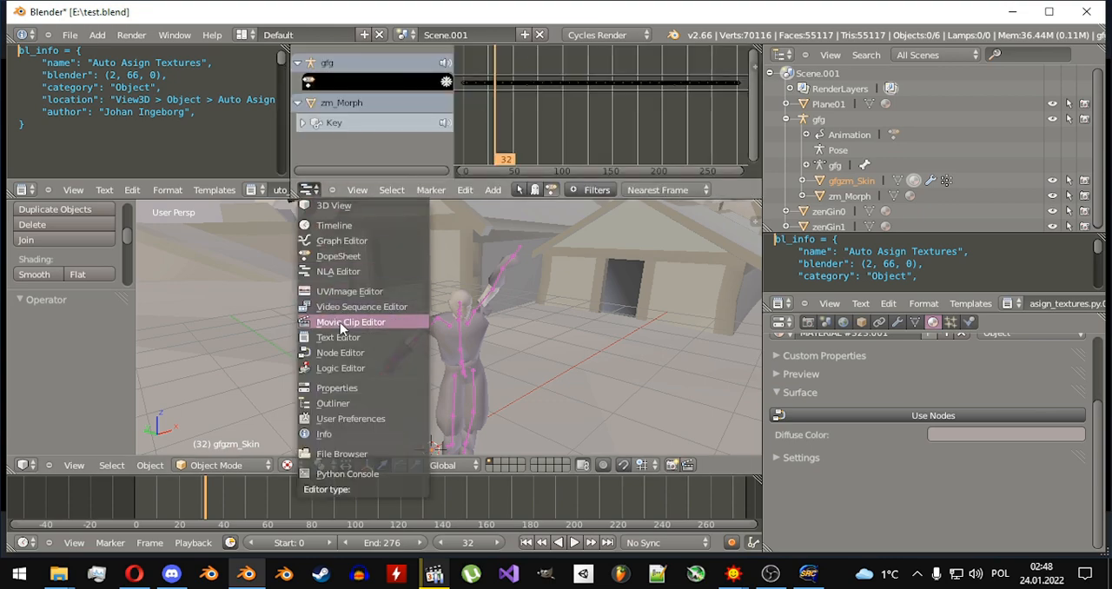
pyautogui.click(340, 322)
pyautogui.click(309, 190)
pyautogui.click(340, 352)
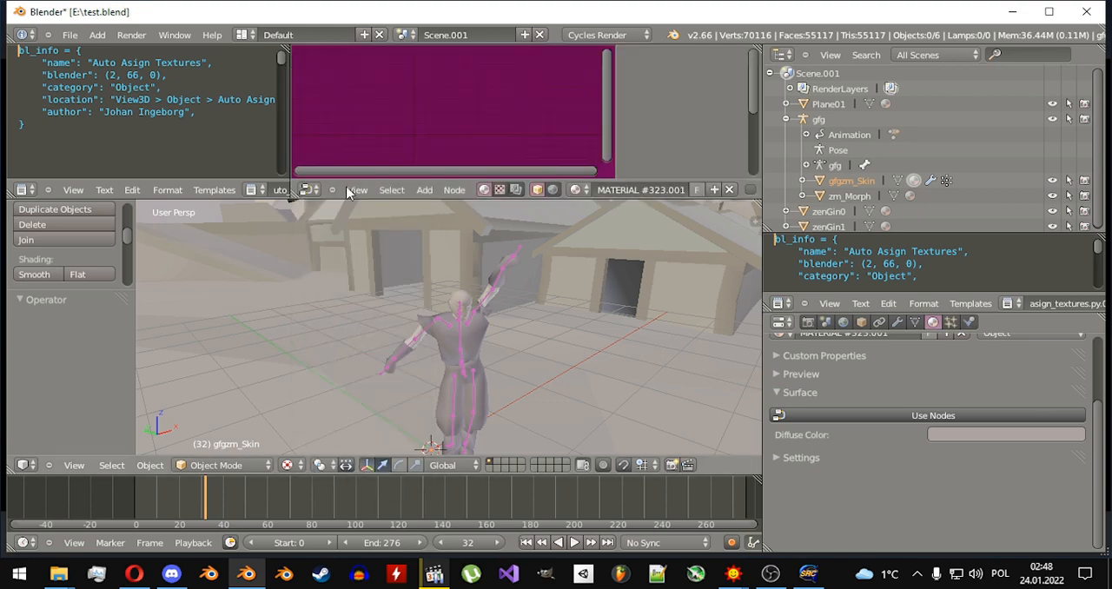
# Join the Text Editor over the Node Editor area, and join the 3D View over the Text Editor above it.
pyautogui.moveTo(283, 48); pyautogui.dragTo(435, 52)
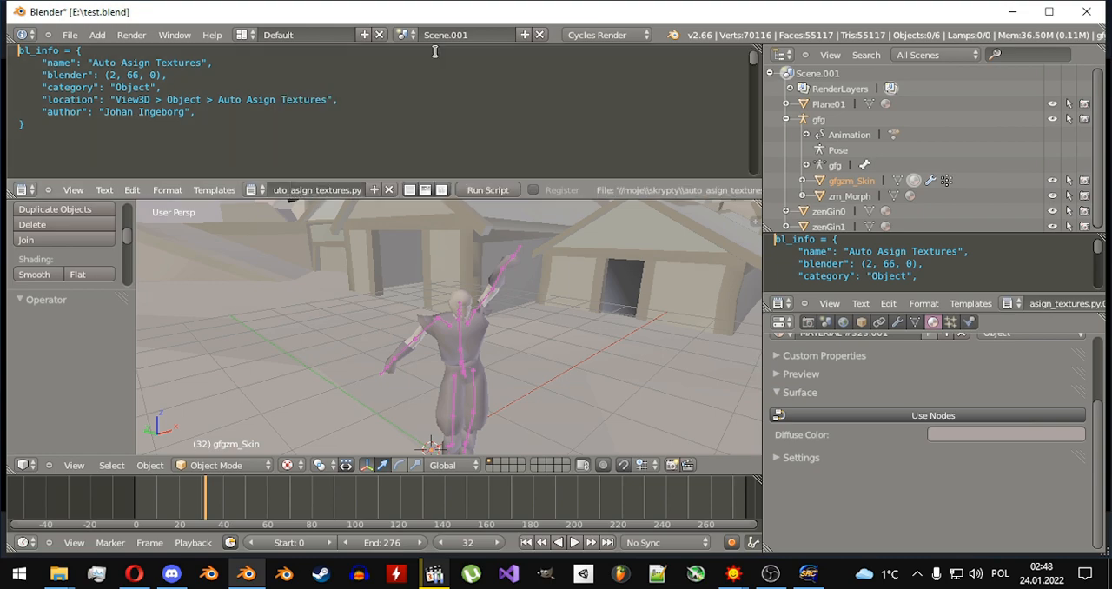
pyautogui.moveTo(754, 198); pyautogui.dragTo(725, 125)
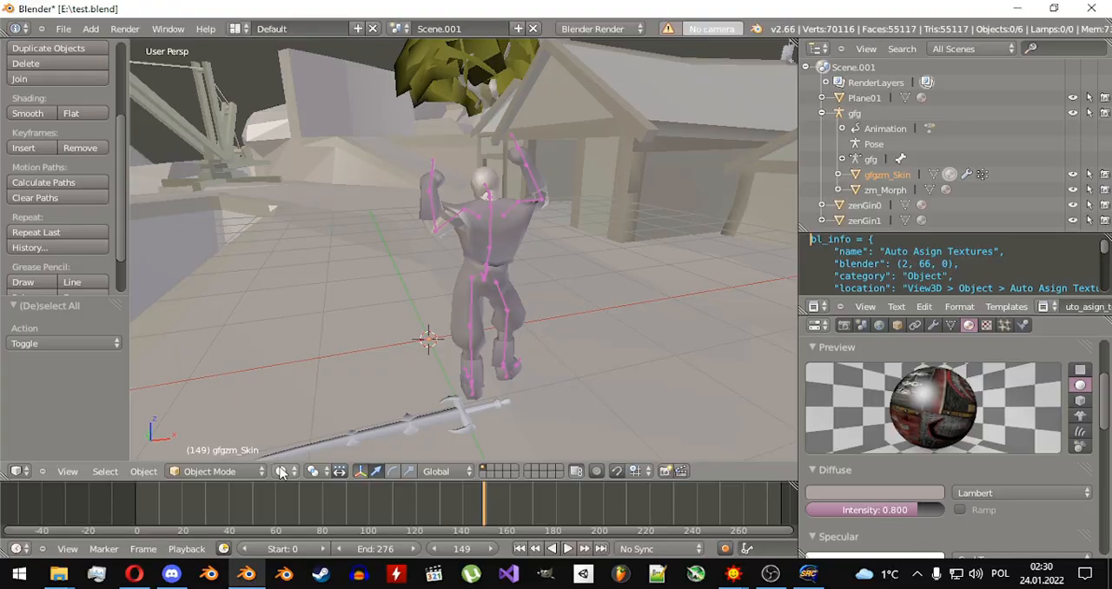
# Set the 3D View's viewport shading to Texture and play the armored character's dance animation.
pyautogui.click(281, 471)
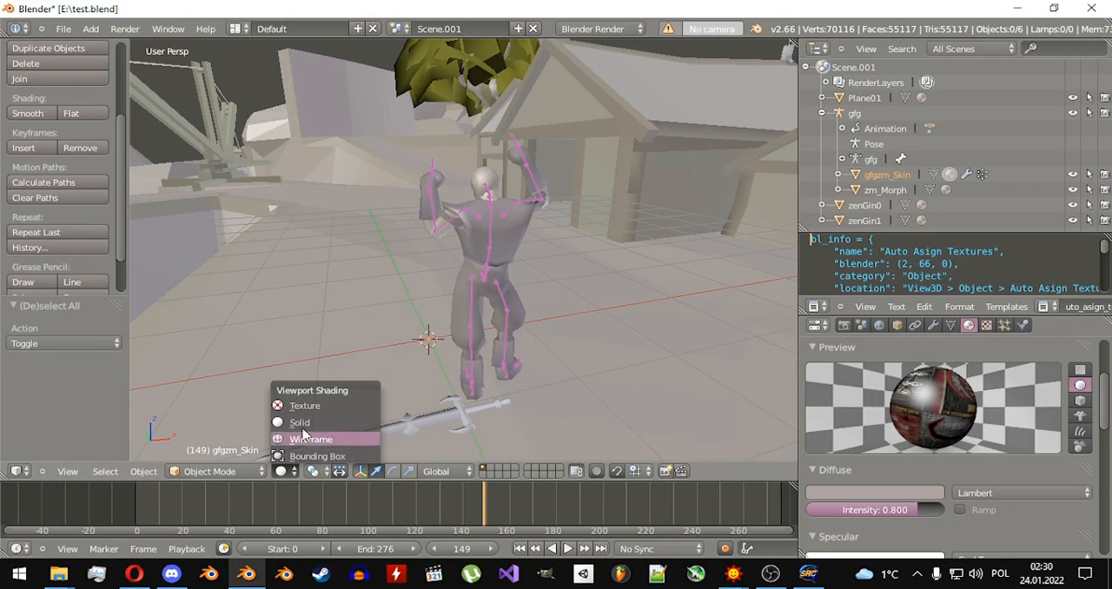
pyautogui.click(312, 407)
pyautogui.moveTo(382, 285); pyautogui.dragTo(556, 287, button='middle')
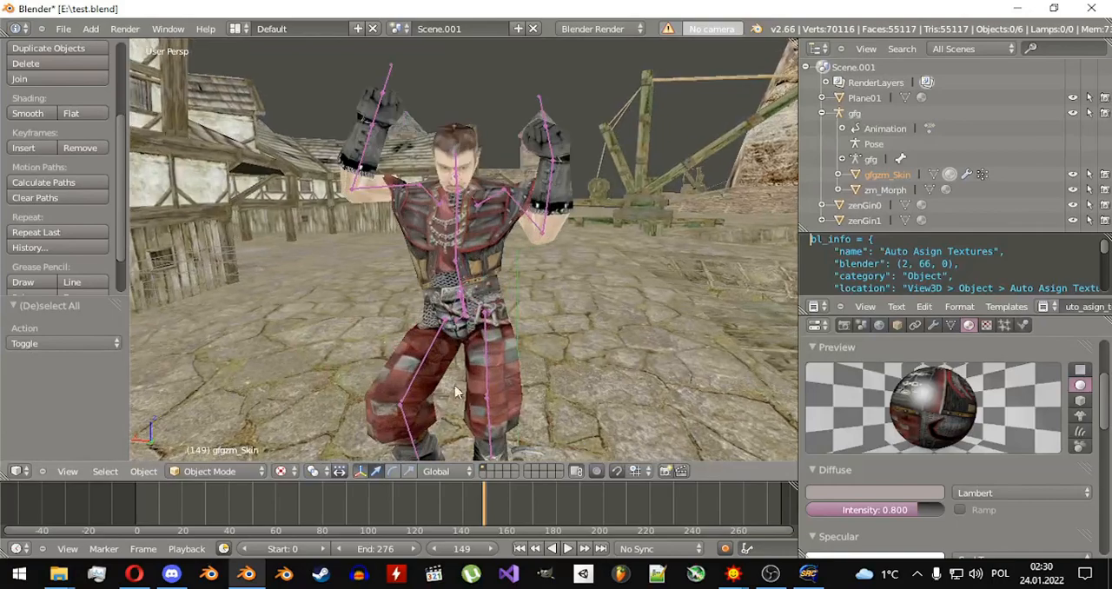
pyautogui.click(566, 548)
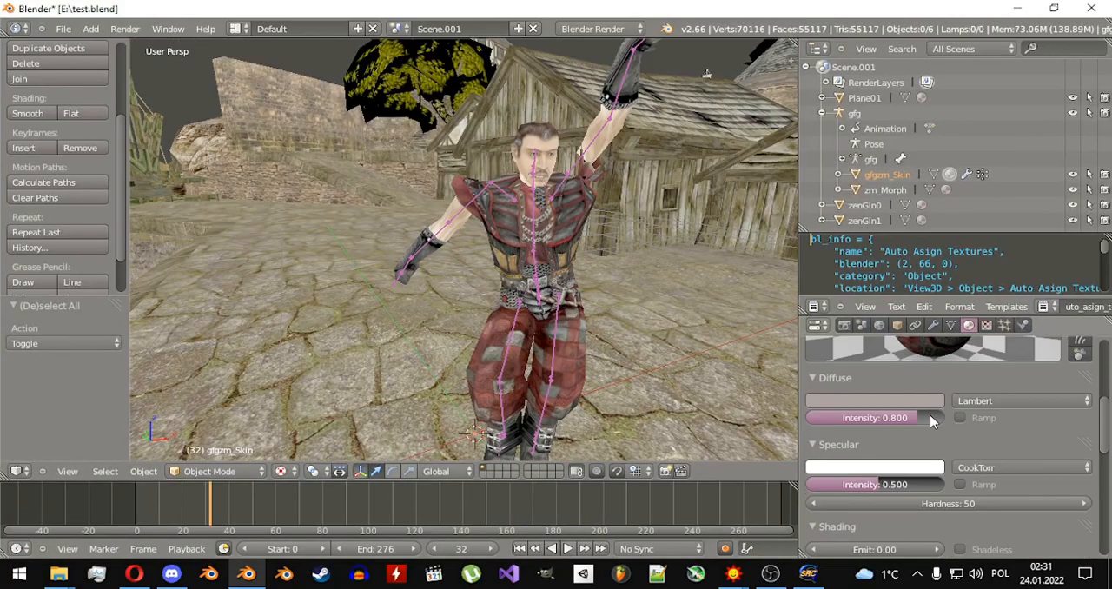
# Switch the render engine to Cycles Render.
pyautogui.scroll(4, 931, 421)
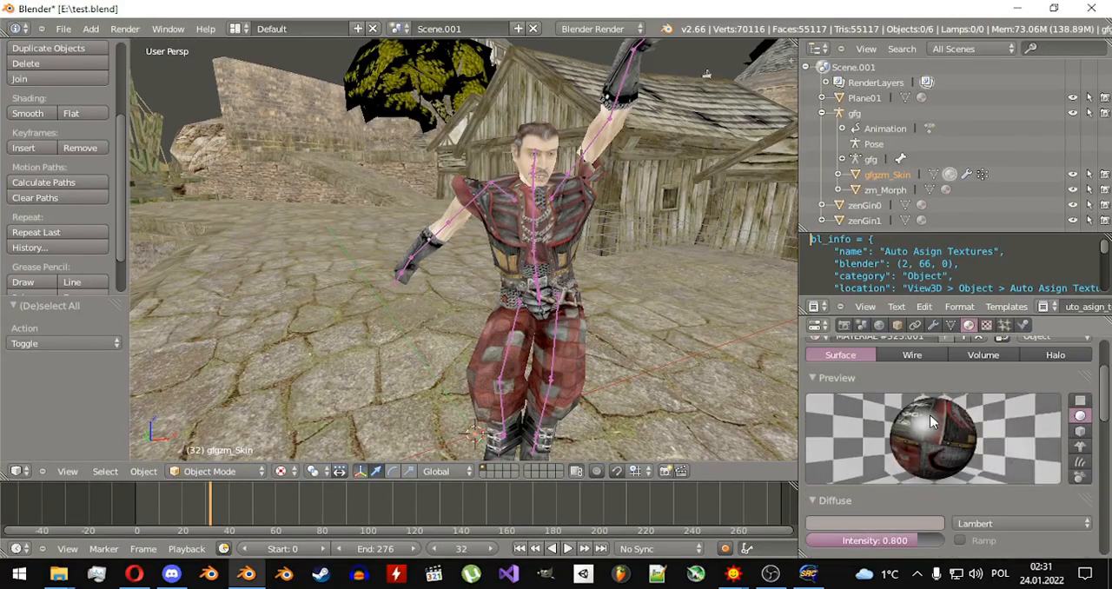
pyautogui.click(601, 29)
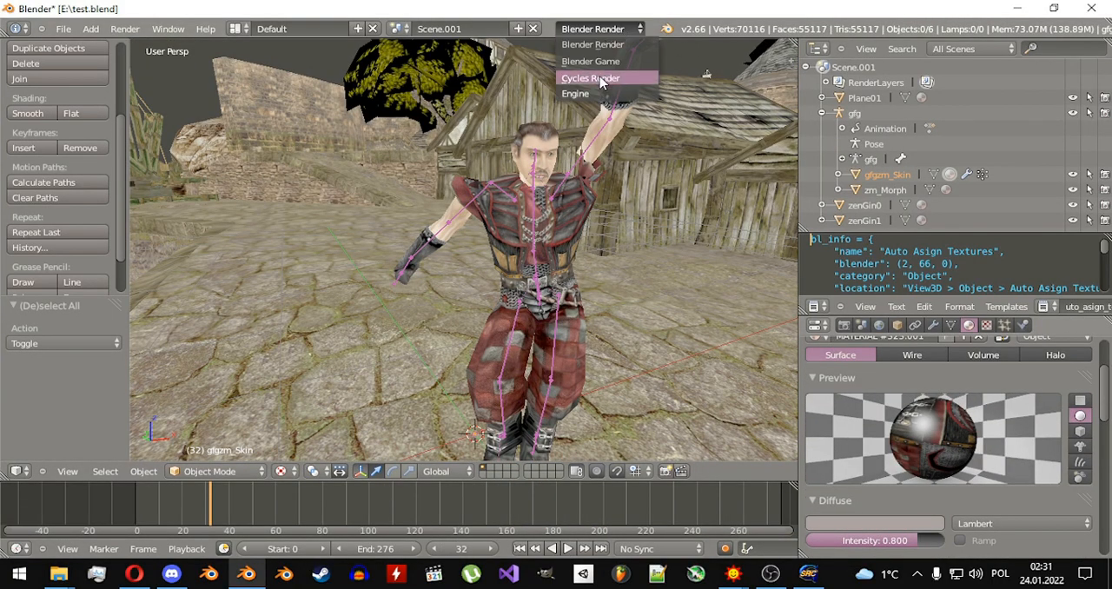
pyautogui.click(599, 78)
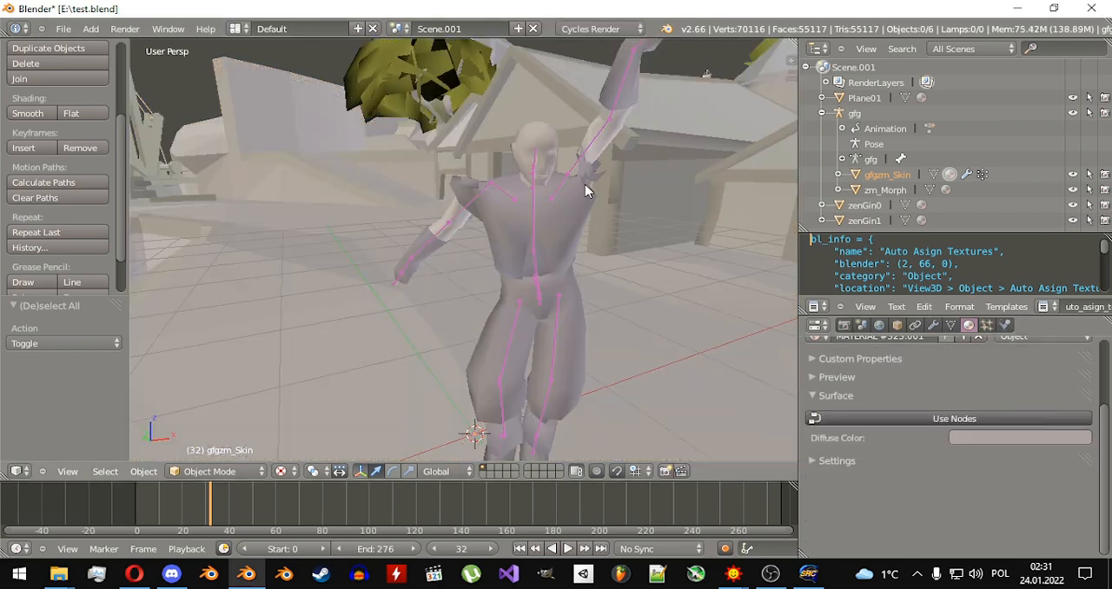
# Select the character's body mesh, enable shader nodes for its MATERIAL #323.001, and set the Diffuse BSDF color input to Image Texture.
pyautogui.rightClick(574, 224)
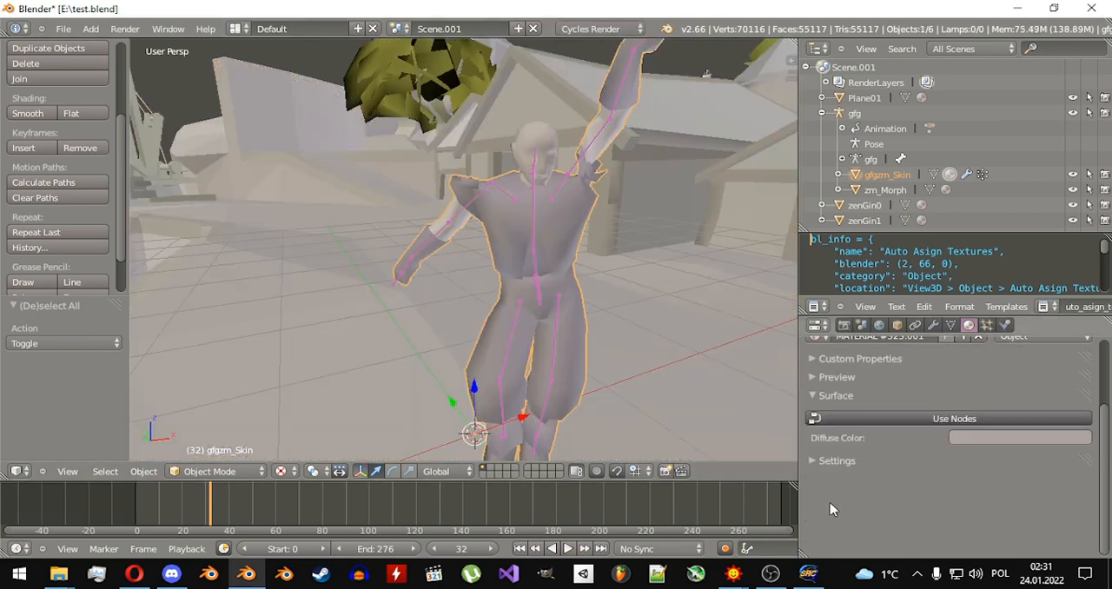
pyautogui.click(975, 420)
pyautogui.click(1069, 452)
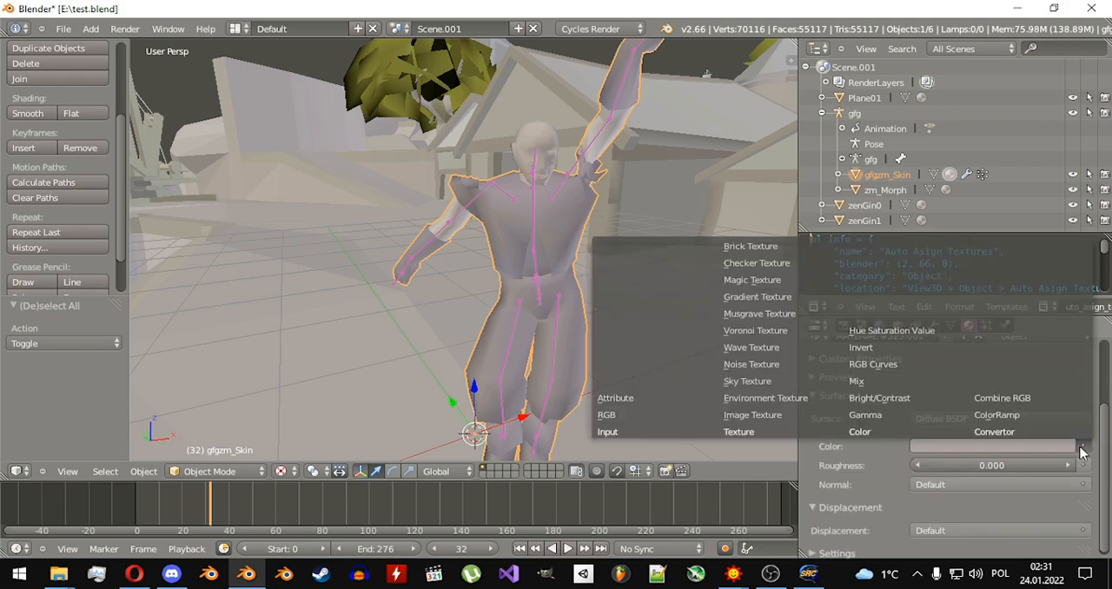
pyautogui.click(761, 557)
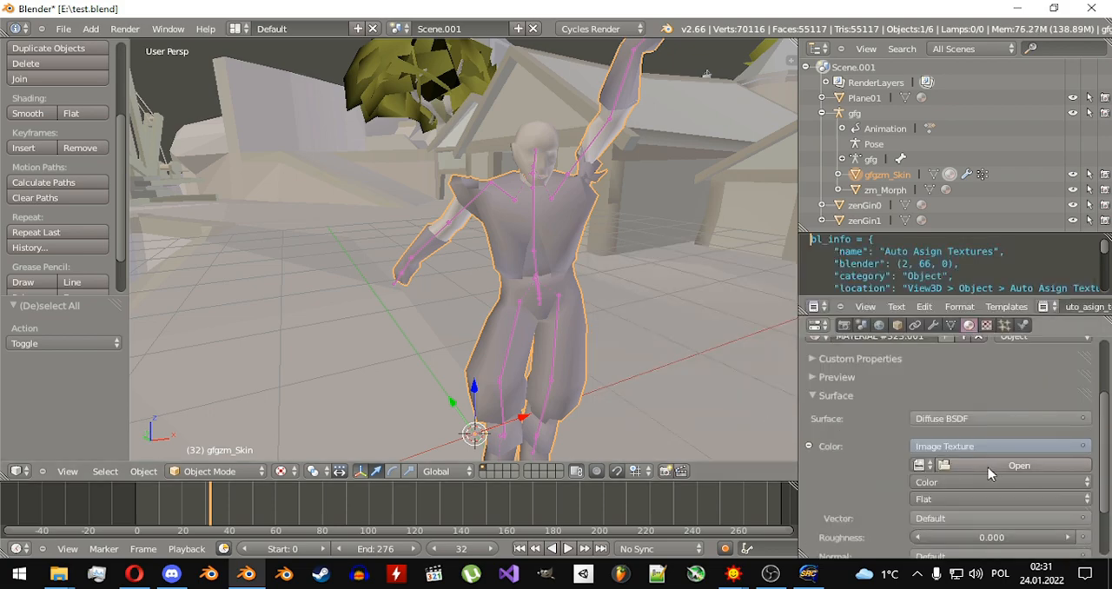
# Start opening an image for the armor texture and browse to Gothic II's _work\data\Textures\NPCs\Armor folder.
pyautogui.scroll(1, 988, 474)
pyautogui.click(990, 491)
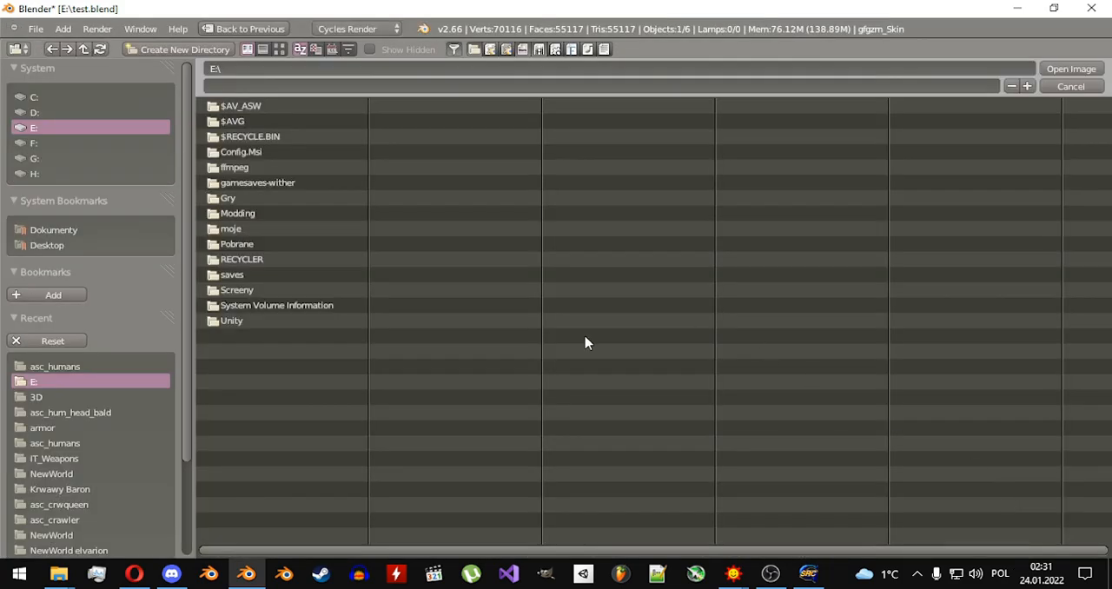
pyautogui.click(99, 367)
pyautogui.click(224, 108)
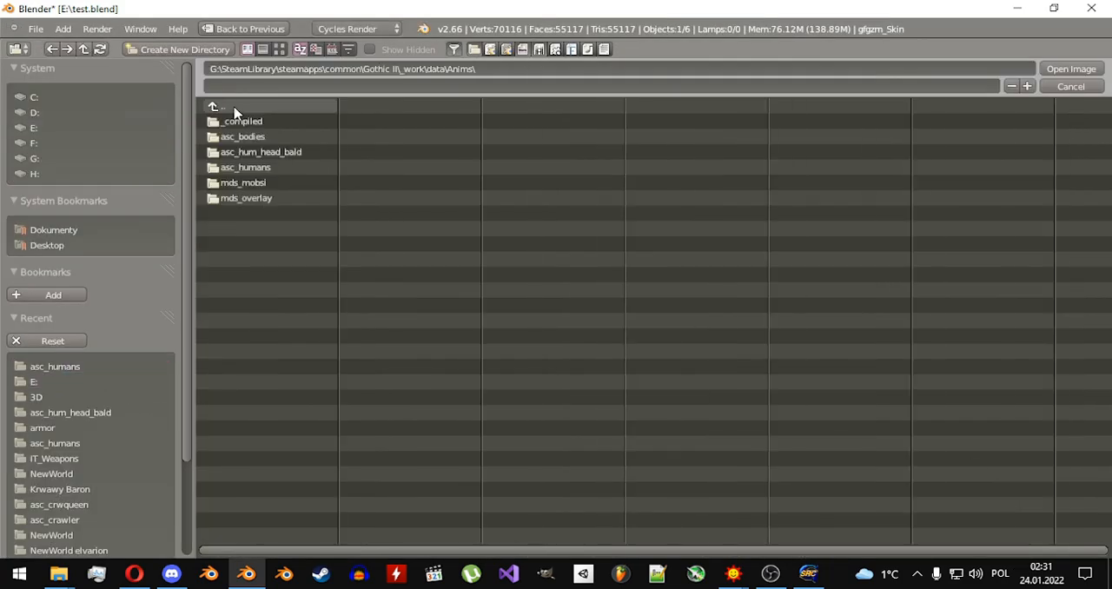
pyautogui.click(238, 108)
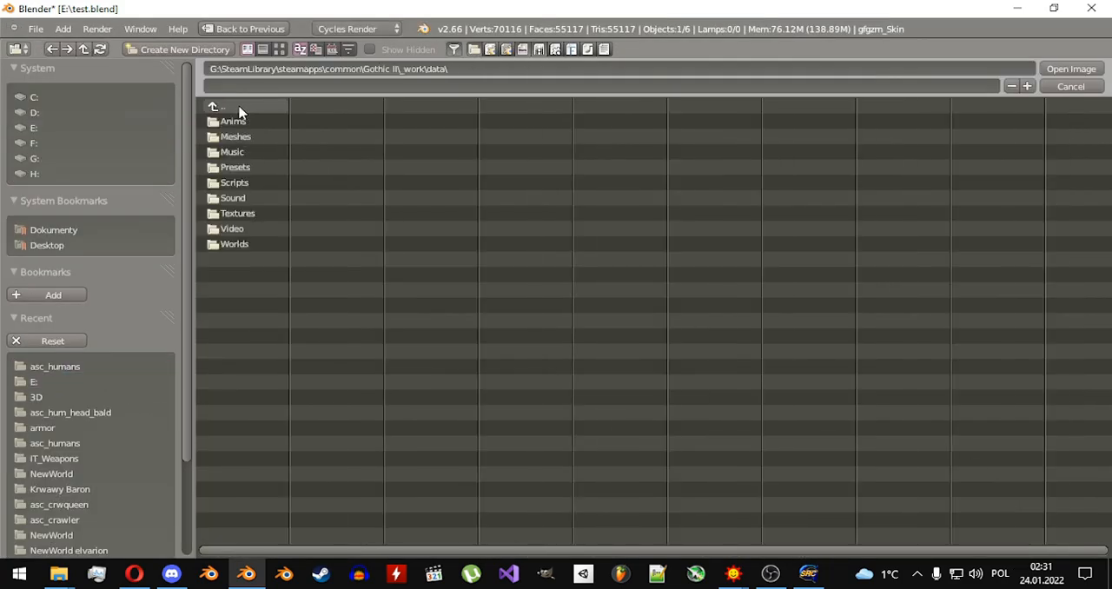
pyautogui.click(259, 215)
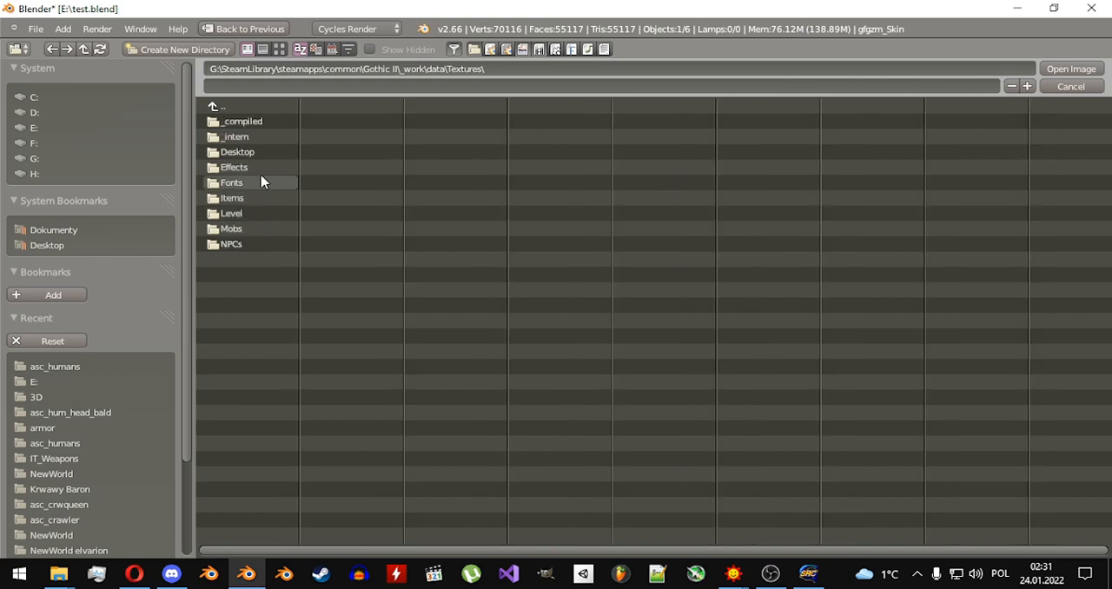
pyautogui.click(250, 245)
pyautogui.click(247, 126)
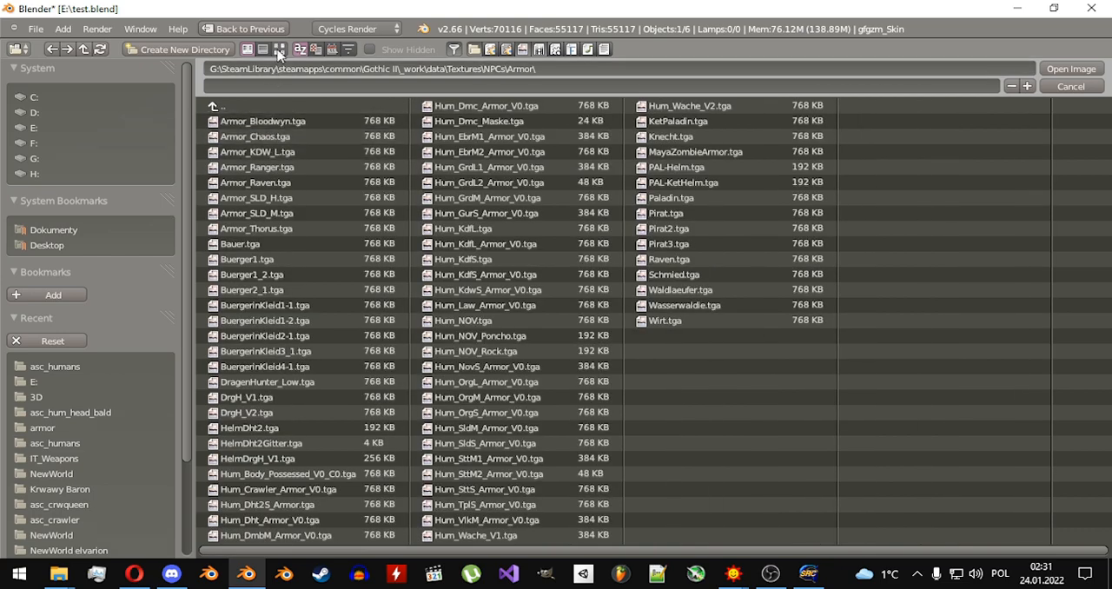
# Show the armor images as thumbnails and load Hum_SttS_Armor_V0.tga as the armor's image texture.
pyautogui.click(279, 49)
pyautogui.scroll(-10, 258, 335)
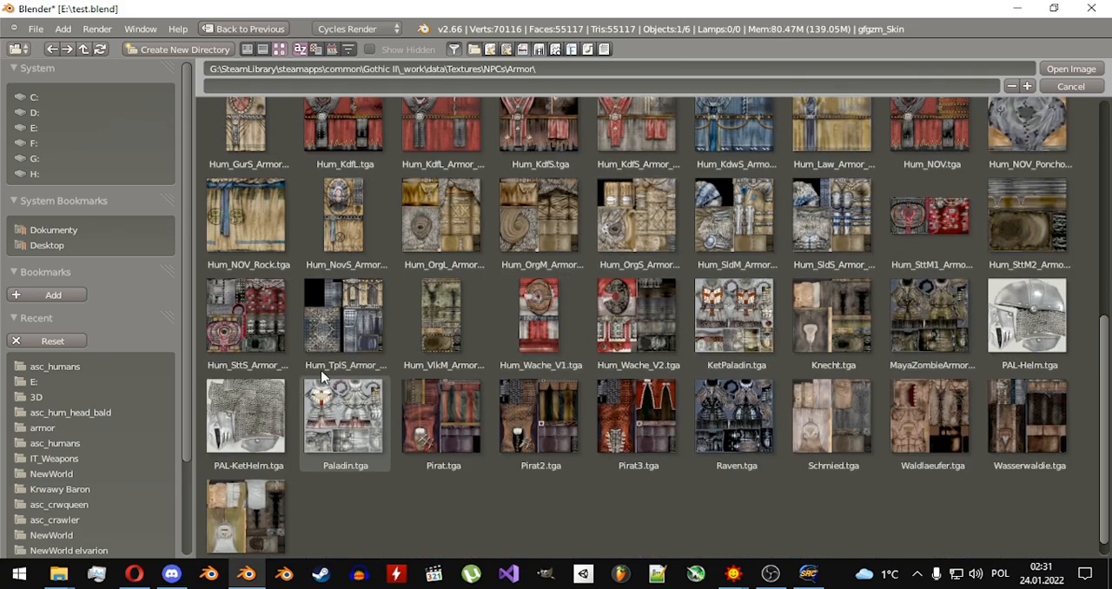
pyautogui.doubleClick(259, 334)
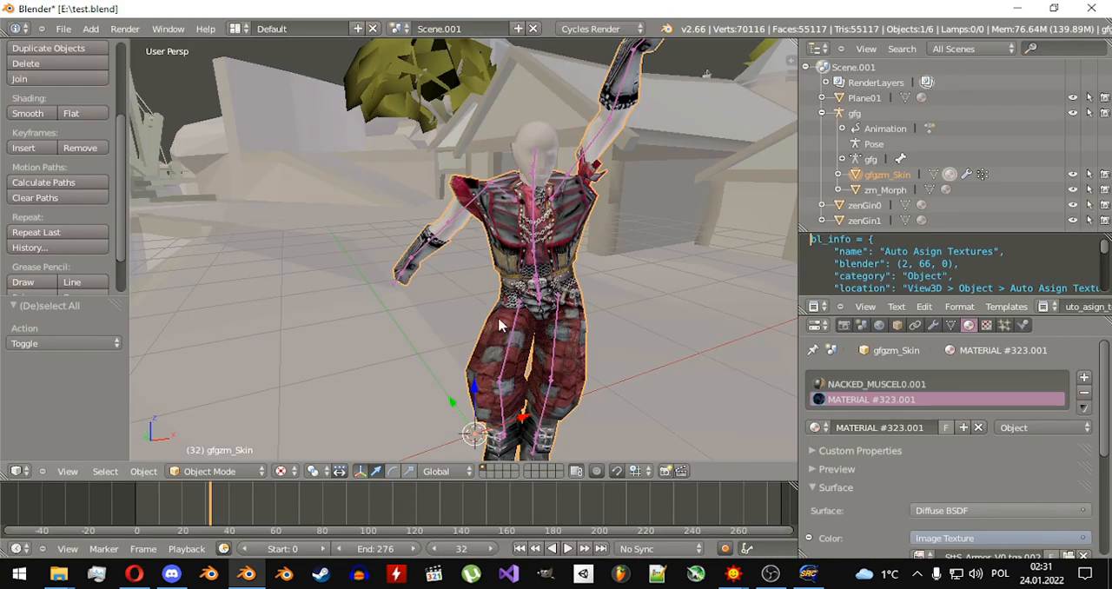
# Switch the render engine back to Blender Render.
pyautogui.moveTo(508, 323); pyautogui.dragTo(539, 309, button='middle')
pyautogui.click(591, 28)
pyautogui.click(600, 42)
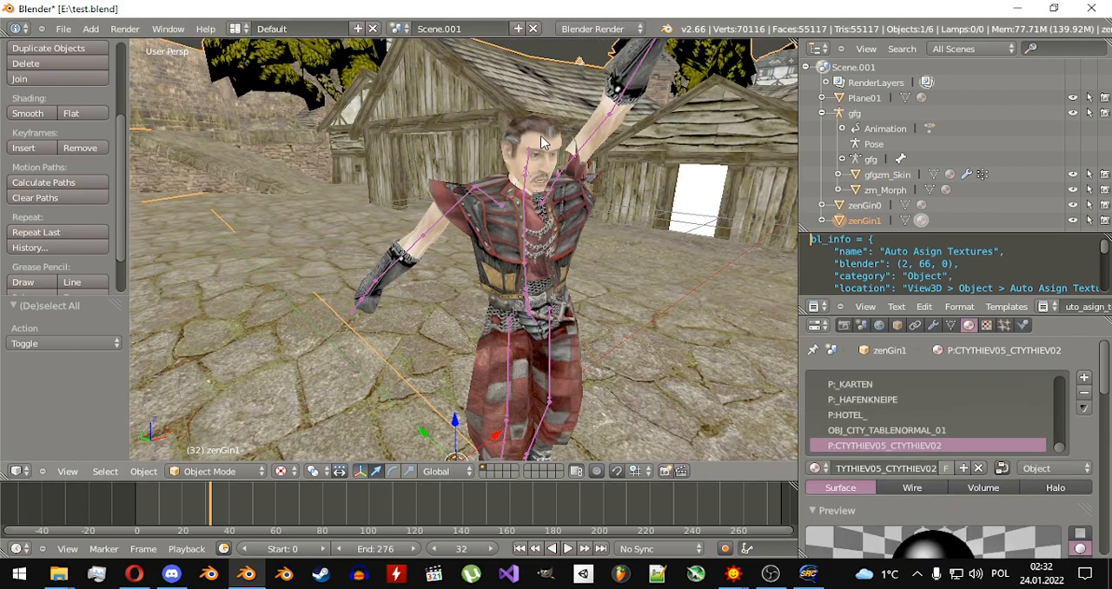
# Select the head mesh and its MAINNPCHEAD.002 material, and copy the texture name HUM_HEAD_V0_C0.TGA from its texture settings.
pyautogui.rightClick(541, 141)
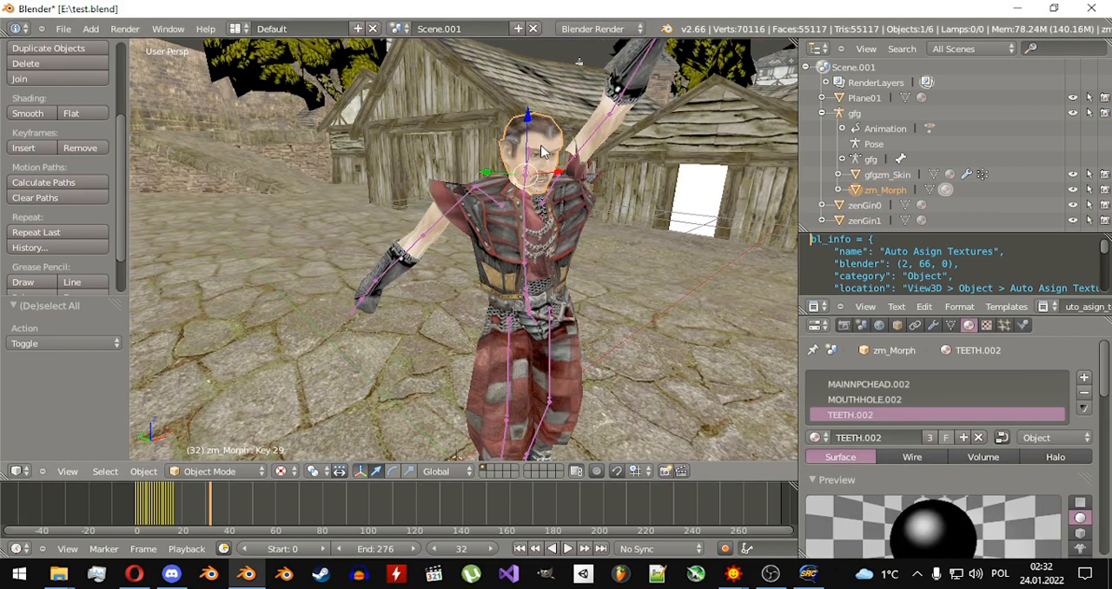
pyautogui.click(869, 385)
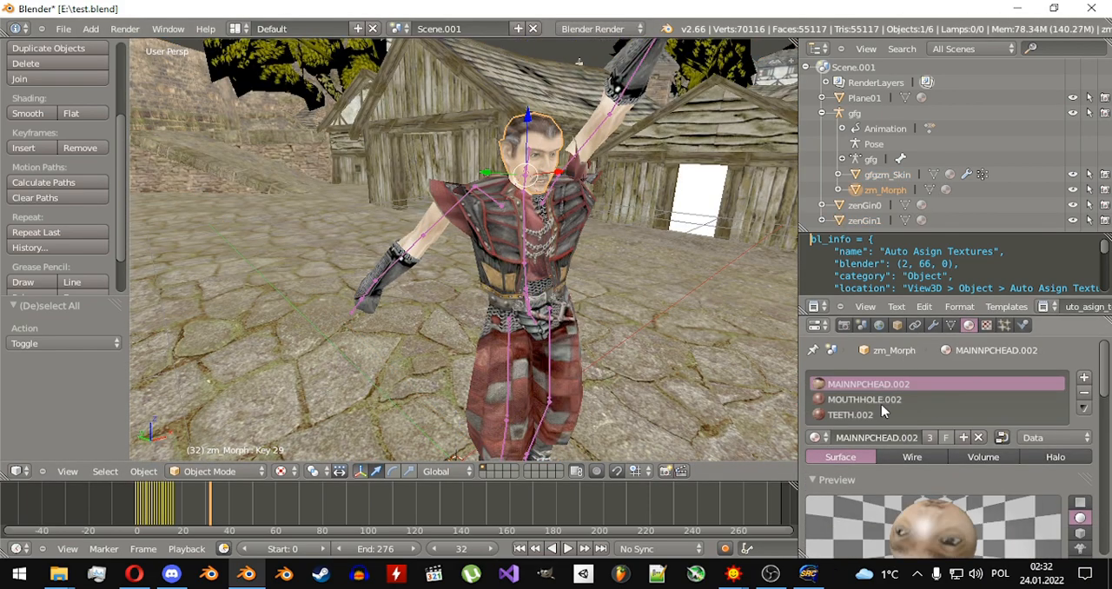
pyautogui.click(986, 325)
pyautogui.scroll(-1, 1070, 419)
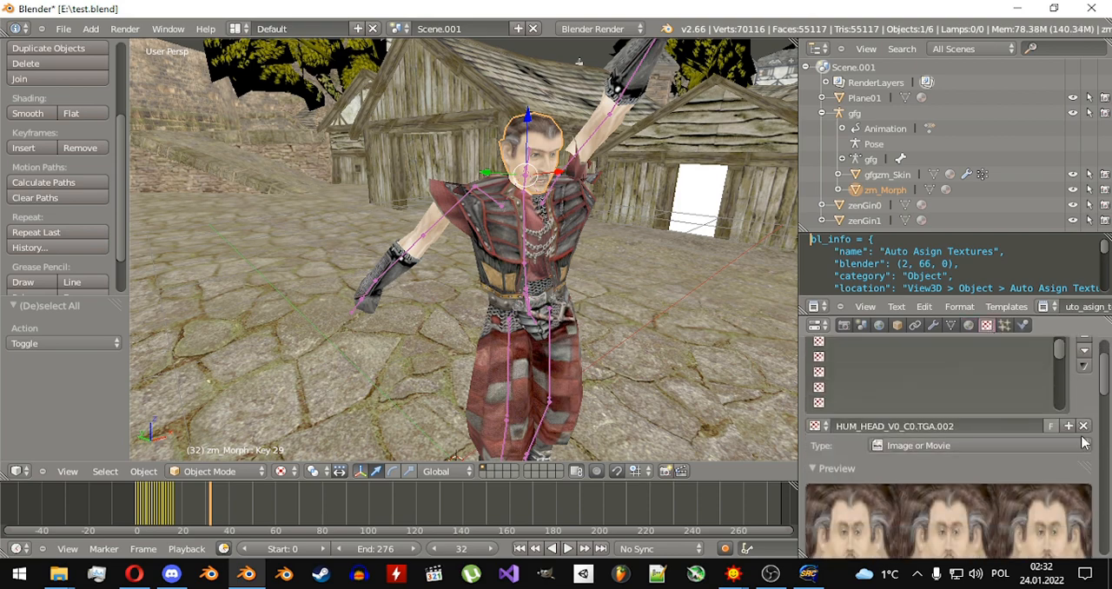
pyautogui.click(949, 425)
pyautogui.hotkey('ctrl', 'c')
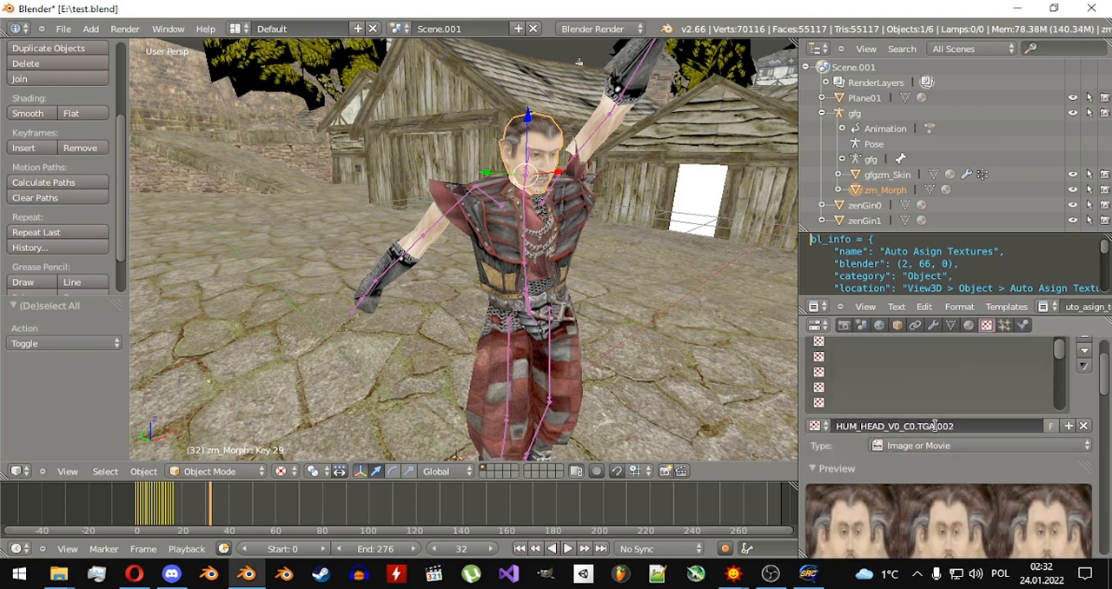
pyautogui.click(920, 385)
# Return to the head's material settings and set the render engine to Cycles Render.
pyautogui.click(969, 325)
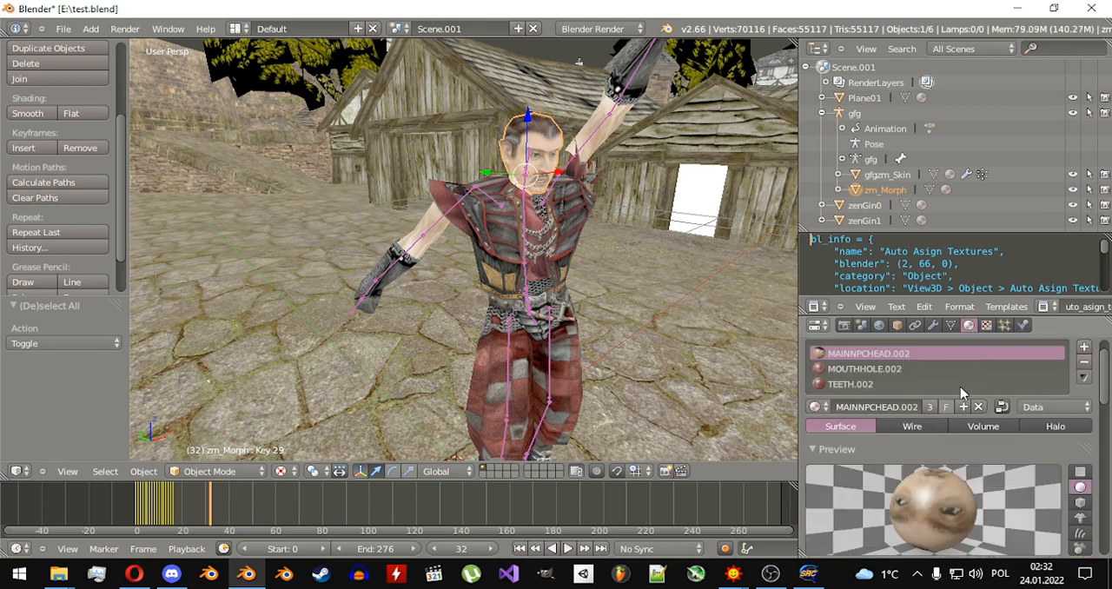
pyautogui.scroll(-5, 965, 392)
pyautogui.click(608, 29)
pyautogui.click(608, 77)
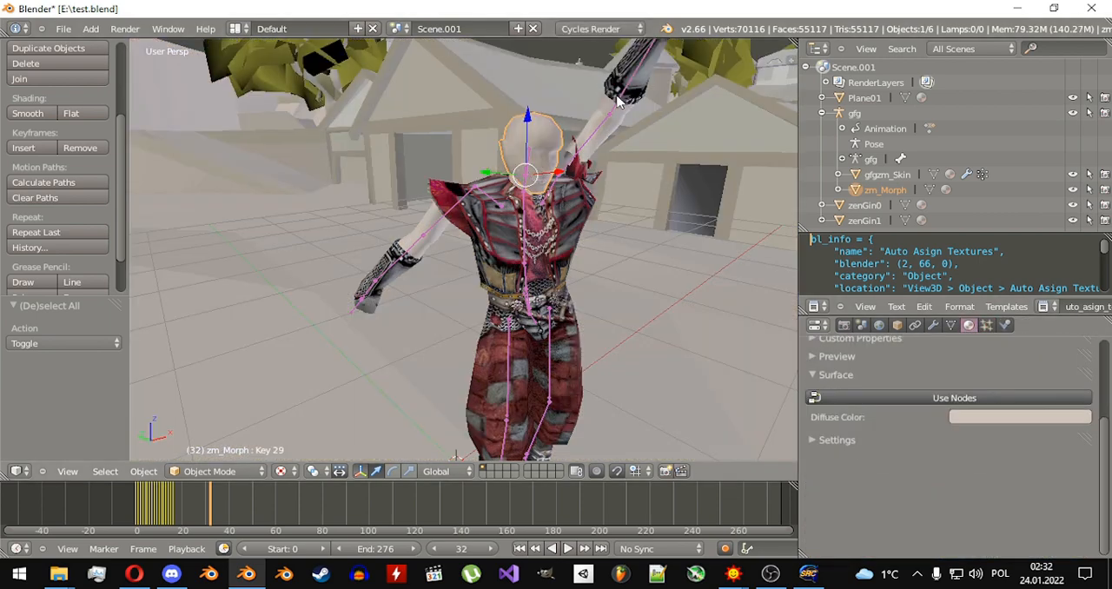
# Enable shader nodes for MAINNPCHEAD.002 and set its Diffuse BSDF color input to Image Texture.
pyautogui.click(950, 390)
pyautogui.click(1082, 425)
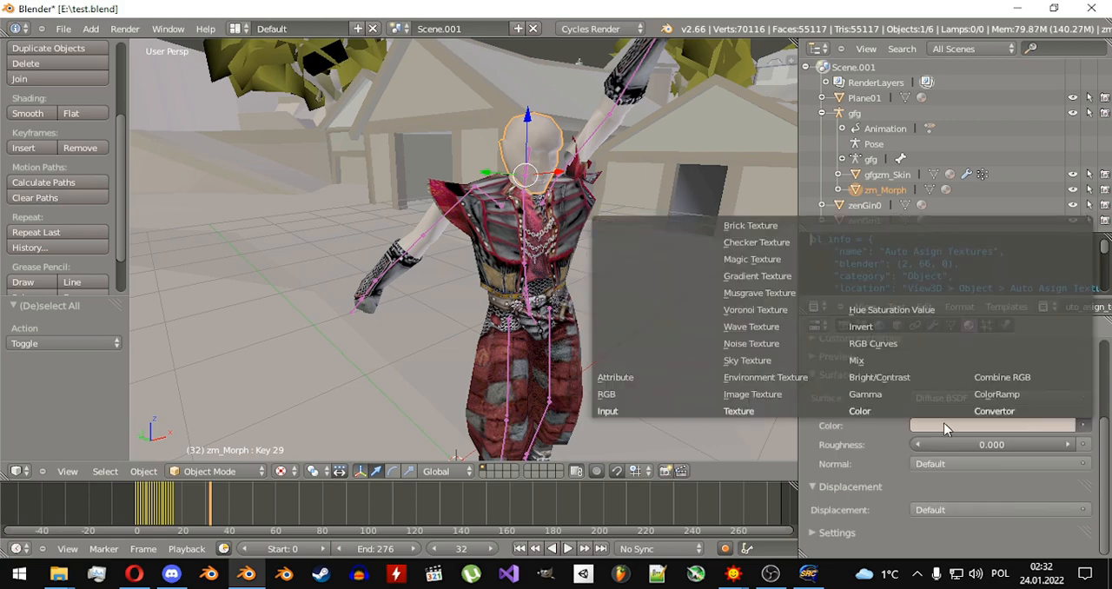
pyautogui.click(742, 527)
# Start opening an image for the head texture and browse to Gothic II's Textures\NPCs\Head folder.
pyautogui.click(953, 444)
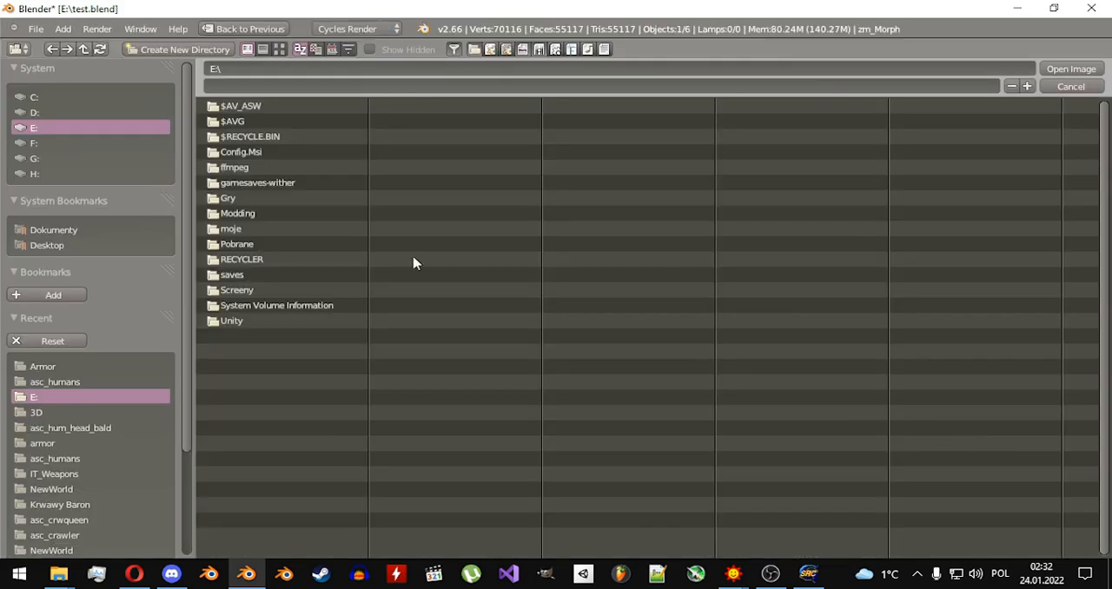
pyautogui.click(76, 368)
pyautogui.click(232, 107)
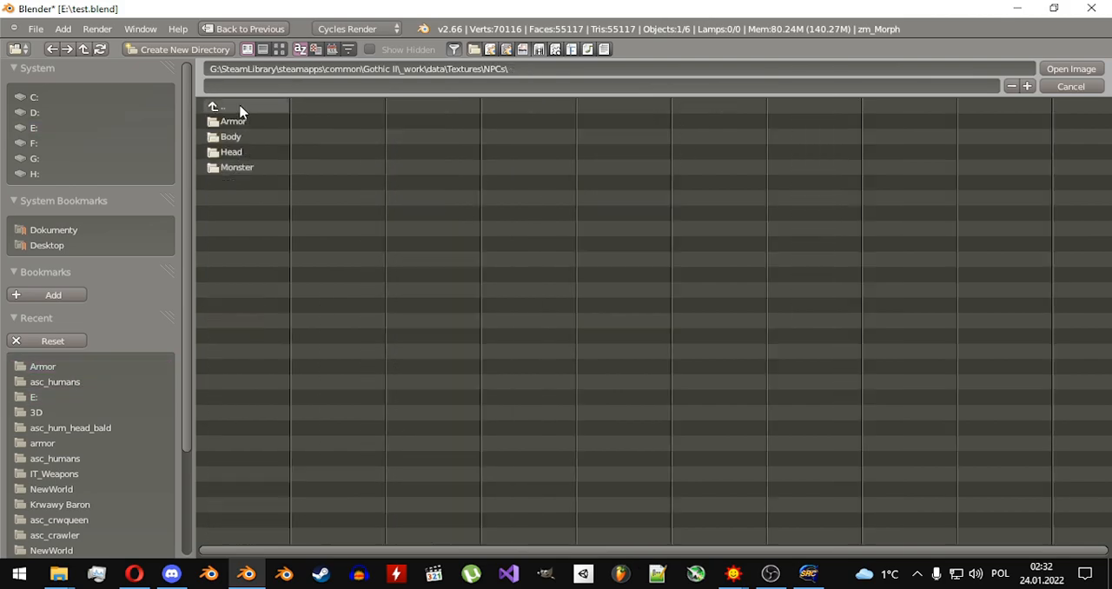
pyautogui.click(243, 154)
# Show the head images as thumbnails, load HUM_HEAD_V0_C0.TGA by its pasted name, and deselect all objects.
pyautogui.click(279, 50)
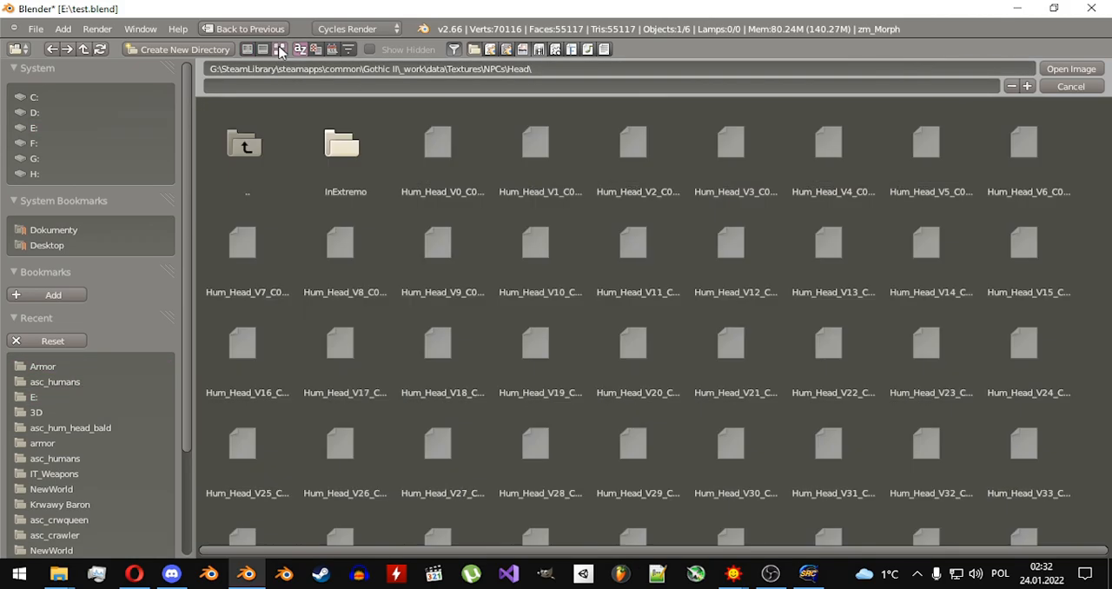
pyautogui.click(554, 85)
pyautogui.hotkey('ctrl', 'v')
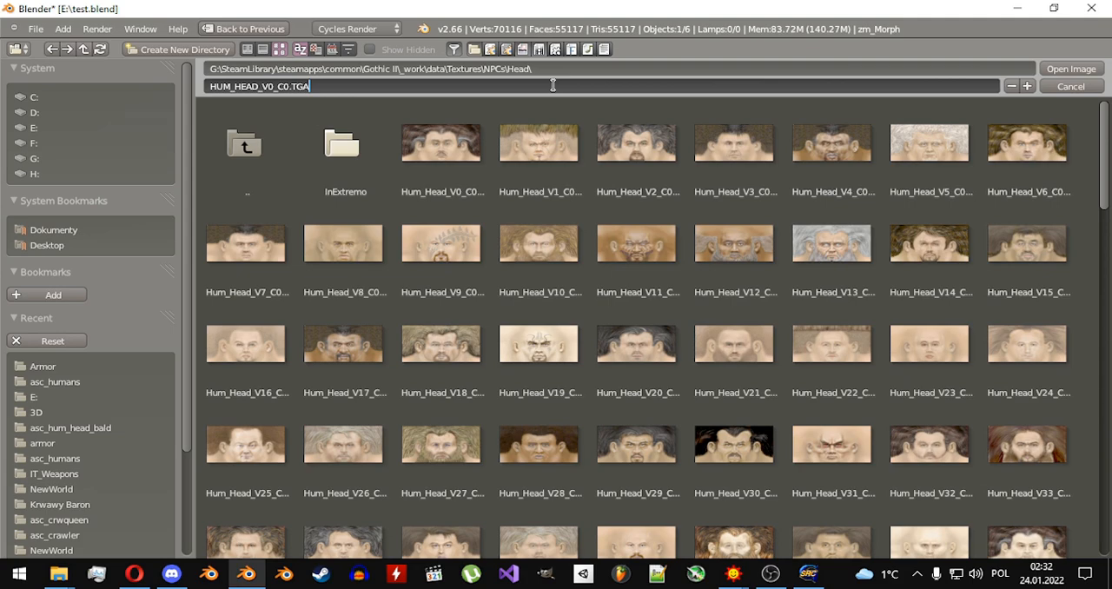
pyautogui.press('Return')
pyautogui.click(1072, 69)
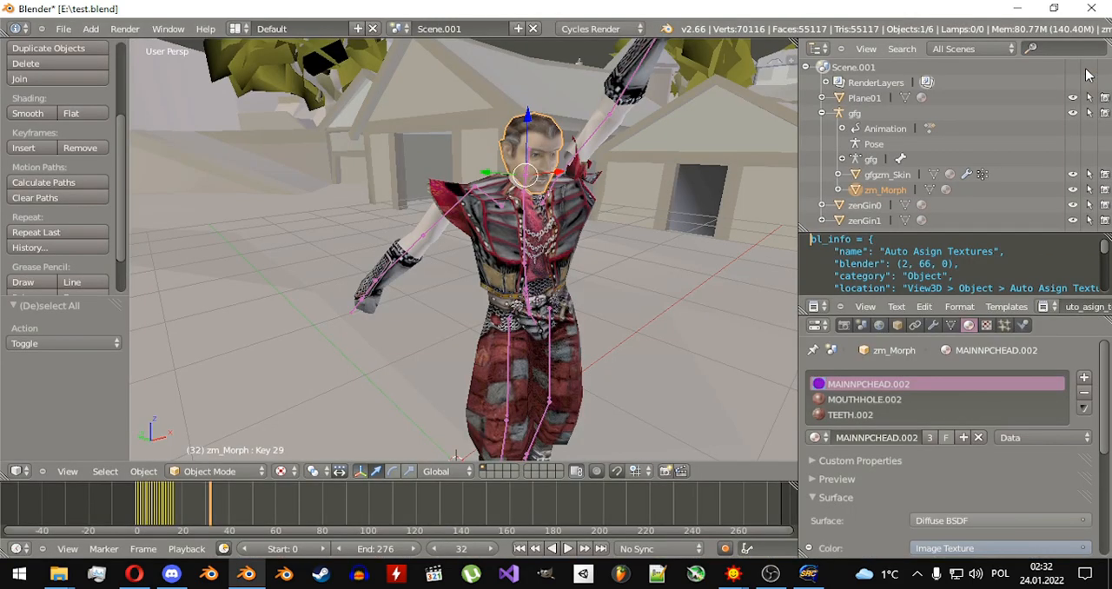
pyautogui.keyDown('shift'); pyautogui.moveTo(586, 195); pyautogui.dragTo(577, 228, button='middle'); pyautogui.keyUp('shift')
pyautogui.scroll(2, 609, 254)
pyautogui.press('a')
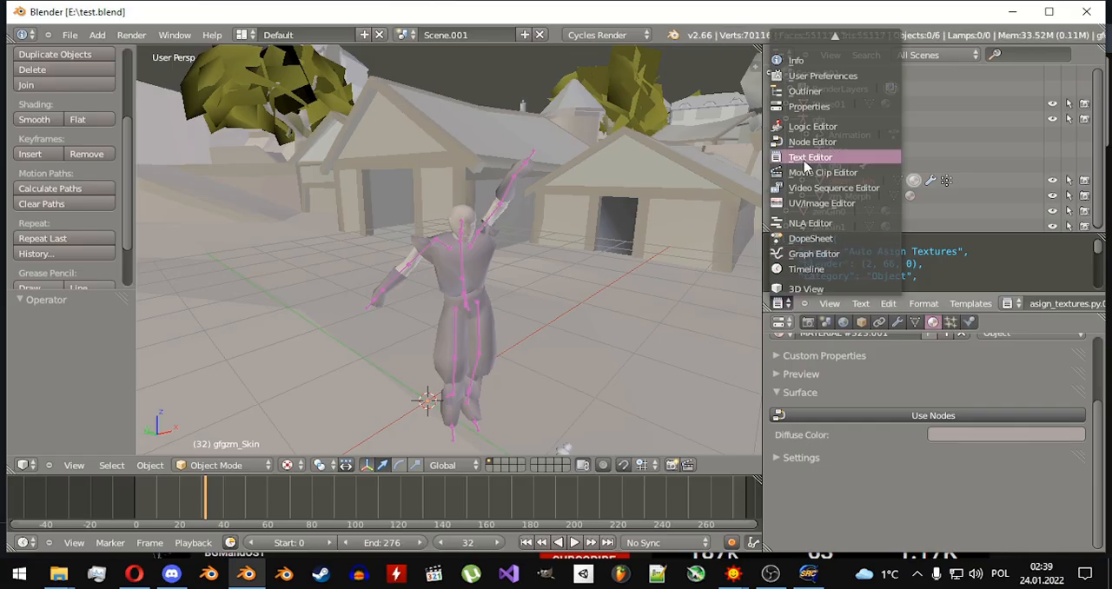
# Load auto_asign_textures.py from E:\moje\skrypty into the Text Editor and run the script.
pyautogui.click(862, 303)
pyautogui.click(898, 277)
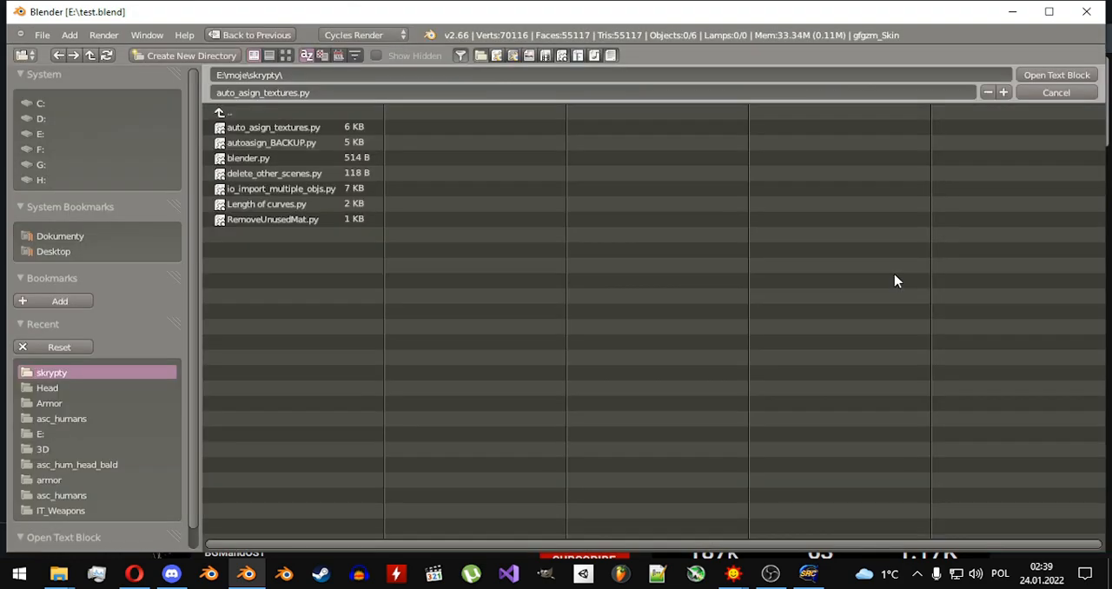
pyautogui.doubleClick(274, 127)
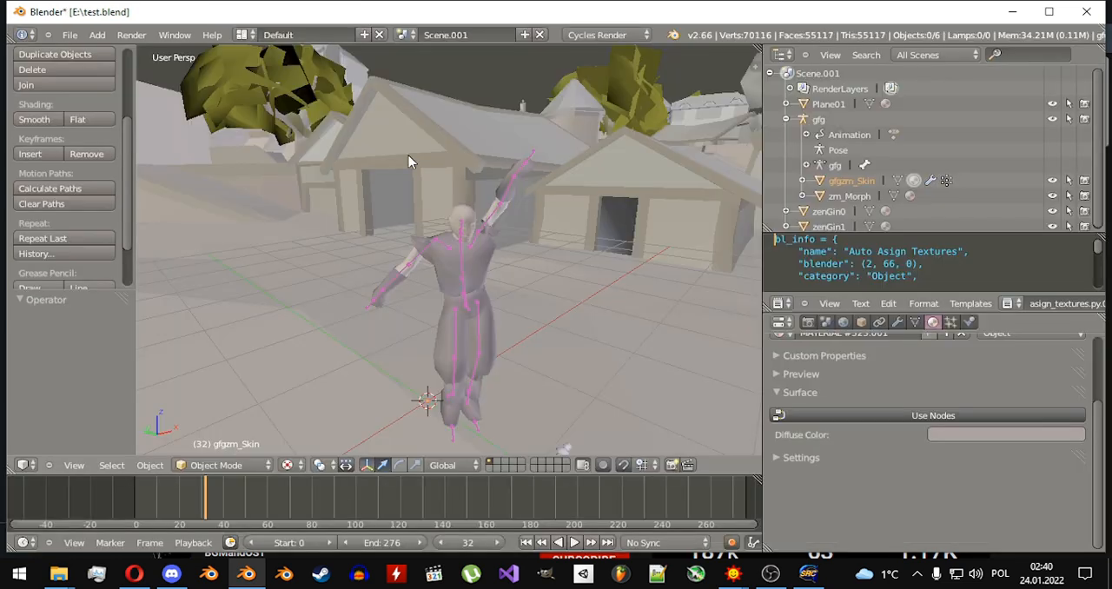
pyautogui.scroll(-5, 1000, 306)
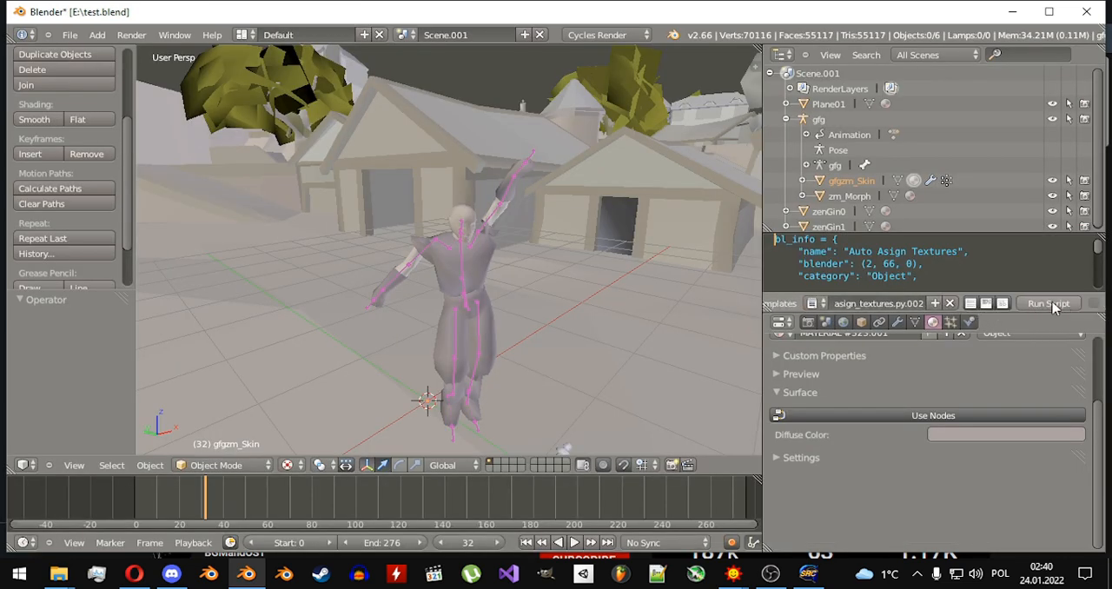
pyautogui.click(1051, 304)
# Select all objects, apply Auto Asign Textures to them, and deselect everything.
pyautogui.press('a')
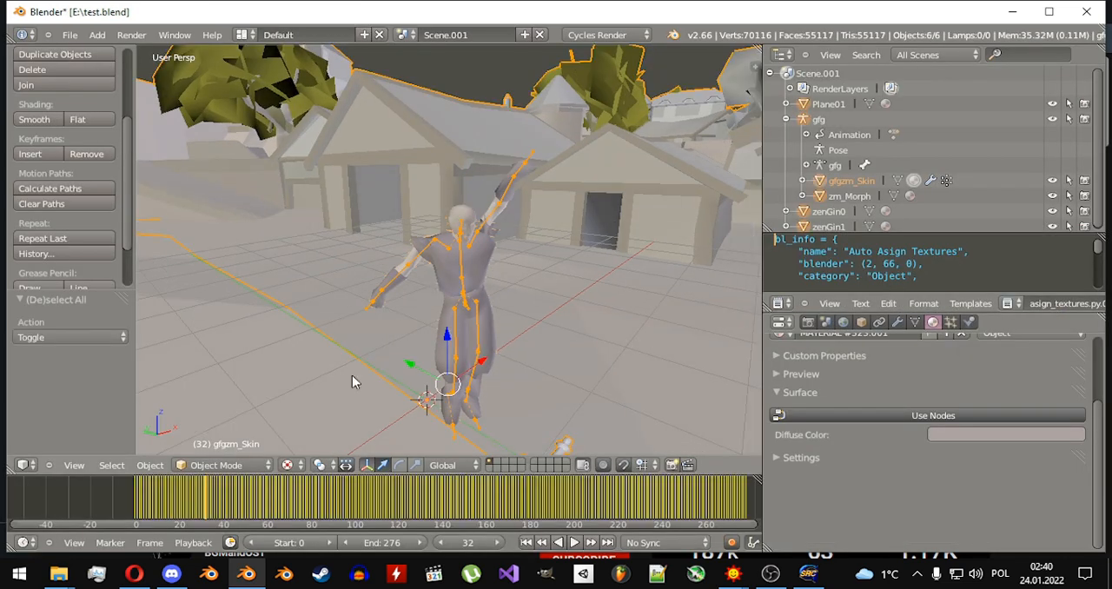
pyautogui.click(156, 467)
pyautogui.click(208, 449)
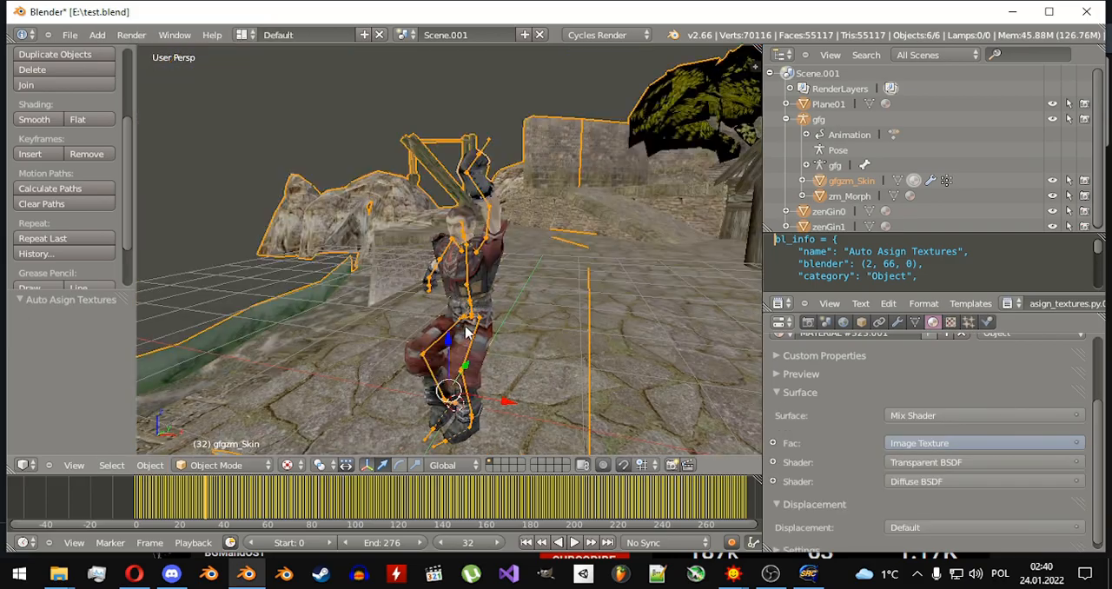
pyautogui.press('a')
pyautogui.moveTo(514, 335); pyautogui.dragTo(588, 301, button='middle')
pyautogui.scroll(-7, 505, 304)
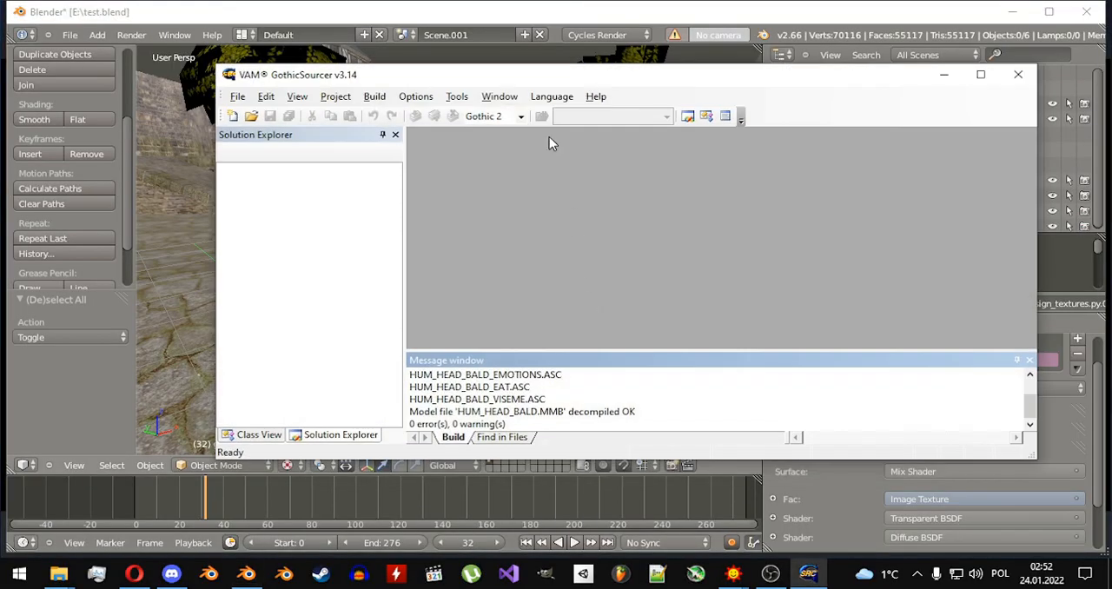
# Open GothicSourcer's dynamic model decompiler (MDS or MSB) and find SCAVENGER.MSB when choosing the model file.
pyautogui.click(457, 97)
pyautogui.moveTo(485, 153)
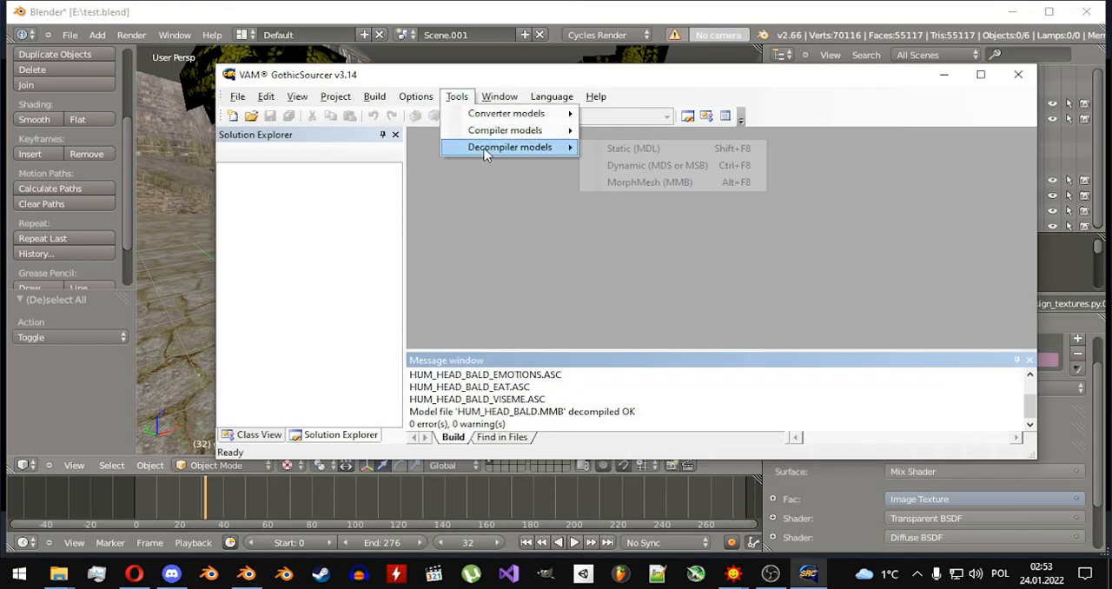
pyautogui.click(648, 168)
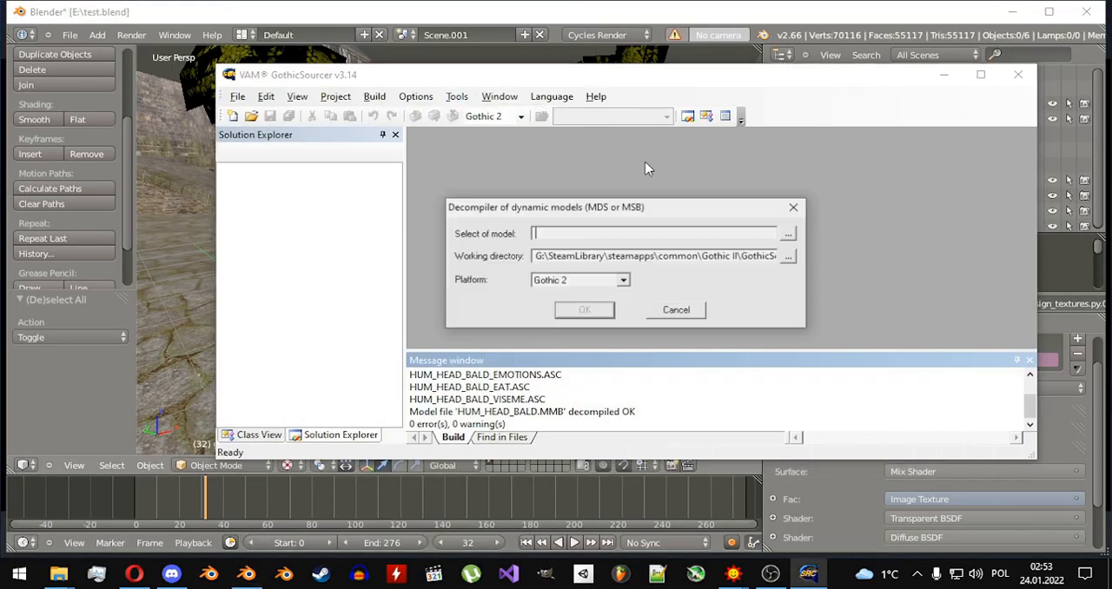
pyautogui.click(790, 234)
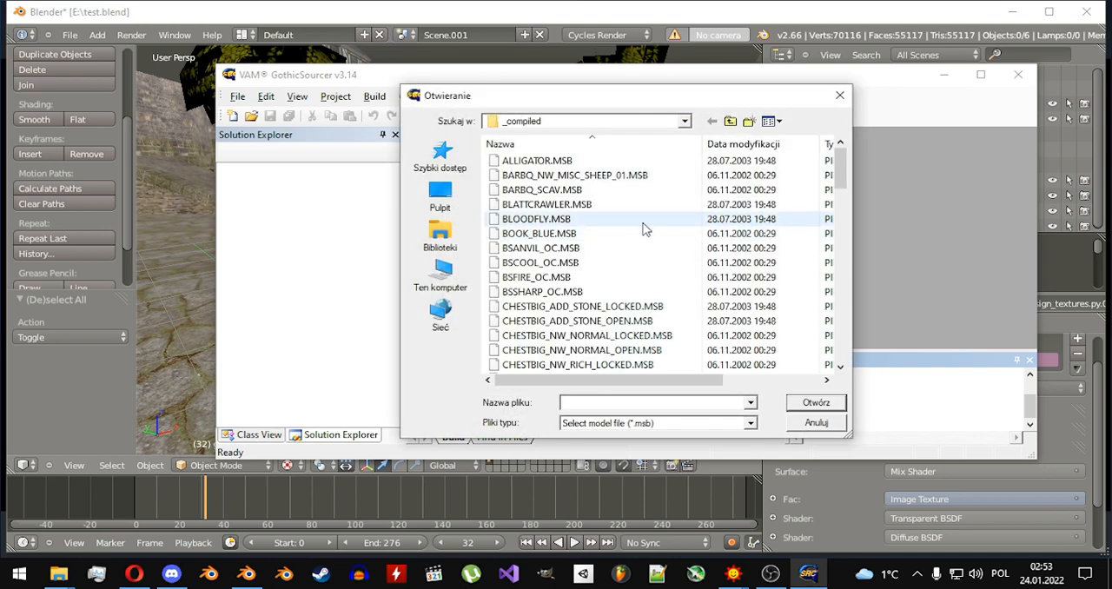
pyautogui.press('s')
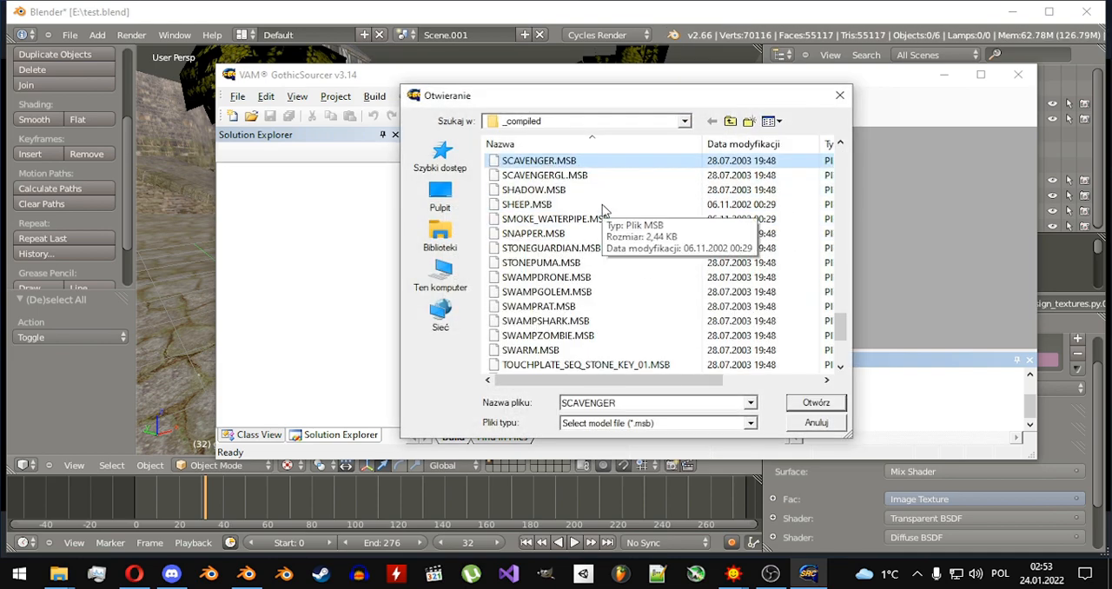
# Trace the compiled models' location up to the _work folder and back down through data\Anims to _compiled.
pyautogui.click(731, 123)
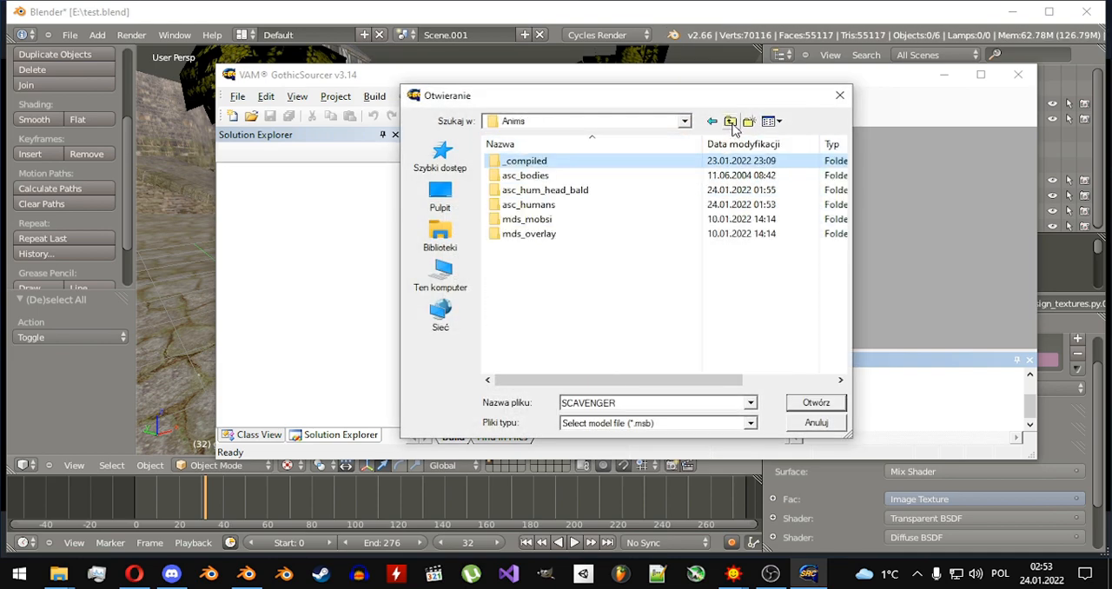
pyautogui.click(731, 122)
pyautogui.click(731, 121)
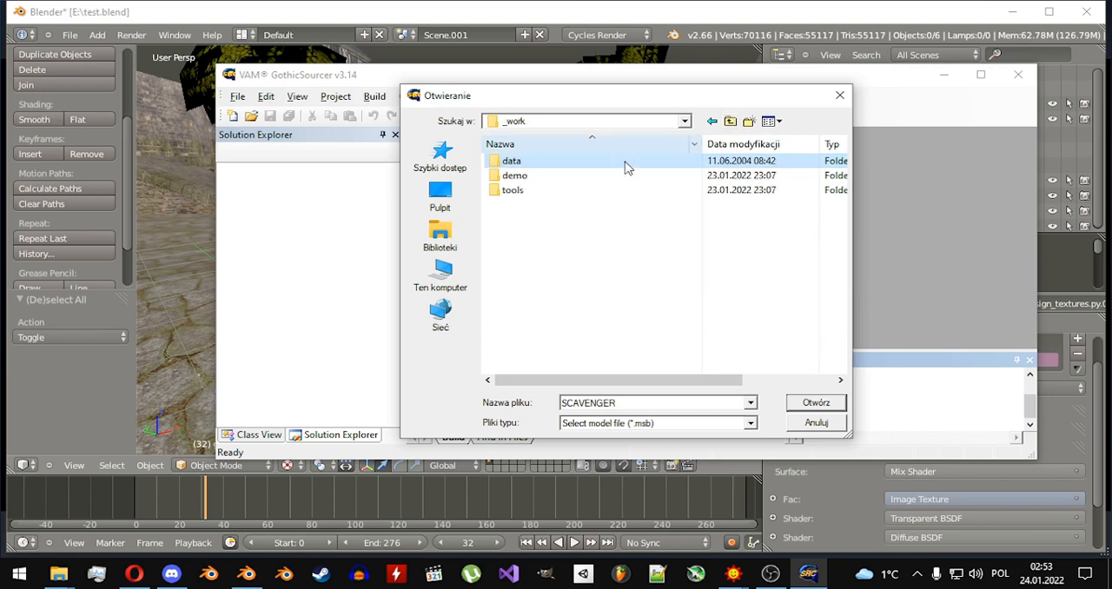
pyautogui.doubleClick(552, 163)
pyautogui.doubleClick(544, 162)
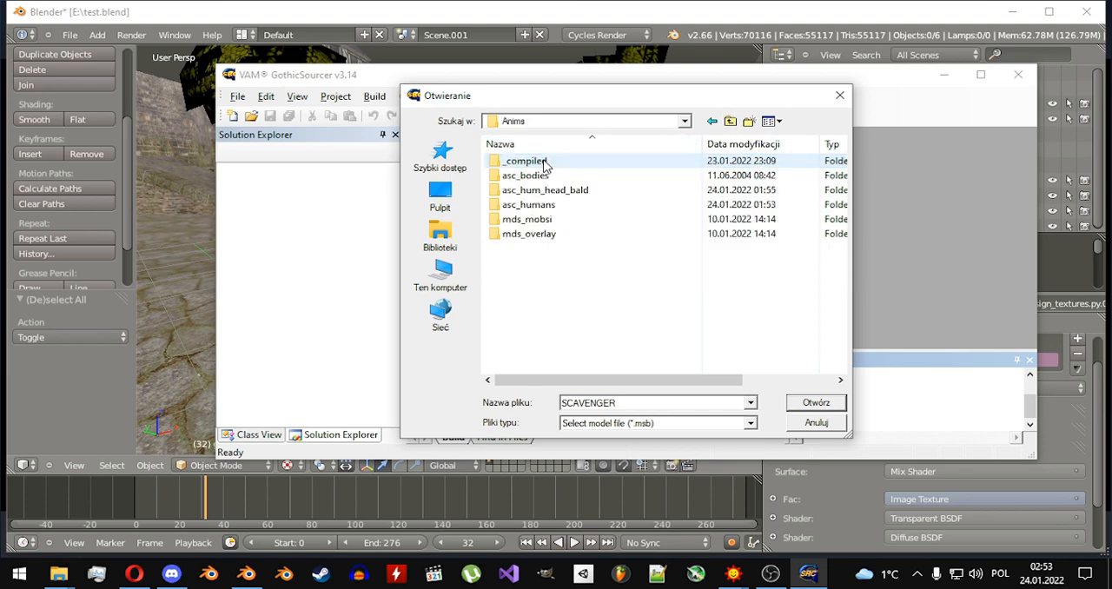
pyautogui.doubleClick(544, 162)
# Choose SCAVENGER.MSB from the _compiled folder as the model and decompile it.
pyautogui.click(576, 190)
pyautogui.press('s')
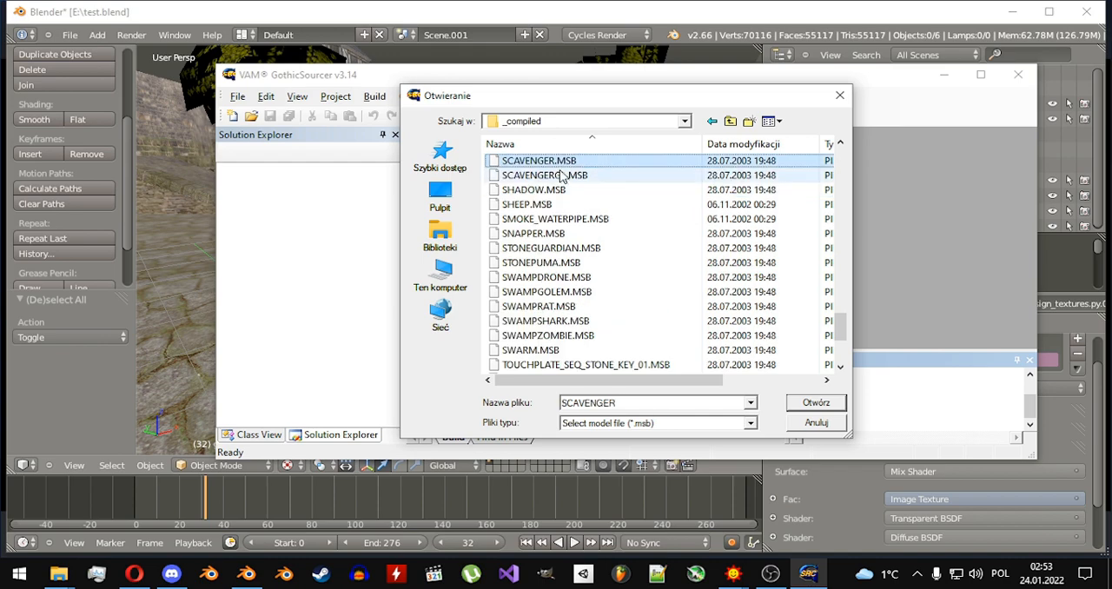
pyautogui.click(559, 165)
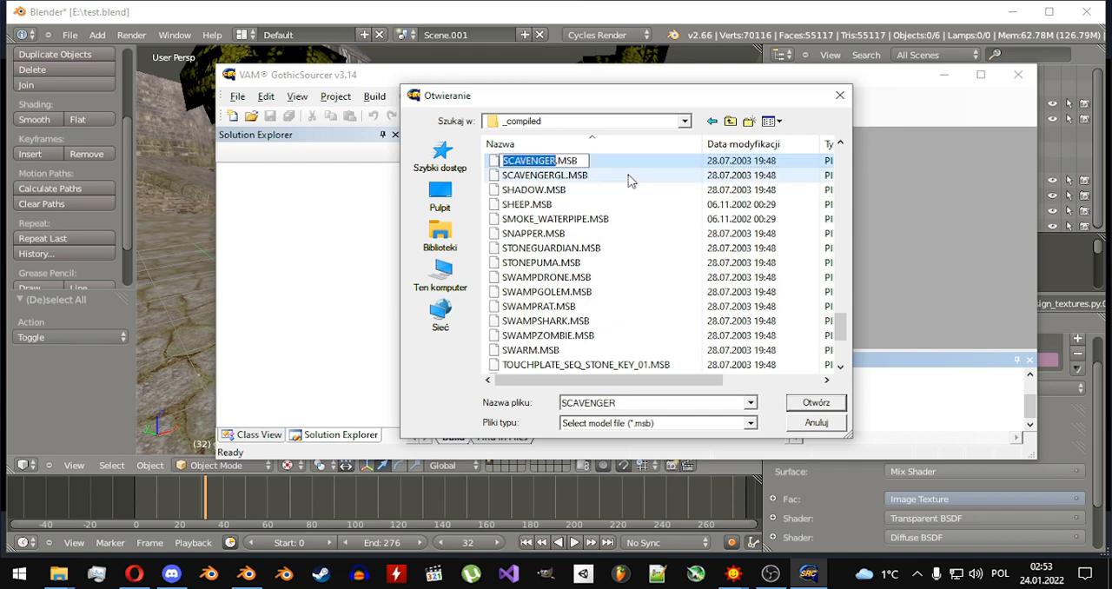
pyautogui.click(608, 177)
pyautogui.doubleClick(564, 162)
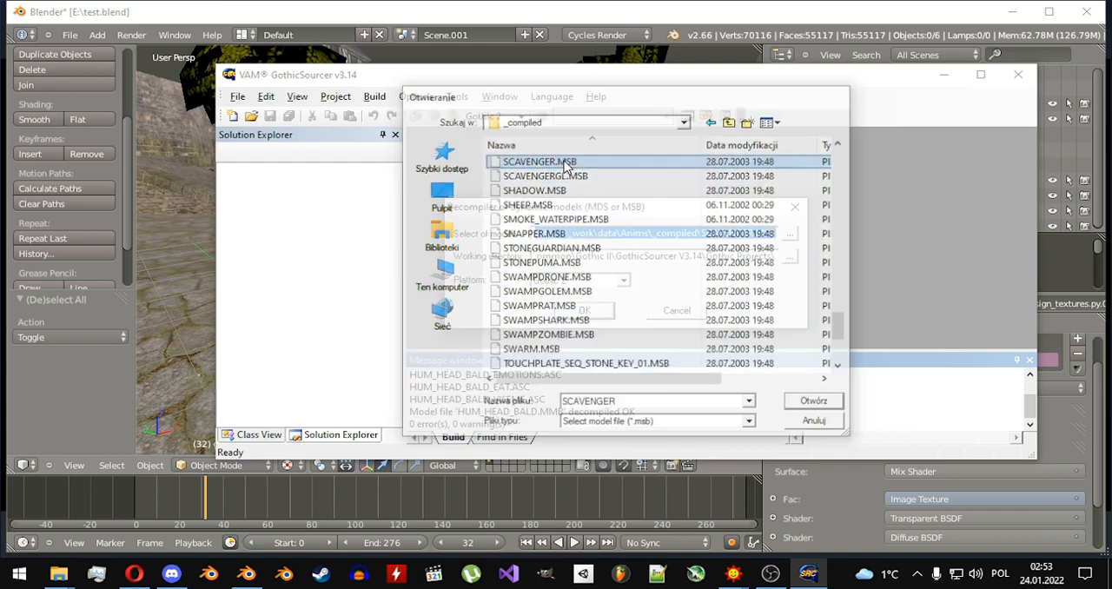
pyautogui.click(584, 311)
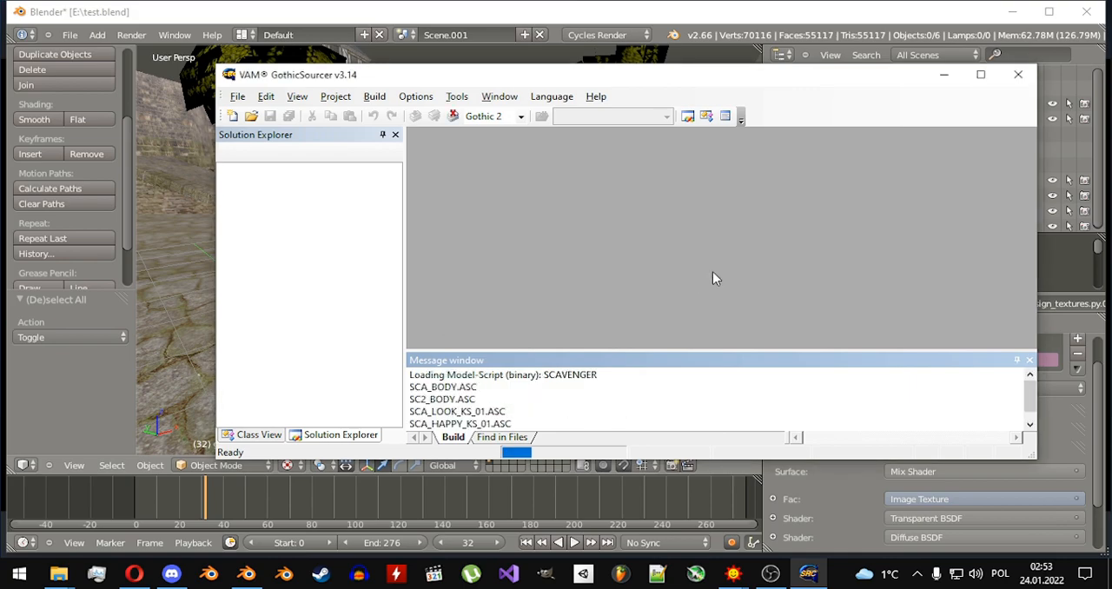
# Switch to File Explorer and look through the decompiled files in GothicSourcer V3.14\Gothic Projects\Anims\asc_scavenger.
pyautogui.moveTo(61, 580)
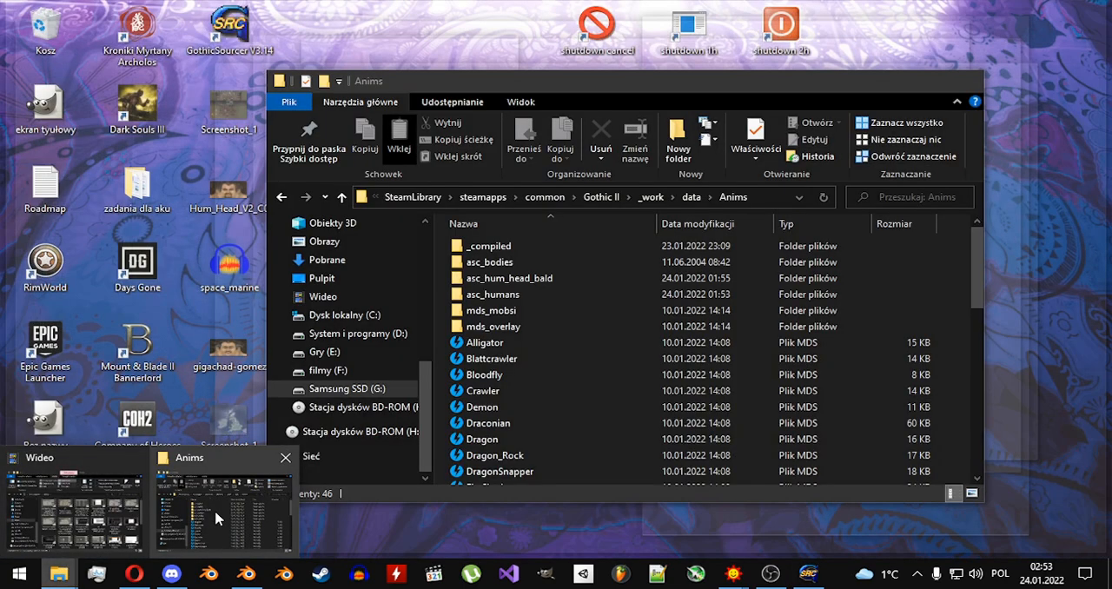
pyautogui.click(214, 509)
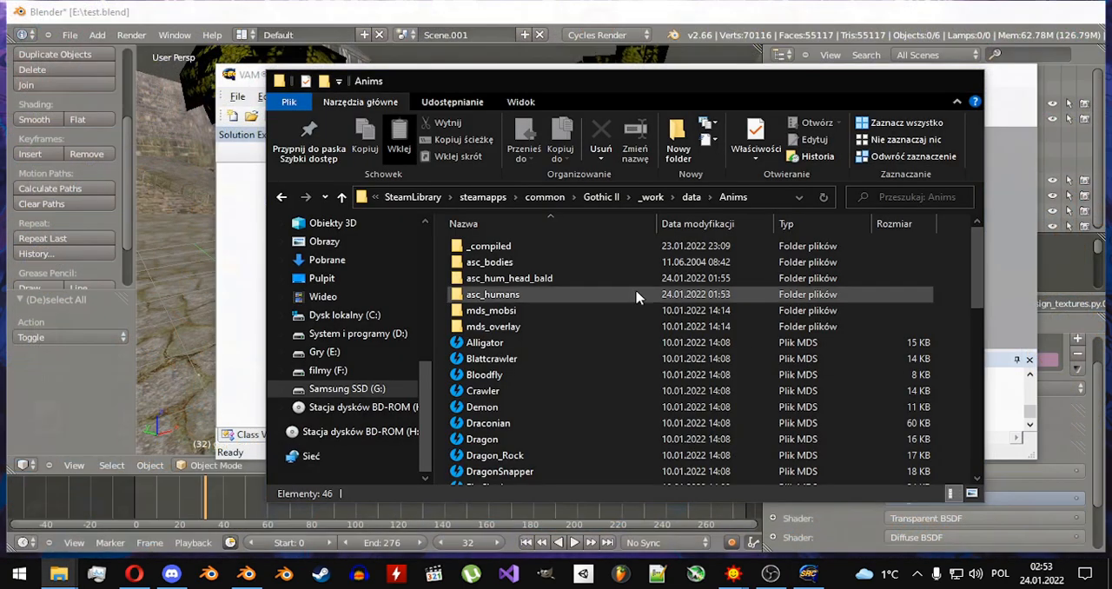
pyautogui.click(594, 198)
pyautogui.doubleClick(502, 278)
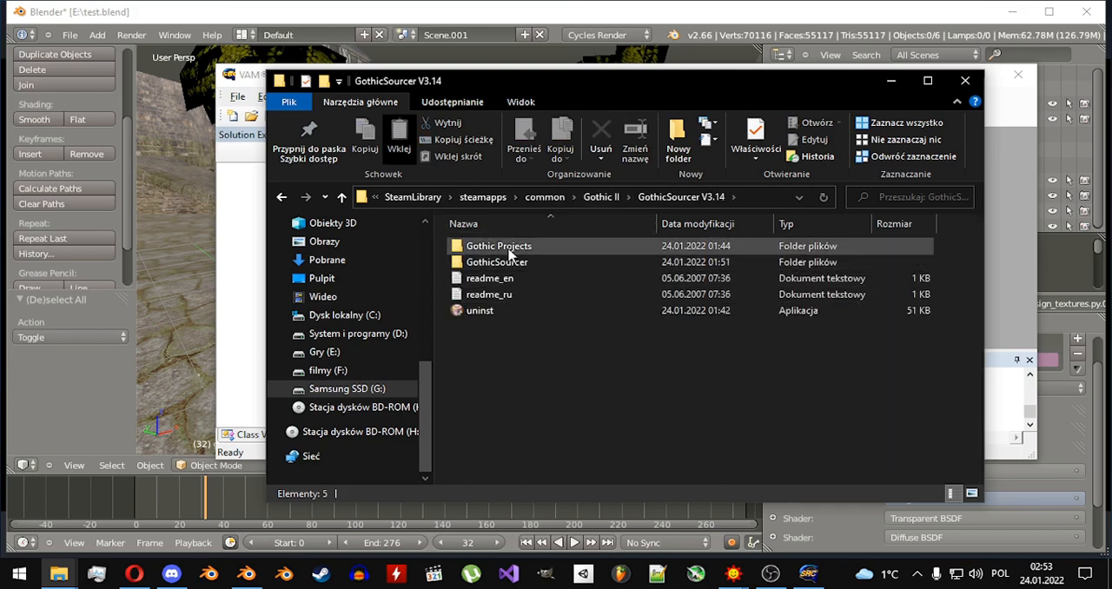
pyautogui.doubleClick(509, 250)
pyautogui.doubleClick(509, 250)
pyautogui.click(512, 252)
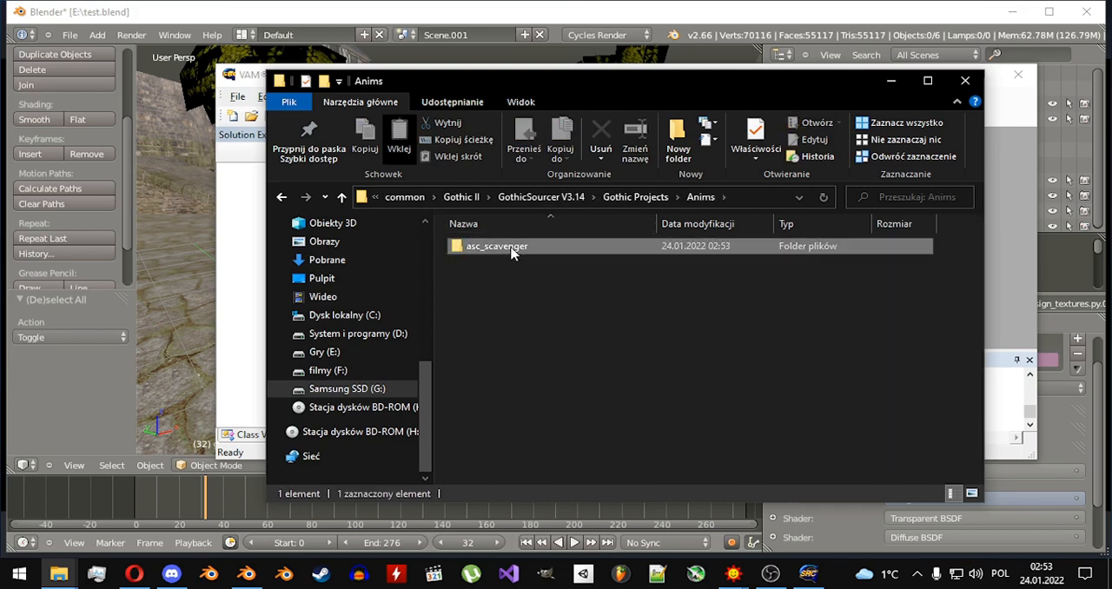
pyautogui.doubleClick(512, 250)
pyautogui.scroll(-4, 539, 313)
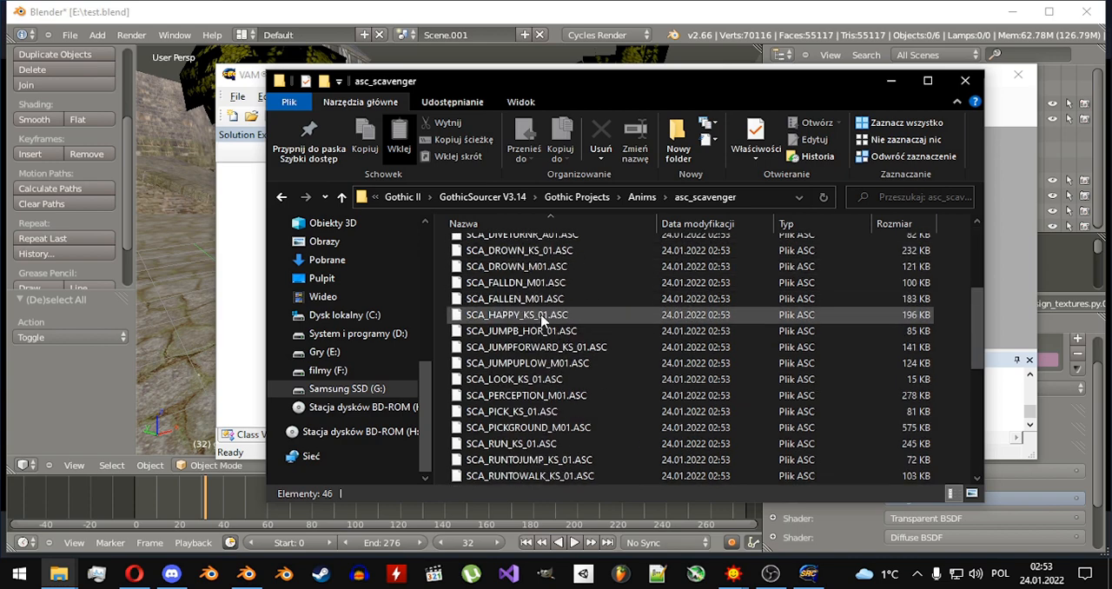
pyautogui.scroll(4, 538, 313)
# Copy the asc_scavenger folder from Gothic Projects\Anims into Gothic II\_work\data\Anims.
pyautogui.click(641, 197)
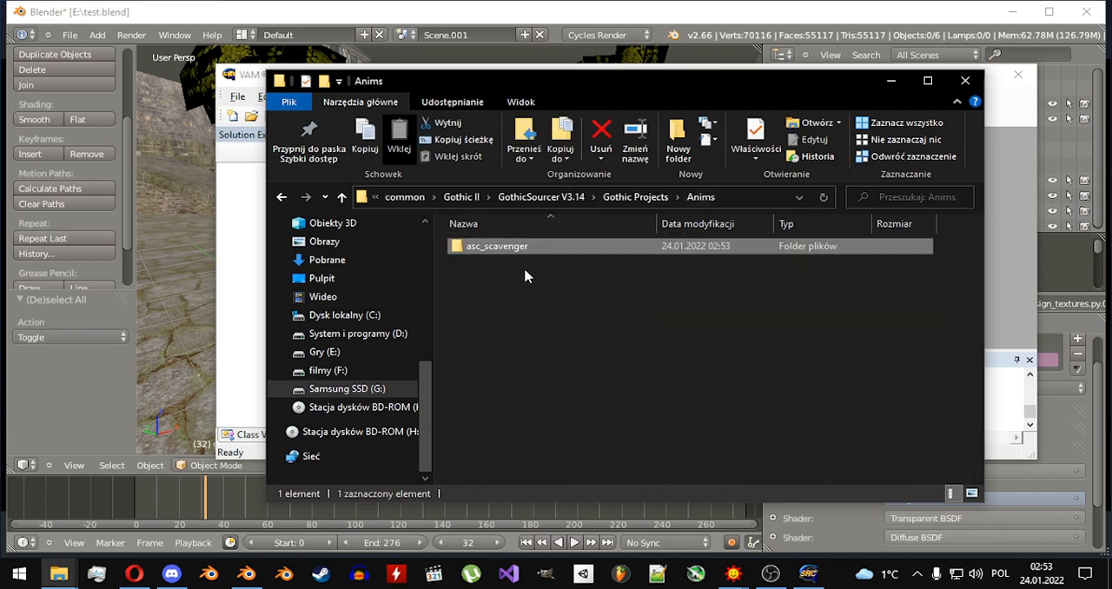
pyautogui.click(613, 198)
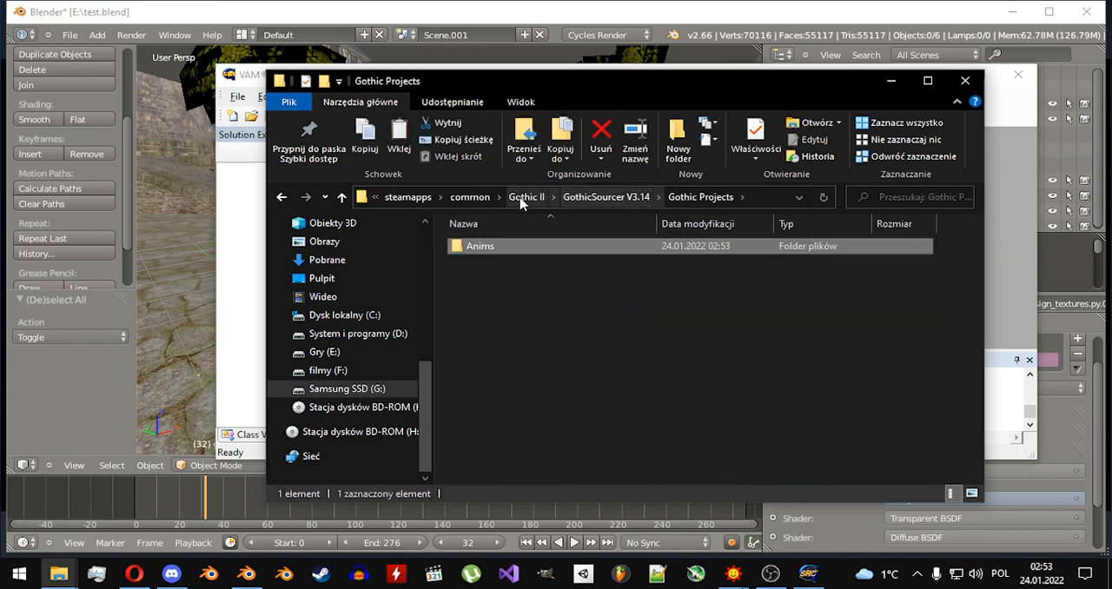
pyautogui.click(524, 198)
pyautogui.doubleClick(504, 247)
pyautogui.doubleClick(503, 249)
pyautogui.doubleClick(503, 250)
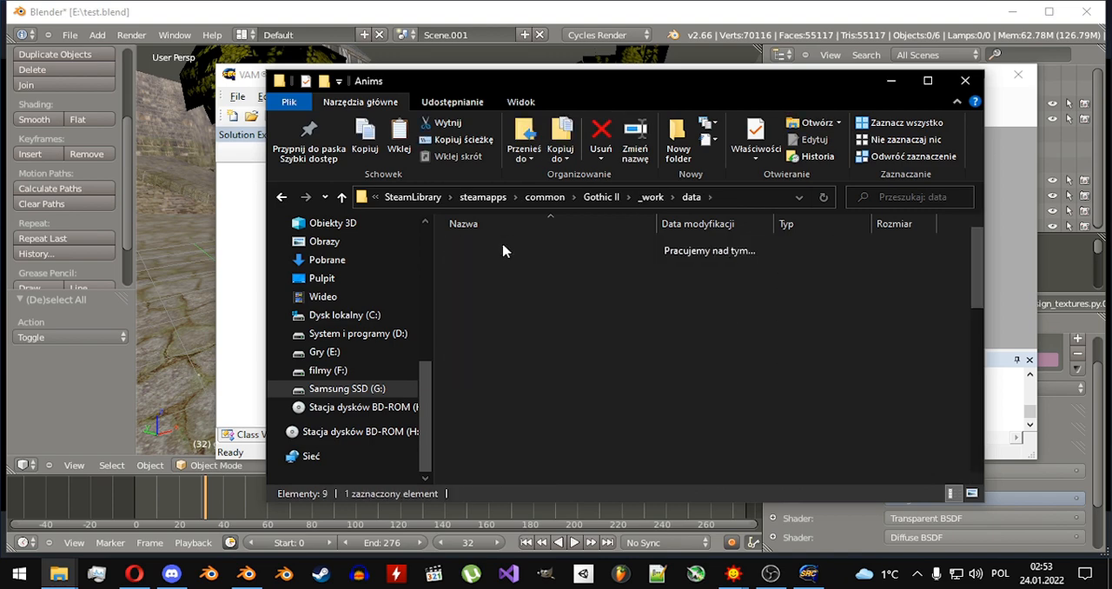
pyautogui.hotkey('ctrl', 'v')
pyautogui.click(951, 309)
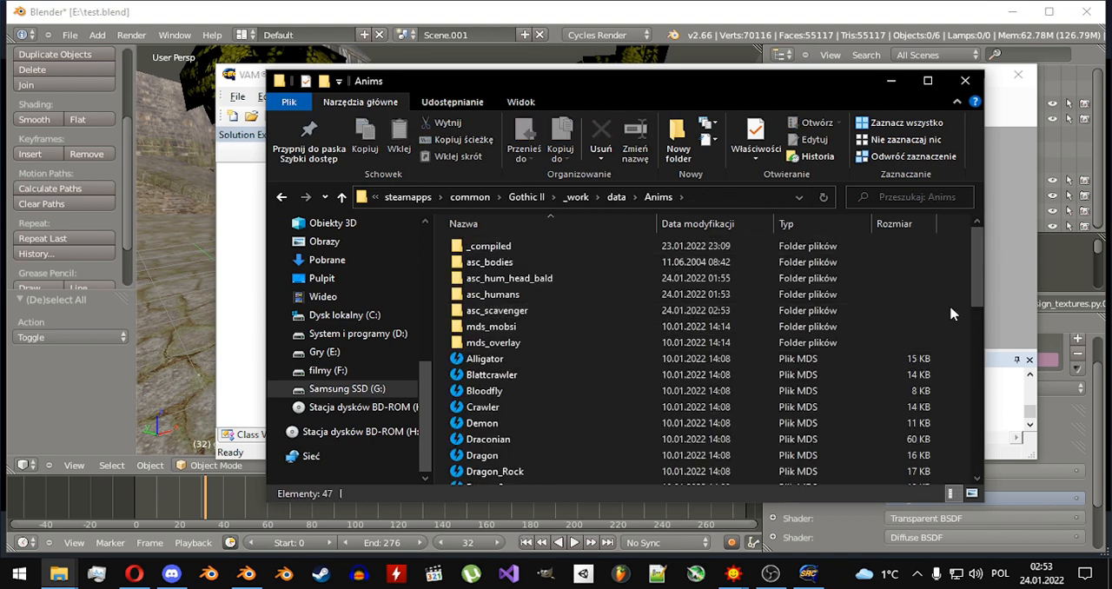
# Switch to Blender and import SC2_BODY.ASC from Anims\asc_scavenger as a Kerrax ASCII Model, merging it with the current scene.
pyautogui.click(569, 27)
pyautogui.click(69, 35)
pyautogui.moveTo(102, 271)
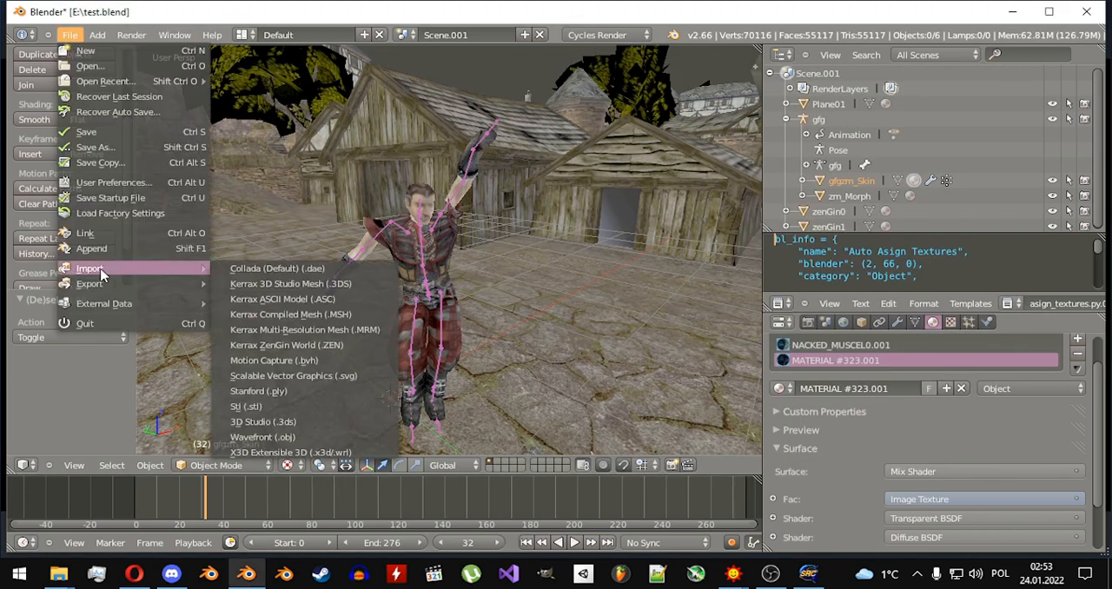
pyautogui.click(317, 299)
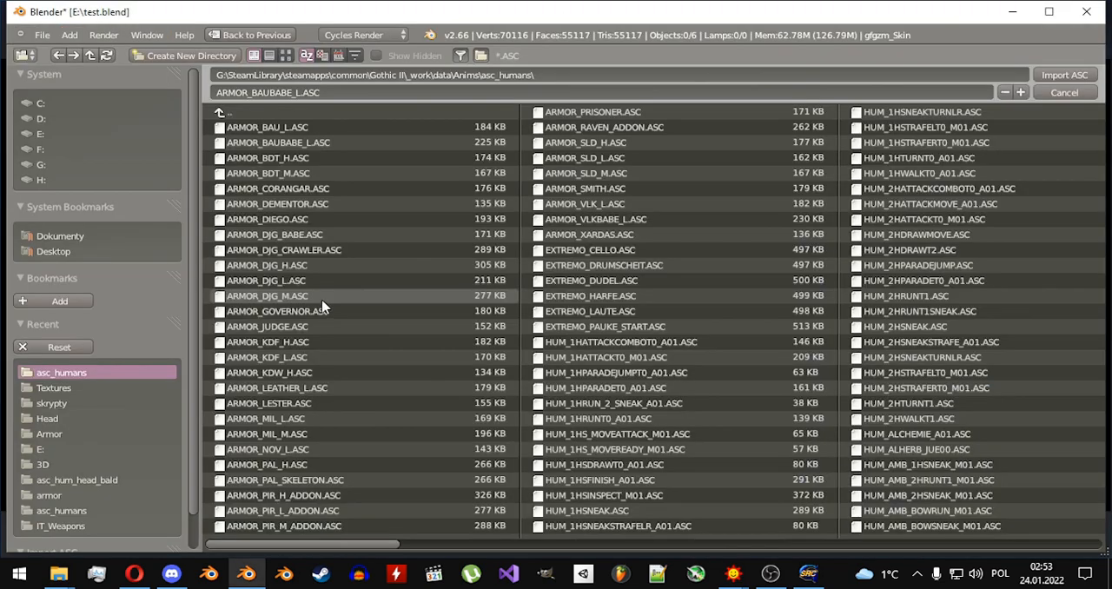
pyautogui.click(247, 113)
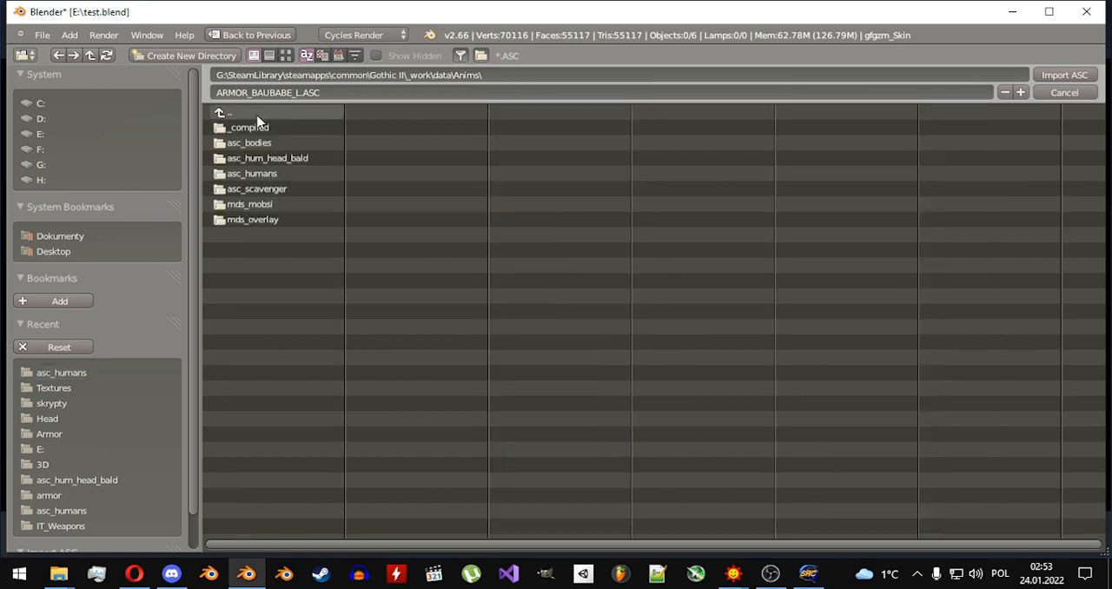
pyautogui.click(263, 113)
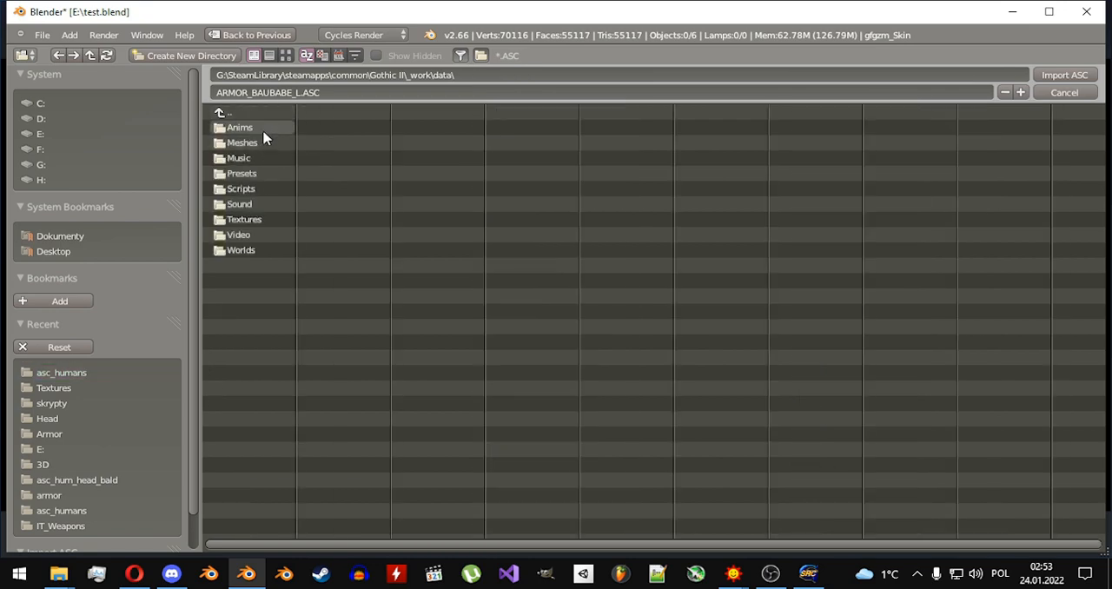
pyautogui.click(263, 130)
pyautogui.click(280, 190)
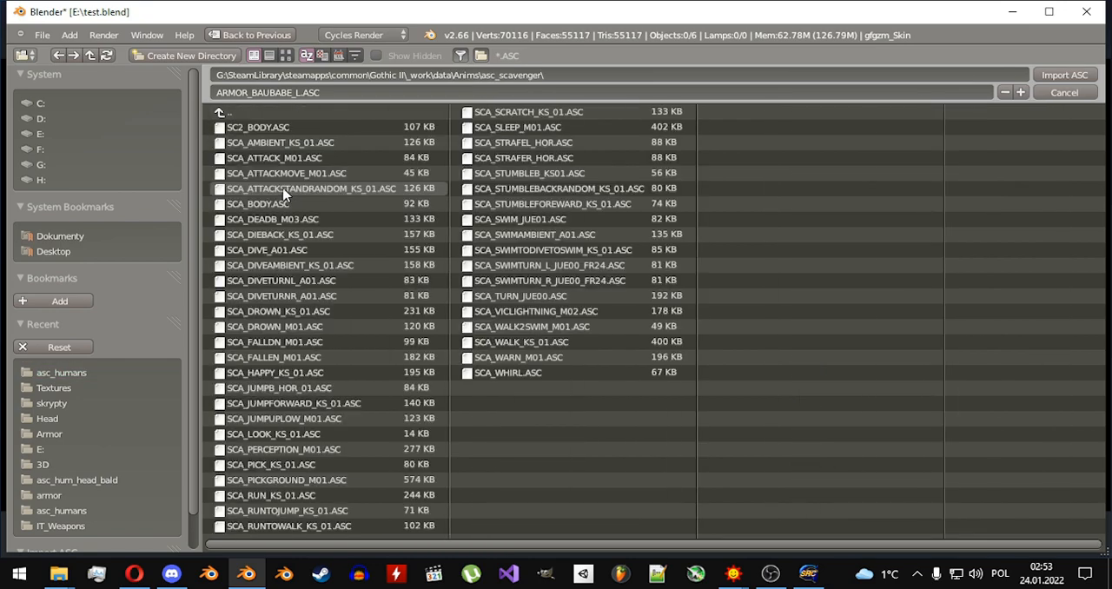
pyautogui.doubleClick(248, 128)
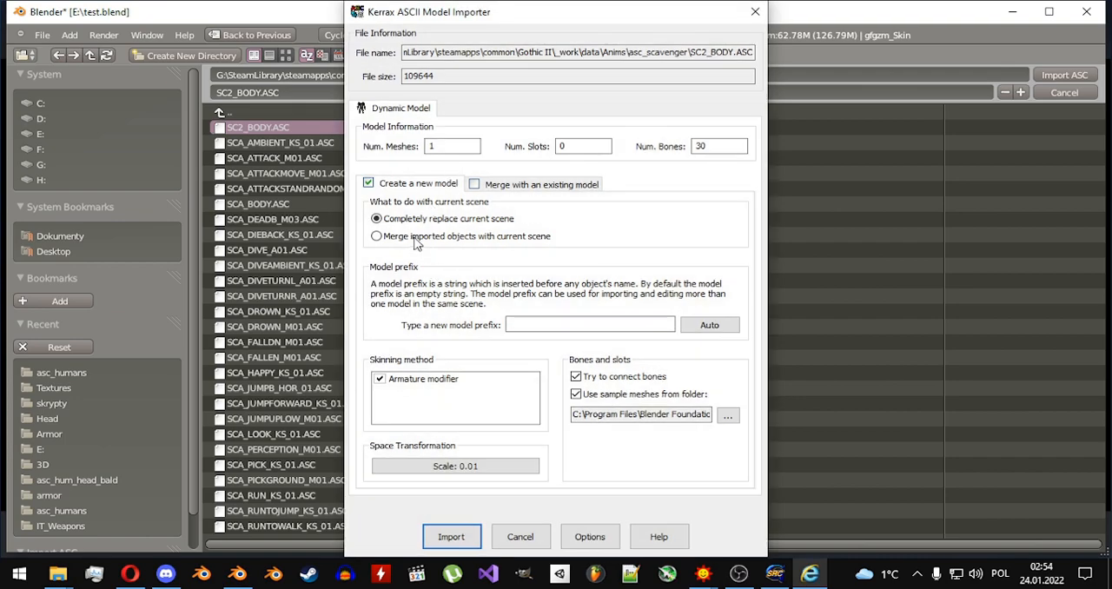
pyautogui.click(451, 538)
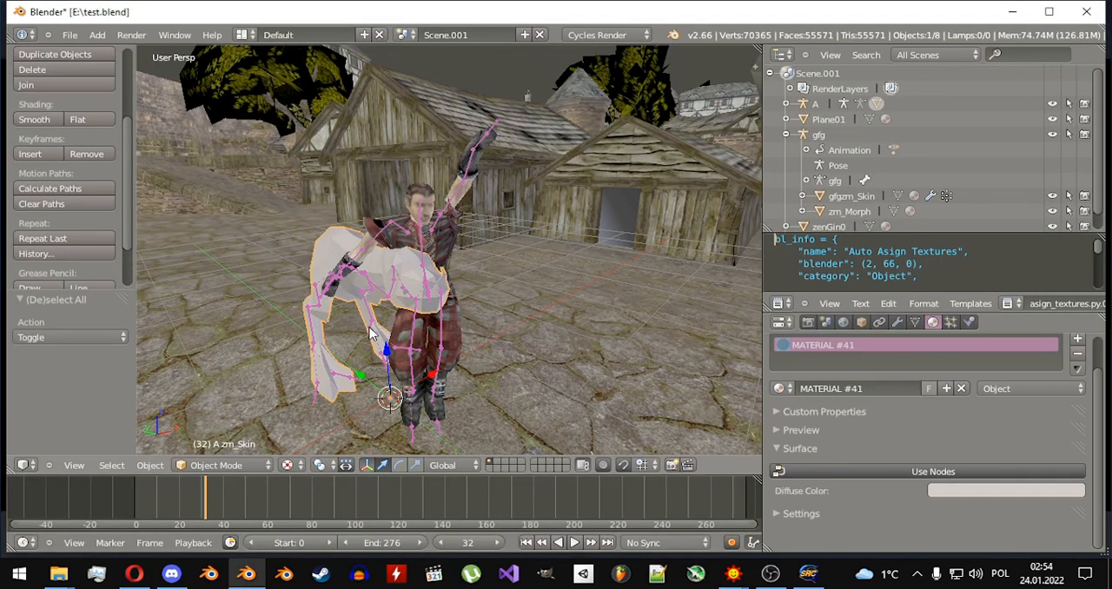
# Move the imported scavenger model clear of the human character, shifting it -0.318 along the Y axis.
pyautogui.scroll(-3, 444, 375)
pyautogui.moveTo(369, 354); pyautogui.dragTo(574, 362)
pyautogui.moveTo(574, 363); pyautogui.dragTo(441, 228, button='middle')
pyautogui.rightClick(442, 227)
# Apply Auto Asign Textures to the scavenger model and deselect everything.
pyautogui.click(150, 466)
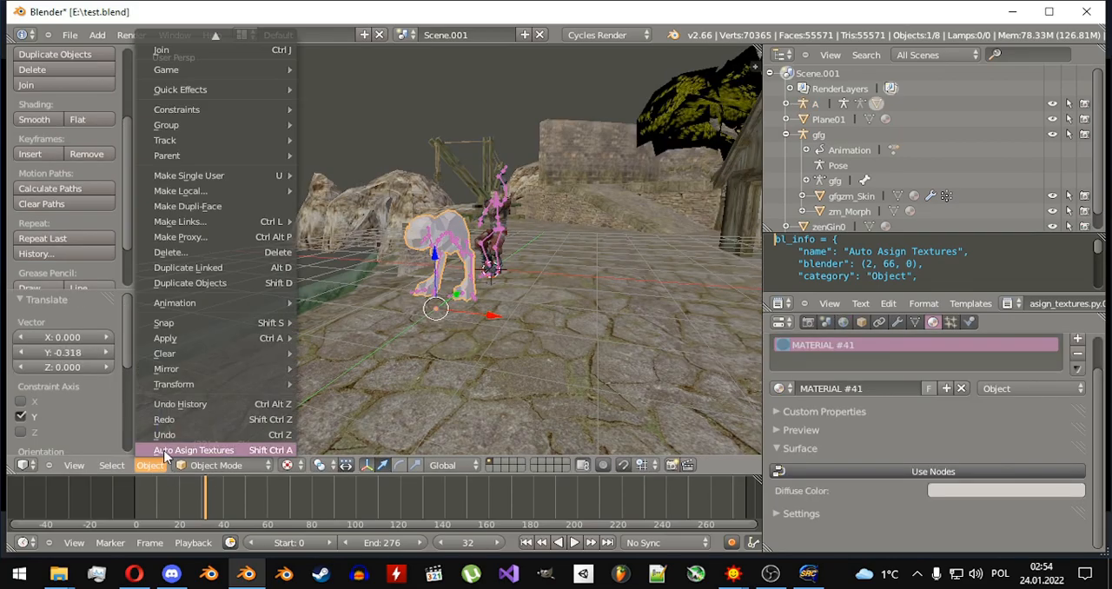
pyautogui.click(164, 451)
pyautogui.press('a')
pyautogui.moveTo(383, 258); pyautogui.dragTo(513, 289, button='middle')
pyautogui.scroll(5, 504, 273)
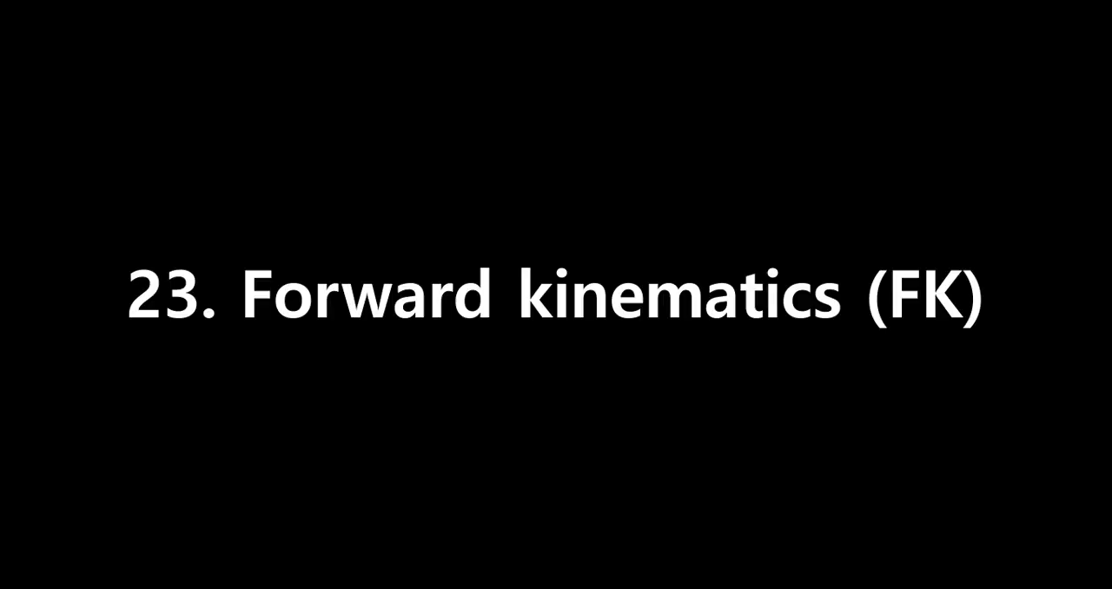
# Rotate the human armature's left forearm and right arm bones in Pose Mode to lift both arms.
pyautogui.press('r')
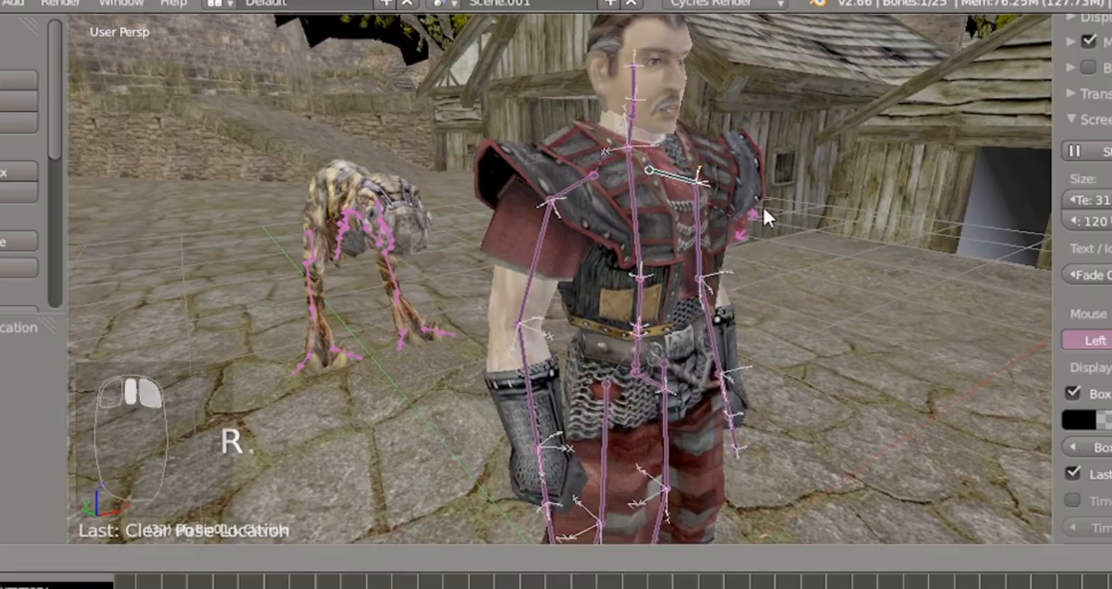
pyautogui.press('r')
pyautogui.press('r')
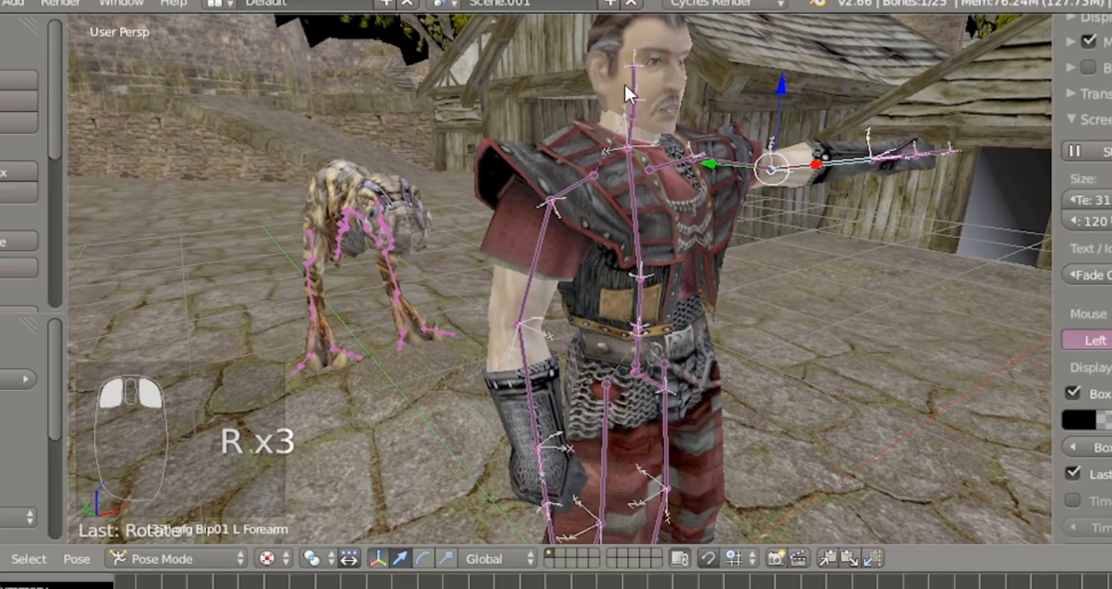
pyautogui.press('r')
pyautogui.click(705, 138)
# Rotate the left thigh, left calf and right thigh bones to bring the legs into a stepping pose.
pyautogui.press('r')
pyautogui.rightClick(534, 265)
pyautogui.press('r')
pyautogui.rightClick(700, 269)
pyautogui.press('r')
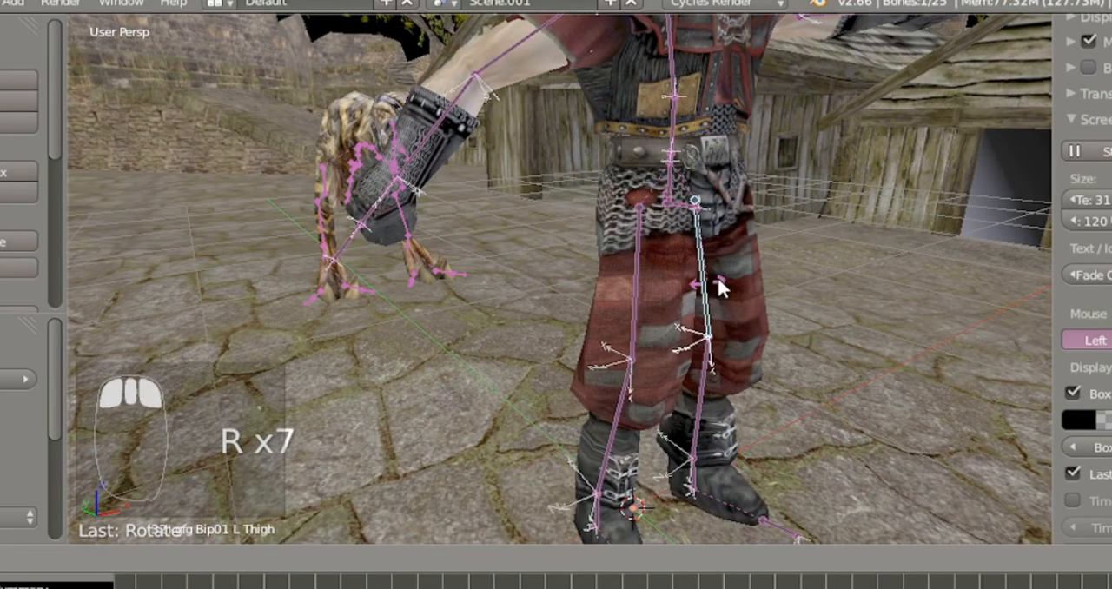
pyautogui.rightClick(780, 382)
# Rotate the right calf bone, using the global X axis, to bend the right knee.
pyautogui.press('r')
pyautogui.rightClick(614, 338)
pyautogui.press('r')
pyautogui.click(666, 390)
pyautogui.rightClick(665, 390)
pyautogui.press('r')
pyautogui.press('r')
pyautogui.press('x')
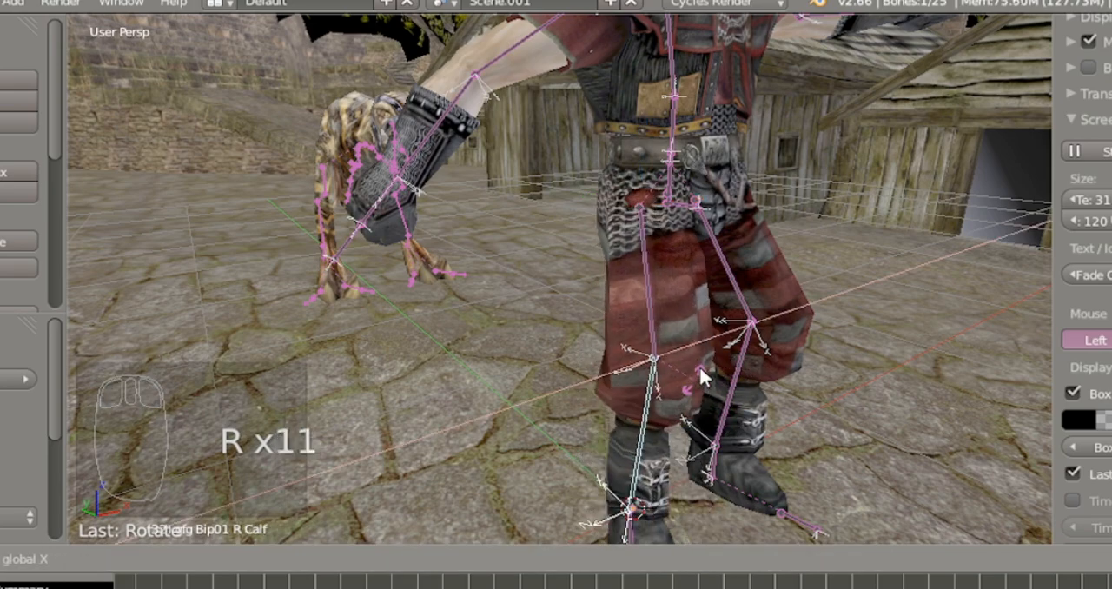
# Rotate the upper spine and head bones to turn the character's torso and head.
pyautogui.press('r')
pyautogui.click(732, 398)
pyautogui.scroll(-2, 726, 383)
pyautogui.rightClick(592, 156)
pyautogui.press('r')
pyautogui.rightClick(596, 239)
# Rotate the right and left forearm bones to refine the character's arm pose.
pyautogui.press('r')
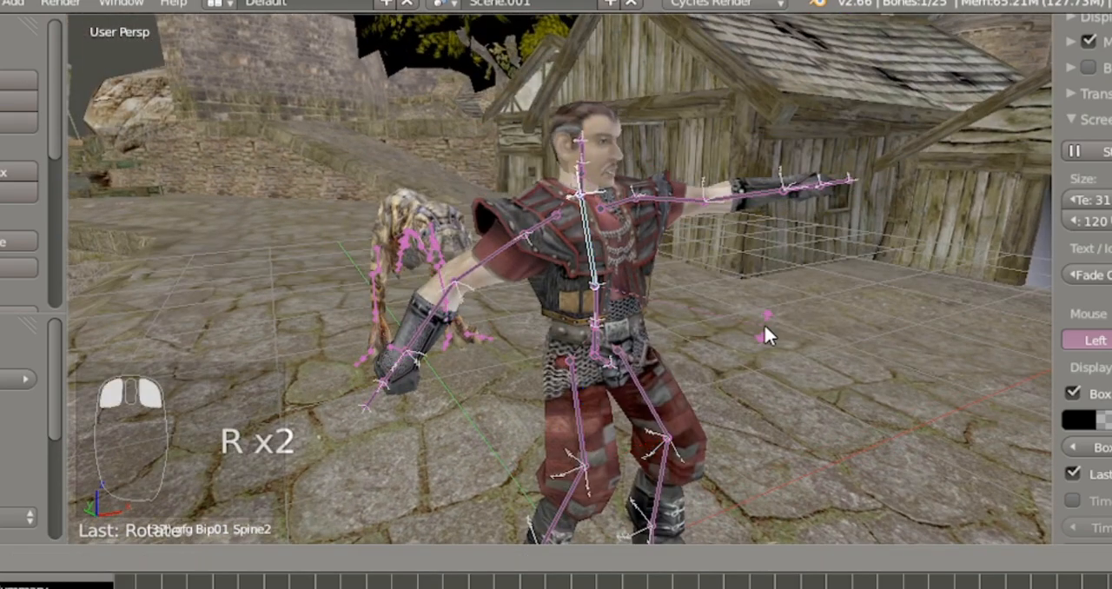
pyautogui.rightClick(586, 149)
pyautogui.press('r')
pyautogui.click(725, 211)
pyautogui.rightClick(735, 201)
pyautogui.rightClick(442, 301)
pyautogui.press('r')
pyautogui.press('r')
pyautogui.rightClick(782, 232)
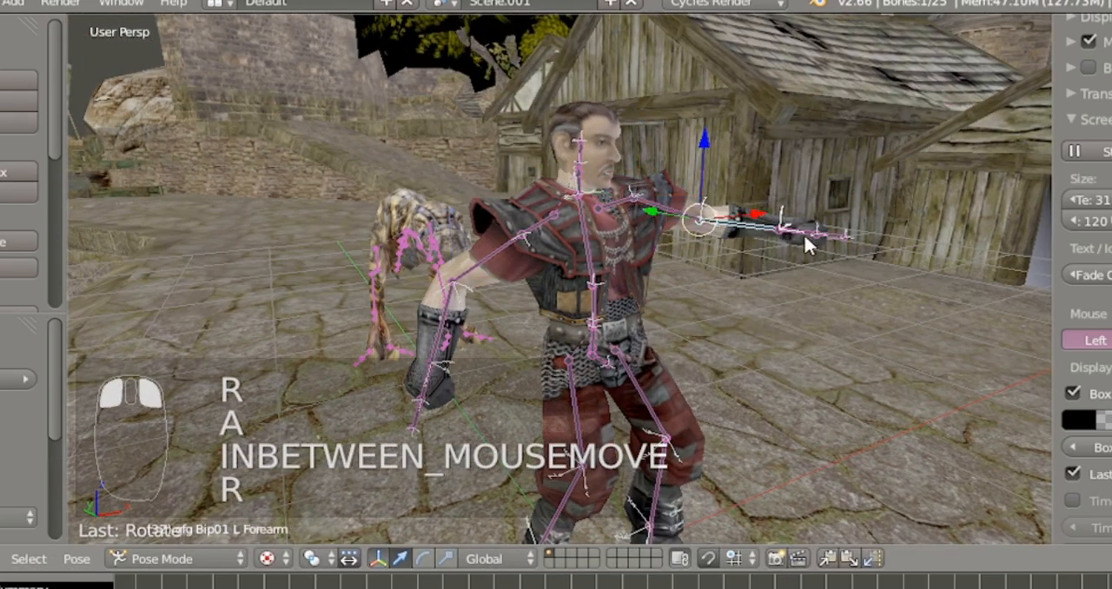
pyautogui.press('r')
pyautogui.keyDown('shift'); pyautogui.moveTo(665, 531); pyautogui.dragTo(679, 424, button='middle'); pyautogui.keyUp('shift')
pyautogui.scroll(-2, 678, 417)
pyautogui.moveTo(745, 186); pyautogui.dragTo(663, 244, button='middle')
pyautogui.press('r')
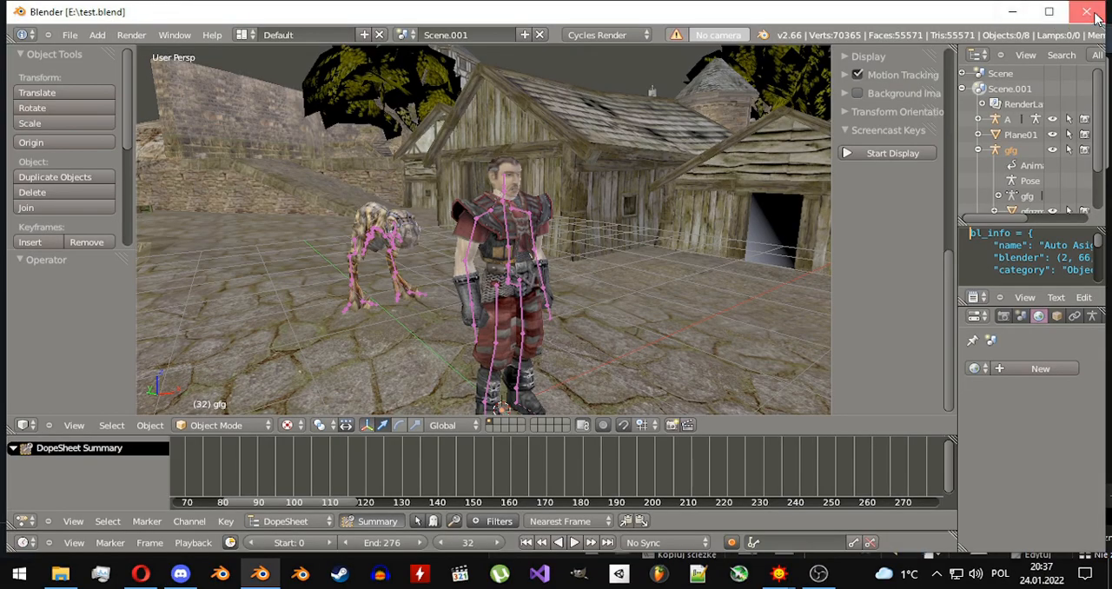
# Switch to Blender 3.0, open the recent file test.blend, and put the gfg armature in Pose Mode.
pyautogui.click(1097, 18)
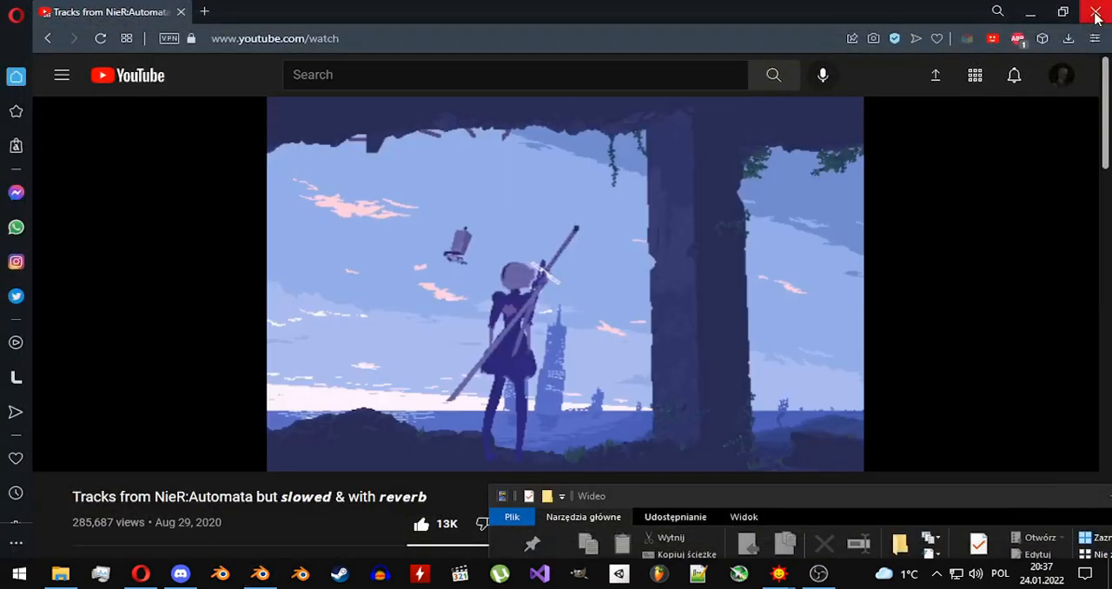
pyautogui.click(299, 575)
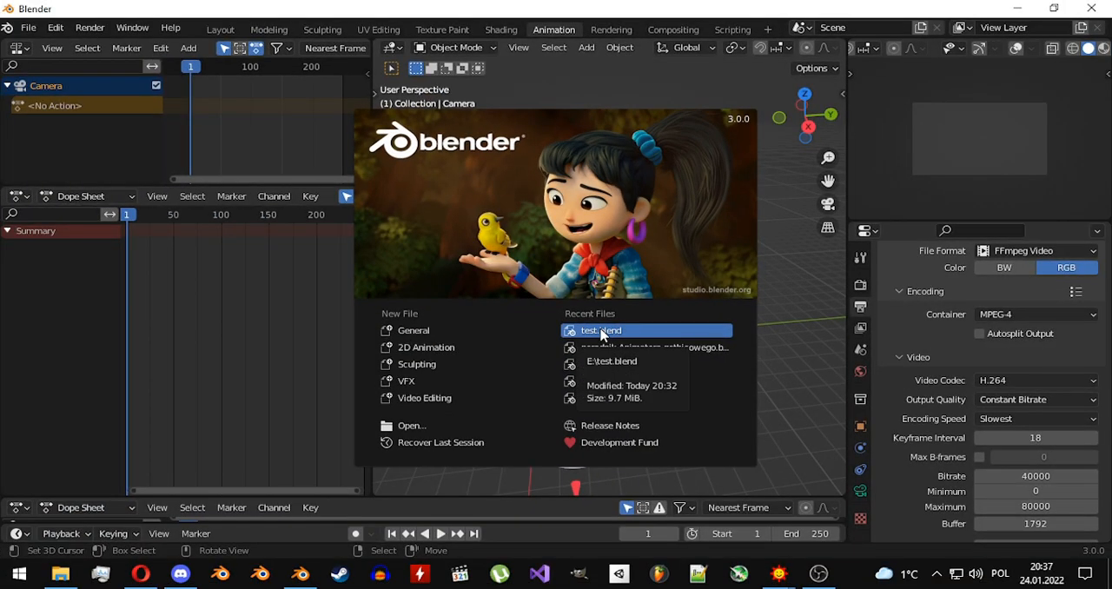
pyautogui.click(600, 331)
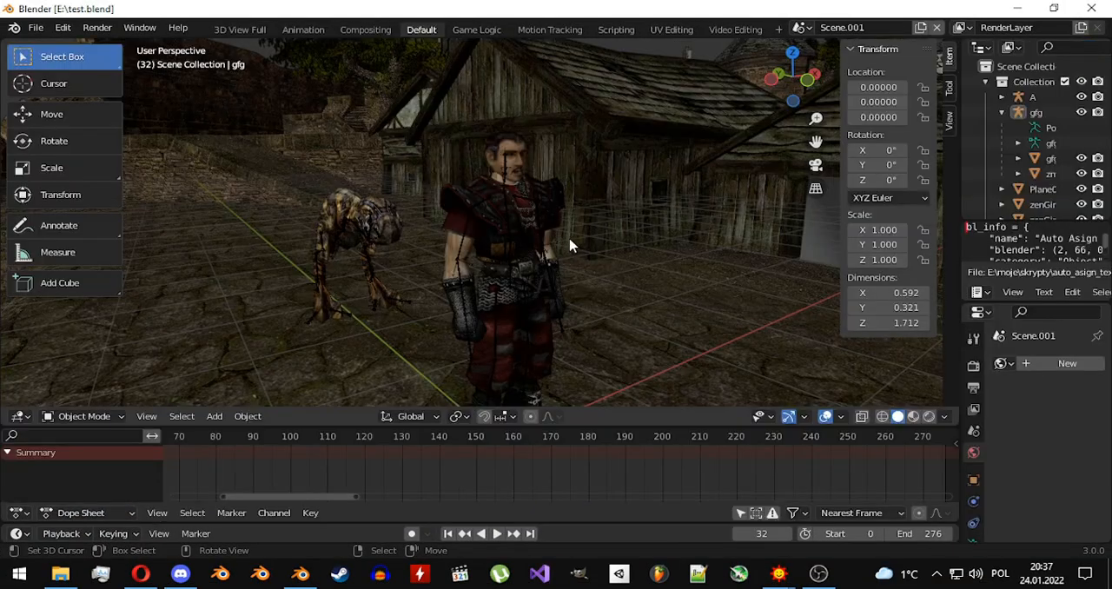
pyautogui.moveTo(568, 240); pyautogui.dragTo(598, 248, button='middle')
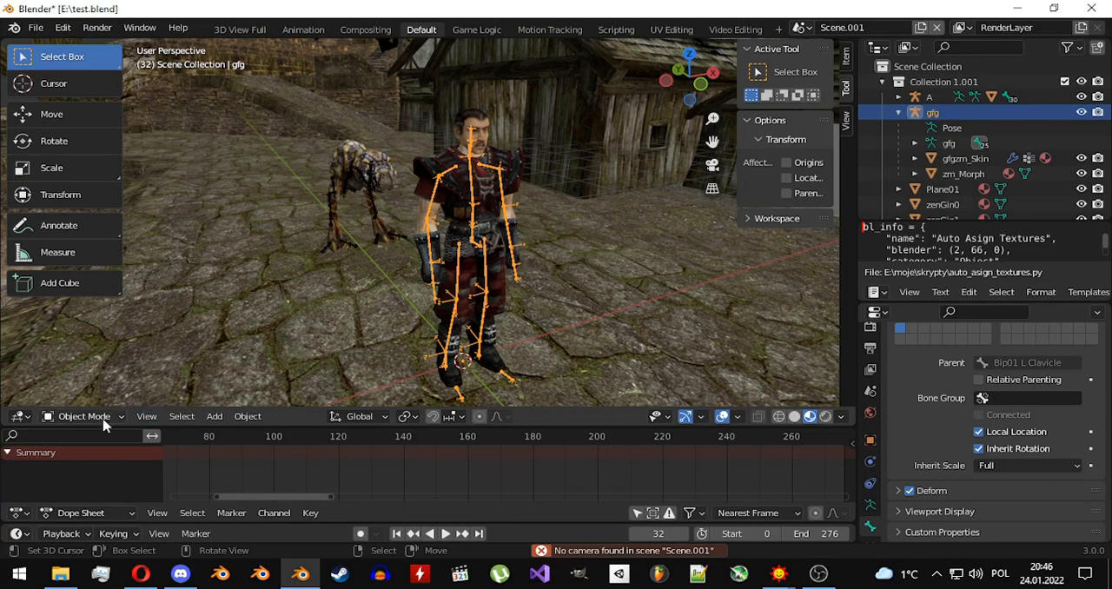
pyautogui.click(103, 417)
pyautogui.click(87, 363)
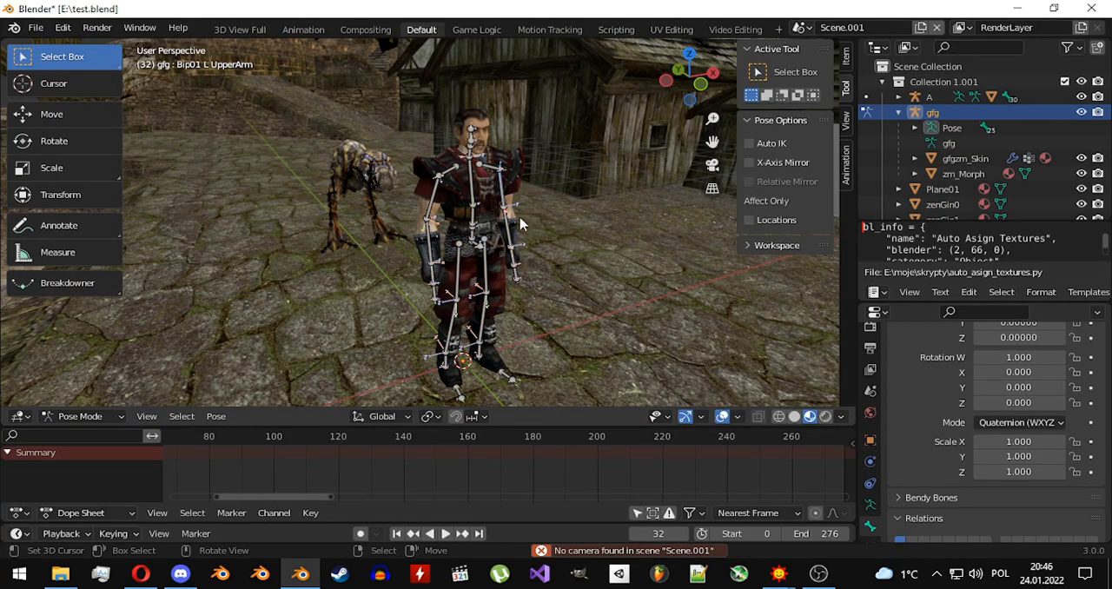
# Try moving the character's left upper arm bone away from the shoulder, cancelling each move.
pyautogui.scroll(2, 520, 224)
pyautogui.press('g')
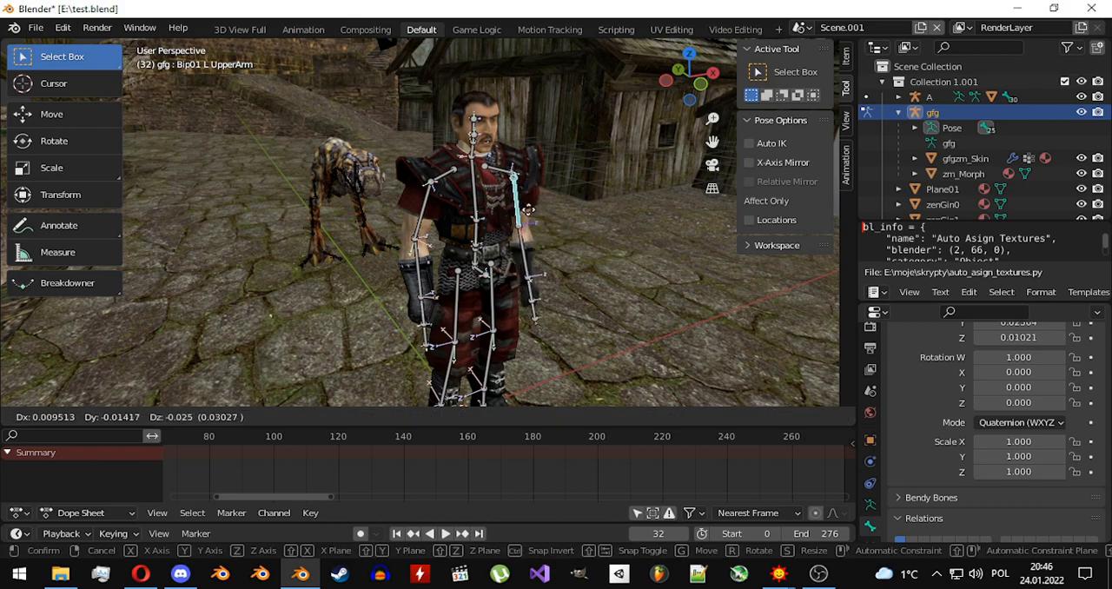
pyautogui.rightClick(519, 223)
pyautogui.scroll(4, 518, 226)
pyautogui.scroll(-3, 536, 235)
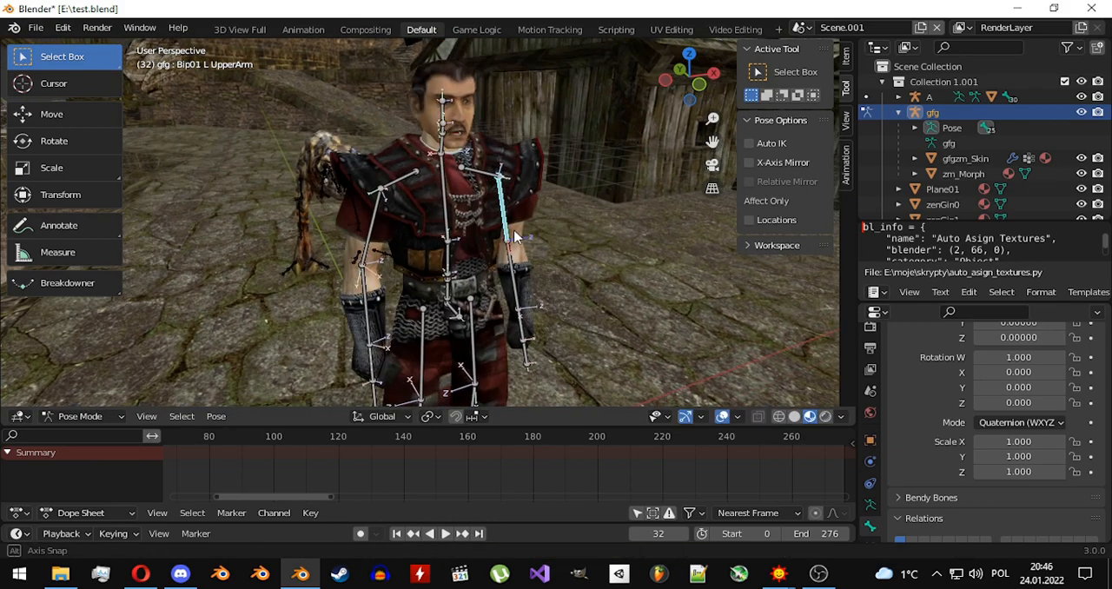
pyautogui.press('g')
pyautogui.rightClick(529, 236)
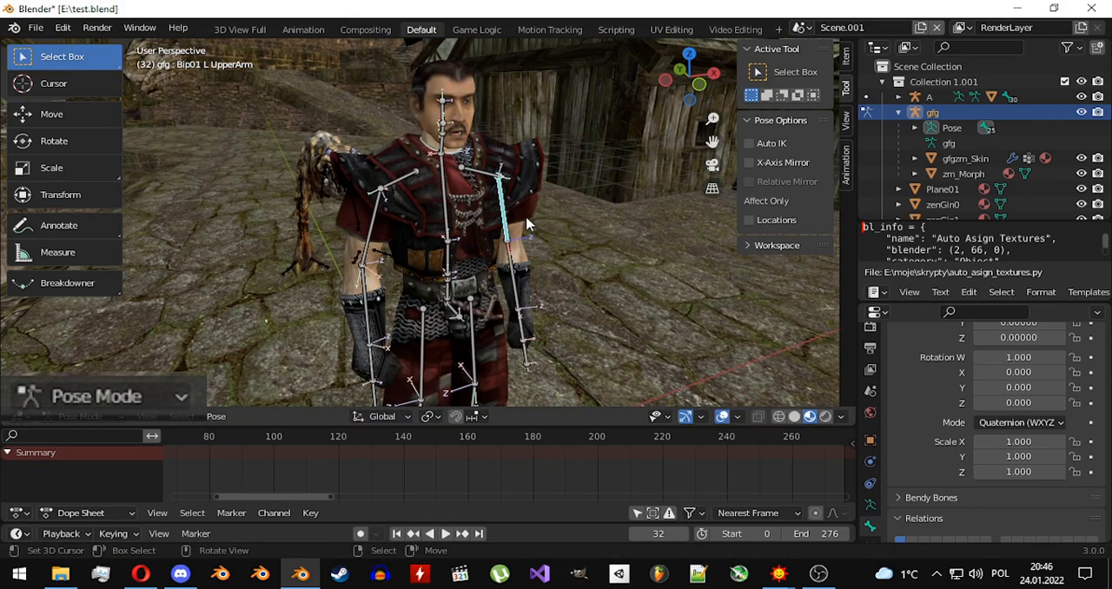
# Connect the left upper arm bone to its parent clavicle in Edit Mode and test its rotation in Pose Mode.
pyautogui.press('Tab')
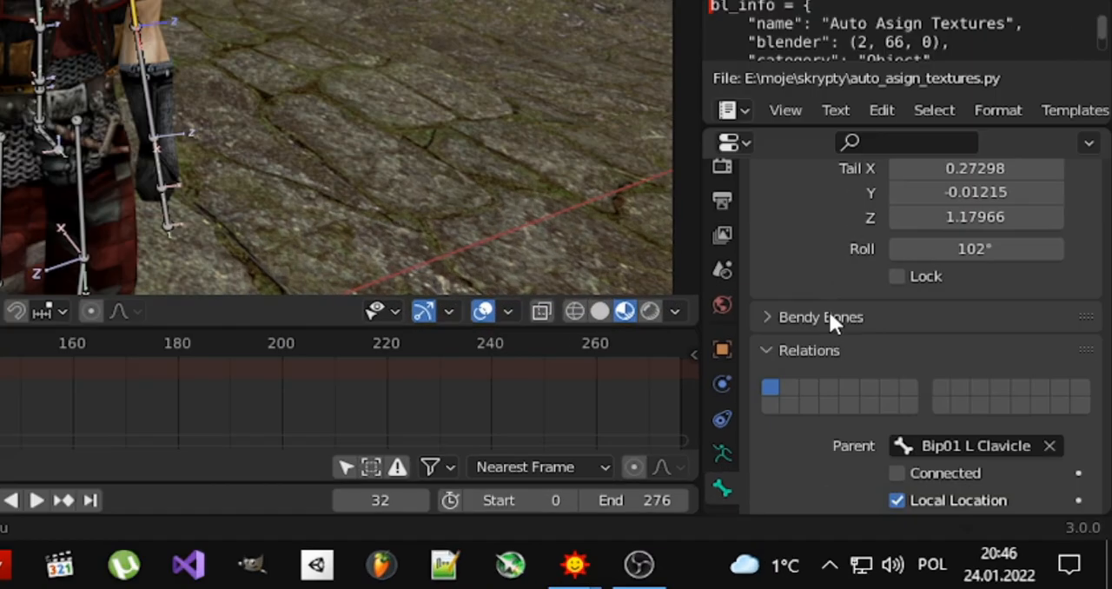
pyautogui.scroll(-4, 938, 422)
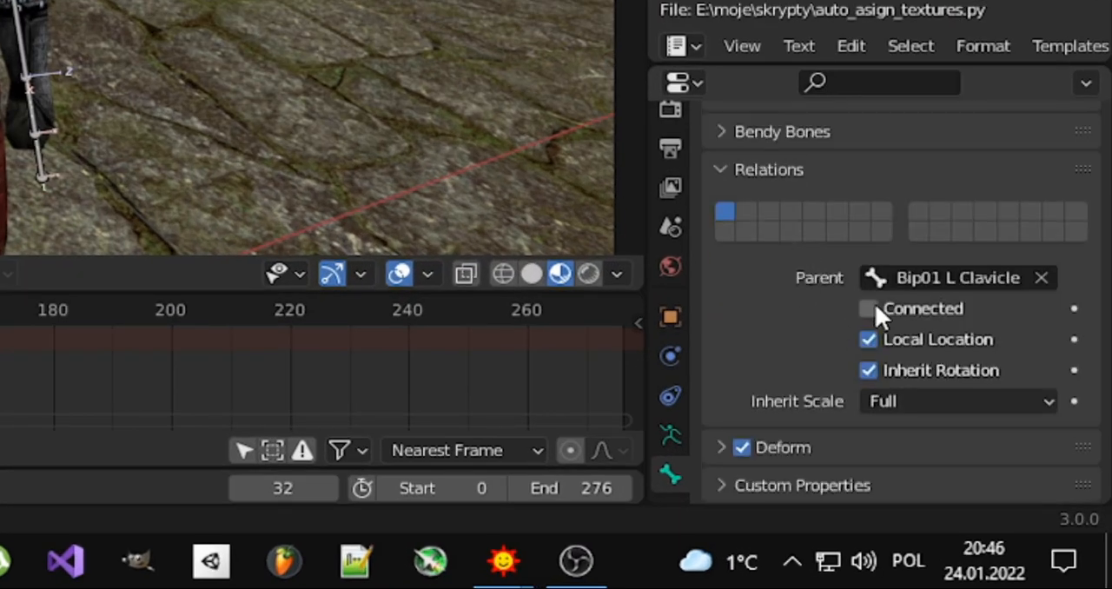
pyautogui.click(868, 309)
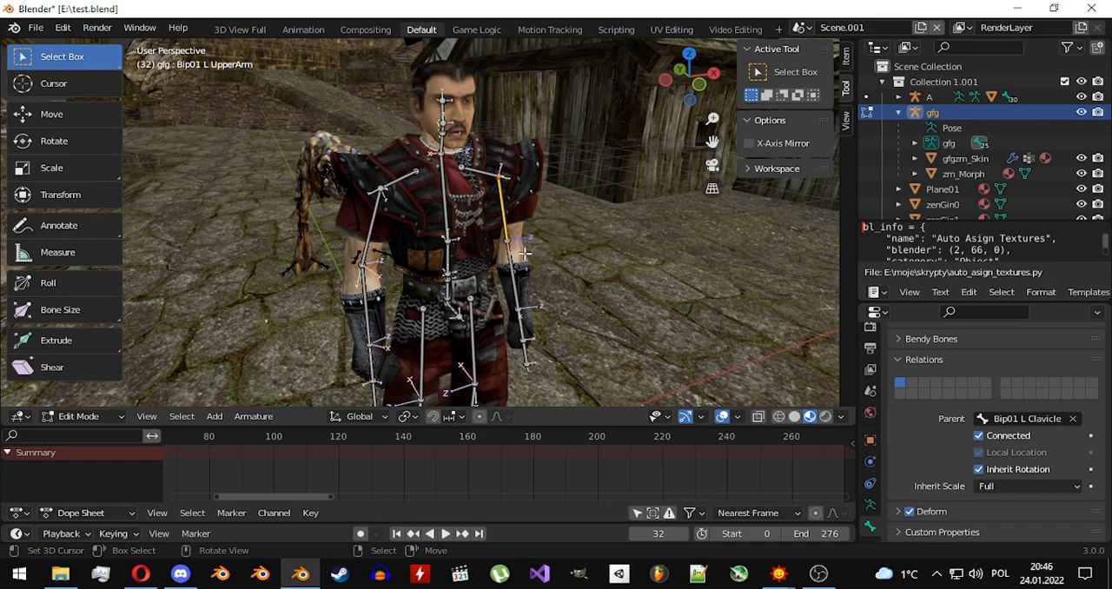
pyautogui.press('Tab')
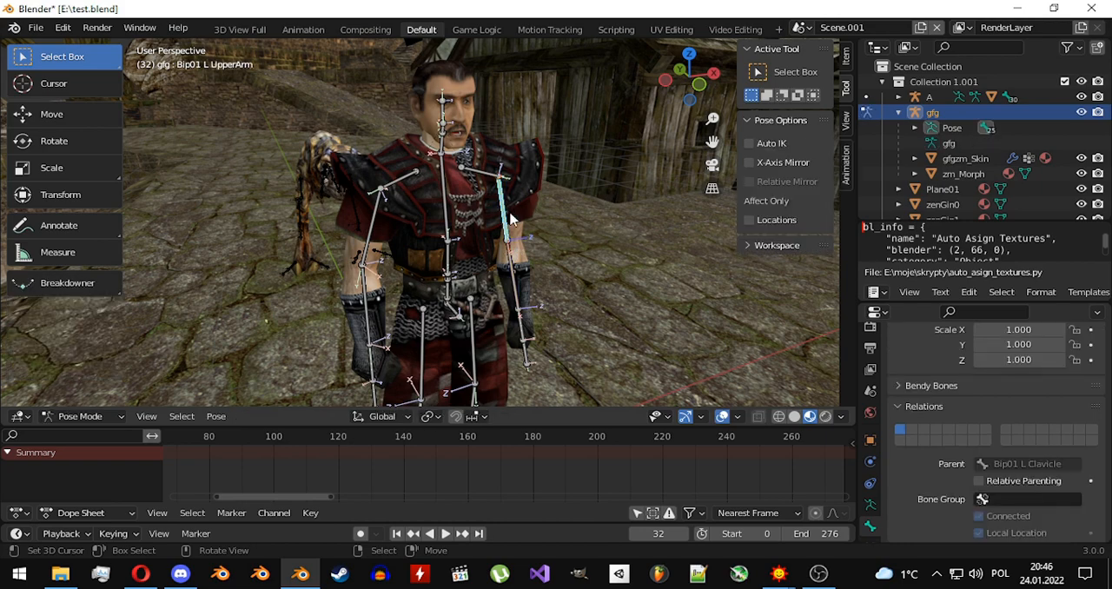
pyautogui.press('r')
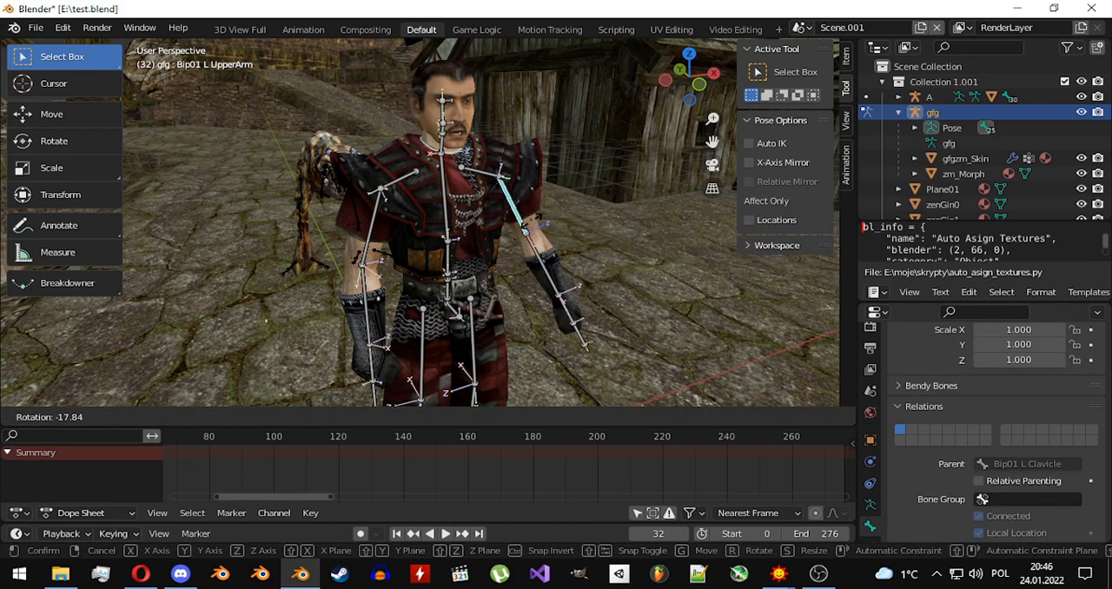
pyautogui.press('Escape')
# Connect the remaining left arm bones to their parents in Edit Mode and enable Auto IK in Pose Mode.
pyautogui.press('Tab')
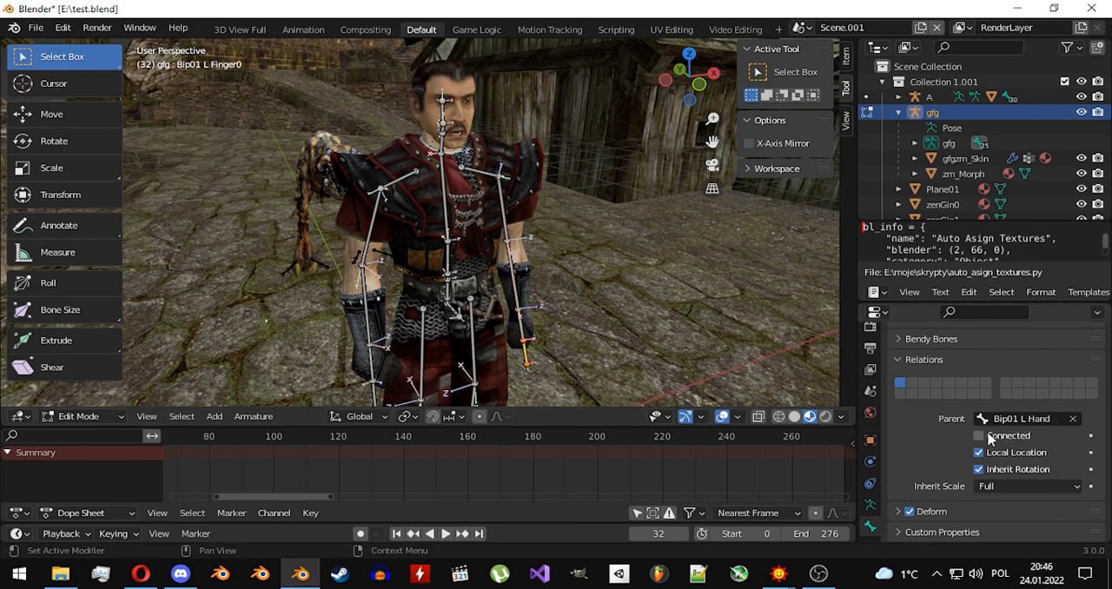
pyautogui.press('Tab')
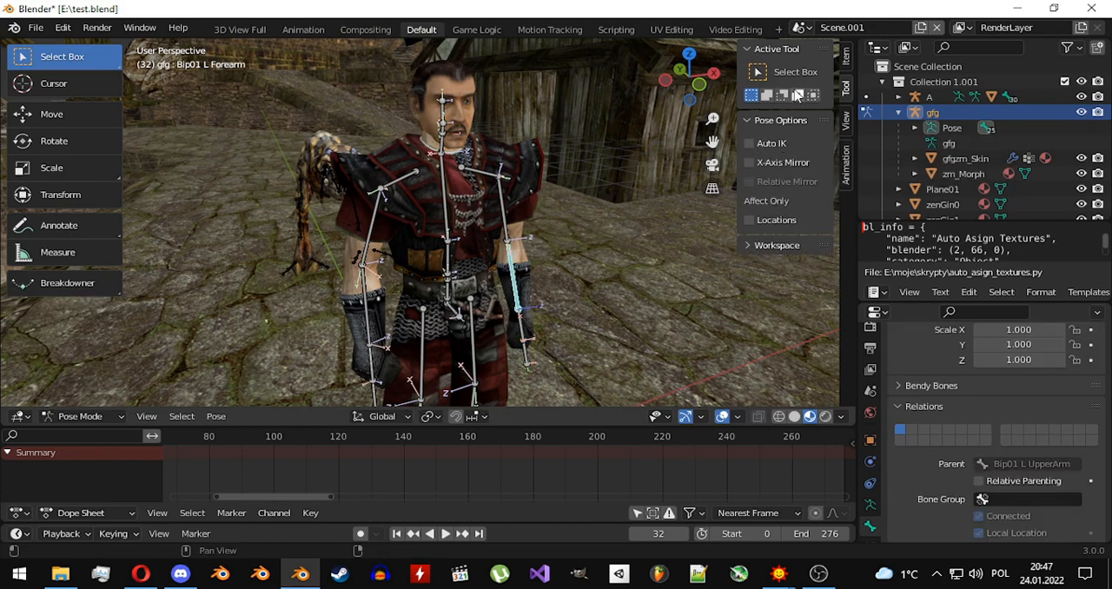
pyautogui.click(844, 61)
pyautogui.click(844, 96)
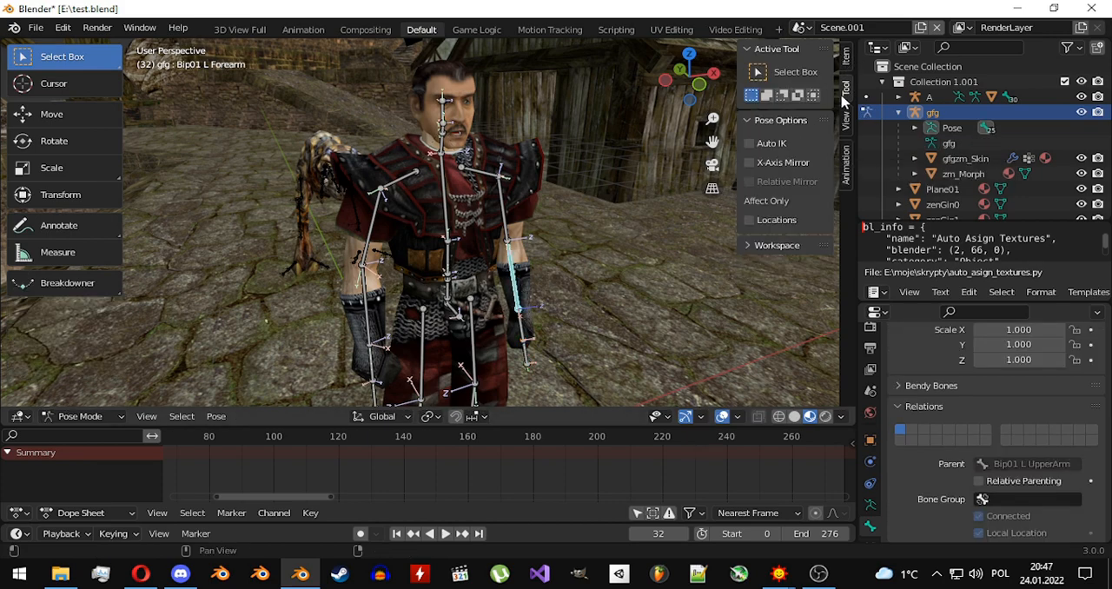
pyautogui.click(757, 148)
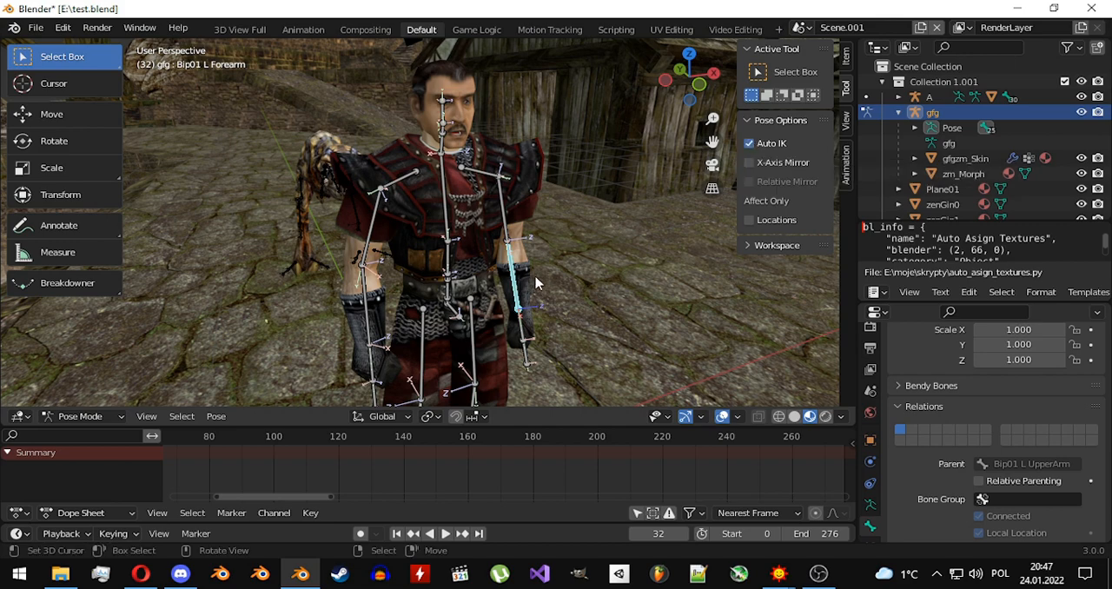
# Try moving the left forearm and left hand bones with Auto IK, cancelling each move.
pyautogui.press('g')
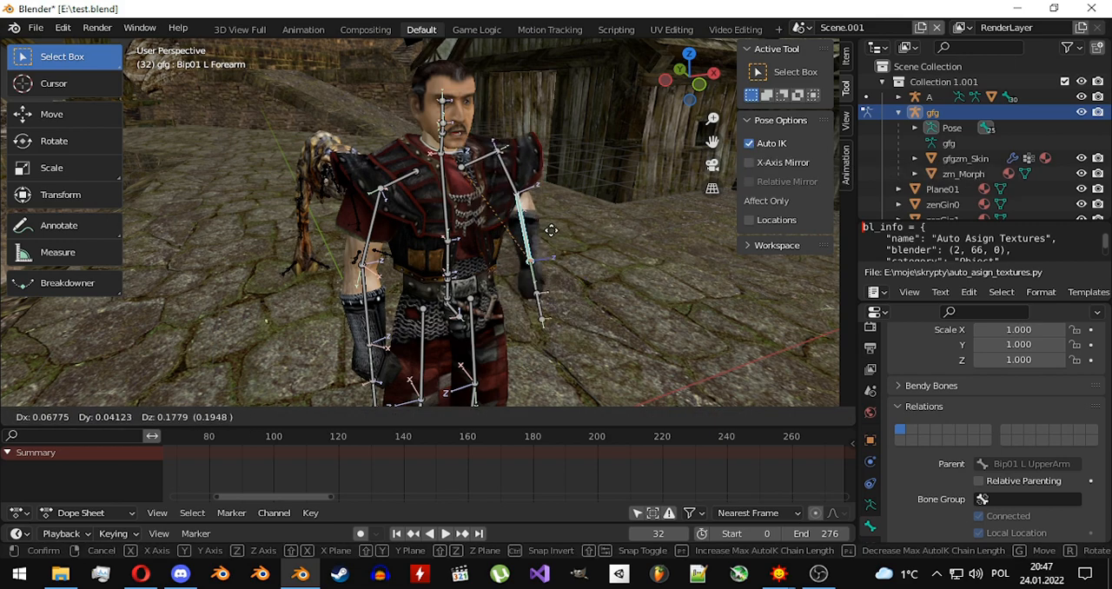
pyautogui.click(538, 311)
pyautogui.press('g')
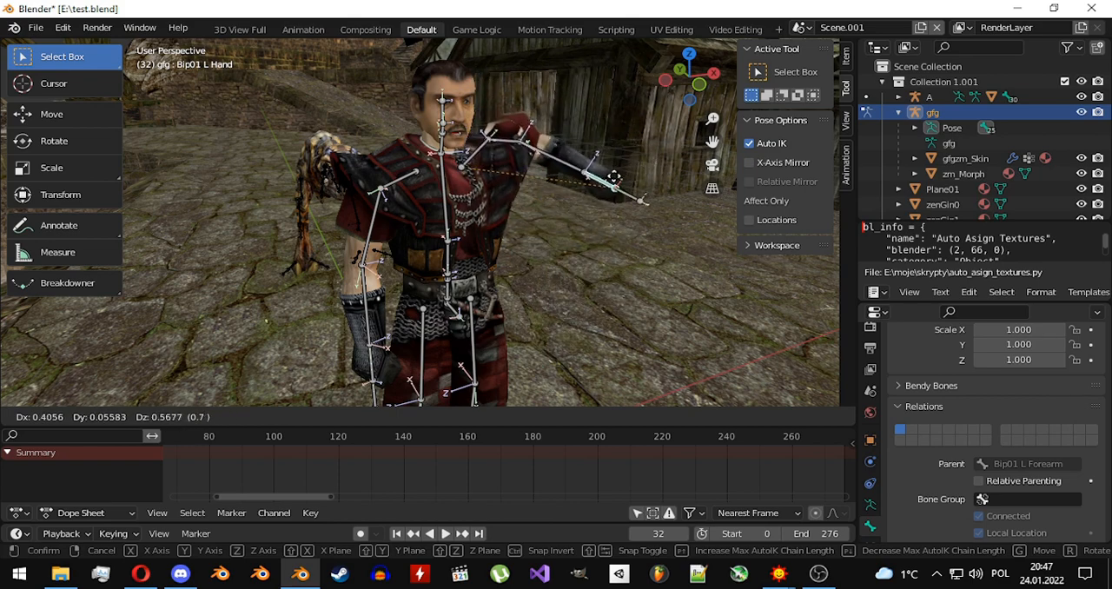
pyautogui.rightClick(571, 256)
# Move the left hand bone with an Auto IK length of 4 to raise the arm beside the head.
pyautogui.press('g')
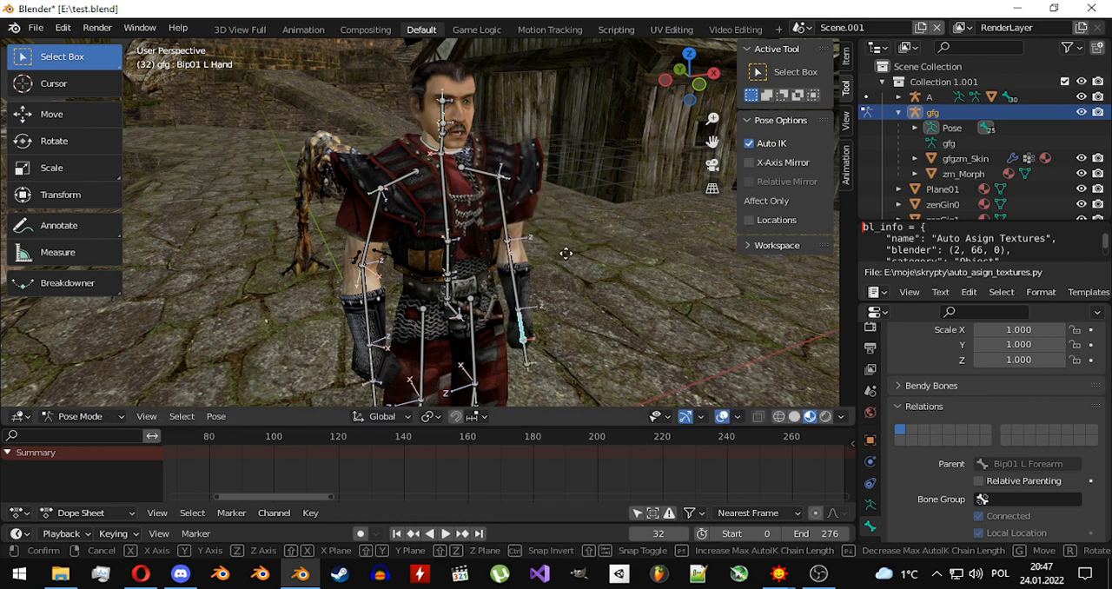
pyautogui.press('pageup')
pyautogui.press('pageup')
pyautogui.press('pageup')
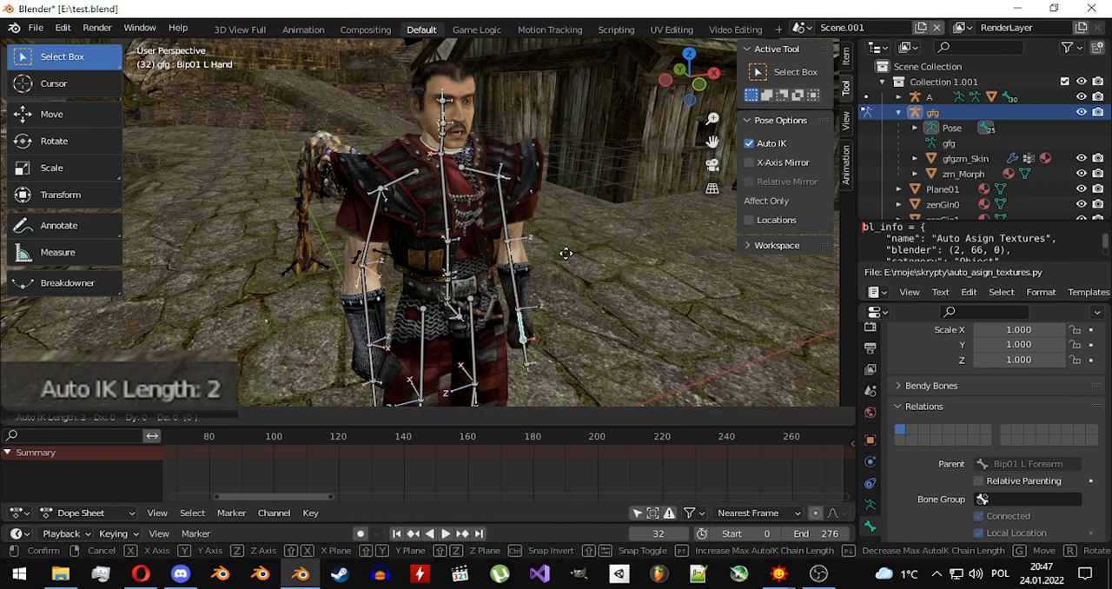
pyautogui.press('pageup')
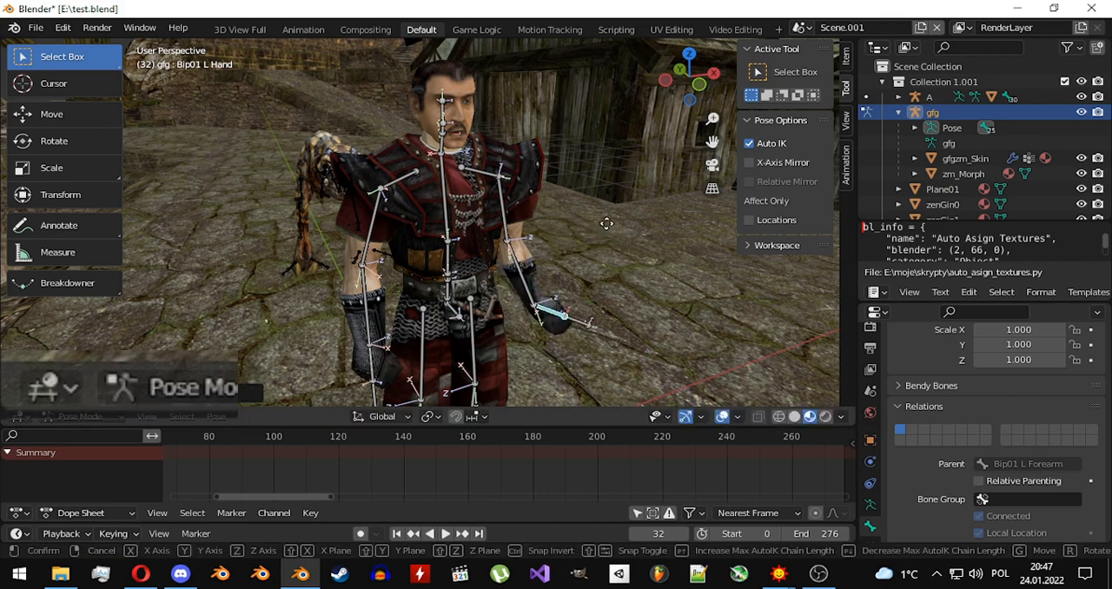
pyautogui.press('pageup')
pyautogui.press('pageup')
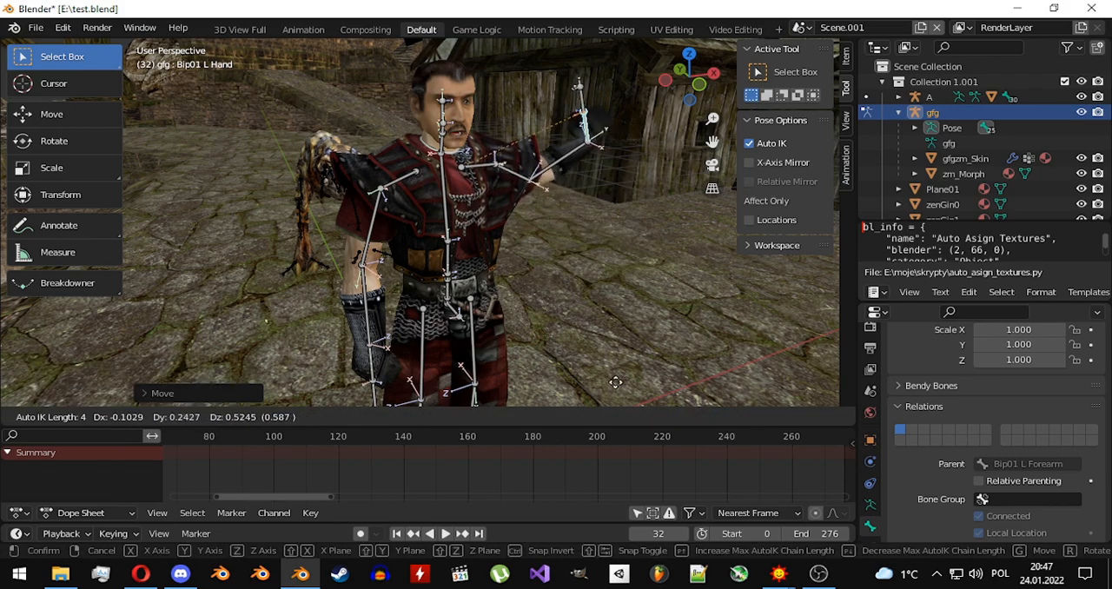
pyautogui.click(643, 359)
# Rotate the left hand bone and move it down with Auto IK so the forearm extends sideways at chest height.
pyautogui.moveTo(617, 258); pyautogui.dragTo(619, 286, button='middle')
pyautogui.press('r')
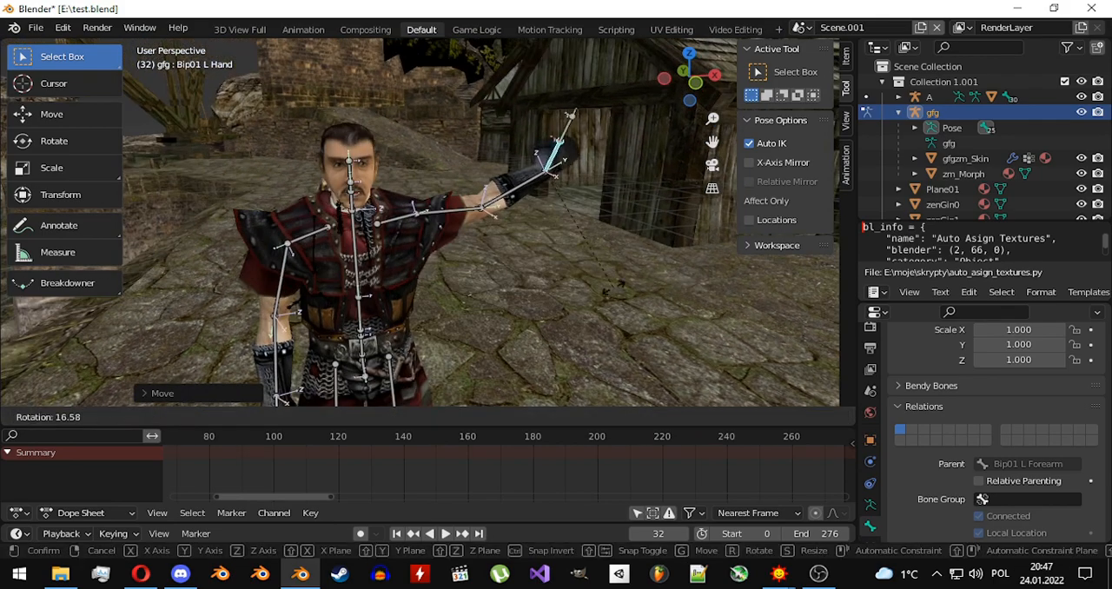
pyautogui.click(537, 312)
pyautogui.press('g')
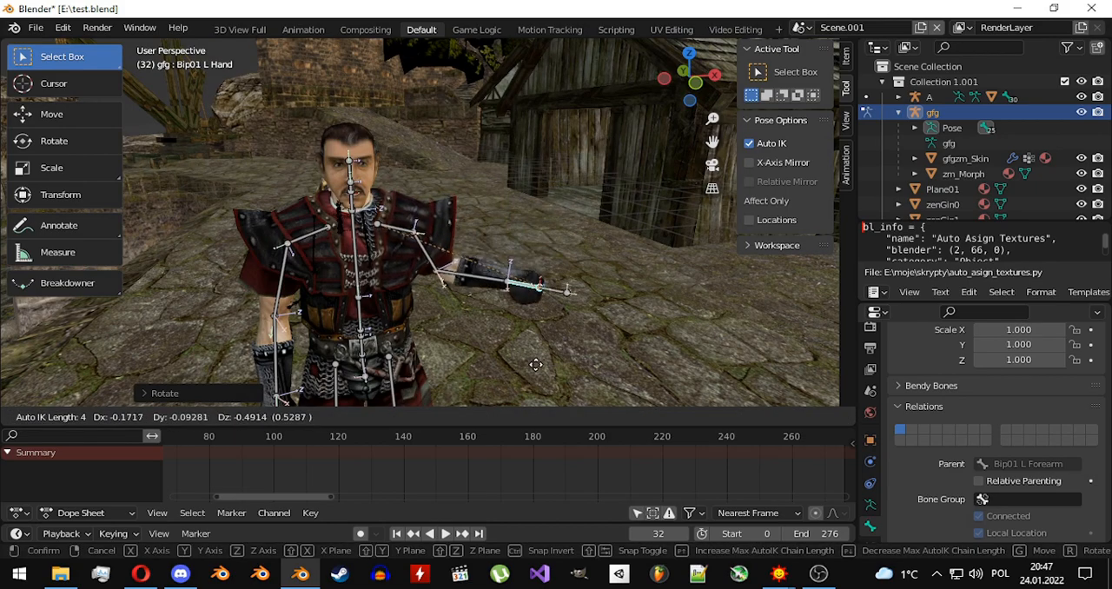
pyautogui.click(521, 287)
pyautogui.scroll(-3, 520, 285)
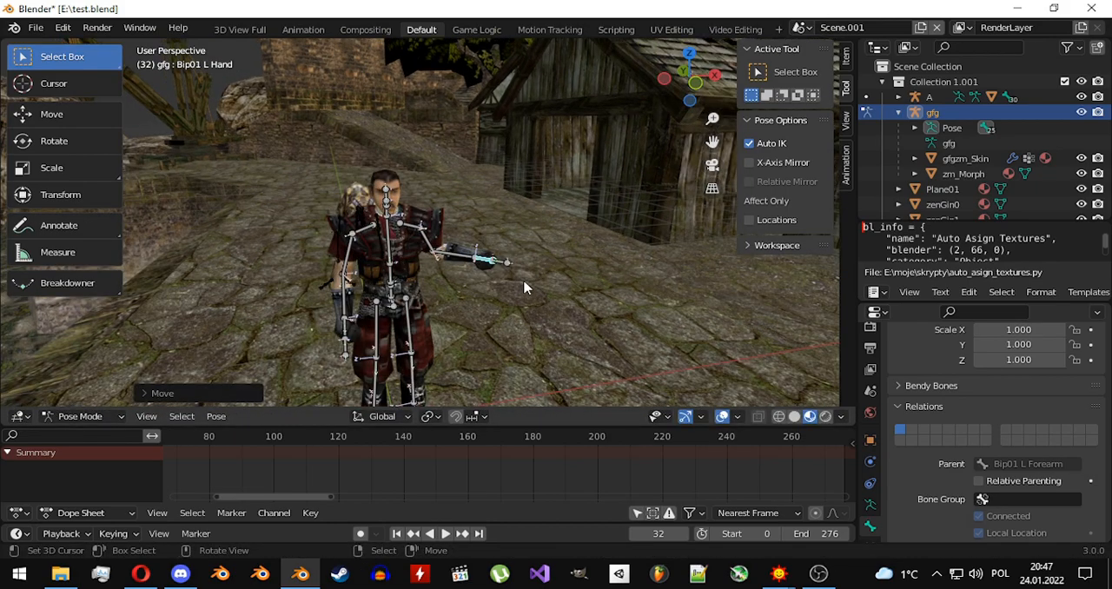